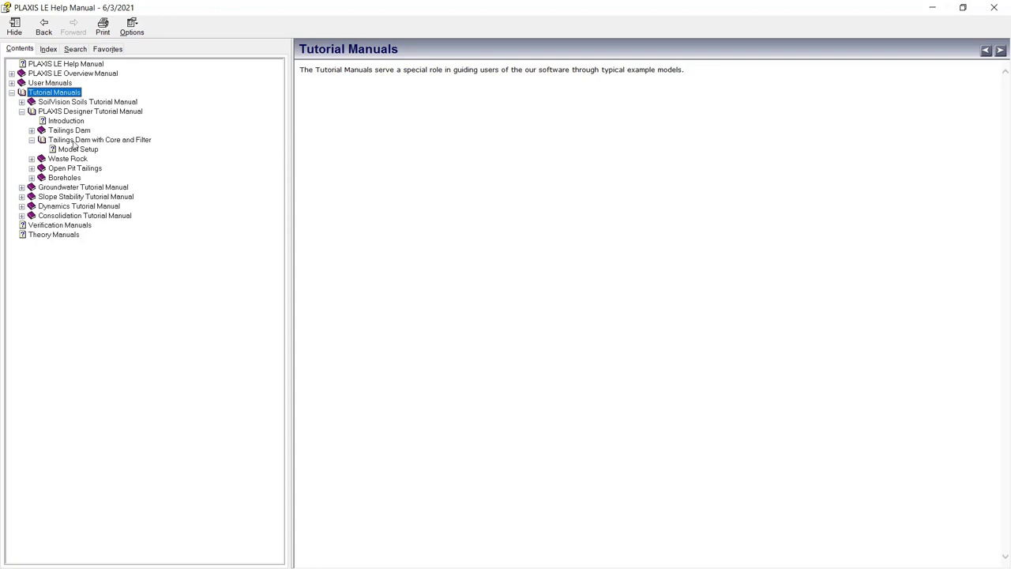
# Step: Open the Model Setup topic of the Tailings Dam with Core and Filter tutorial in the help manual
pyautogui.click(75, 142)
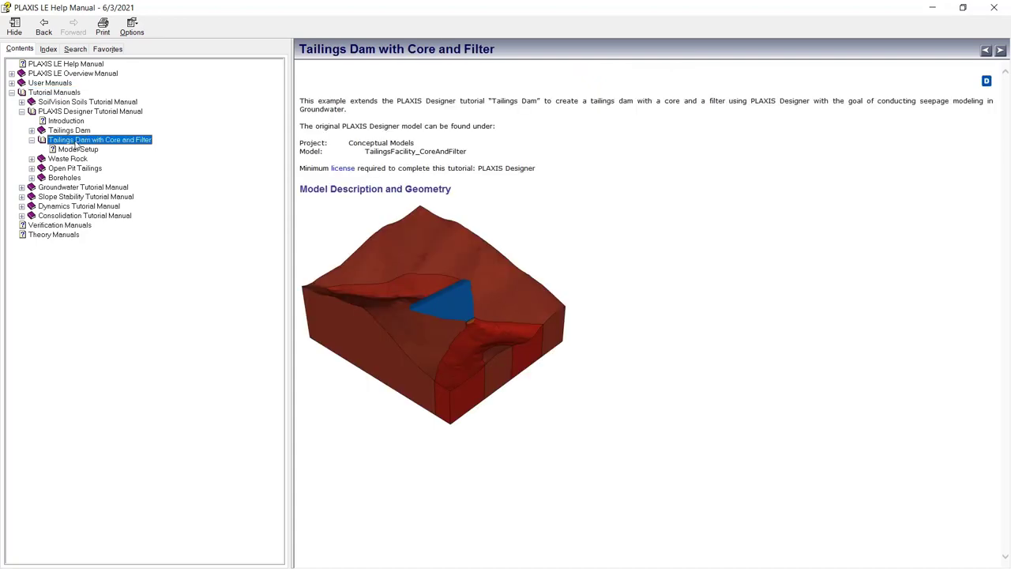
pyautogui.click(79, 151)
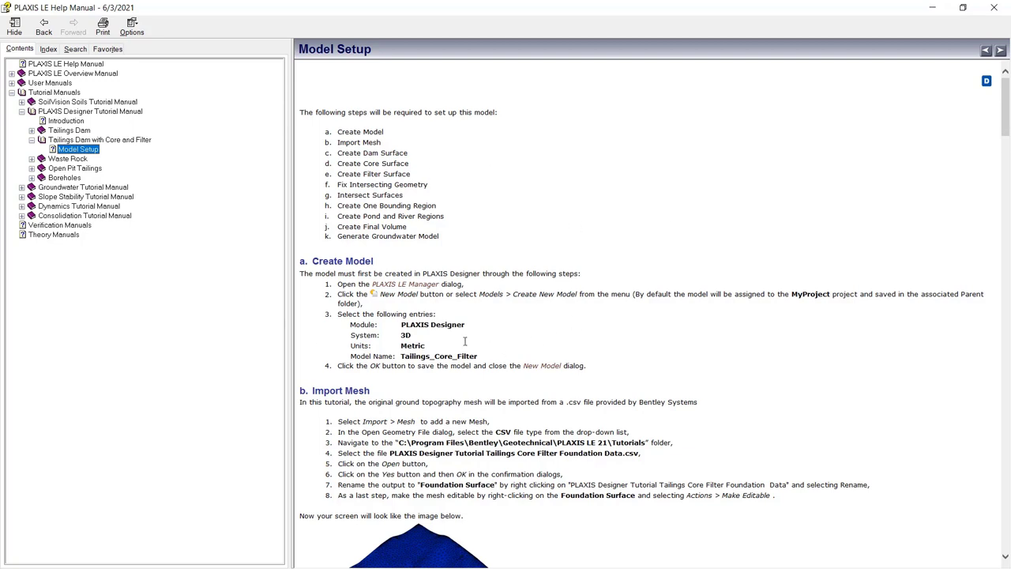
# Step: Switch to PLAXIS LE Manager and start a new model in project All Projects, using the SoilVision 10\All Projects folder
pyautogui.doubleClick(711, 15)
pyautogui.hotkey('alt', 'Tab')
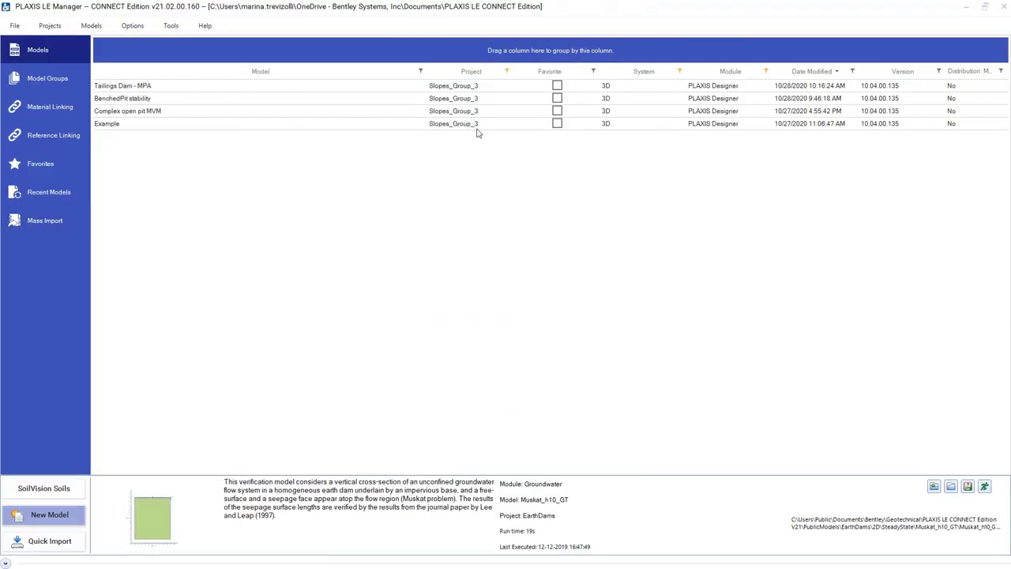
pyautogui.click(99, 27)
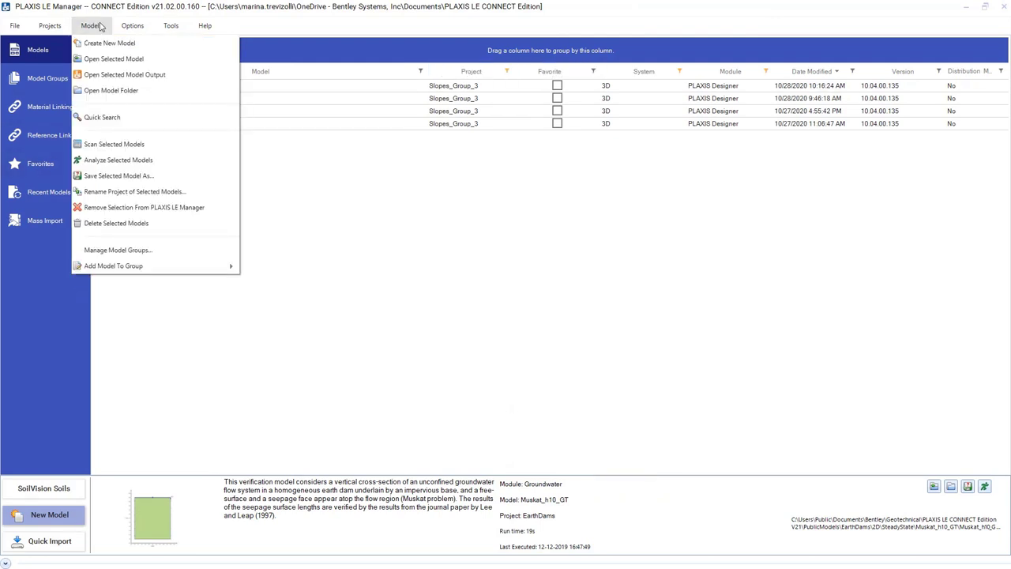
pyautogui.click(101, 43)
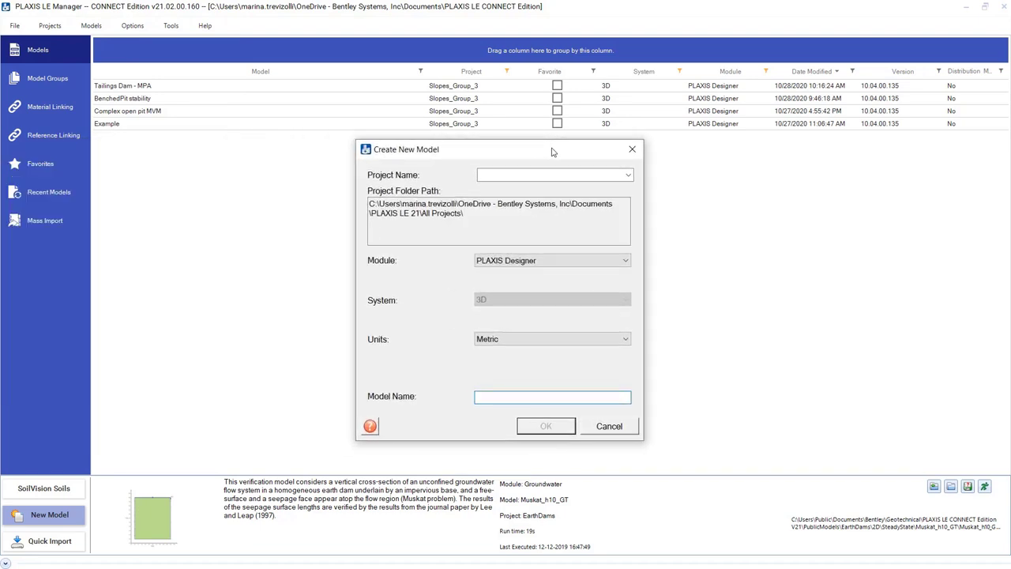
pyautogui.click(628, 175)
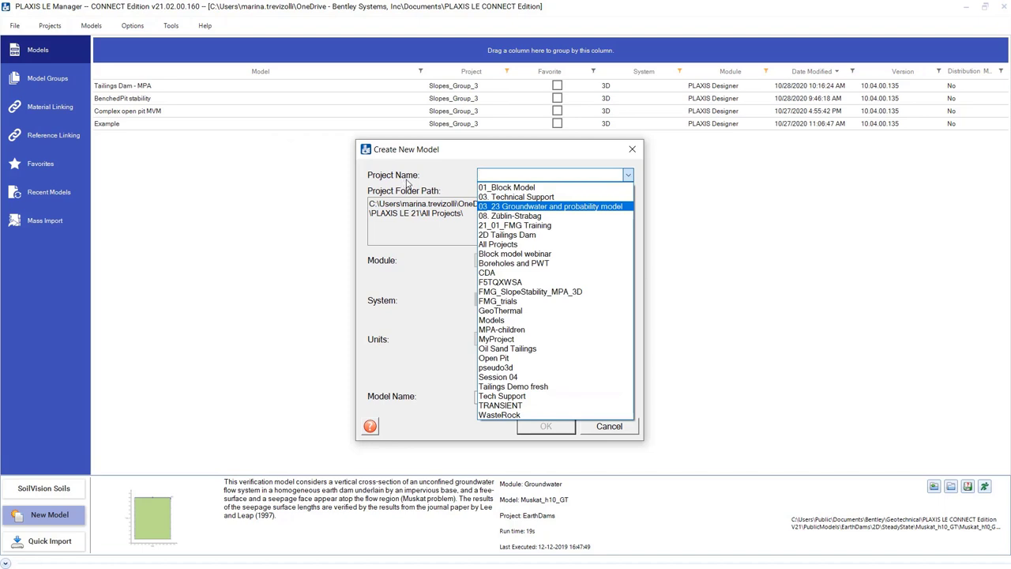
pyautogui.click(499, 244)
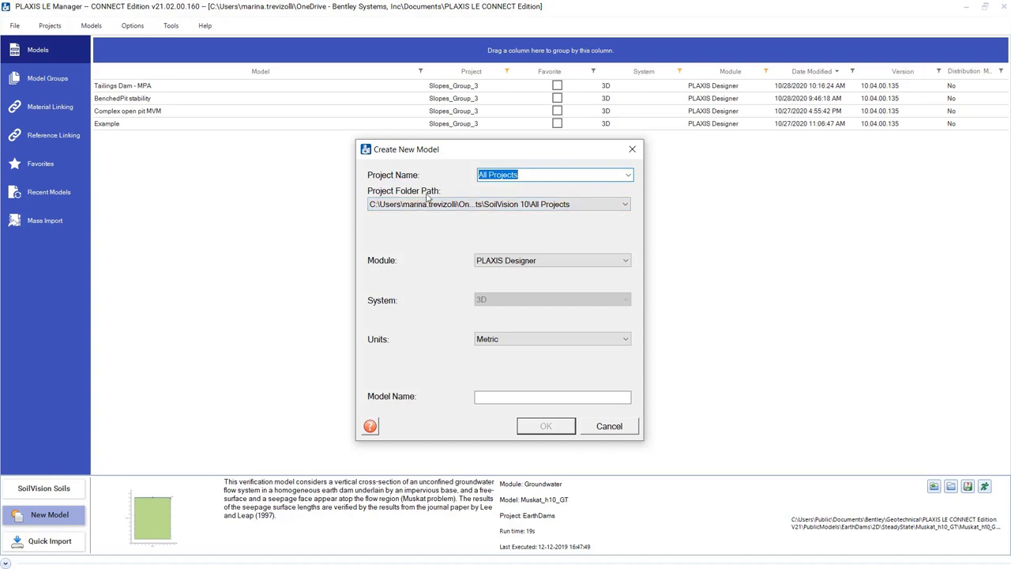
pyautogui.click(517, 204)
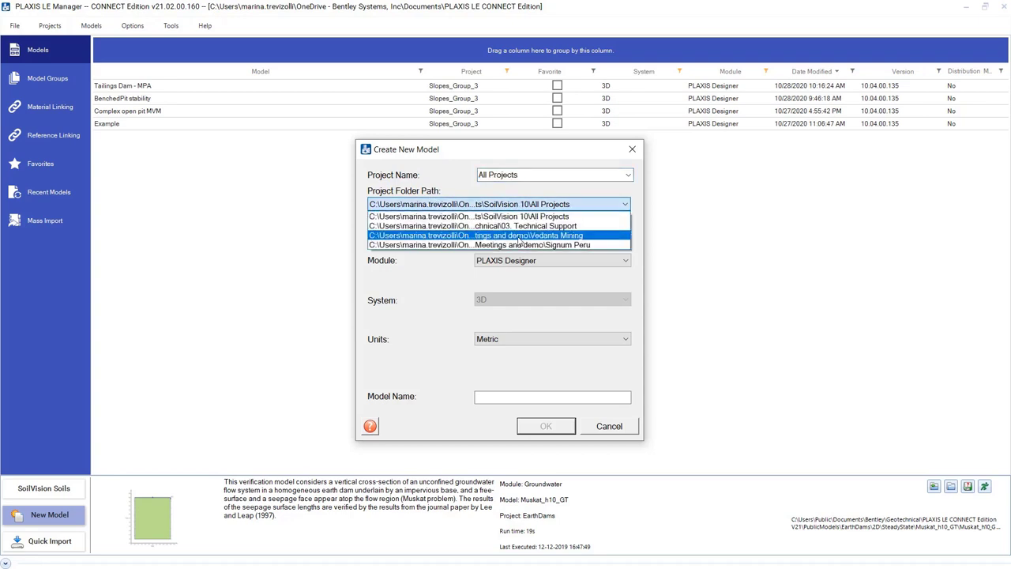
pyautogui.click(553, 204)
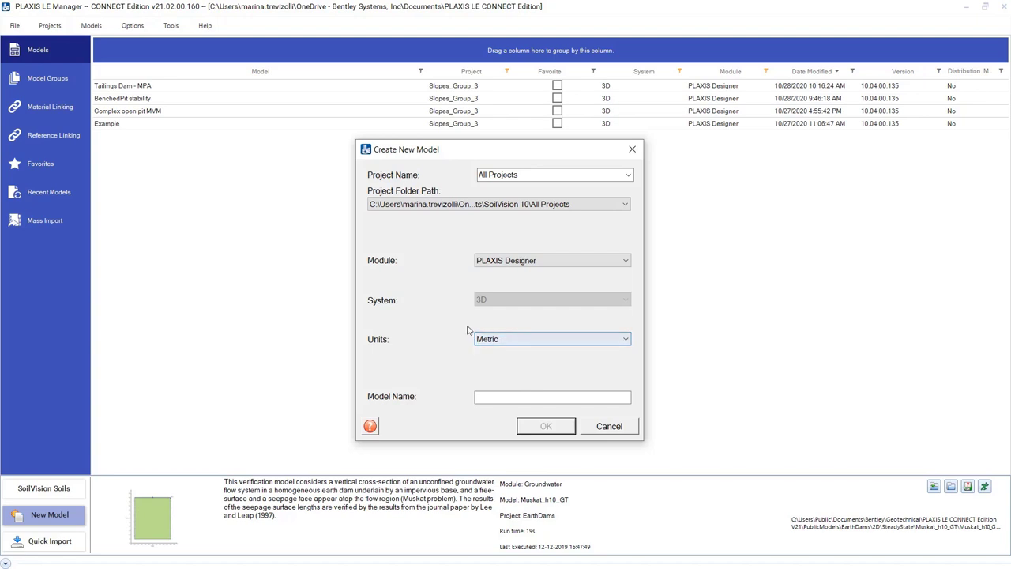
# Step: Name the model "Tailings Core Filter demo" and create it as a metric 3D PLAXIS Designer model
pyautogui.click(516, 395)
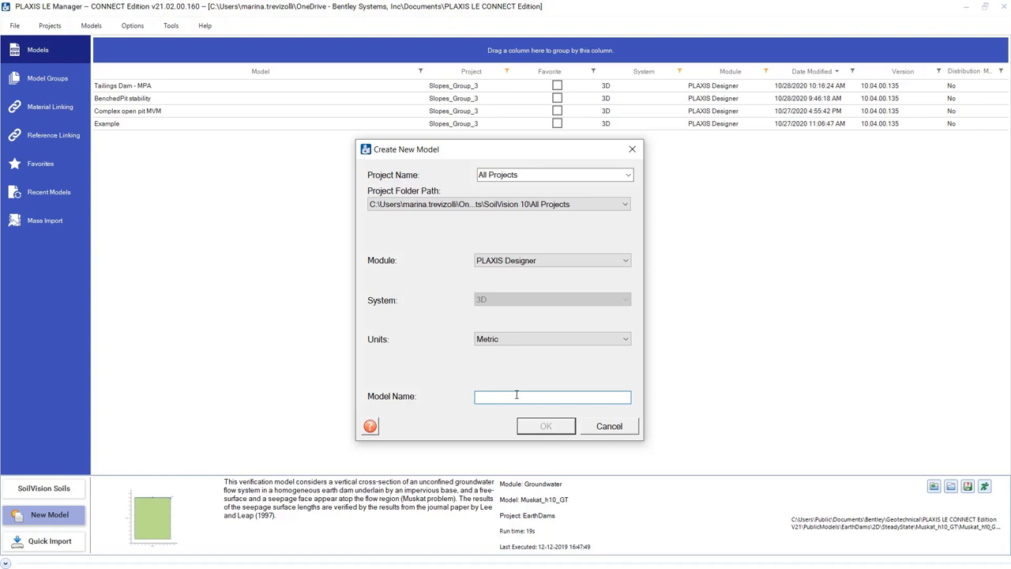
pyautogui.write('Til')
pyautogui.press('BackSpace')
pyautogui.press('BackSpace')
pyautogui.write('ailings Core Filter demo')
pyautogui.click(565, 430)
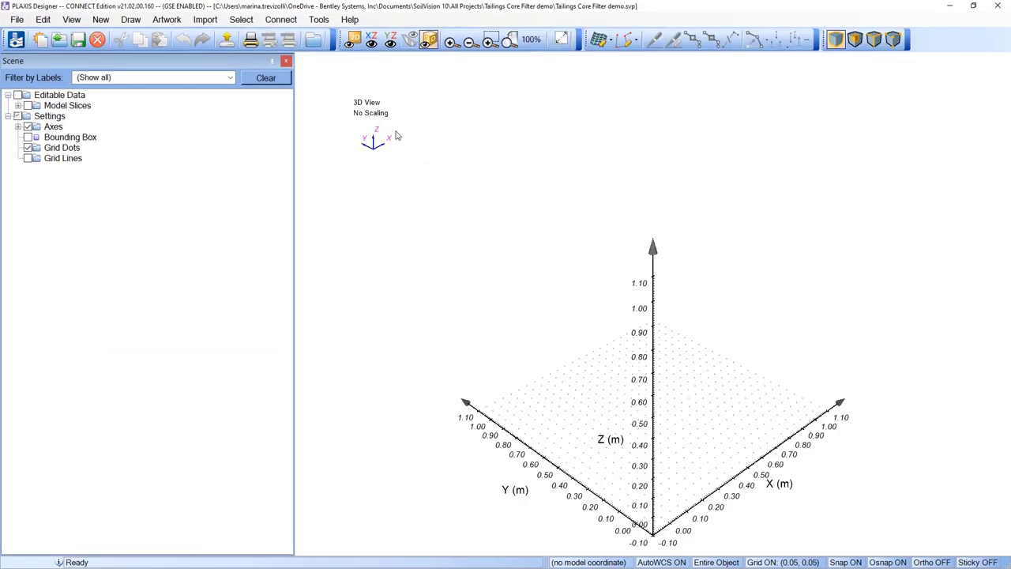
# Step: Start a mesh import and try to open the folder C:\Program Files\Bentley\Geotechnical\PLAXIS LE 21\Tutorials
pyautogui.moveTo(692, 413); pyautogui.dragTo(564, 318)
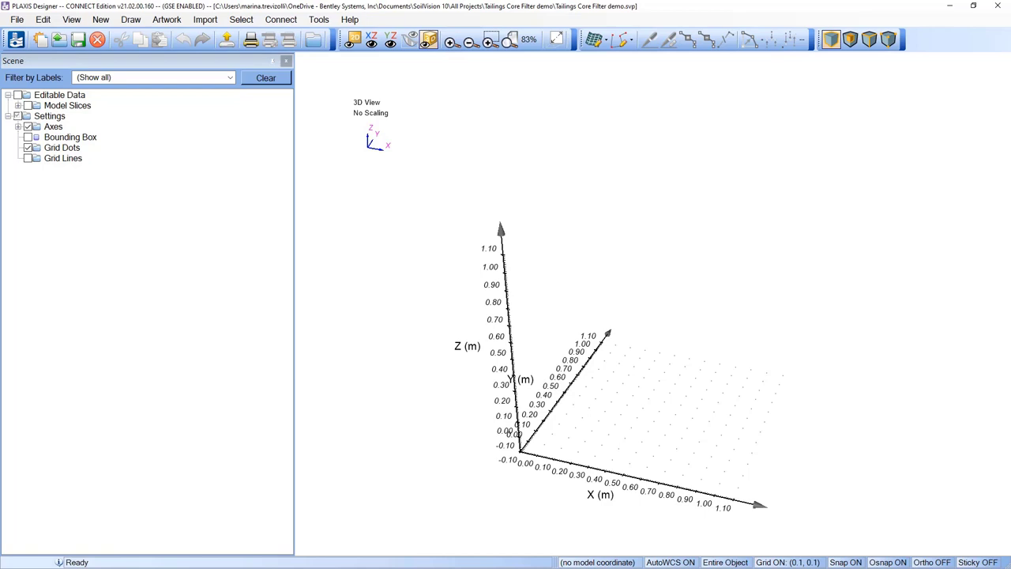
pyautogui.scroll(2, 724, 418)
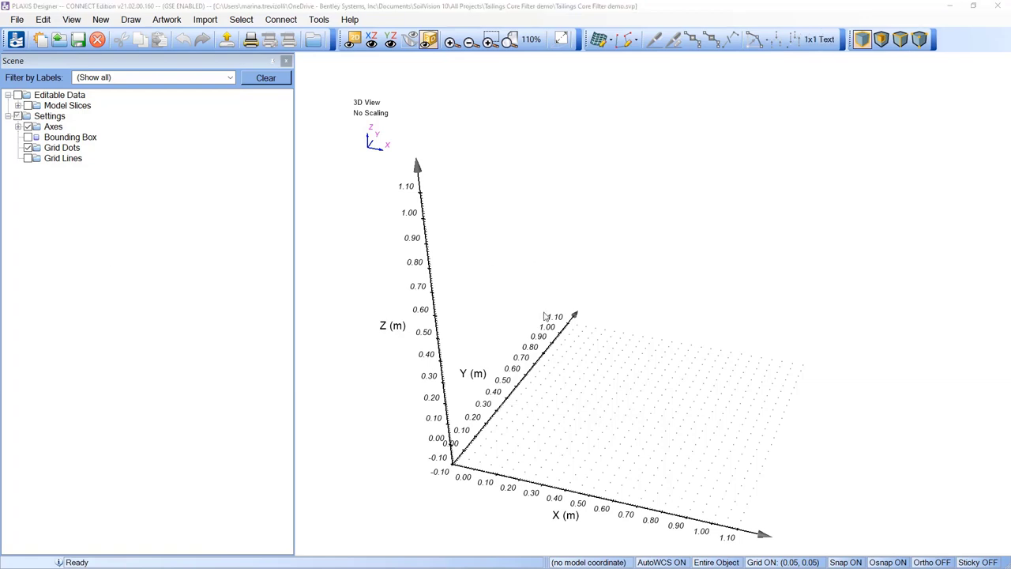
pyautogui.click(207, 20)
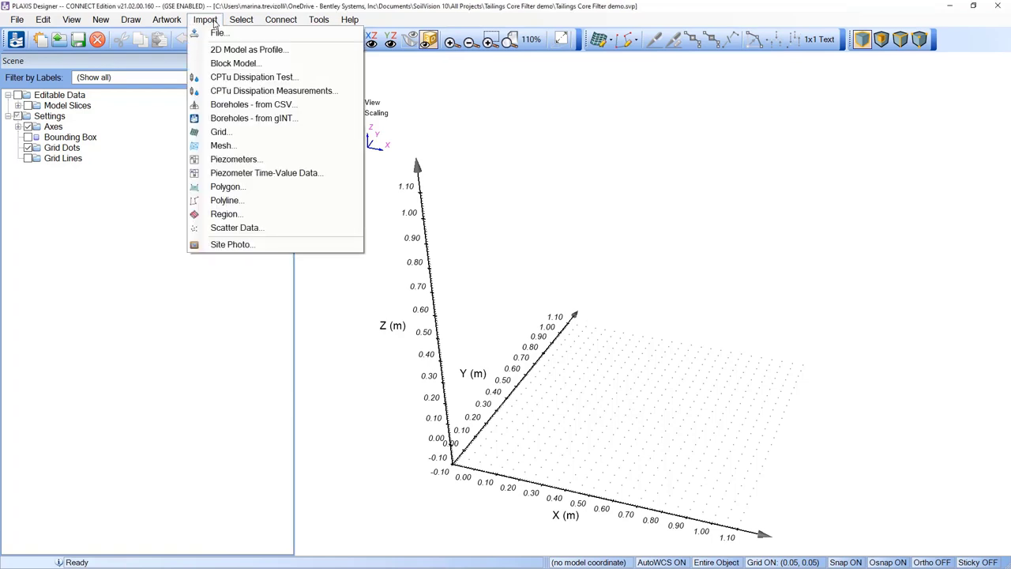
pyautogui.click(254, 147)
pyautogui.click(249, 44)
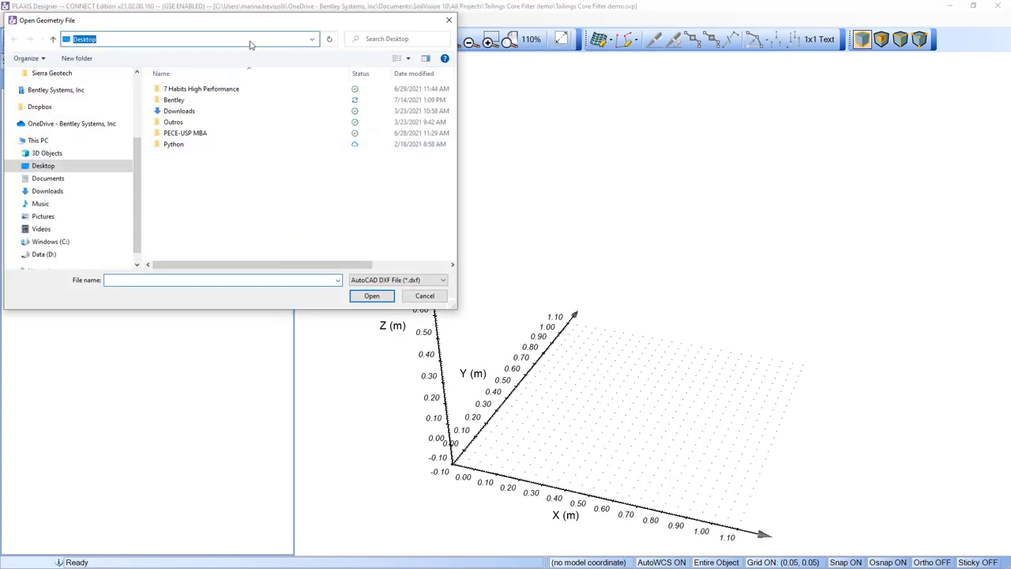
pyautogui.write('C:\\Program Files\\Bentley\\Geotechnical\\PLAXIS LE 21\\Tutorials')
pyautogui.press('Return')
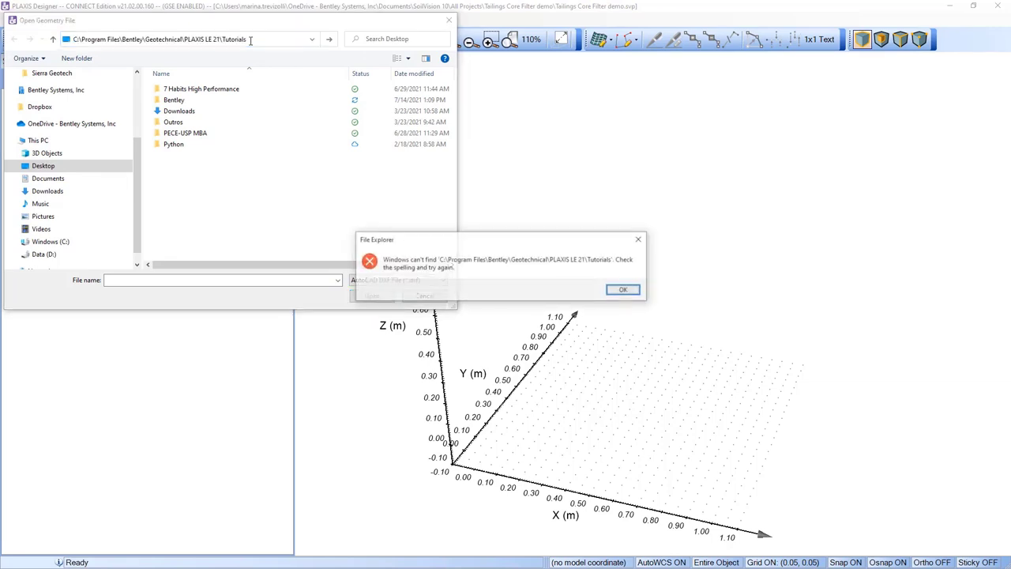
pyautogui.click(623, 290)
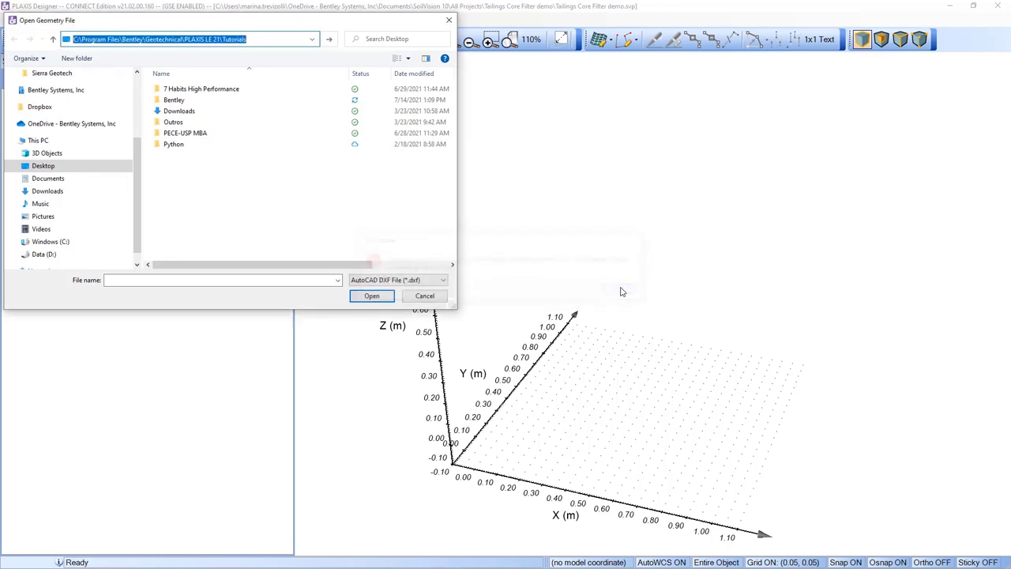
# Step: Browse from C:\Program Files\Bentley\Geotechnical to the Tutorials folder inside PLAXIS LE CONNECT Edition V21
pyautogui.moveTo(289, 38); pyautogui.dragTo(185, 38)
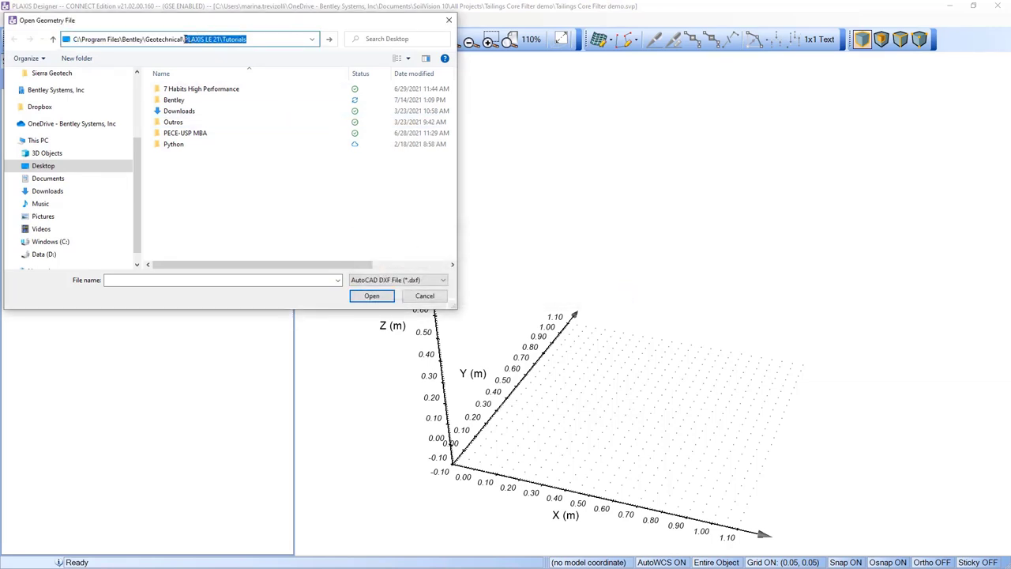
pyautogui.press('BackSpace')
pyautogui.press('Return')
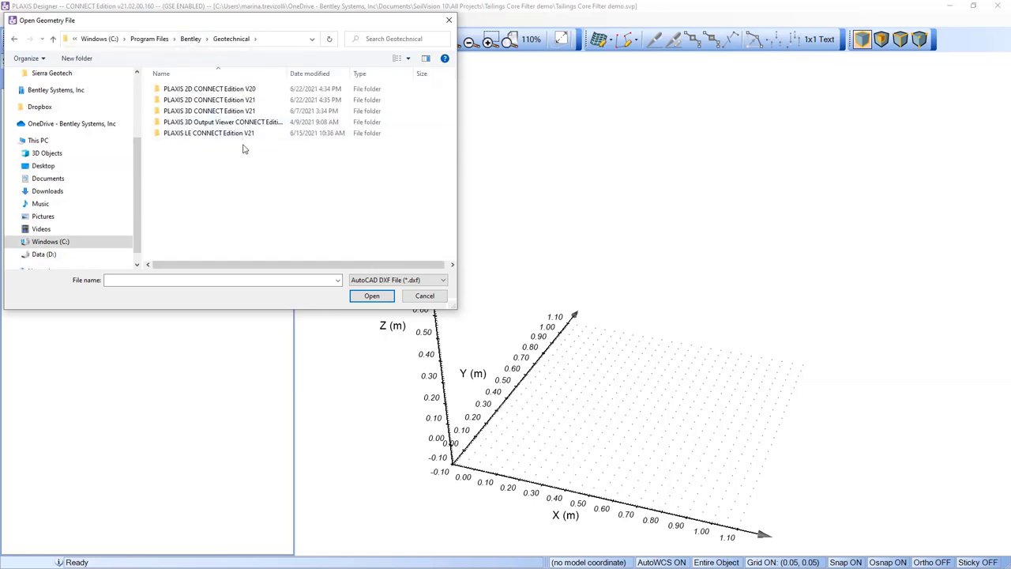
pyautogui.click(203, 135)
pyautogui.doubleClick(203, 135)
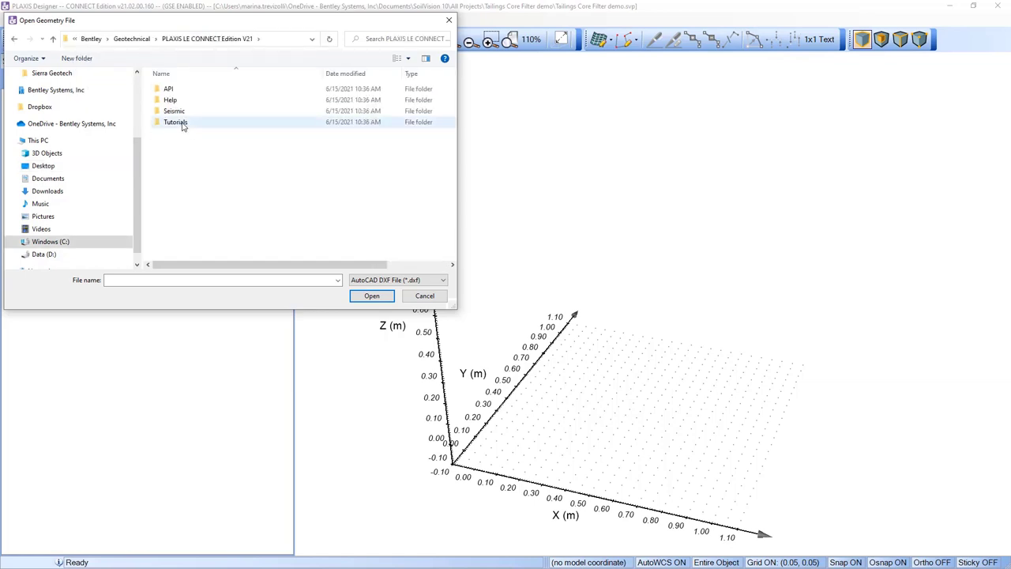
pyautogui.doubleClick(183, 126)
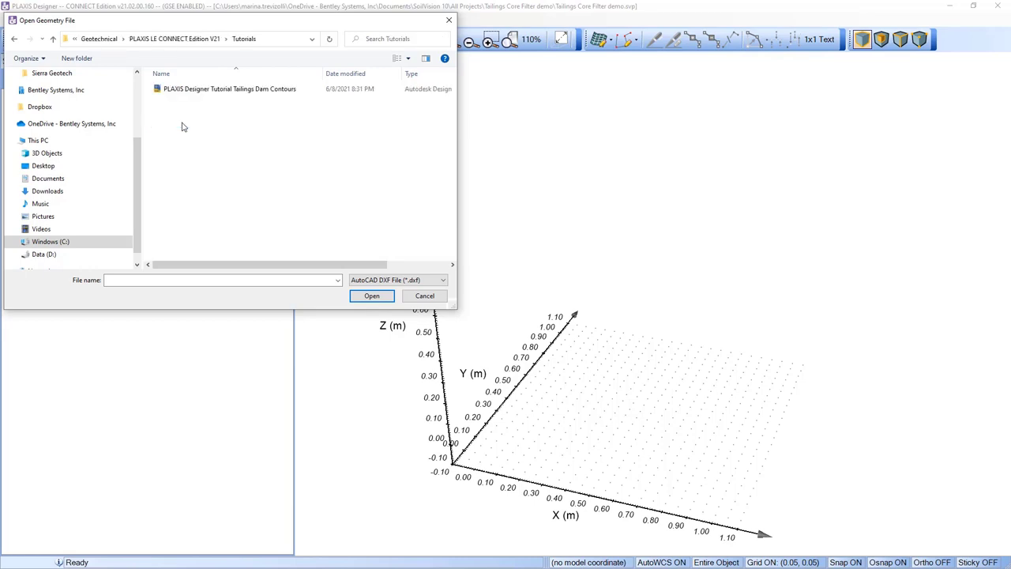
# Step: Open the comma-separated file PLAXIS Designer Tutorial Tailings Core Filter Foundation Data and choose Yes to All for copying it to the project folder
pyautogui.click(418, 281)
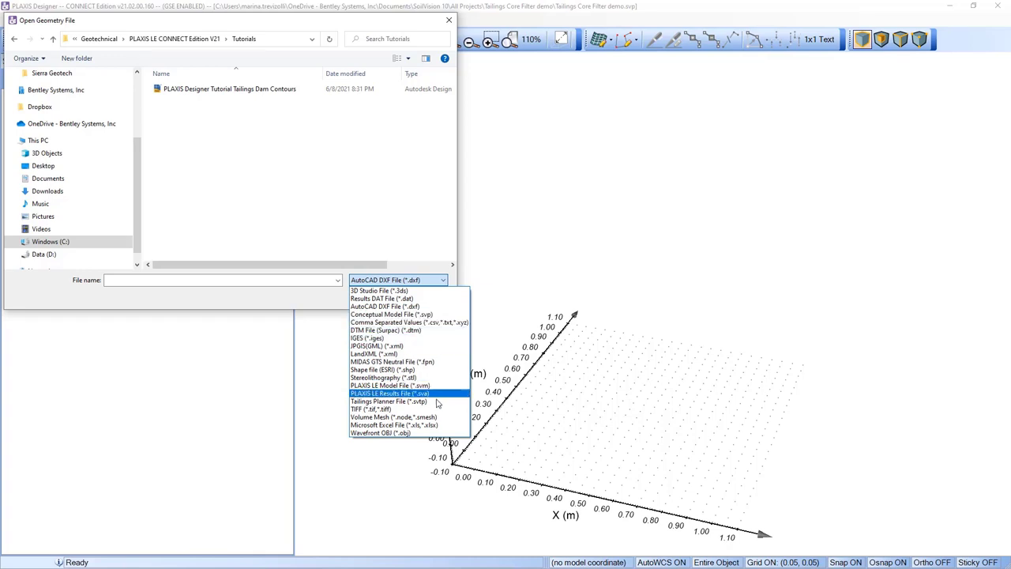
pyautogui.click(407, 322)
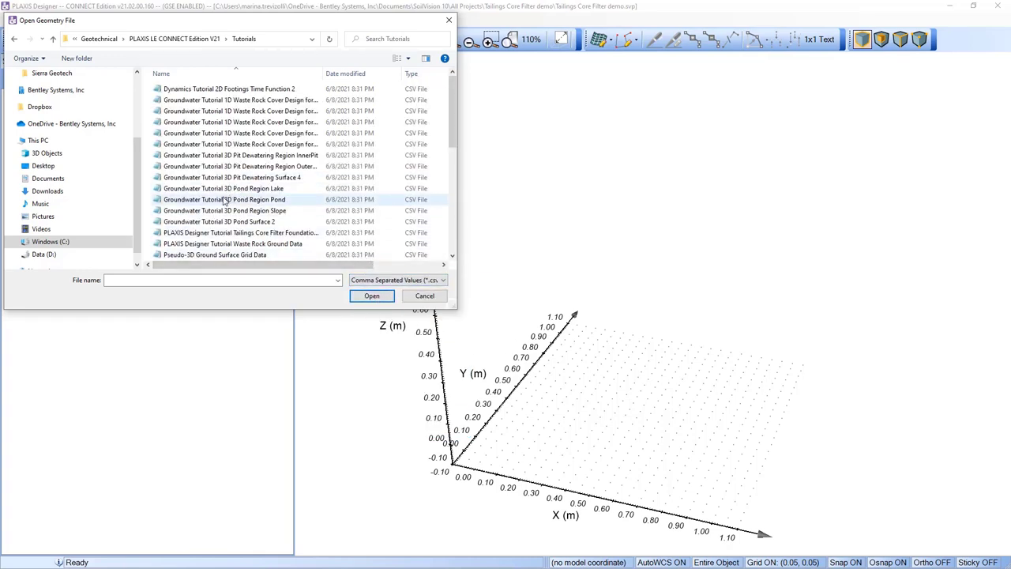
pyautogui.doubleClick(268, 233)
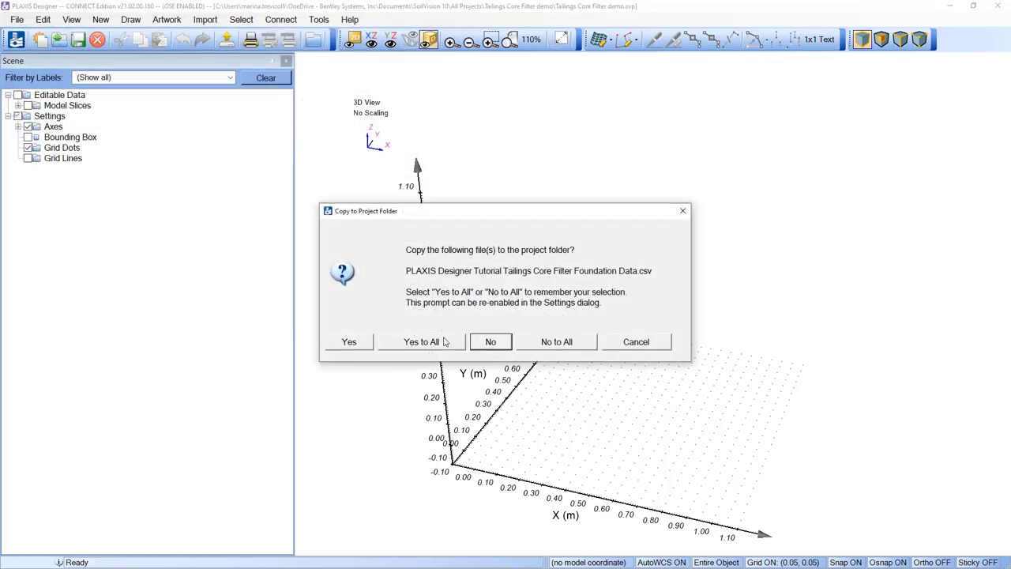
pyautogui.click(445, 341)
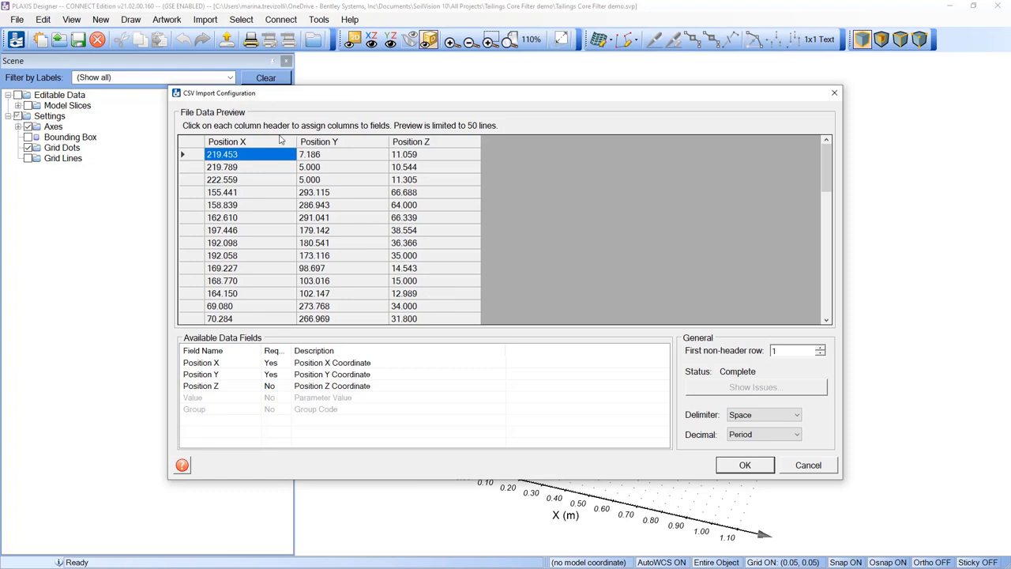
pyautogui.moveTo(274, 93); pyautogui.dragTo(317, 93)
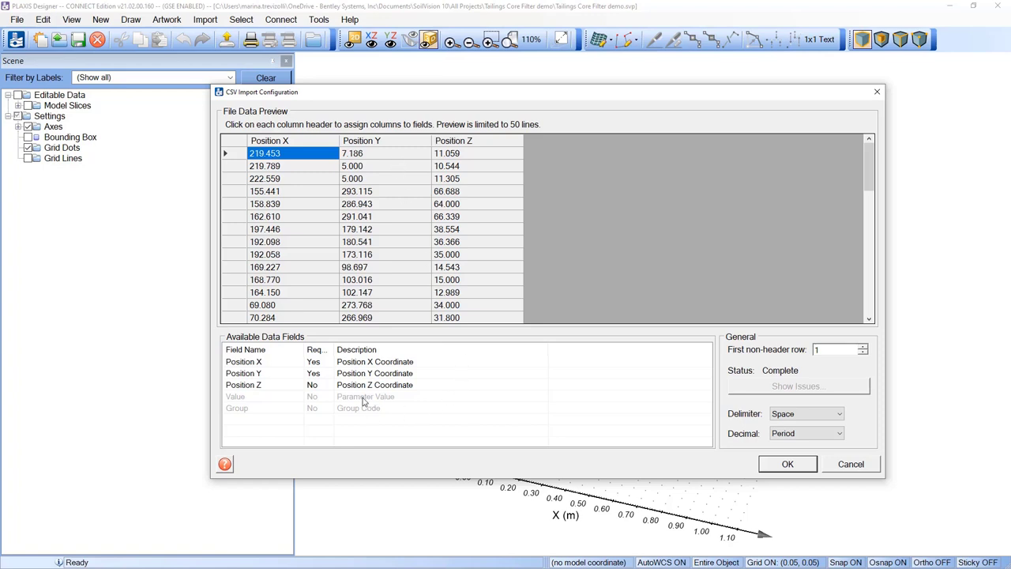
pyautogui.click(287, 140)
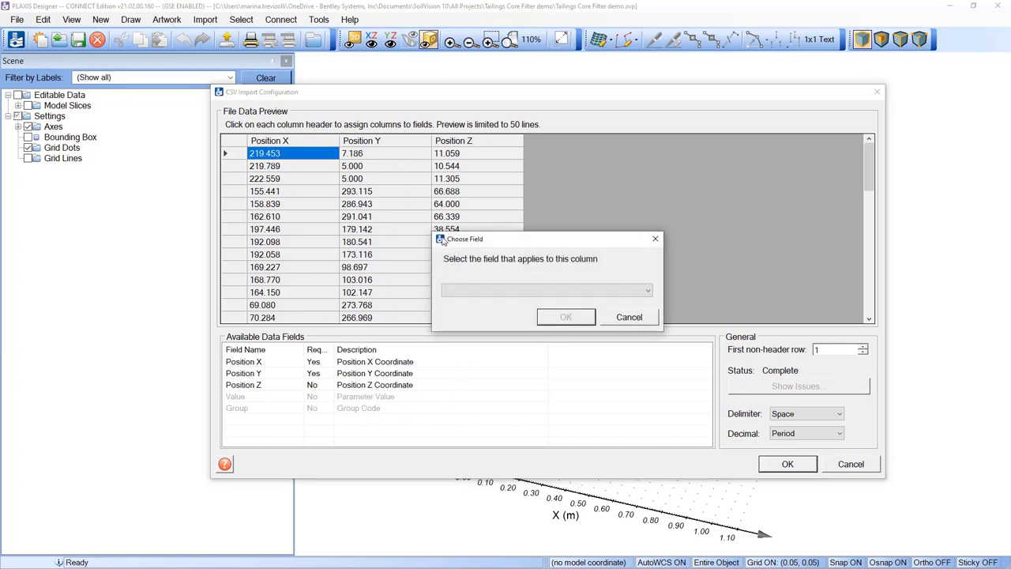
pyautogui.click(599, 296)
pyautogui.click(599, 292)
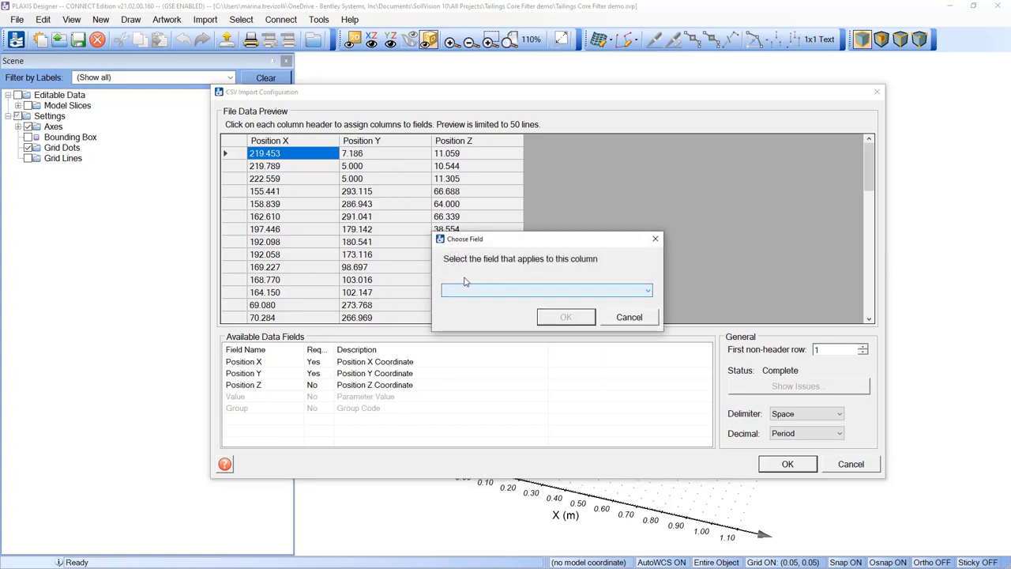
pyautogui.click(631, 317)
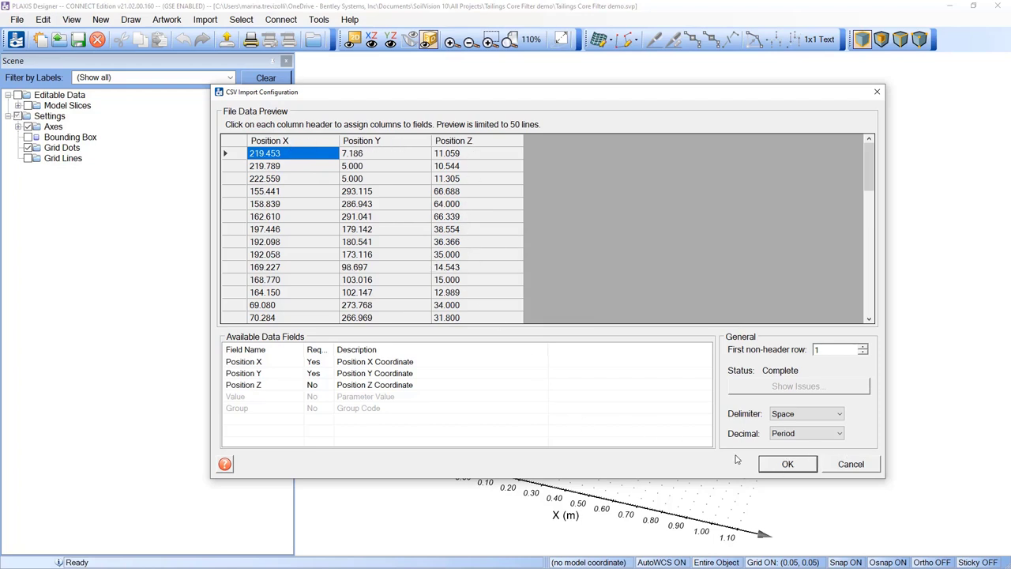
# Step: Import the foundation mesh with the columns assigned to Position X, Y and Z, and inspect the surface in 3D
pyautogui.click(809, 468)
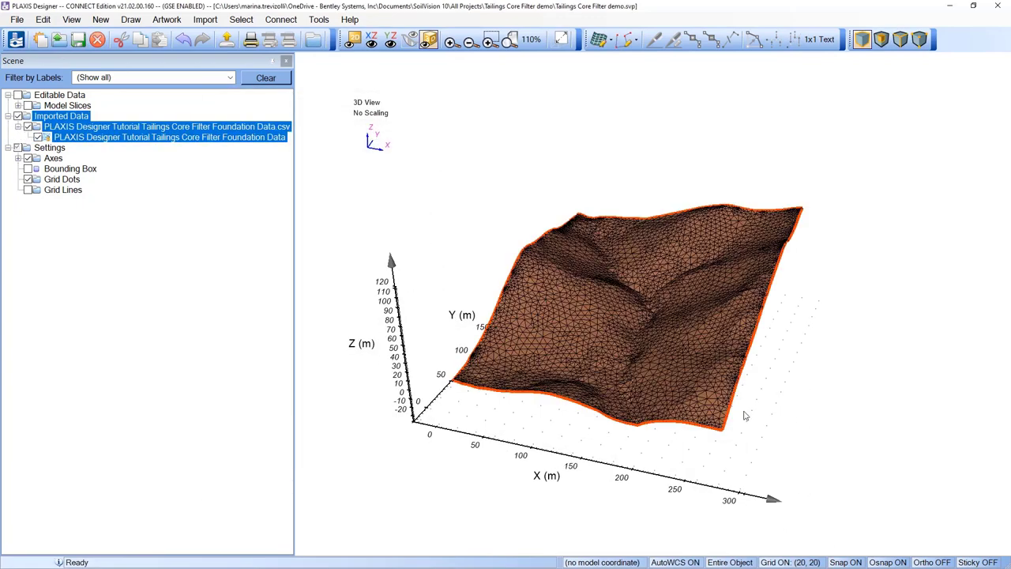
pyautogui.moveTo(632, 440); pyautogui.dragTo(802, 434)
pyautogui.click(814, 299)
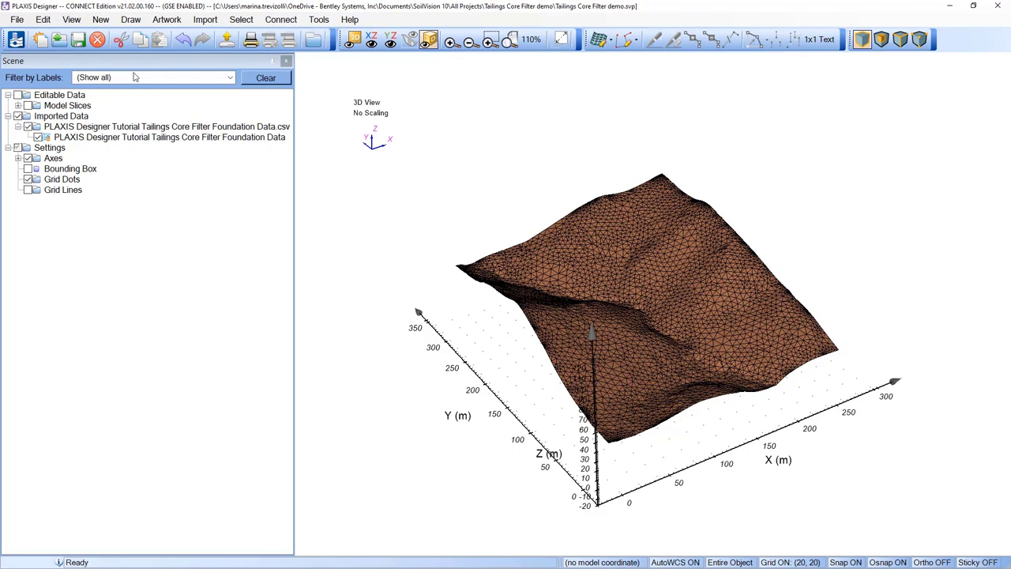
# Step: Make the imported Tailings Core Filter Foundation Data mesh editable and widen the scene tree to show its full name
pyautogui.click(63, 119)
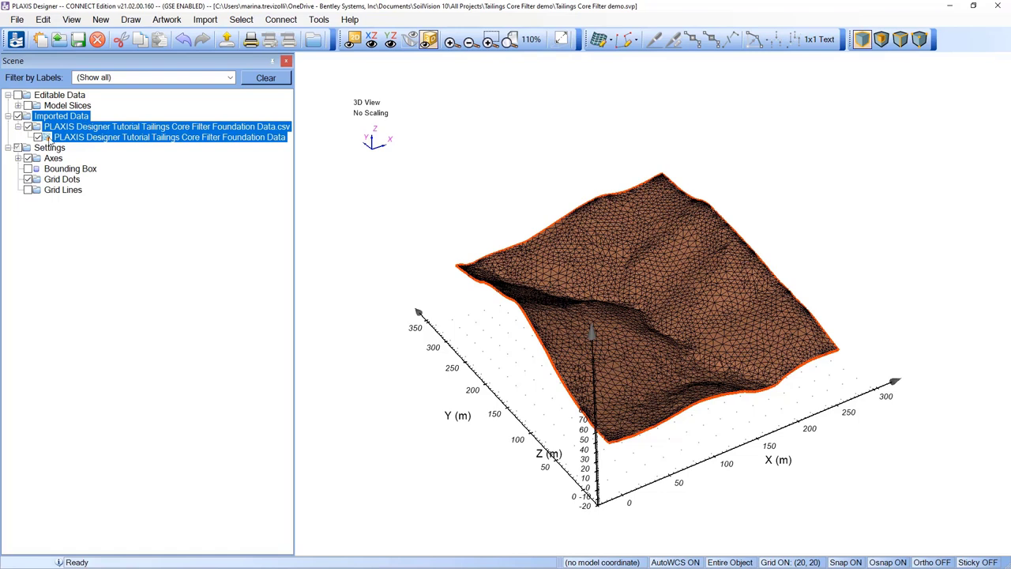
pyautogui.rightClick(117, 137)
pyautogui.moveTo(131, 140)
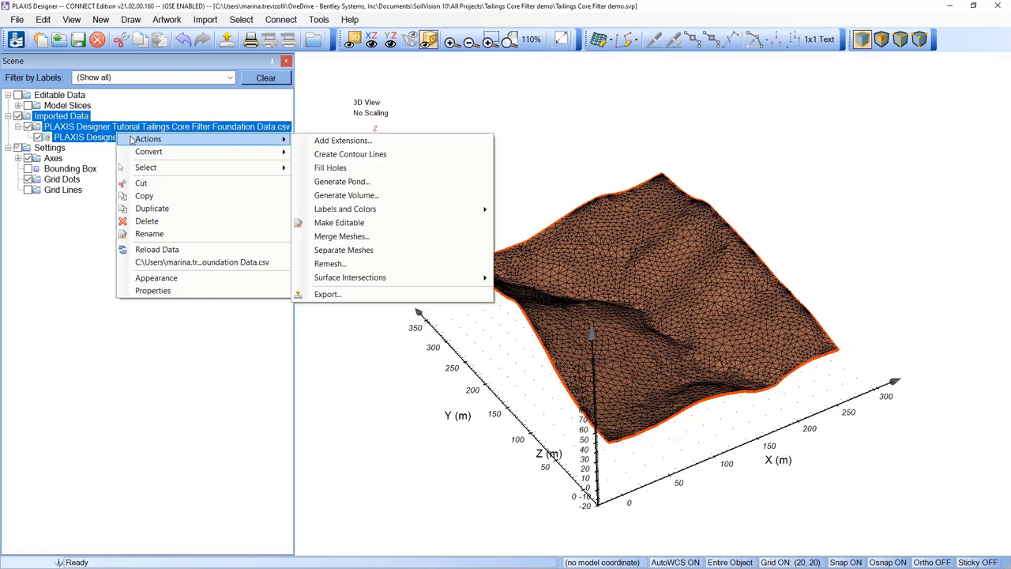
pyautogui.click(365, 226)
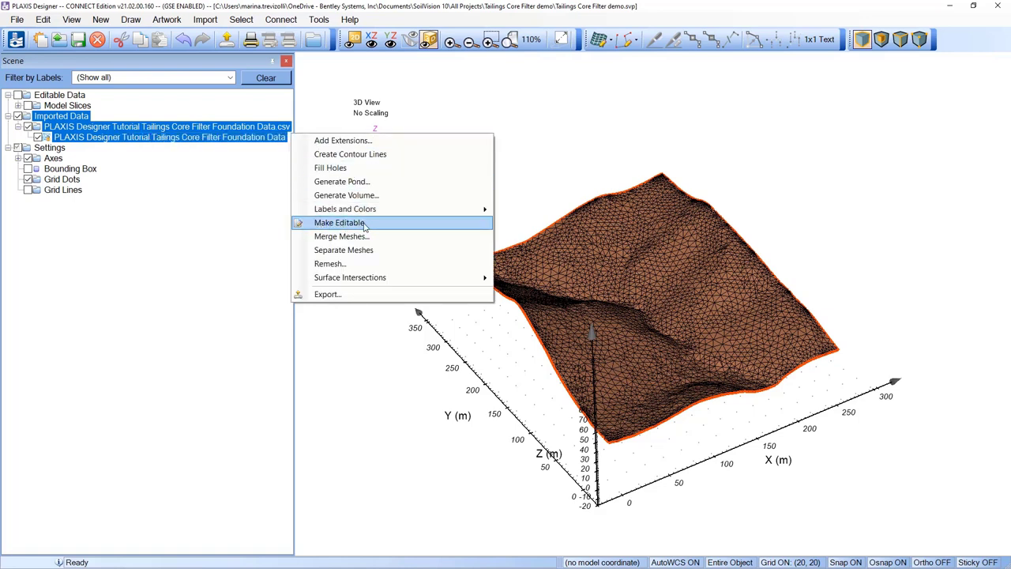
pyautogui.moveTo(294, 161); pyautogui.dragTo(335, 162)
pyautogui.click(103, 117)
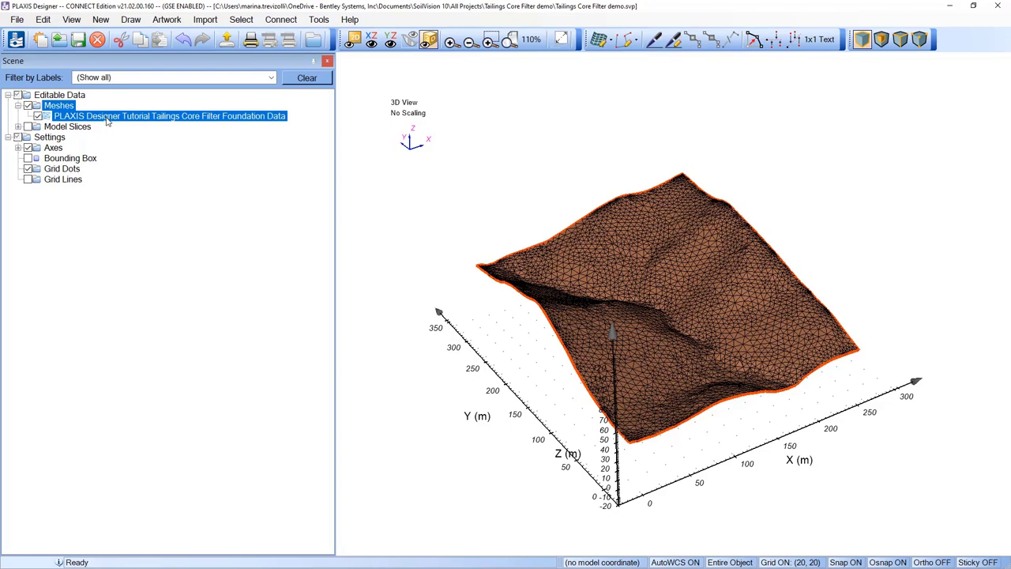
# Step: Rename the imported foundation data mesh as Foundation Surface
pyautogui.click(109, 118)
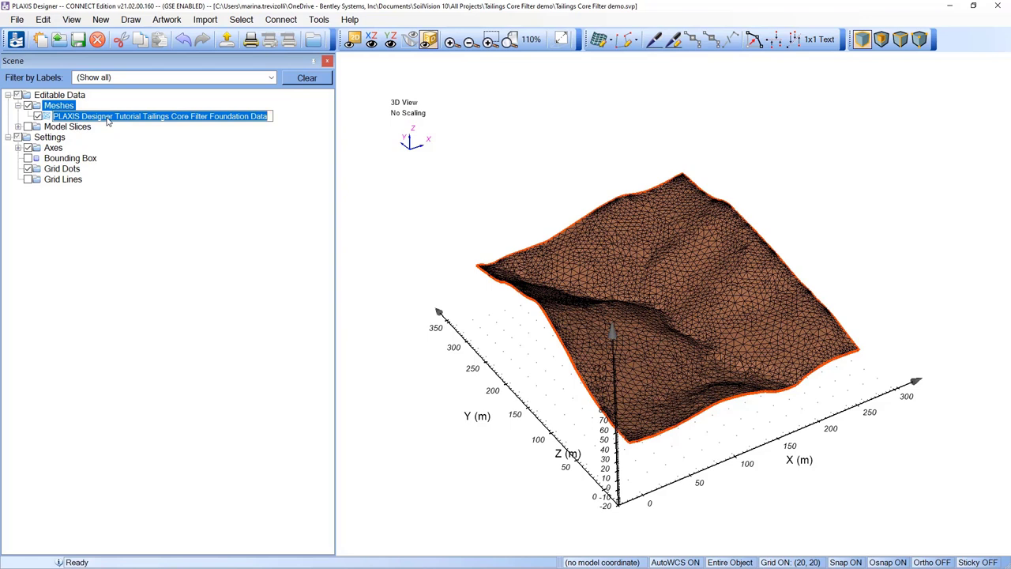
pyautogui.write('Foundaytion')
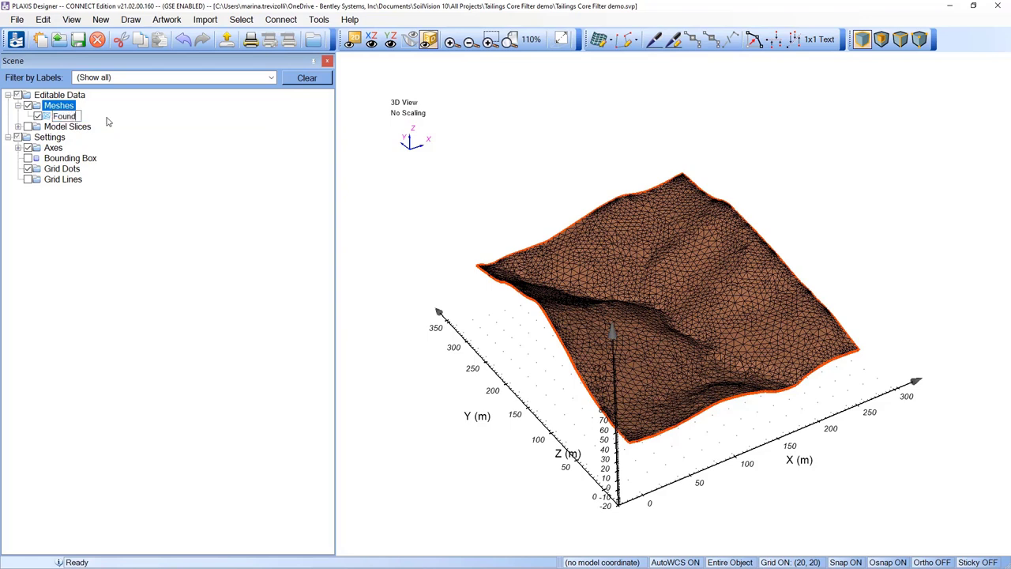
pyautogui.press('BackSpace')
pyautogui.press('BackSpace')
pyautogui.press('BackSpace')
pyautogui.press('BackSpace')
pyautogui.press('BackSpace')
pyautogui.write('tion Surface')
pyautogui.press('Return')
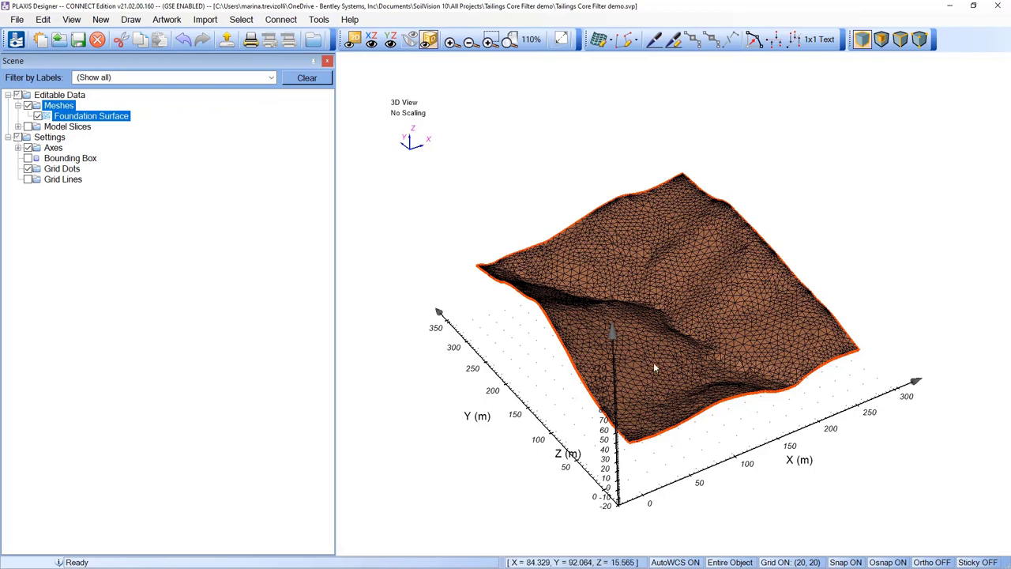
# Step: Create a new cross section with the Road shape and set its width to 10 m
pyautogui.moveTo(653, 362); pyautogui.dragTo(697, 365)
pyautogui.scroll(2, 663, 324)
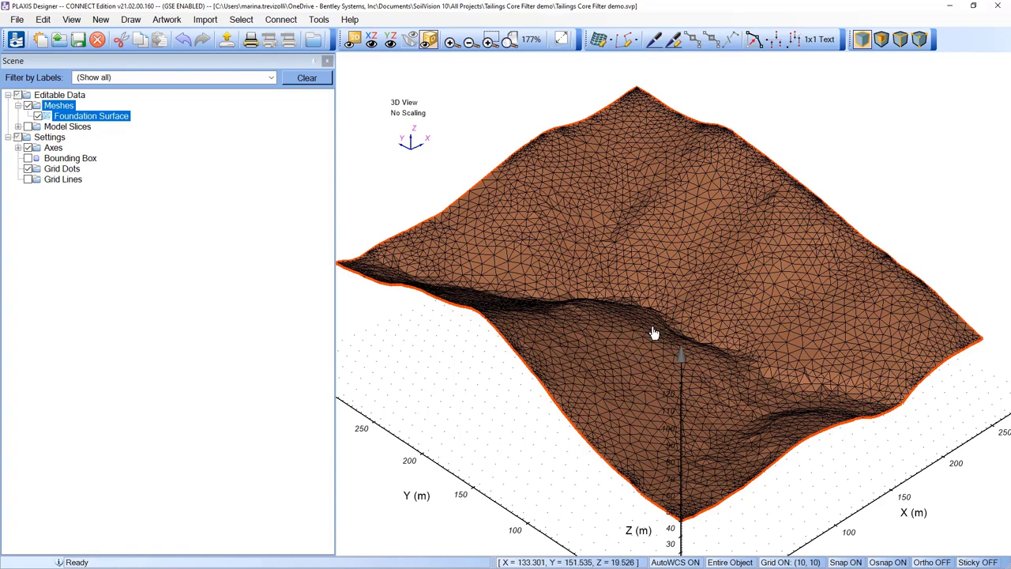
pyautogui.moveTo(654, 333); pyautogui.dragTo(612, 336)
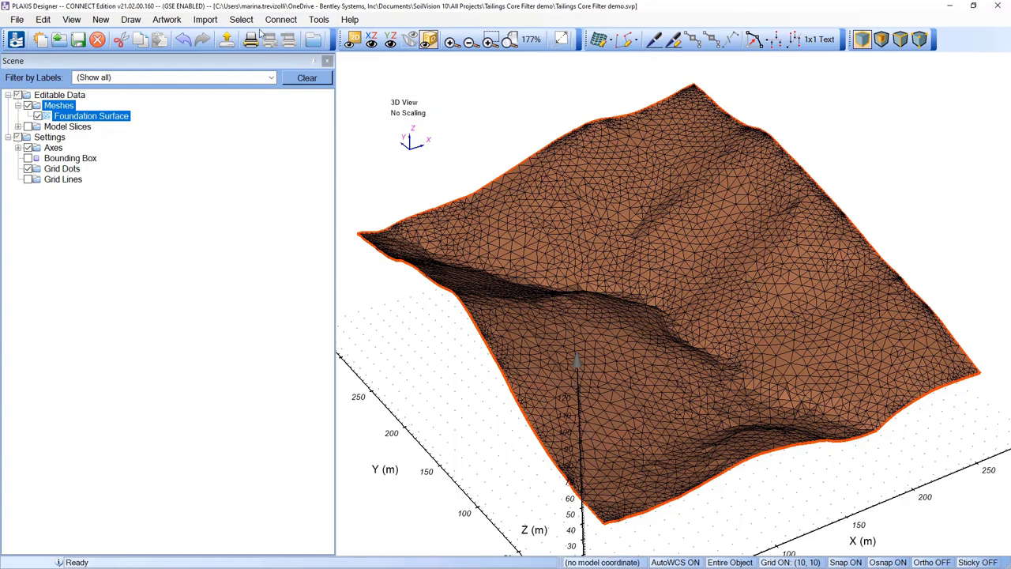
pyautogui.click(101, 20)
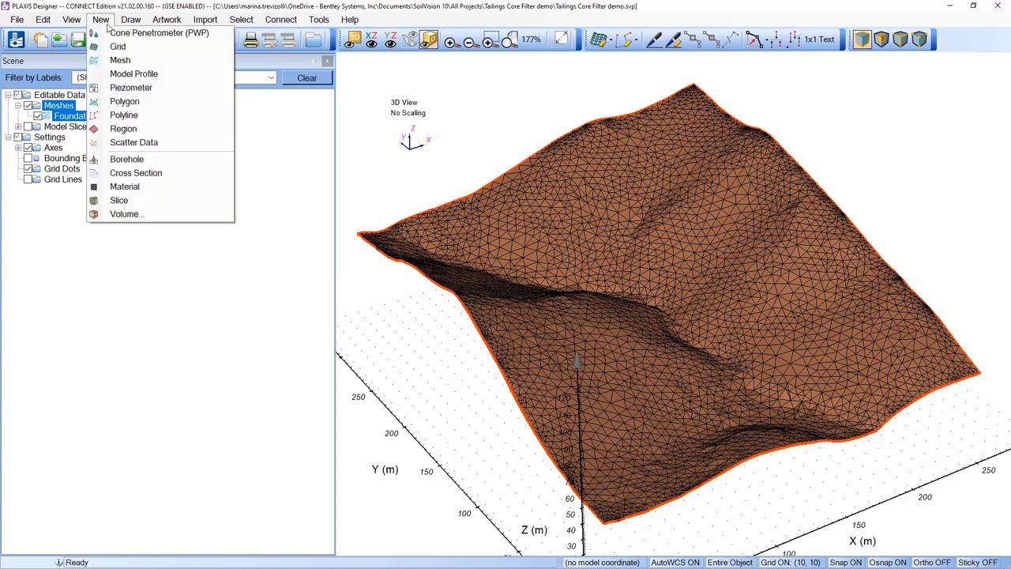
pyautogui.click(171, 176)
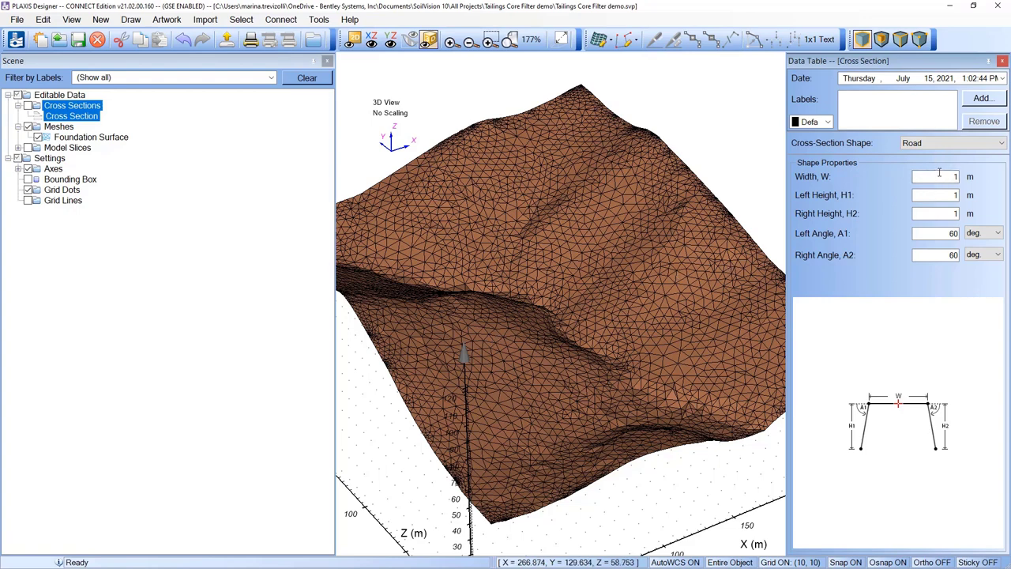
pyautogui.click(928, 143)
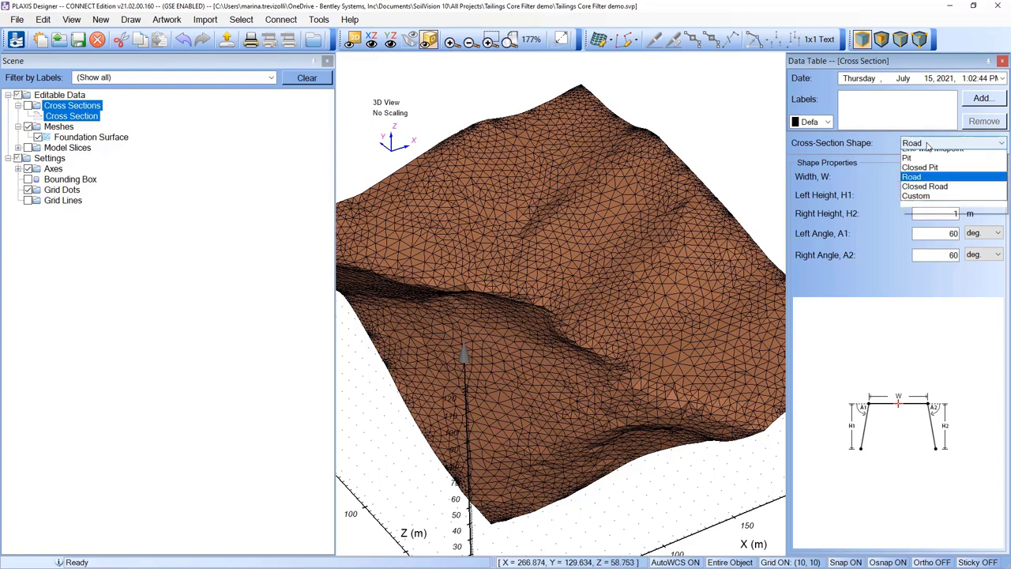
pyautogui.click(941, 177)
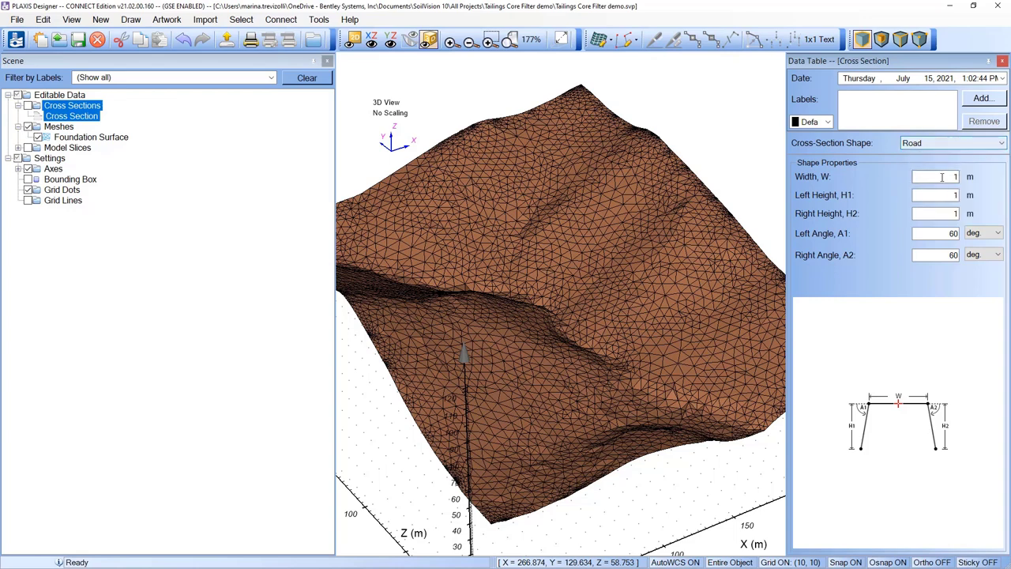
pyautogui.click(941, 177)
pyautogui.write('0')
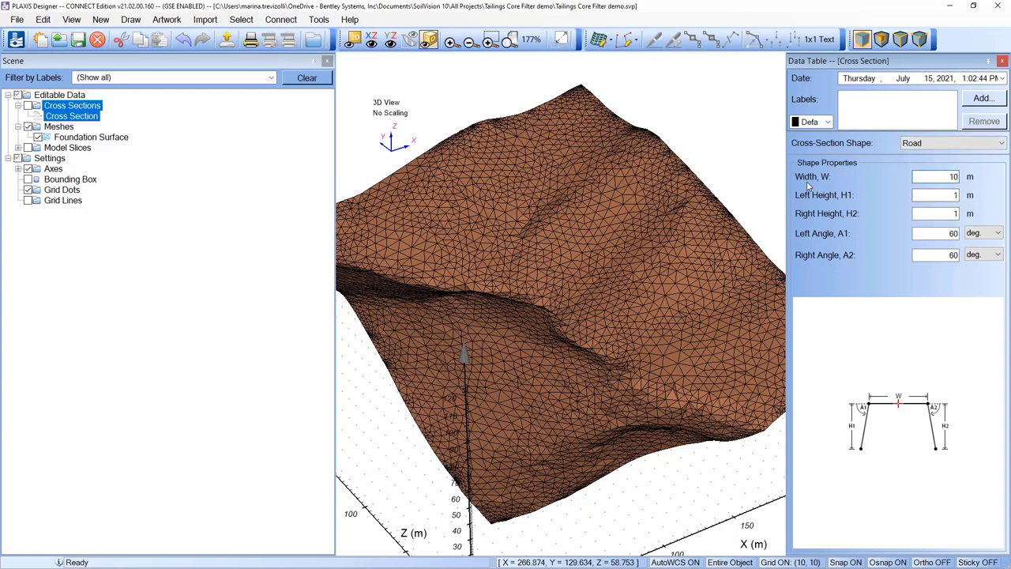
# Step: Set the cross section's left and right heights to 45 m, left angle to 38 degrees and right angle to 30 degrees
pyautogui.click(943, 195)
pyautogui.write('45')
pyautogui.click(941, 213)
pyautogui.write('45')
pyautogui.click(957, 235)
pyautogui.write('38')
pyautogui.click(951, 254)
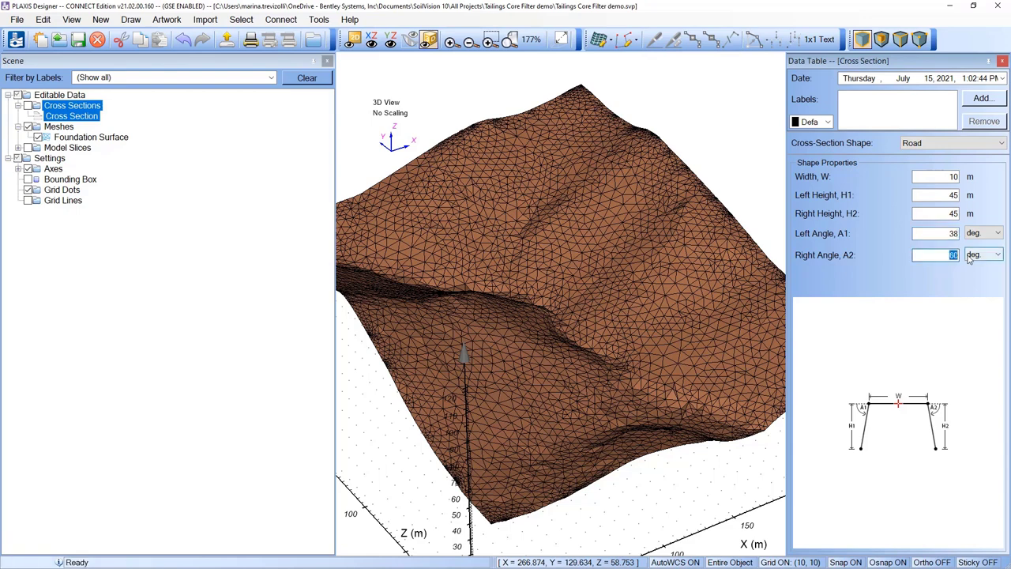
pyautogui.write('30')
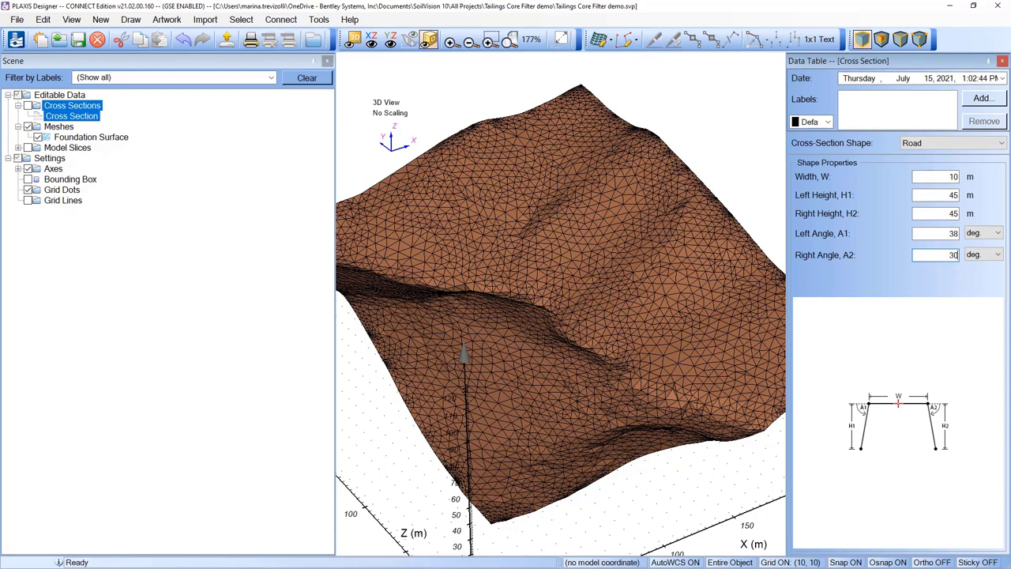
pyautogui.click(1000, 60)
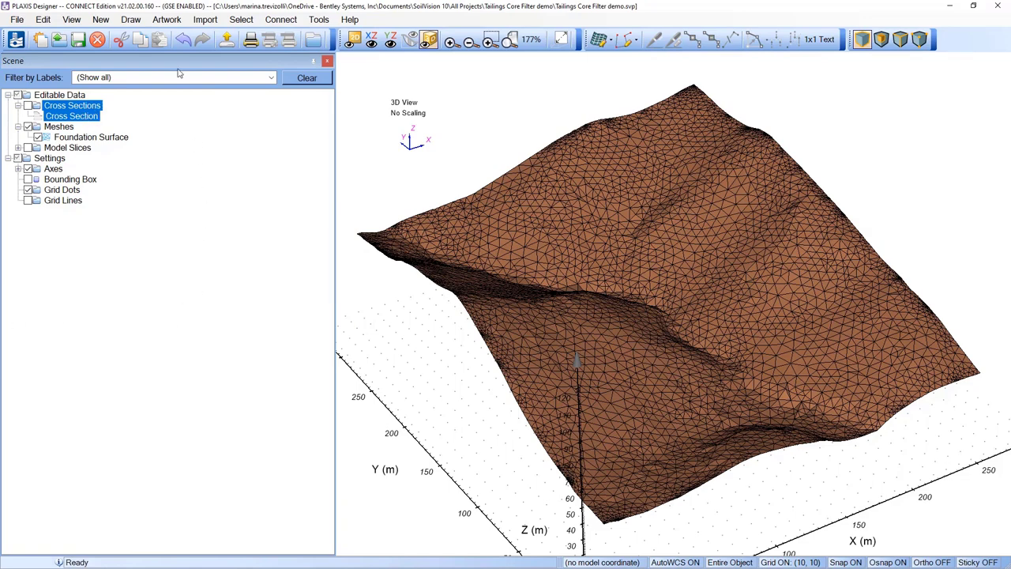
# Step: Create a new polyline from pasted vertices (75, 160, 39) and (210, 150, 39), and inspect its position on the foundation surface
pyautogui.click(102, 22)
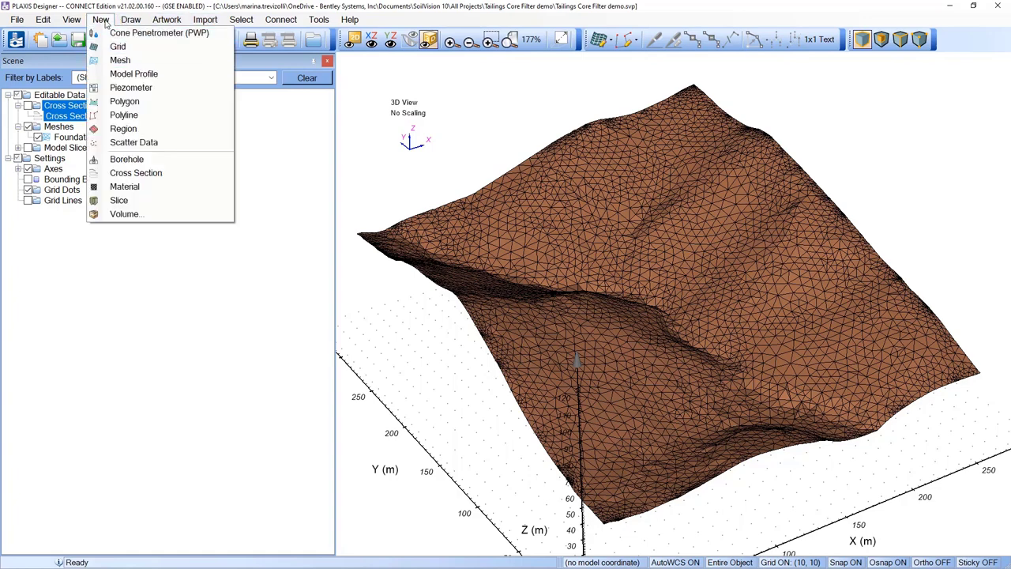
pyautogui.click(146, 117)
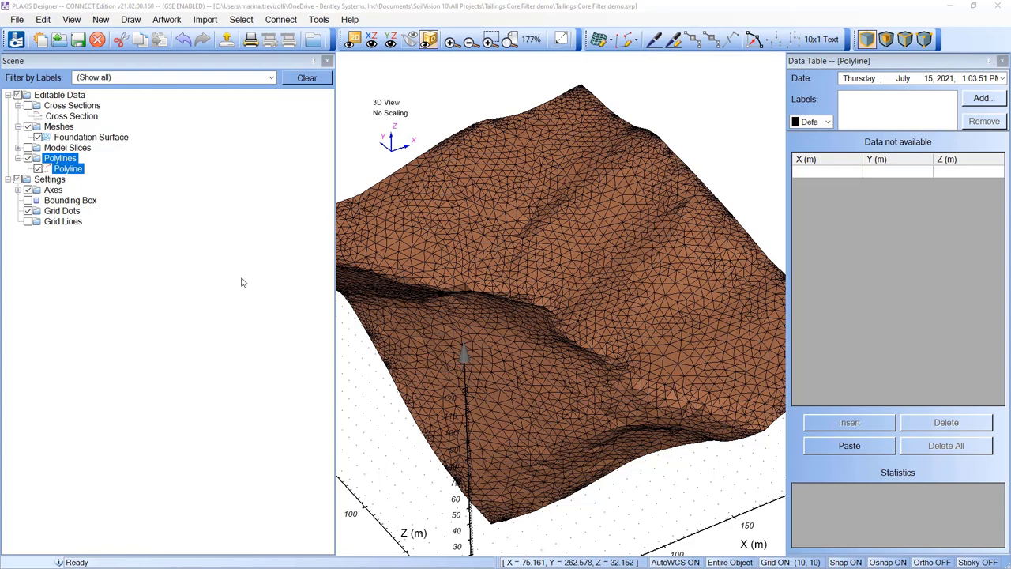
pyautogui.click(850, 446)
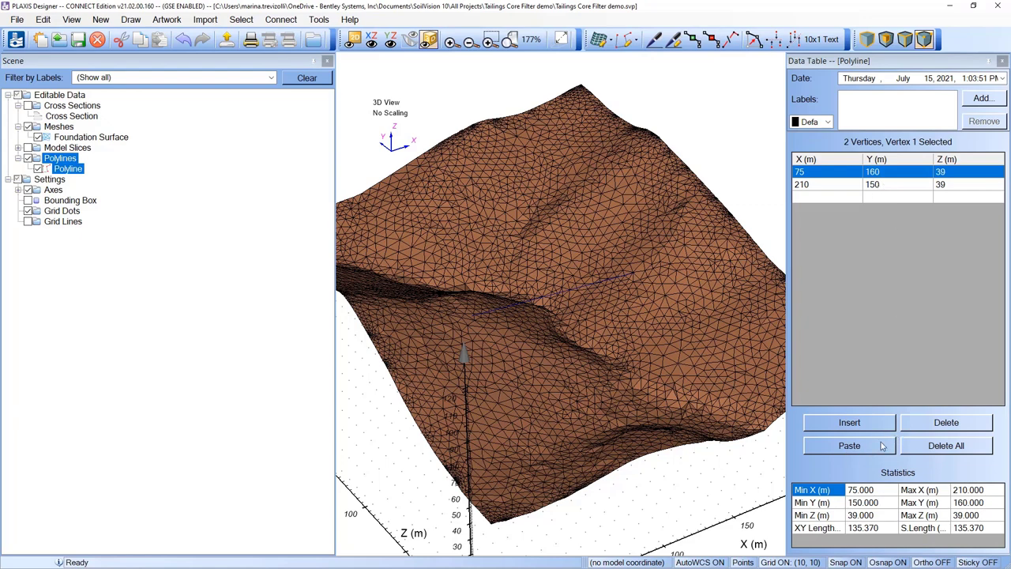
pyautogui.click(1001, 61)
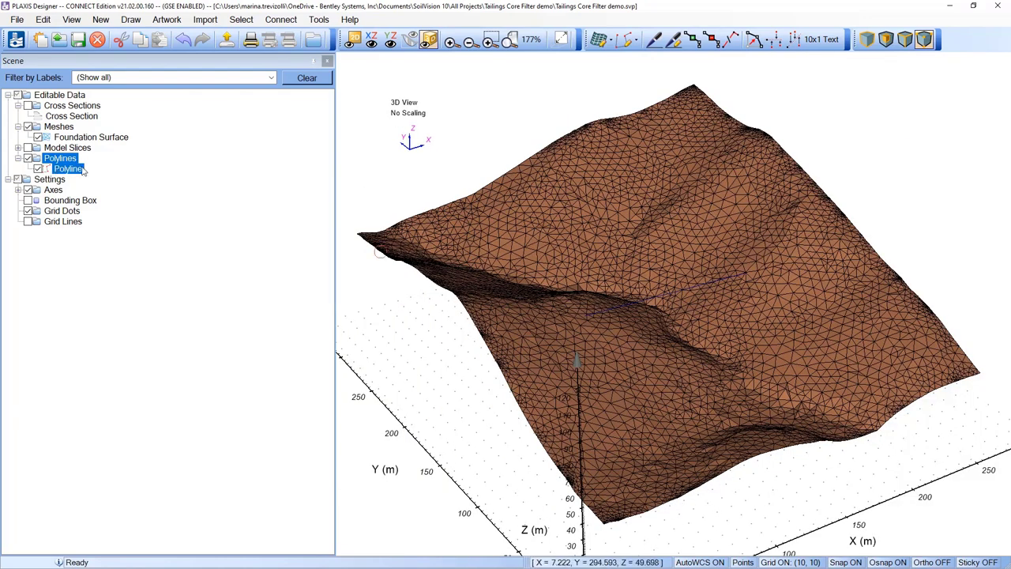
pyautogui.click(62, 160)
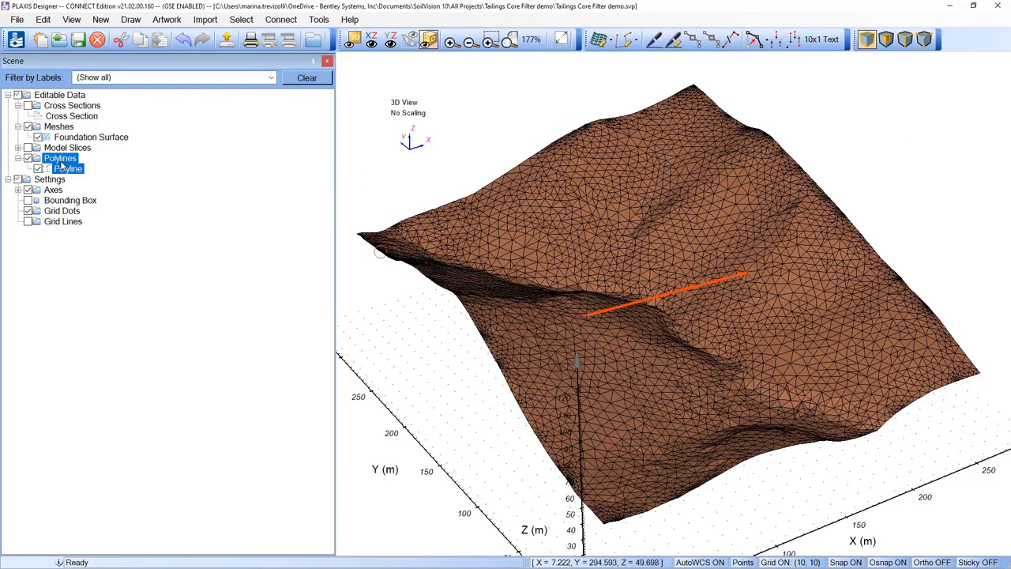
pyautogui.click(65, 107)
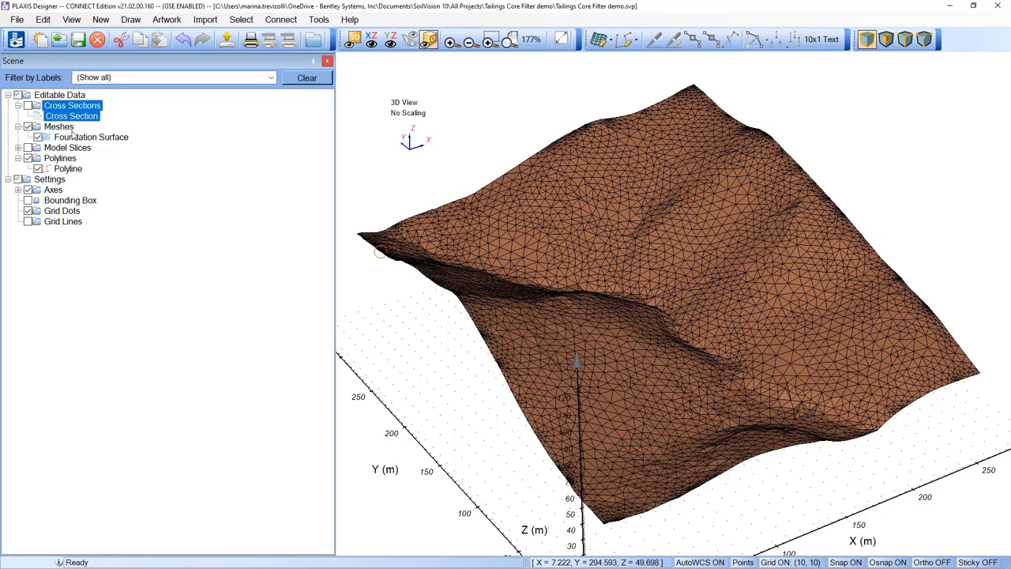
pyautogui.click(68, 170)
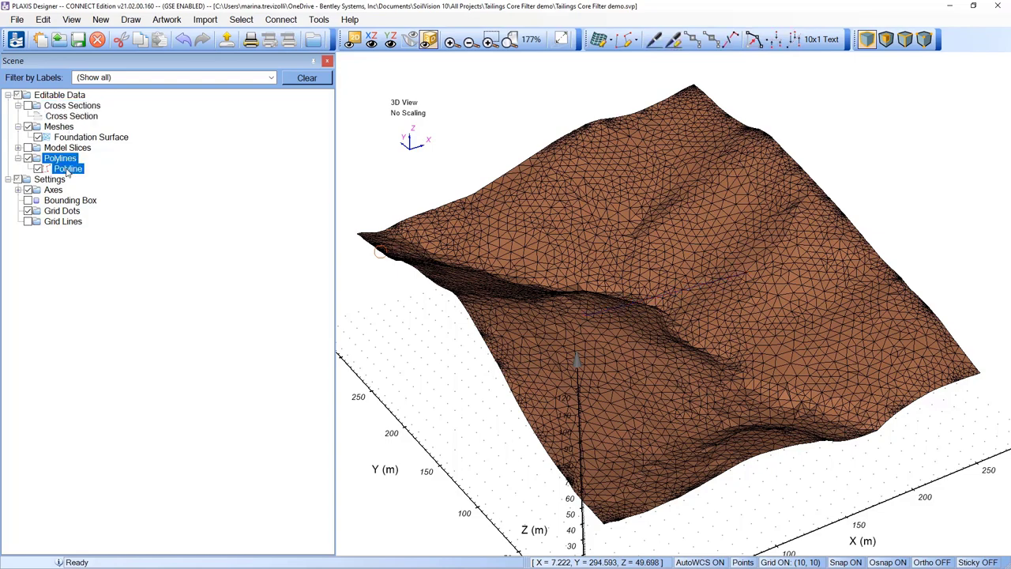
pyautogui.moveTo(566, 314); pyautogui.dragTo(533, 295, button='middle')
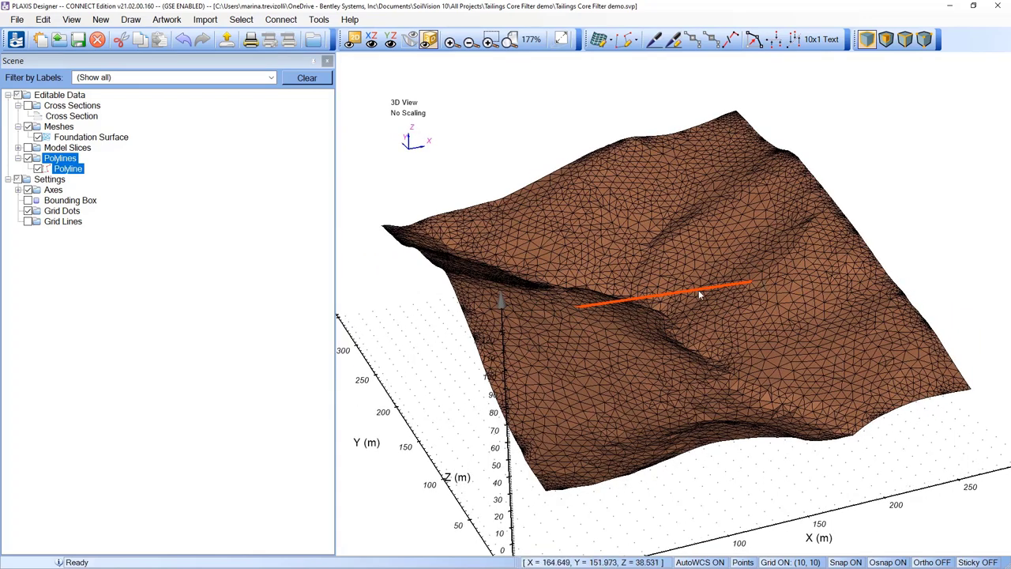
# Step: Build the dam mesh with Road Builder, using Polyline as extrusion path and Cross Section as profile, with Build into Surface off
pyautogui.click(68, 118)
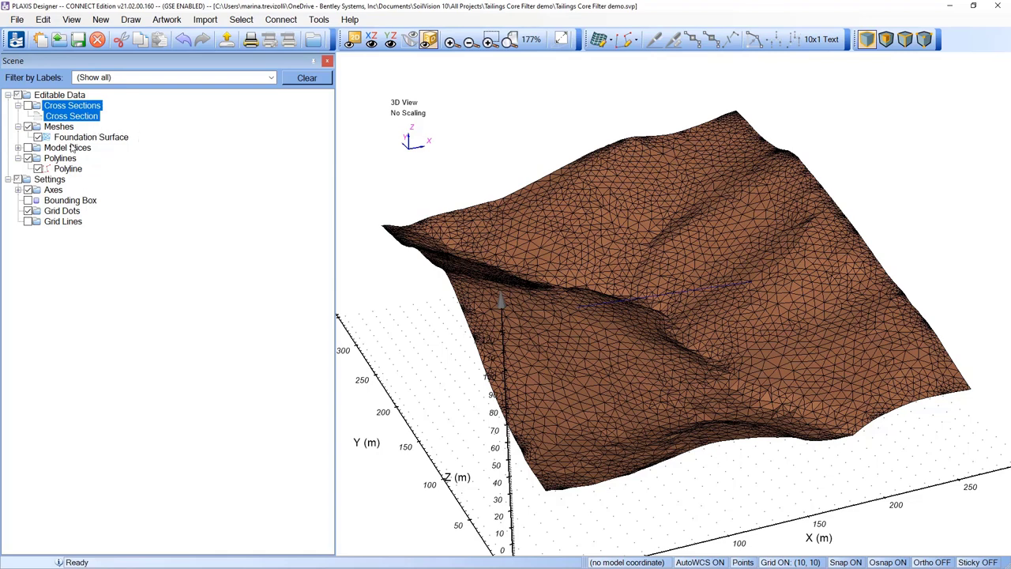
pyautogui.click(79, 139)
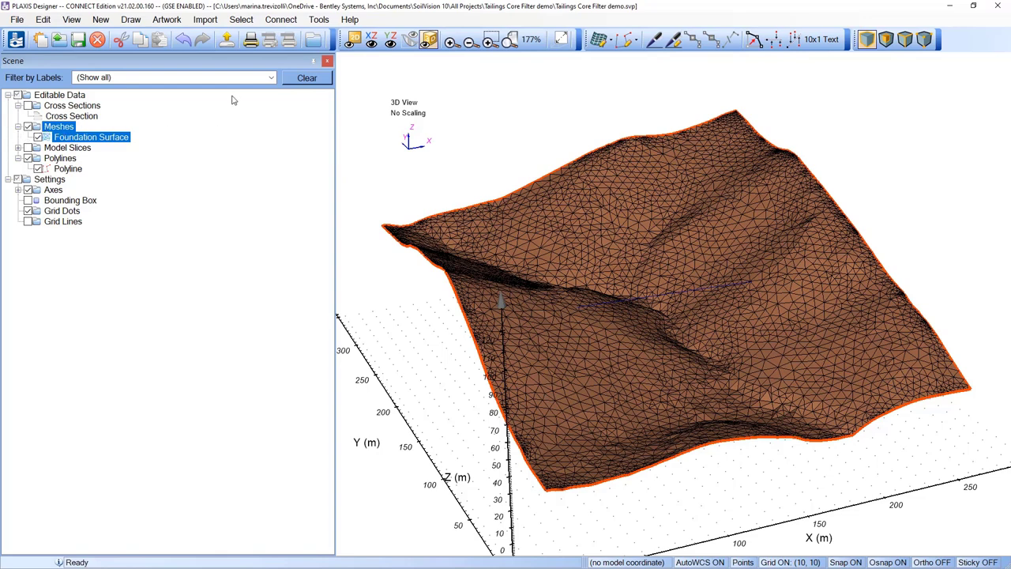
pyautogui.click(308, 21)
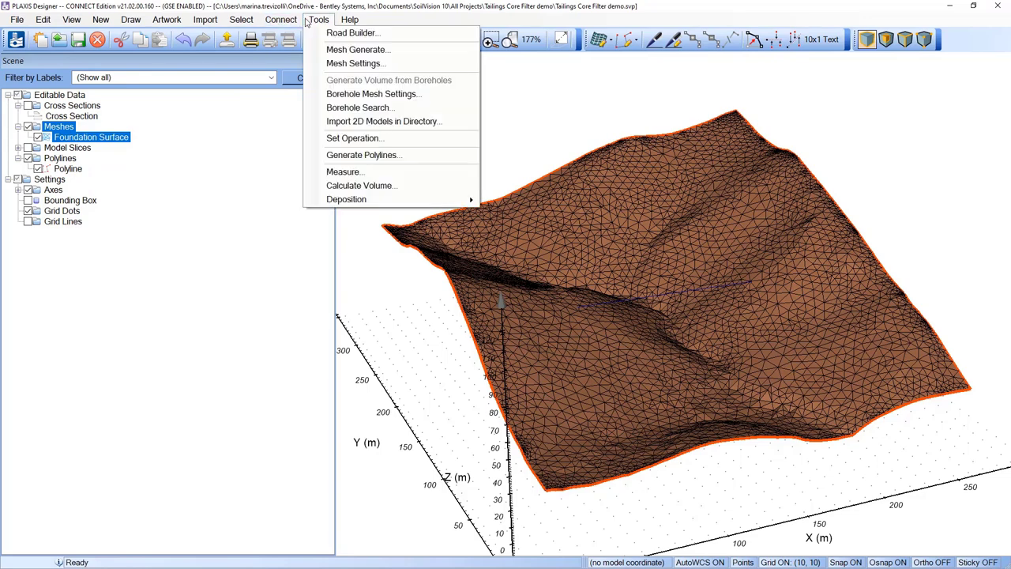
pyautogui.click(359, 33)
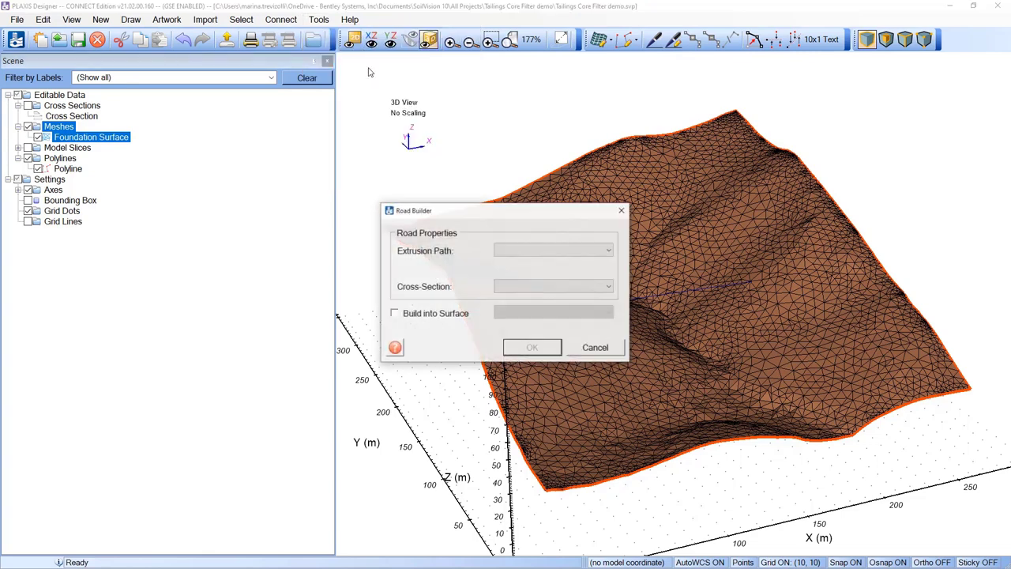
pyautogui.click(535, 254)
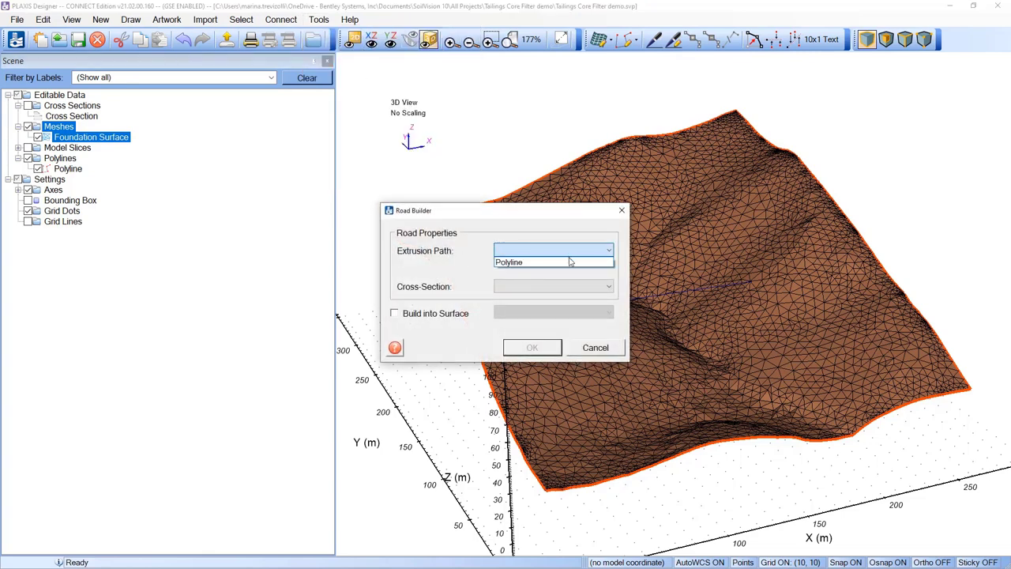
pyautogui.click(531, 263)
pyautogui.click(543, 288)
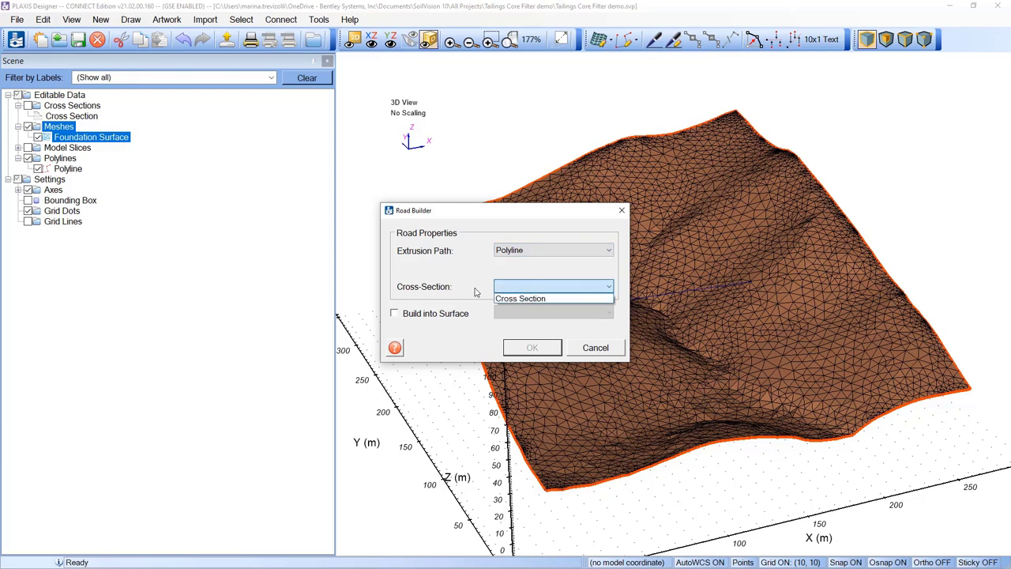
pyautogui.click(514, 300)
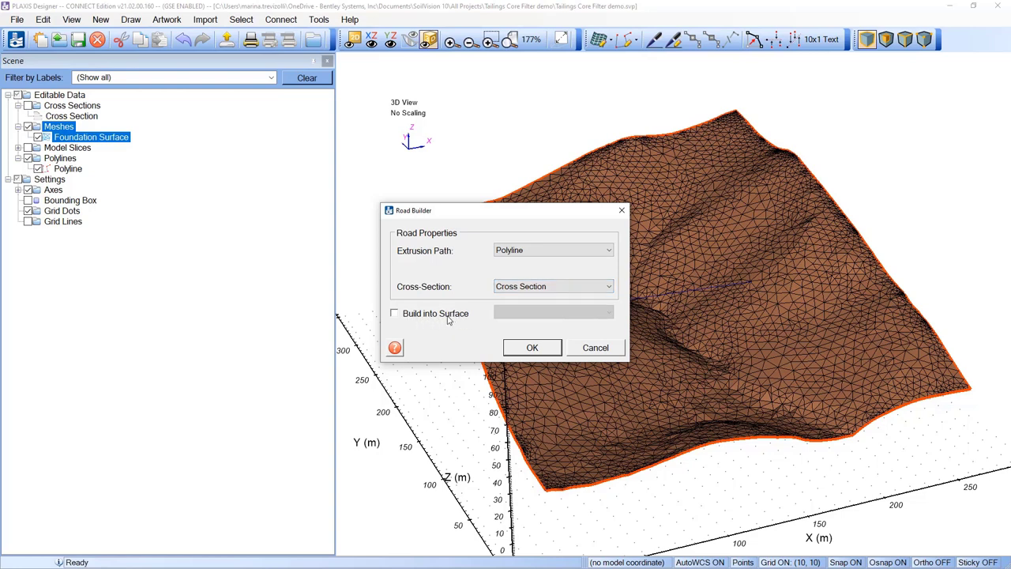
pyautogui.click(552, 347)
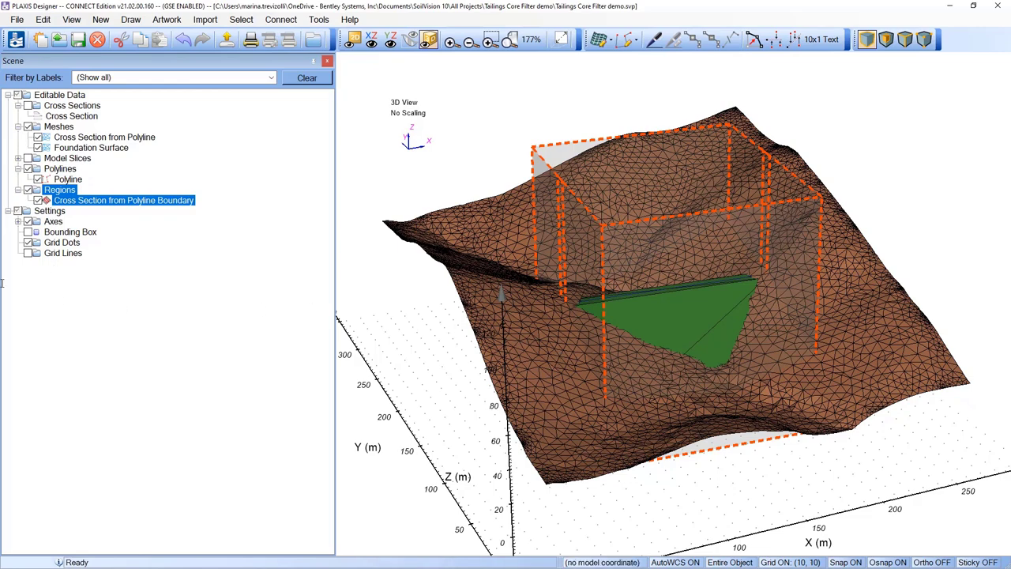
# Step: Examine the extruded dam mesh and its boundary region against the foundation surface from the side and above, and select the dam mesh
pyautogui.moveTo(371, 368); pyautogui.dragTo(750, 418, button='middle')
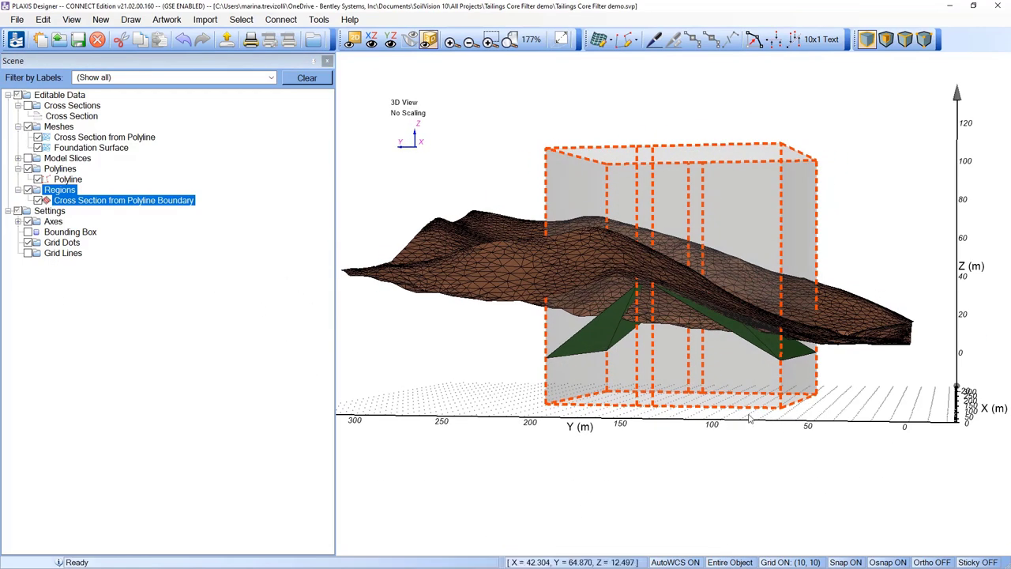
pyautogui.moveTo(695, 438); pyautogui.dragTo(655, 363, button='middle')
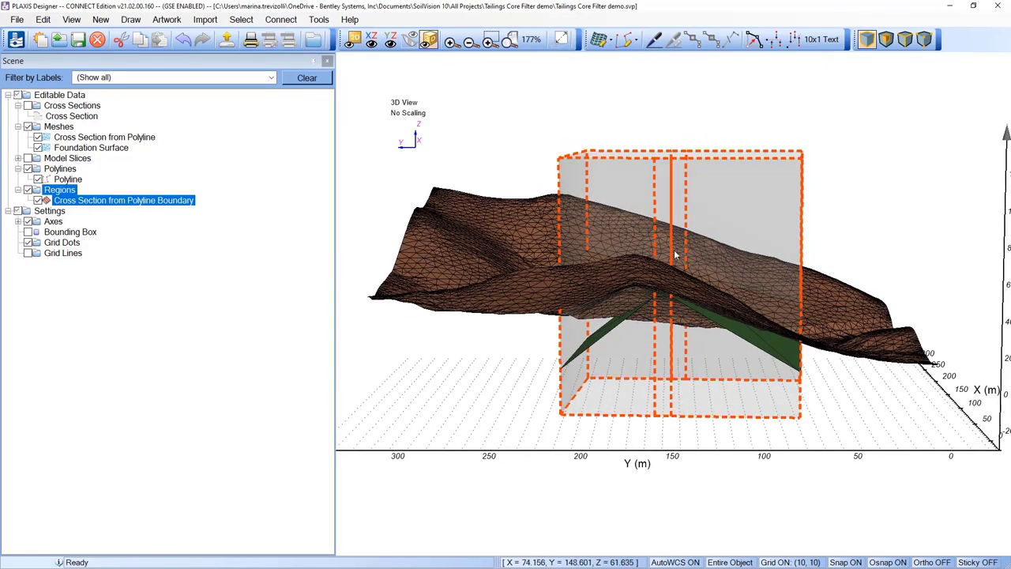
pyautogui.moveTo(600, 348); pyautogui.dragTo(450, 455, button='middle')
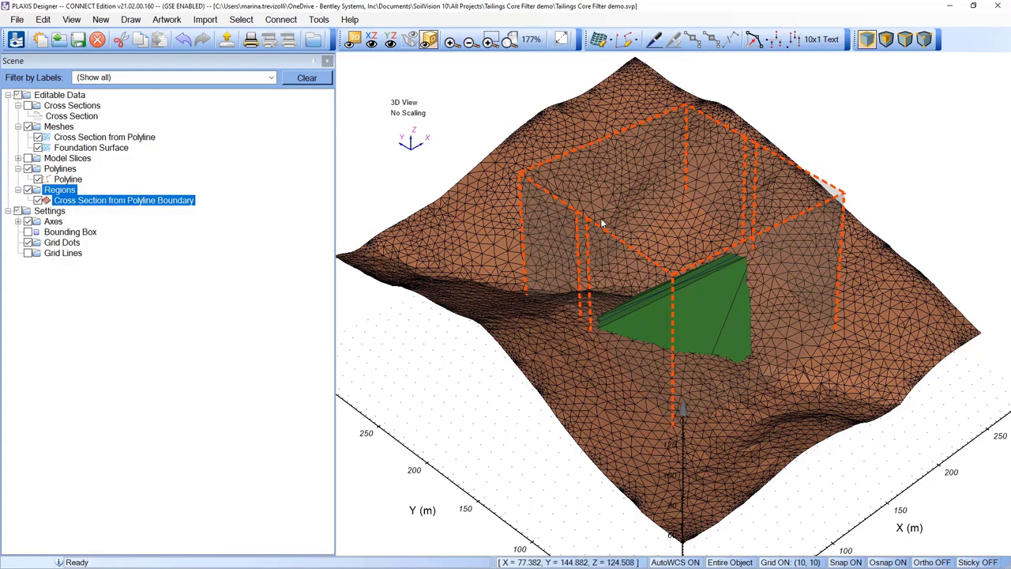
pyautogui.moveTo(600, 224); pyautogui.dragTo(576, 469, button='middle')
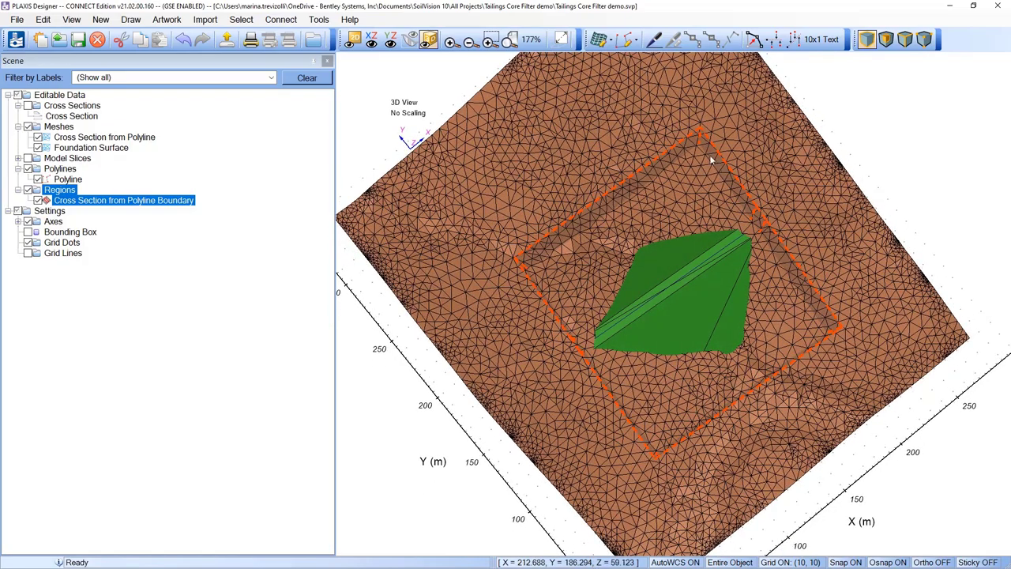
pyautogui.moveTo(548, 316); pyautogui.dragTo(632, 301, button='middle')
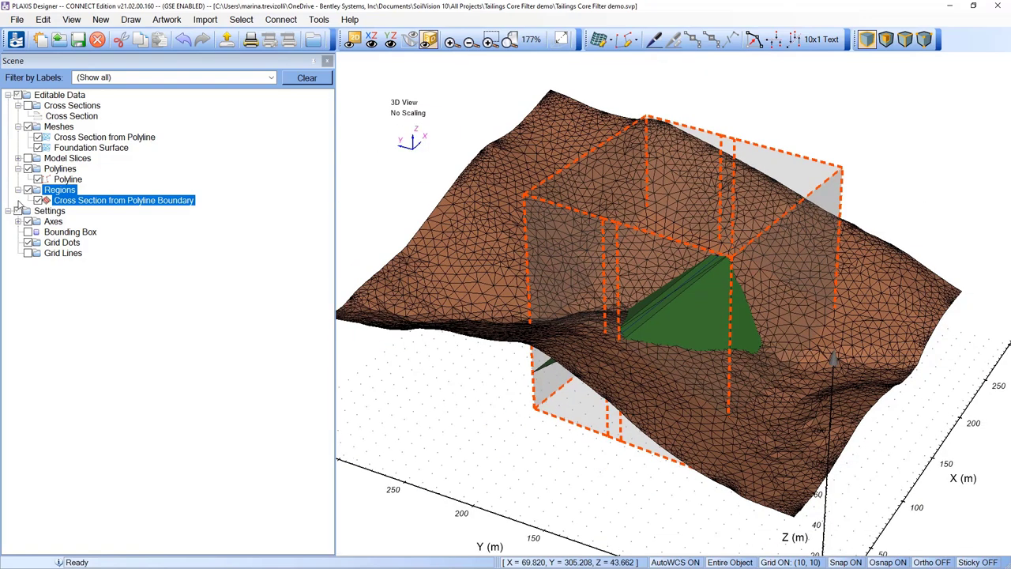
pyautogui.click(93, 140)
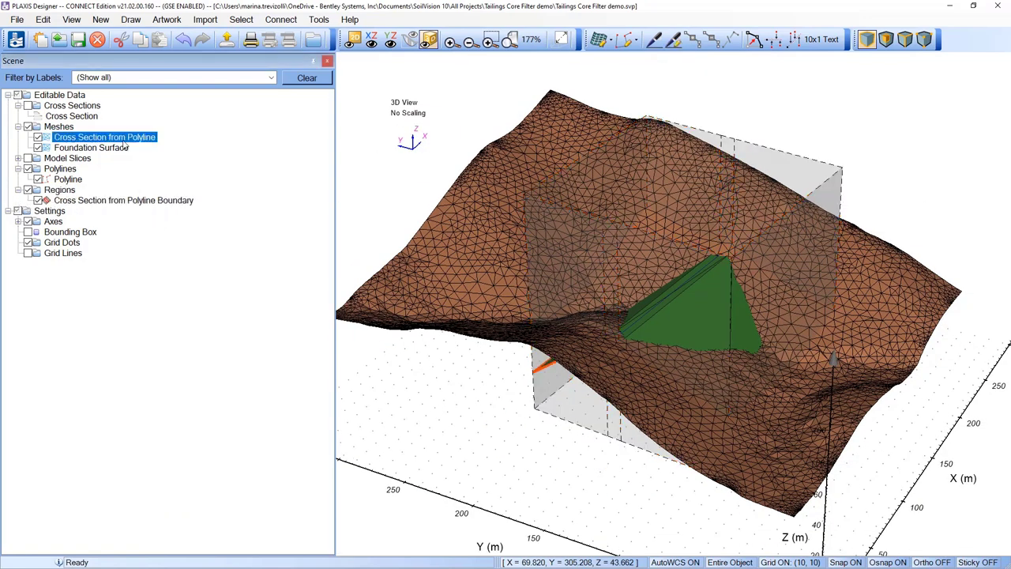
# Step: Rename the extruded dam mesh as "Cross Section - Dam from Polyline - Dam"
pyautogui.moveTo(510, 280)
pyautogui.mouseDown(button='middle')
pyautogui.moveTo(647, 161)
pyautogui.moveTo(517, 284)
pyautogui.mouseUp(button='middle')
pyautogui.click(76, 138)
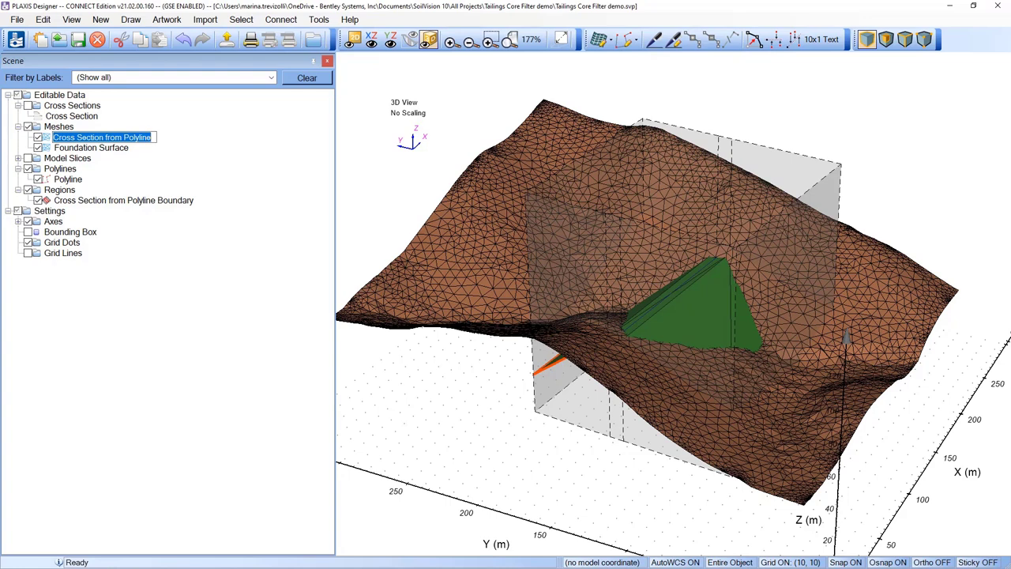
pyautogui.click(153, 138)
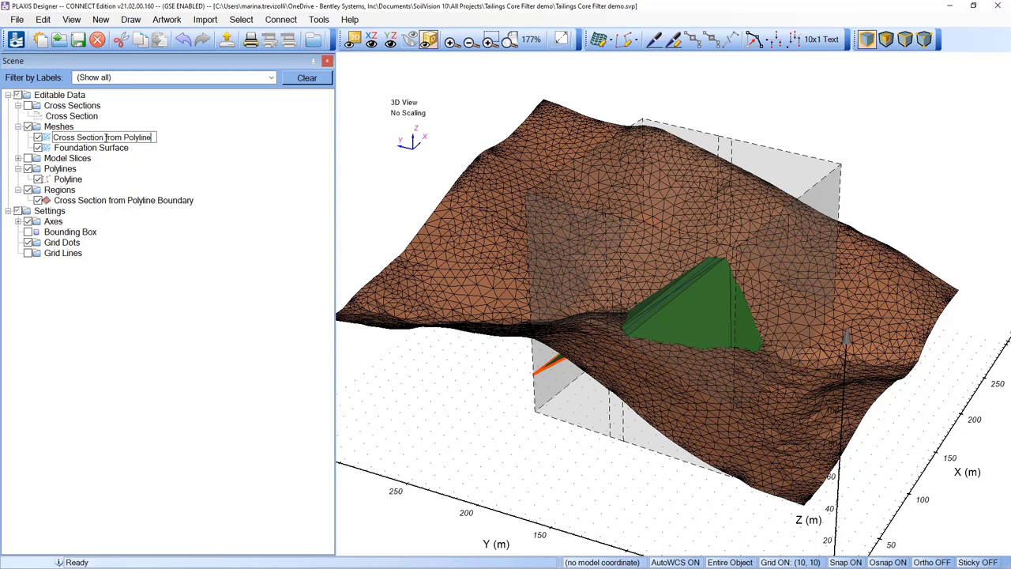
pyautogui.moveTo(105, 137); pyautogui.dragTo(159, 138)
pyautogui.write('- Dam from Polyline')
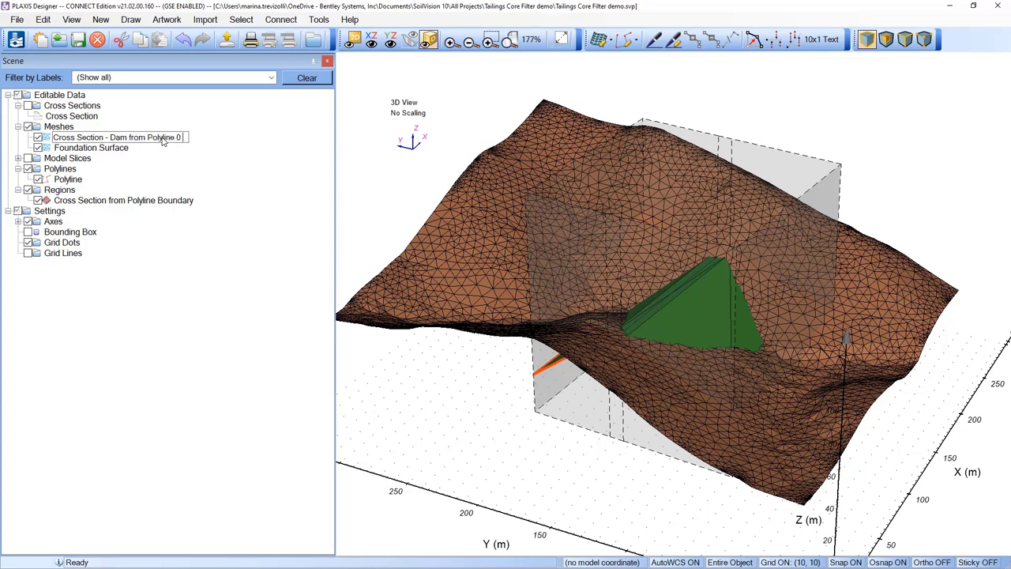
pyautogui.press('BackSpace')
pyautogui.press('BackSpace')
pyautogui.write('- Dam')
pyautogui.press('Return')
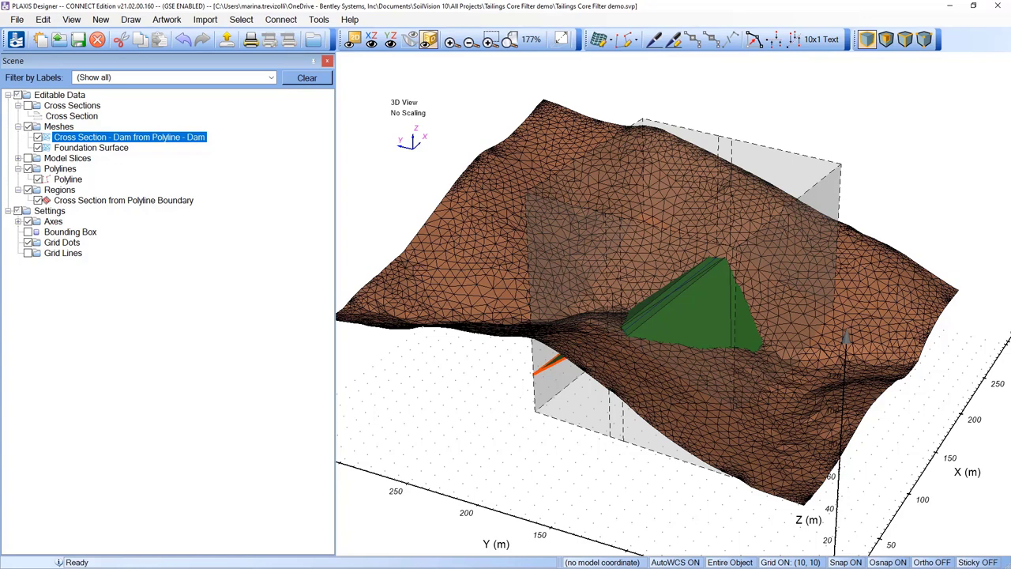
# Step: Rename the existing dam cross section as "Cross Section - Dam"
pyautogui.click(87, 117)
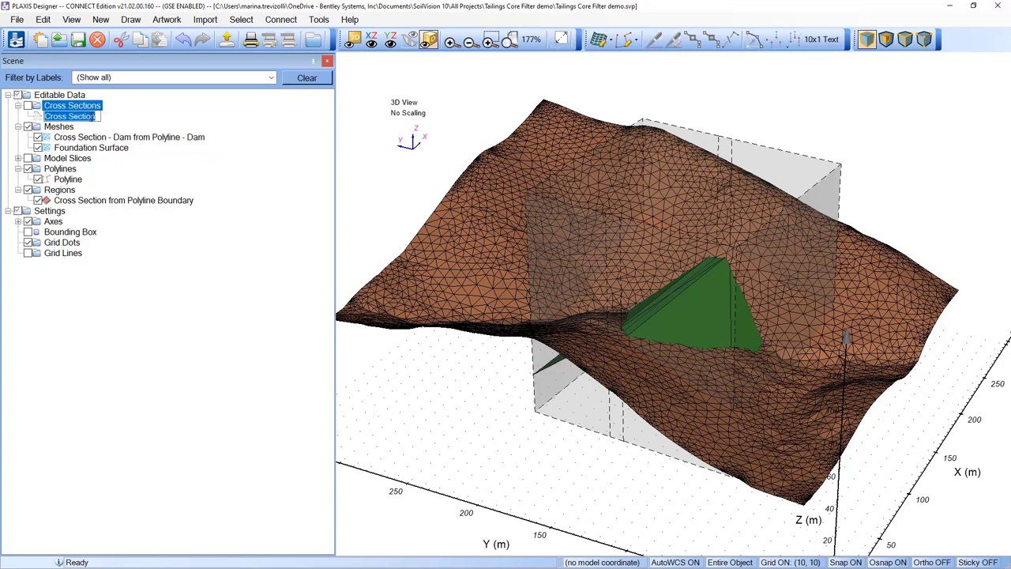
pyautogui.write('- Dam')
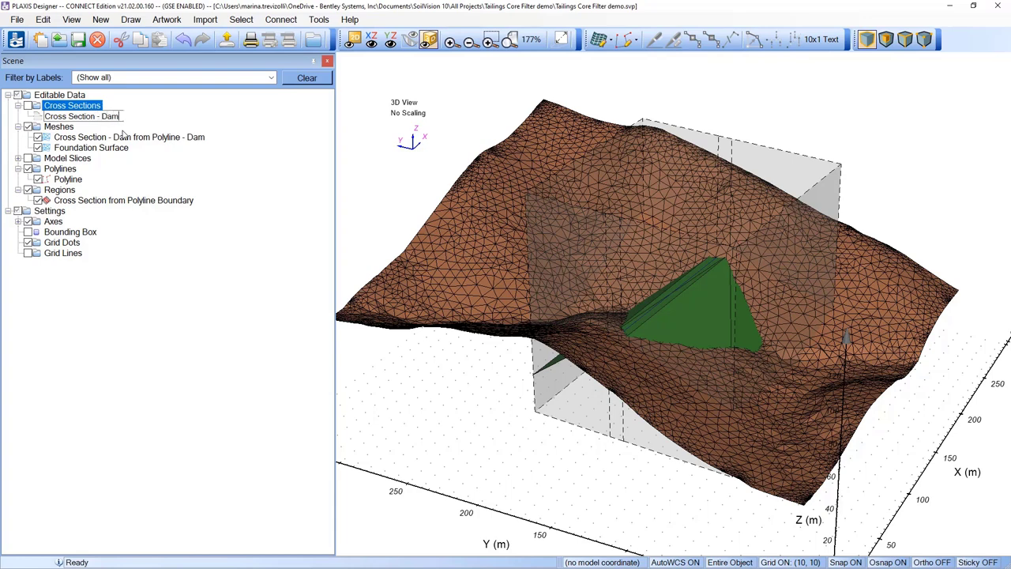
pyautogui.press('Return')
pyautogui.click(136, 118)
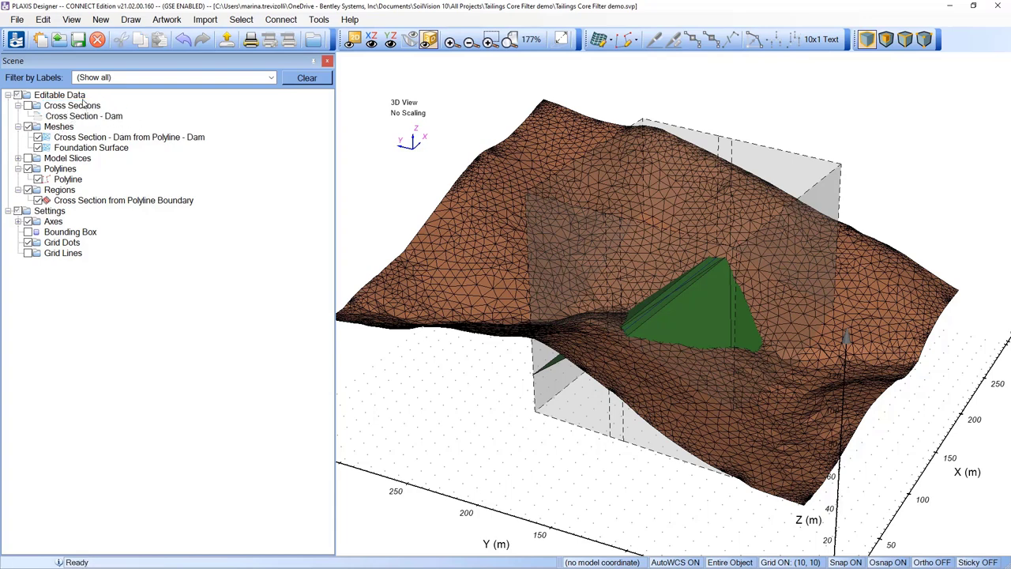
# Step: Create a new Road-shaped cross section with a width of 8 m and a left height of 45 m
pyautogui.click(100, 20)
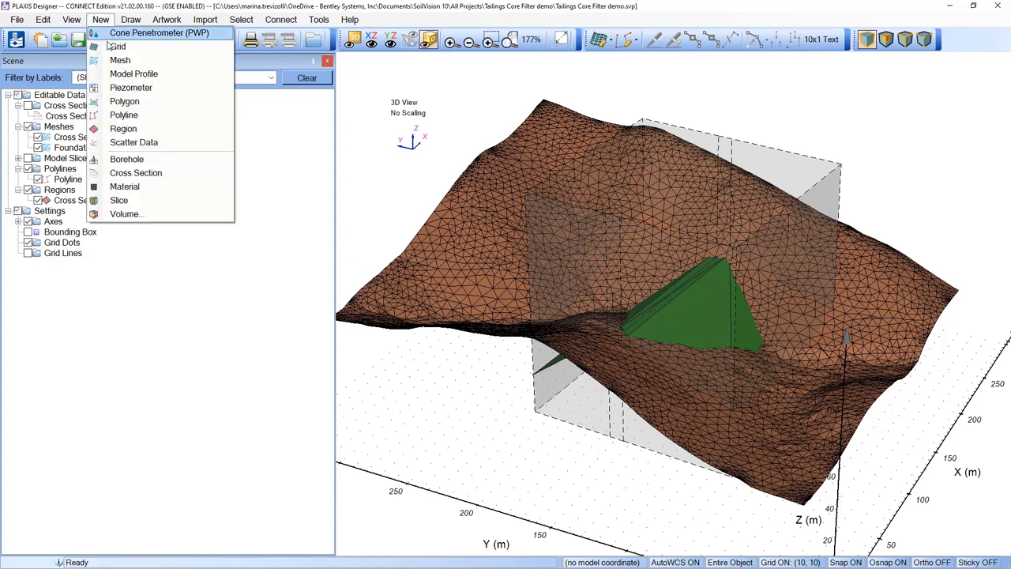
pyautogui.click(130, 172)
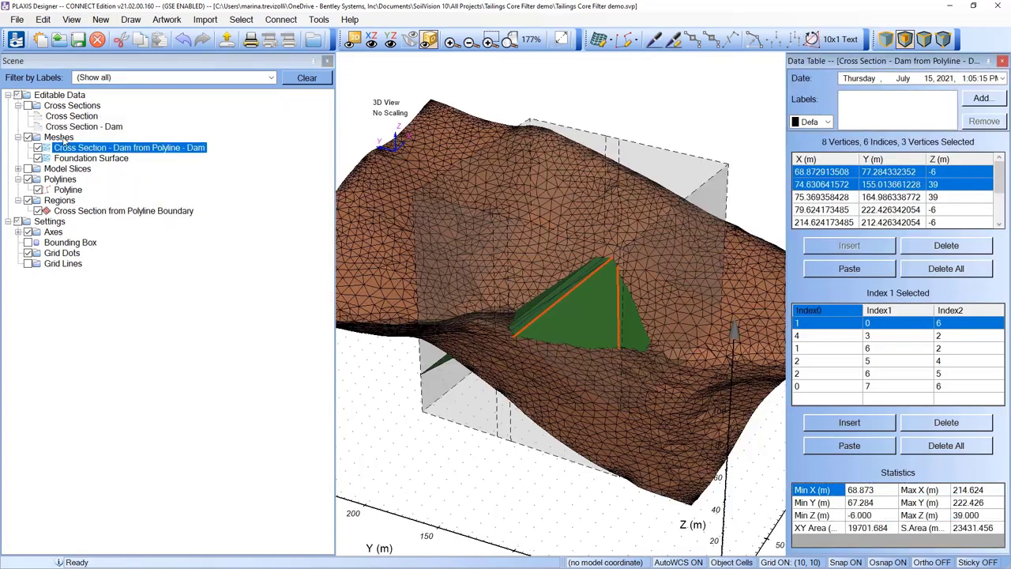
pyautogui.click(67, 116)
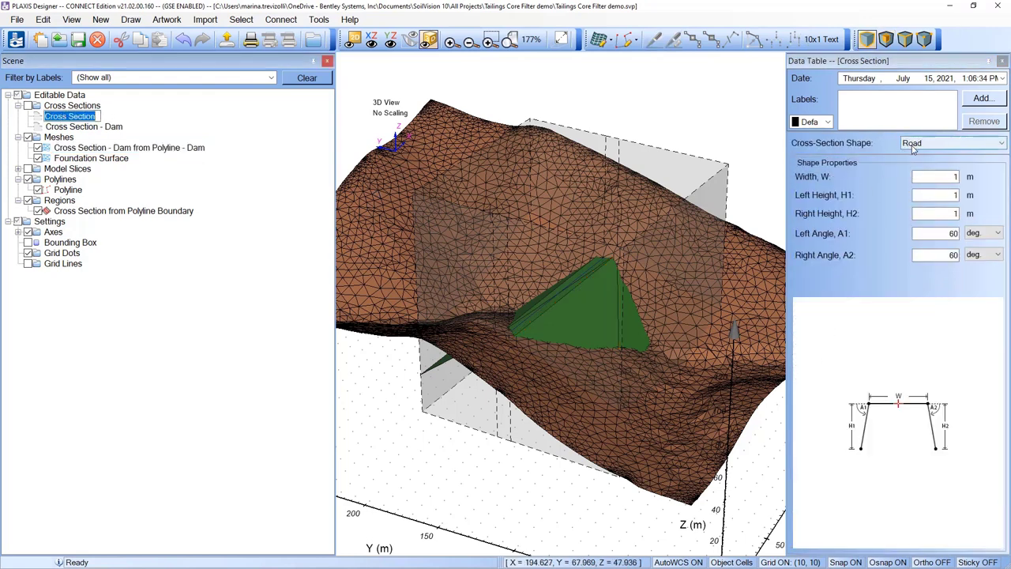
pyautogui.click(956, 176)
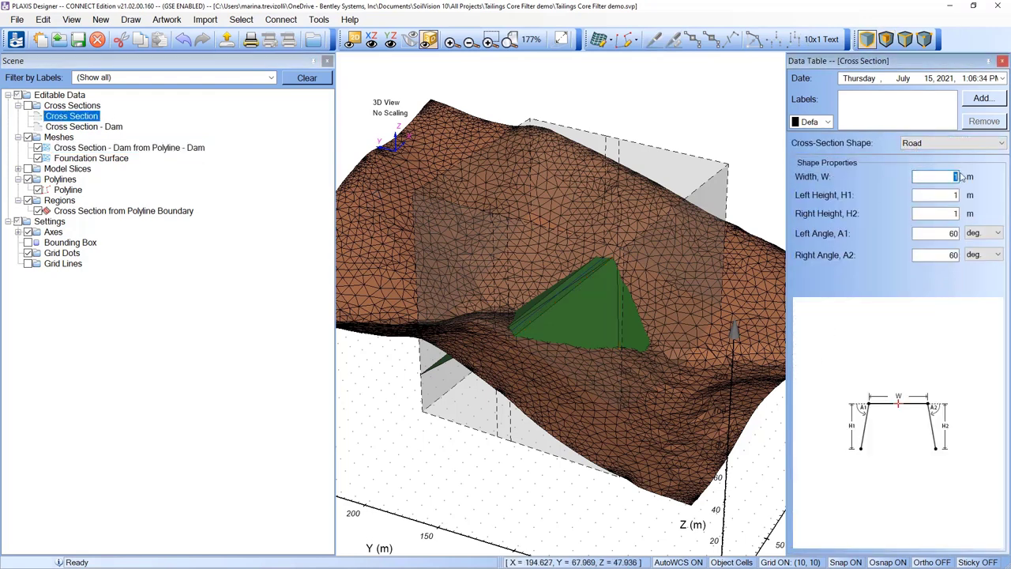
pyautogui.write('8')
pyautogui.click(957, 195)
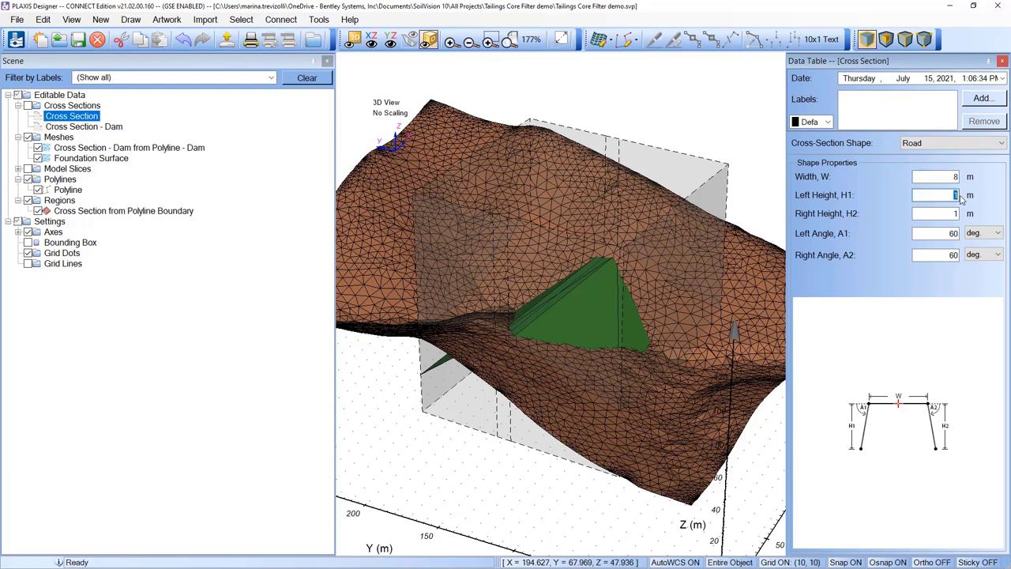
pyautogui.write('45')
pyautogui.click(955, 213)
pyautogui.click(1001, 60)
# Step: Rename the new cross section as "Cross Section - Core"
pyautogui.click(95, 116)
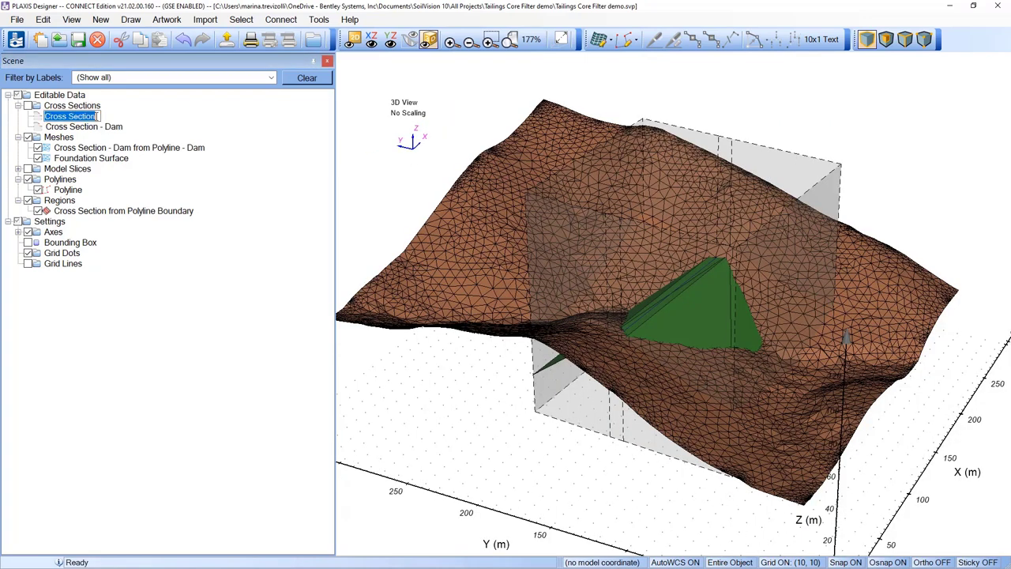
pyautogui.write('- Core')
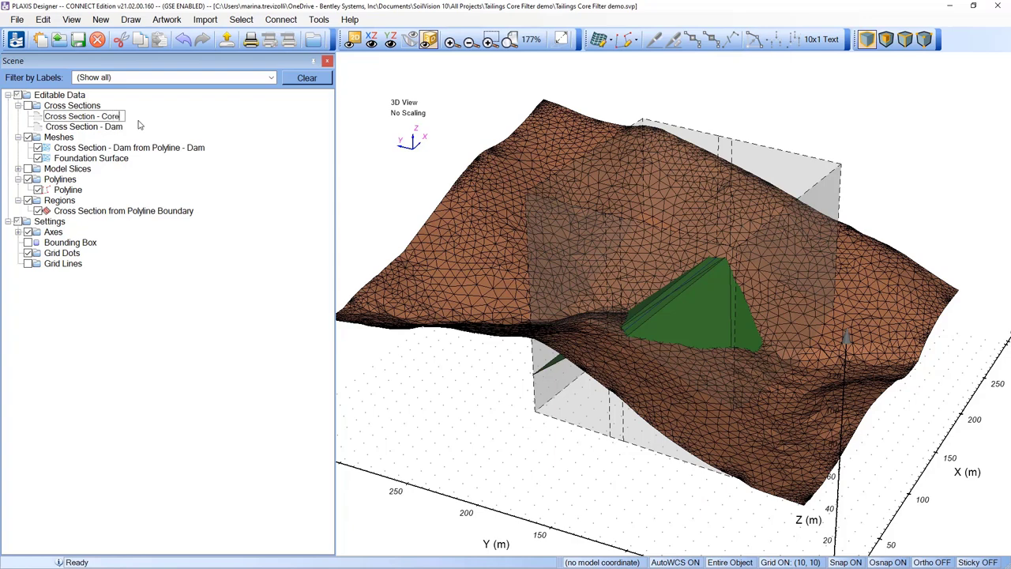
pyautogui.press('Return')
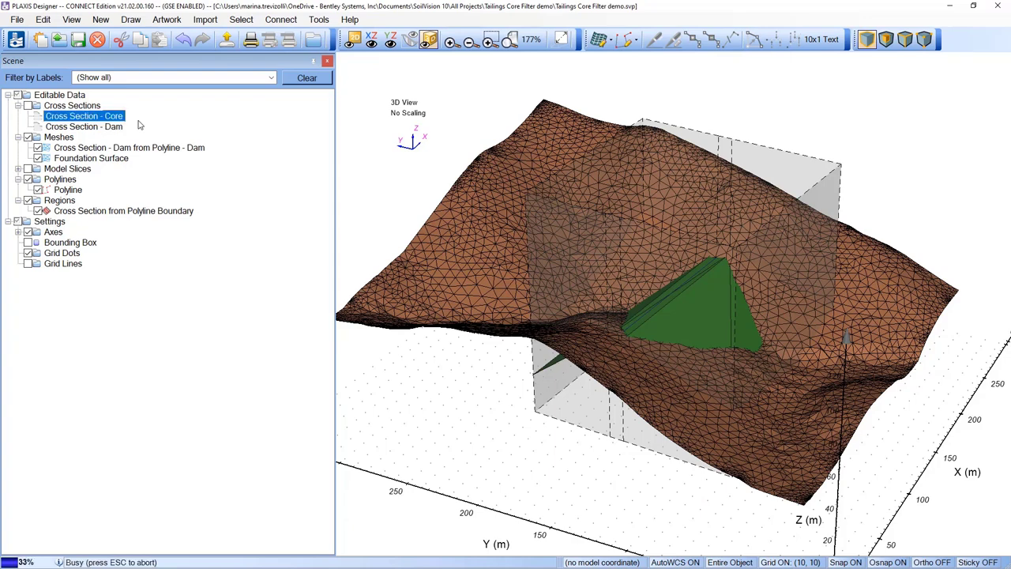
pyautogui.click(101, 19)
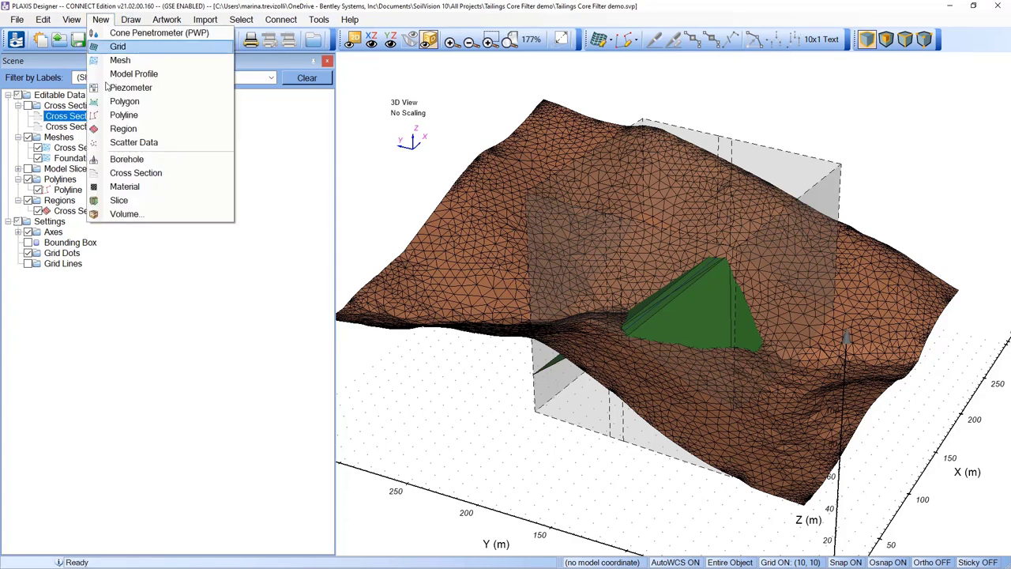
pyautogui.click(620, 345)
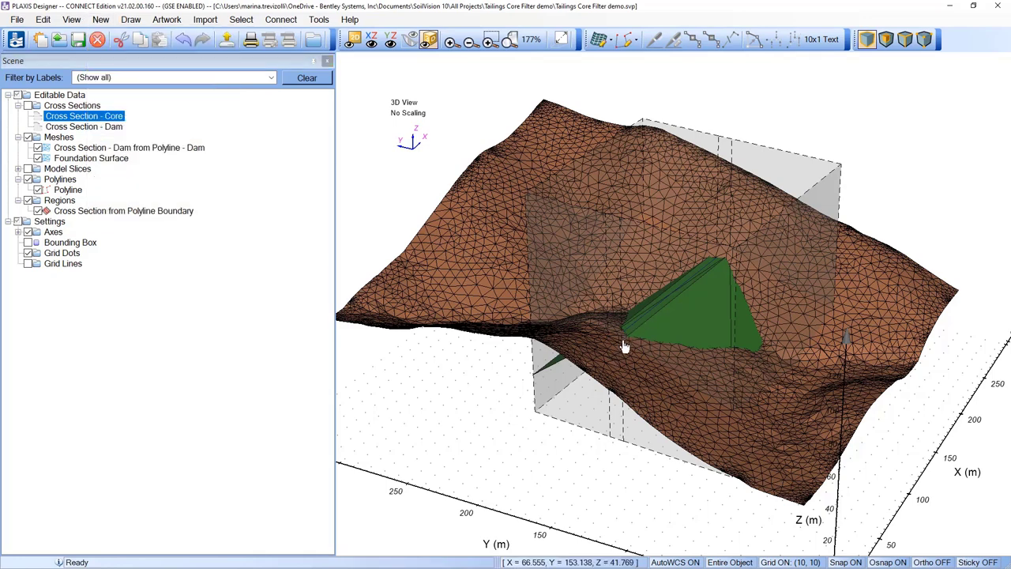
pyautogui.moveTo(623, 343); pyautogui.dragTo(743, 221)
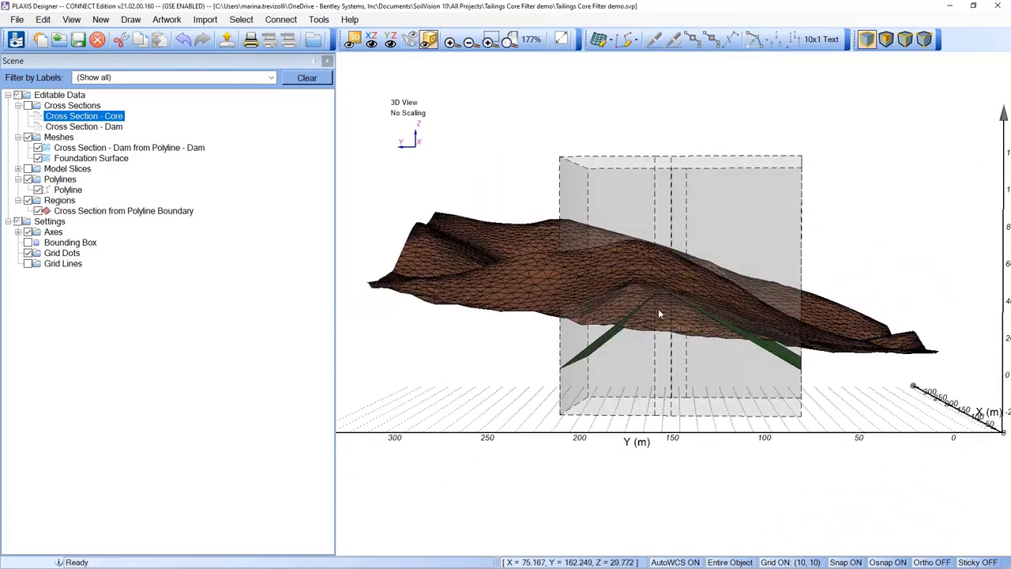
# Step: Rename the dam's extrusion polyline as "Polyline - Dam"
pyautogui.click(76, 194)
pyautogui.click(79, 191)
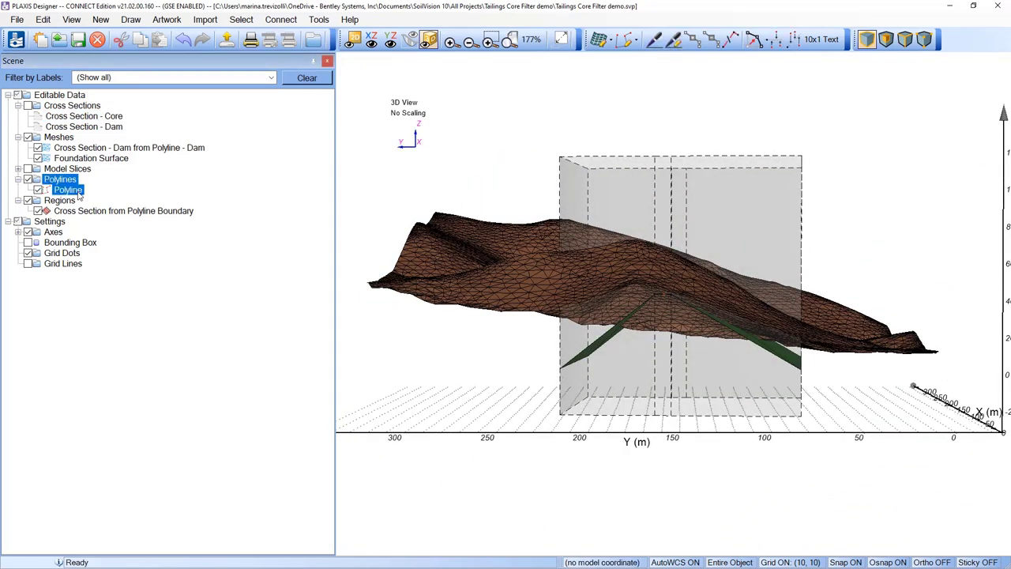
pyautogui.click(89, 190)
pyautogui.click(95, 192)
pyautogui.rightClick(105, 194)
pyautogui.moveTo(123, 197)
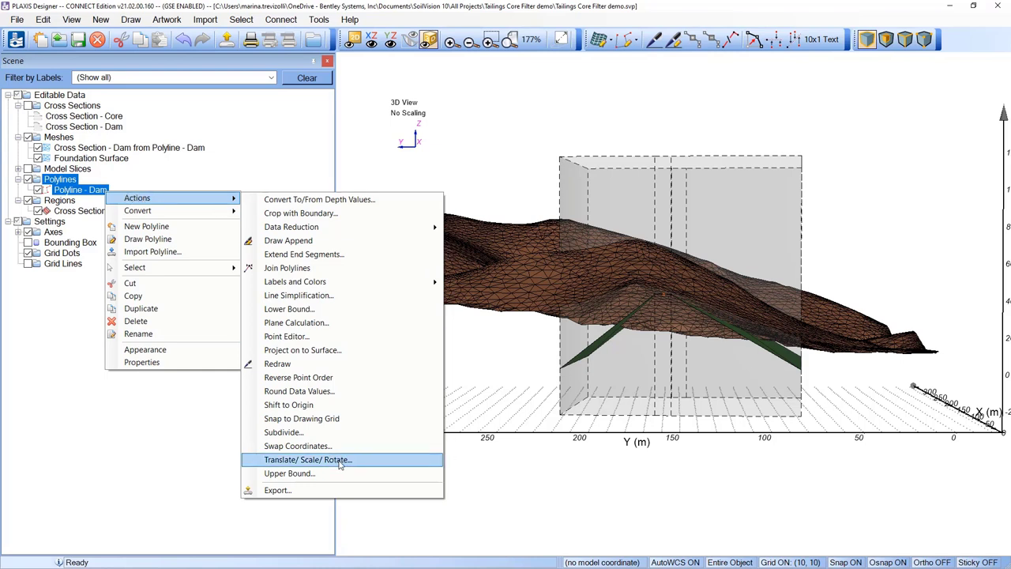
pyautogui.click(292, 157)
pyautogui.moveTo(595, 307); pyautogui.dragTo(398, 411)
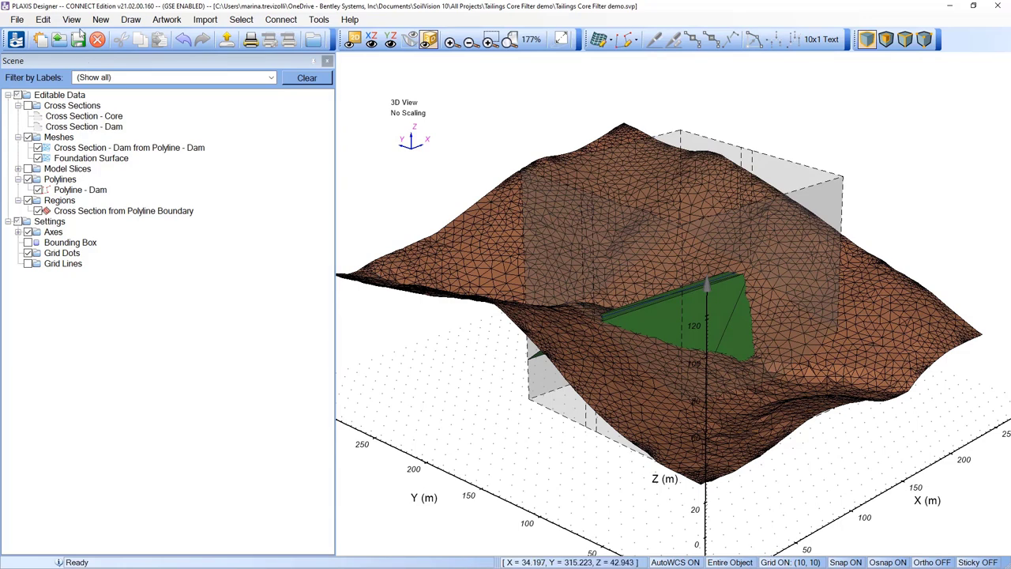
# Step: Create a new polyline from the pasted vertices (75, 160, 34) and (210, 150, 34)
pyautogui.click(102, 19)
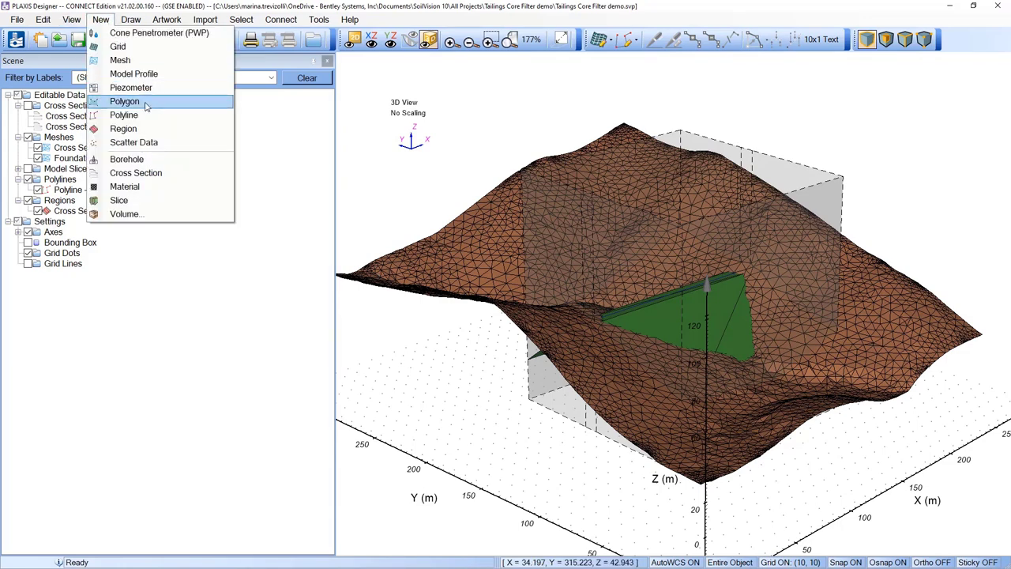
pyautogui.click(123, 114)
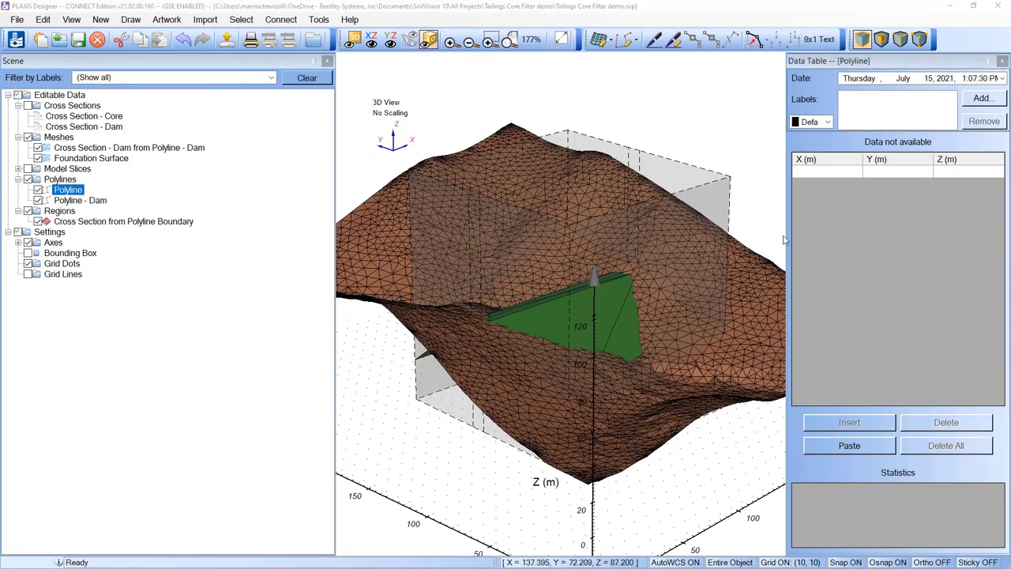
pyautogui.click(850, 447)
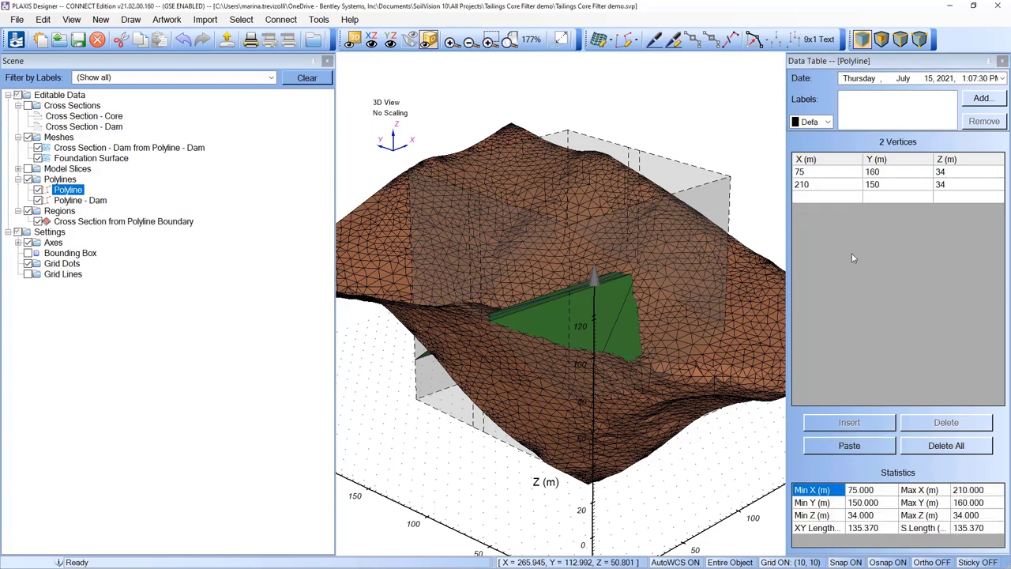
pyautogui.click(1002, 61)
# Step: Rename the new polyline as "Polyline - Core" and inspect its position inside the dam mesh
pyautogui.click(71, 193)
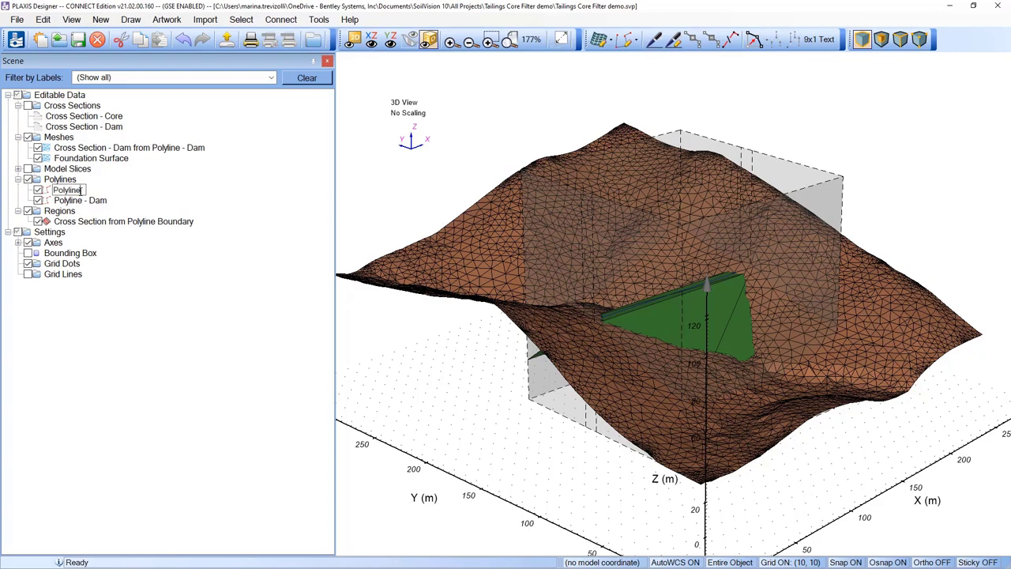
pyautogui.press('Return')
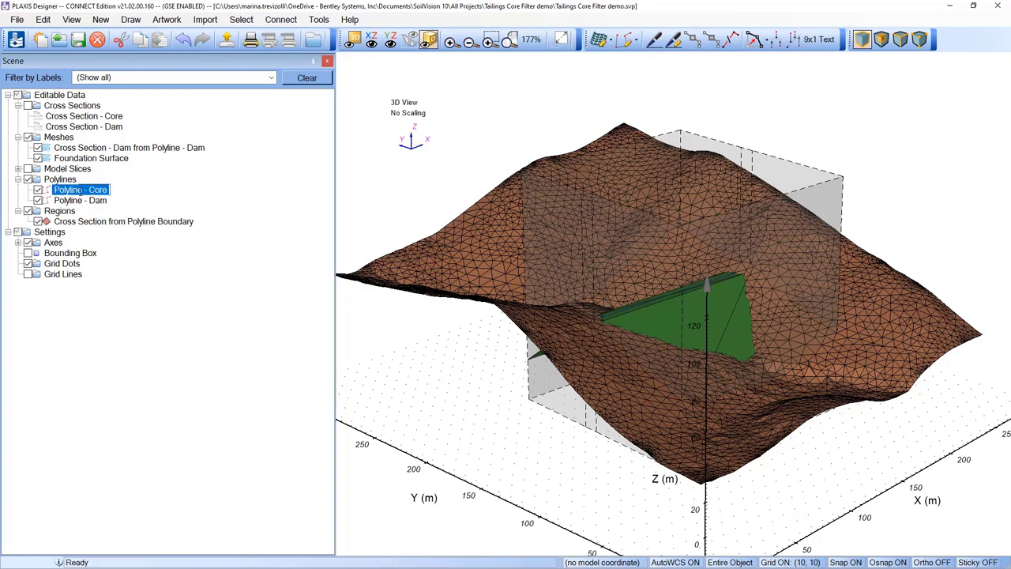
pyautogui.moveTo(399, 286); pyautogui.dragTo(581, 352)
pyautogui.scroll(5, 671, 307)
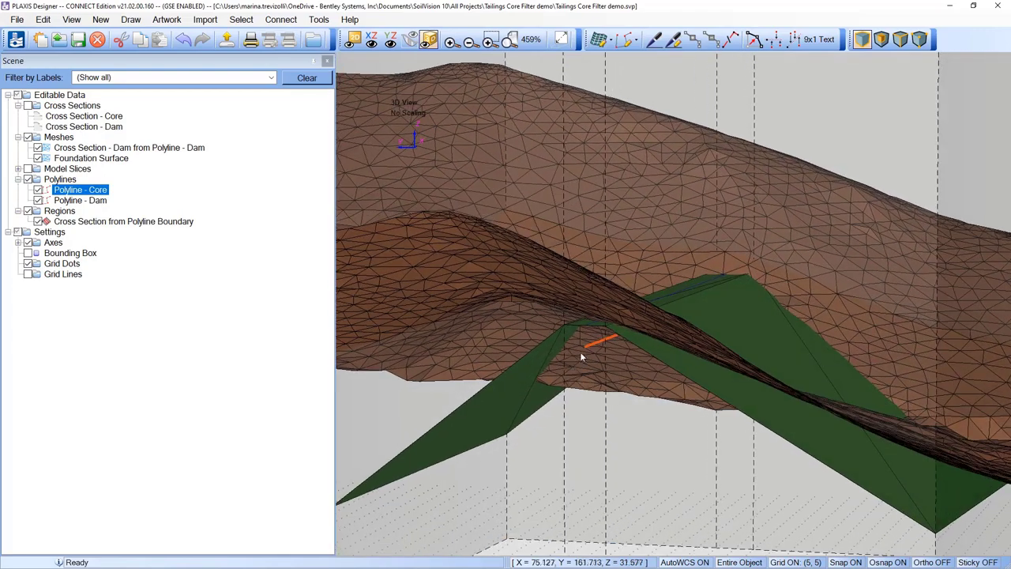
pyautogui.scroll(-5, 588, 347)
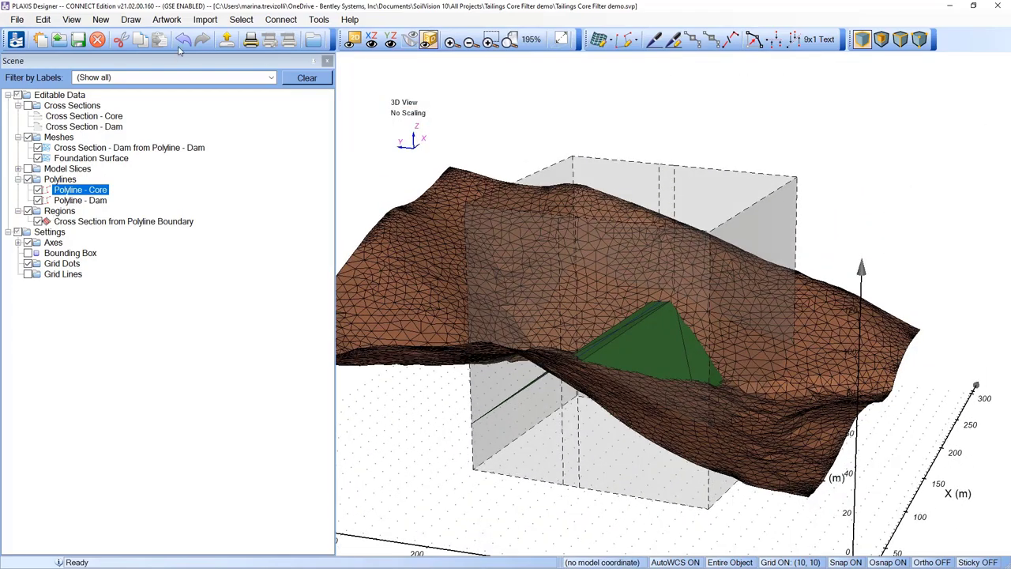
# Step: Build the core mesh with Road Builder, using Polyline - Core as extrusion path and Cross Section - Core as profile, with Build into Surface off
pyautogui.click(281, 20)
pyautogui.click(314, 20)
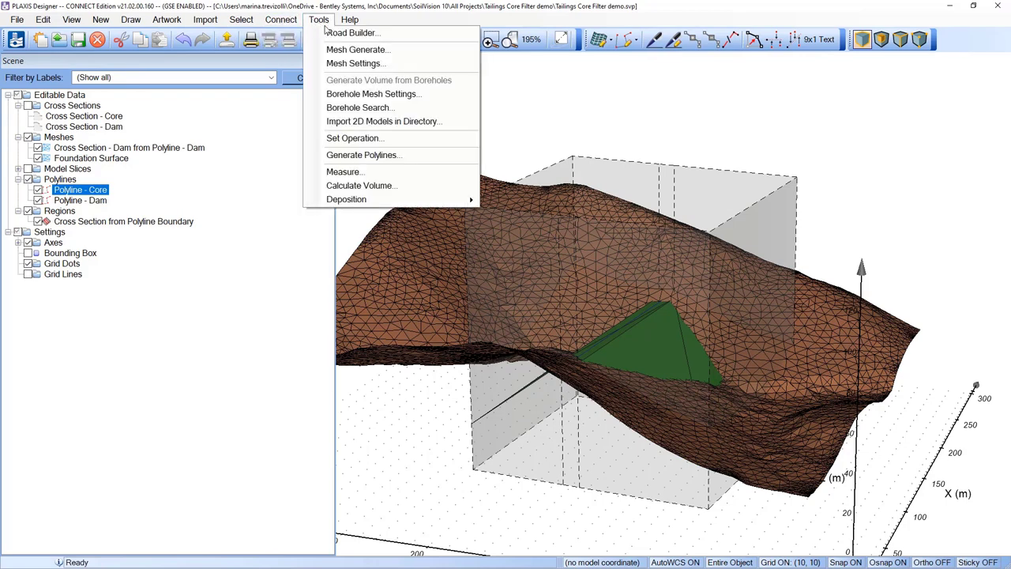
pyautogui.click(327, 33)
pyautogui.click(546, 249)
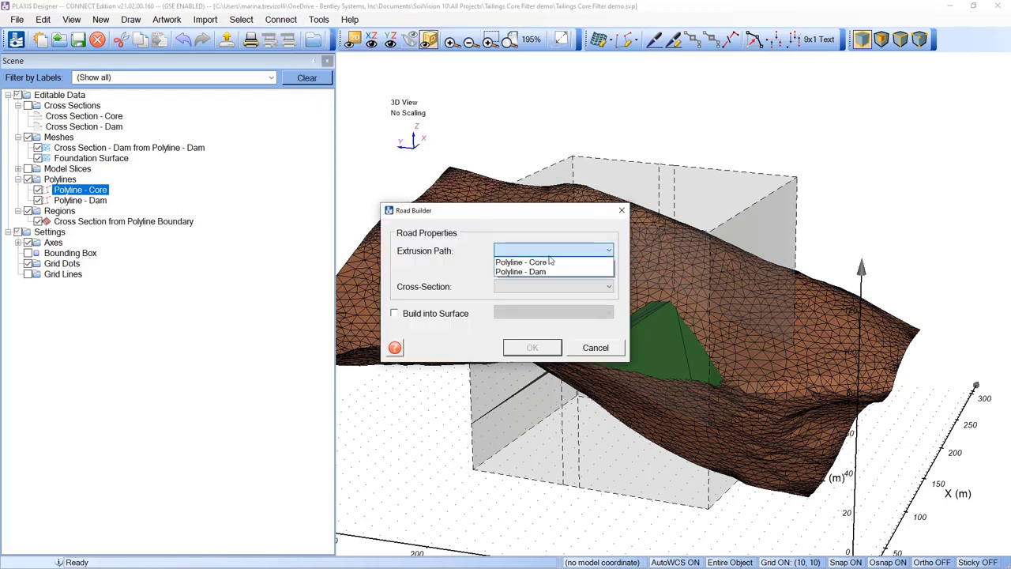
pyautogui.click(551, 261)
pyautogui.click(550, 285)
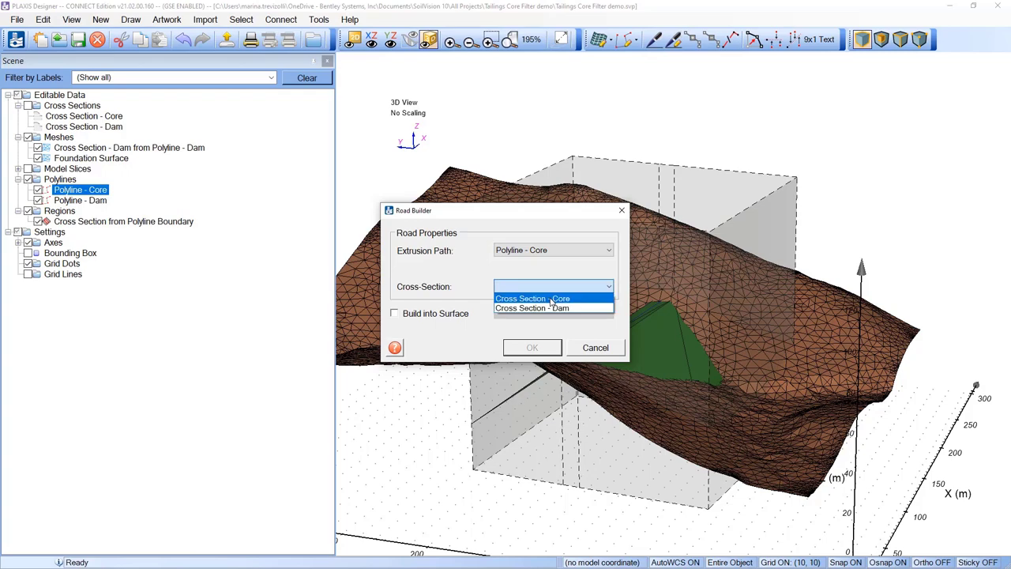
pyautogui.click(552, 299)
pyautogui.click(533, 347)
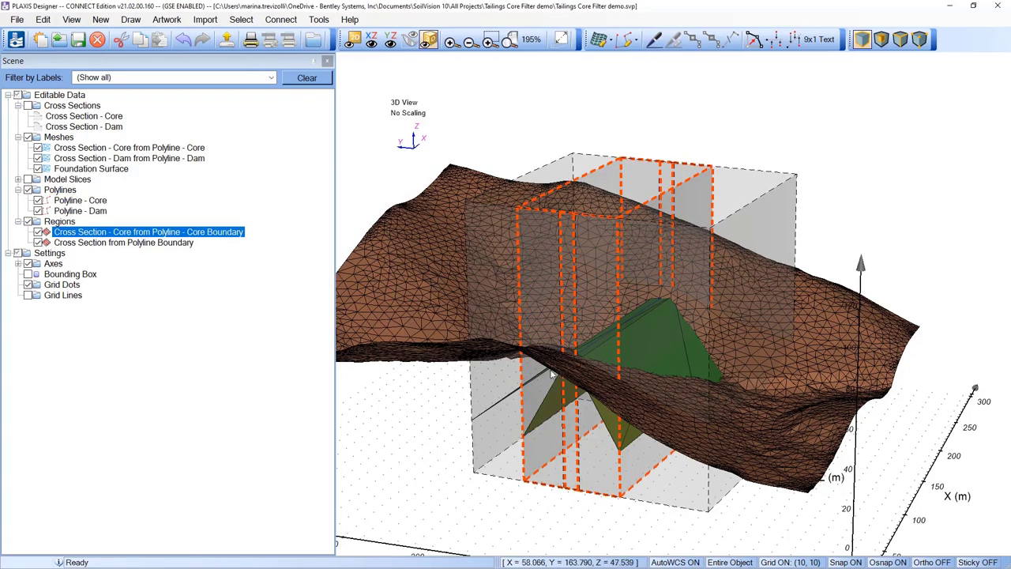
# Step: Hide the core and dam boundary regions to expose the extruded meshes beneath the foundation surface
pyautogui.moveTo(552, 374); pyautogui.dragTo(491, 362, button='middle')
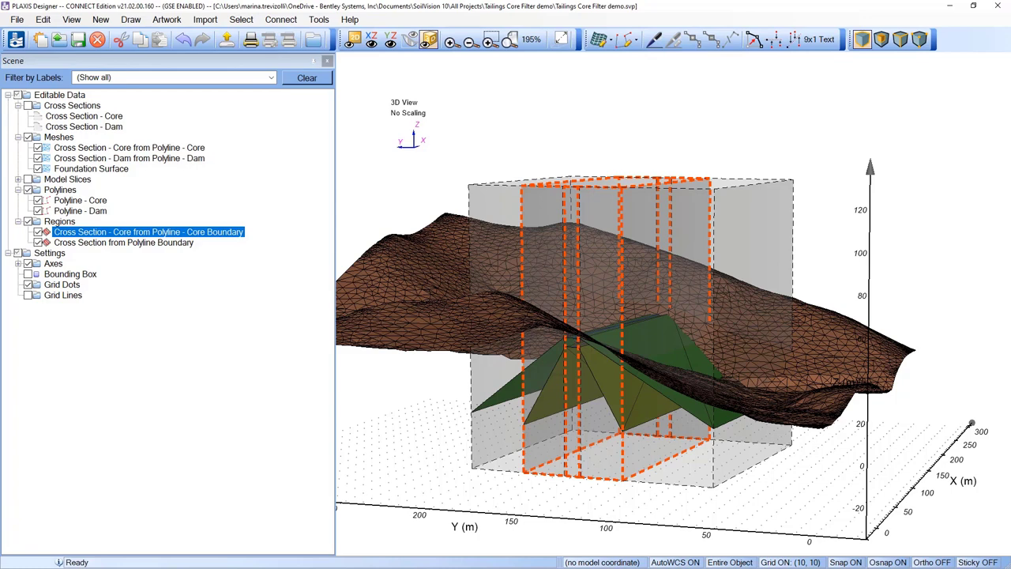
pyautogui.click(38, 232)
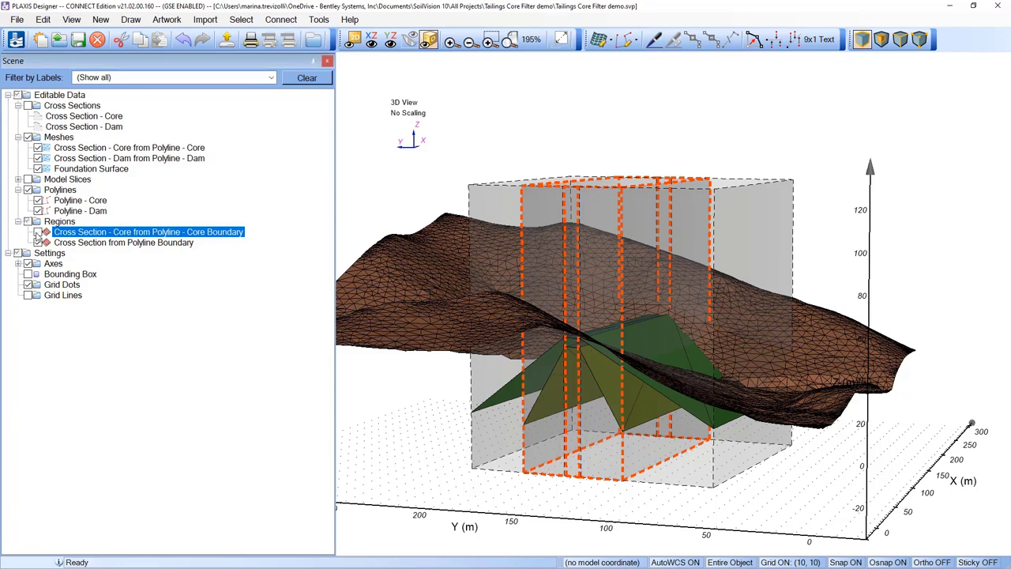
pyautogui.click(37, 242)
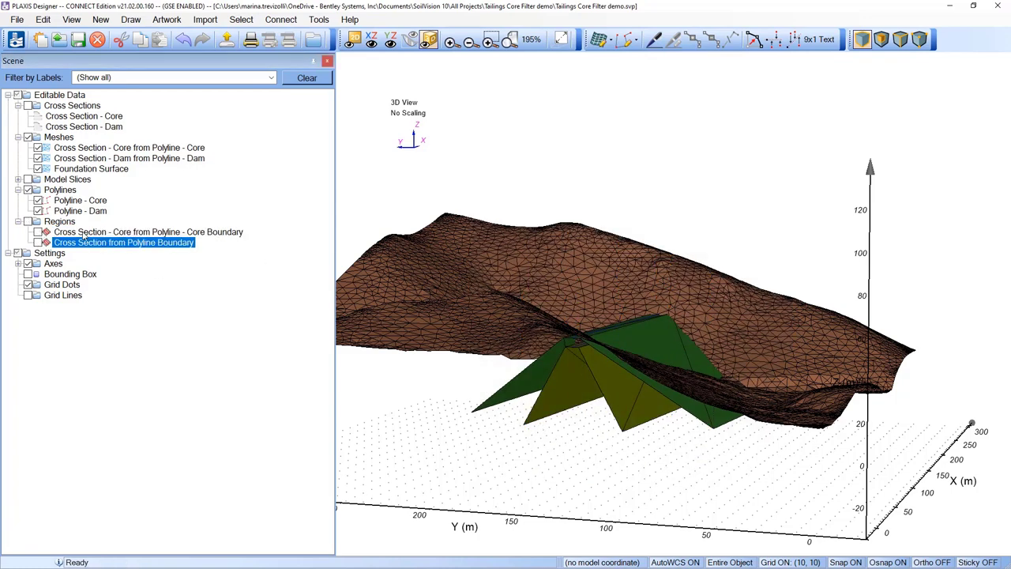
# Step: Create a new Closed Road cross section with width 30 m and left and right heights of 20 m
pyautogui.click(90, 234)
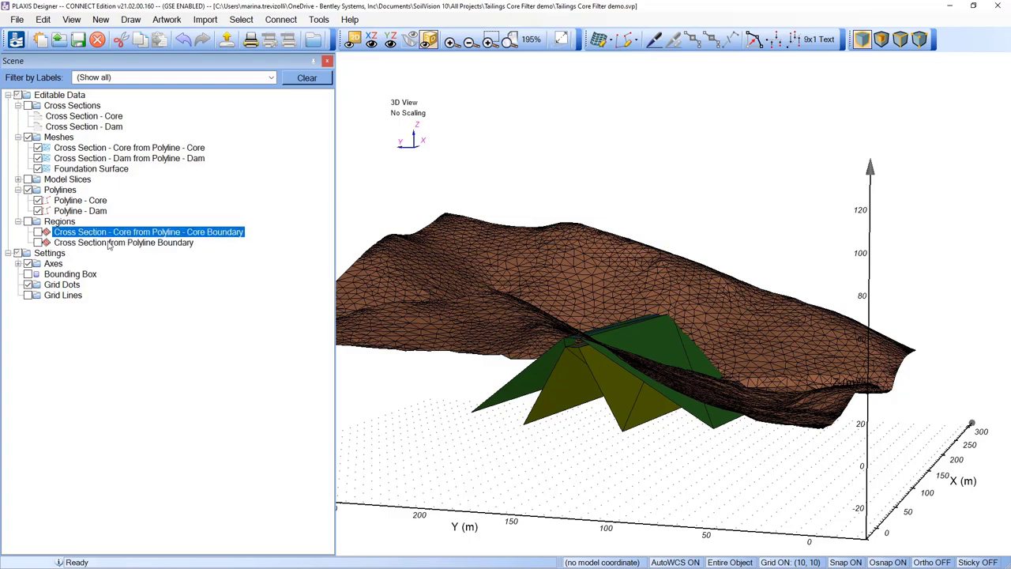
pyautogui.click(212, 249)
pyautogui.moveTo(600, 376); pyautogui.dragTo(521, 392)
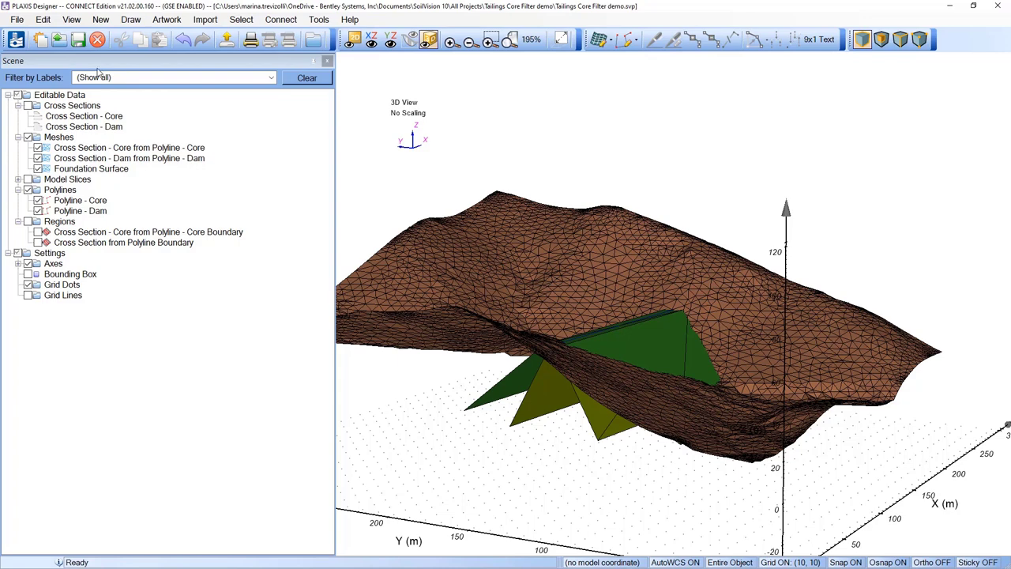
pyautogui.click(101, 19)
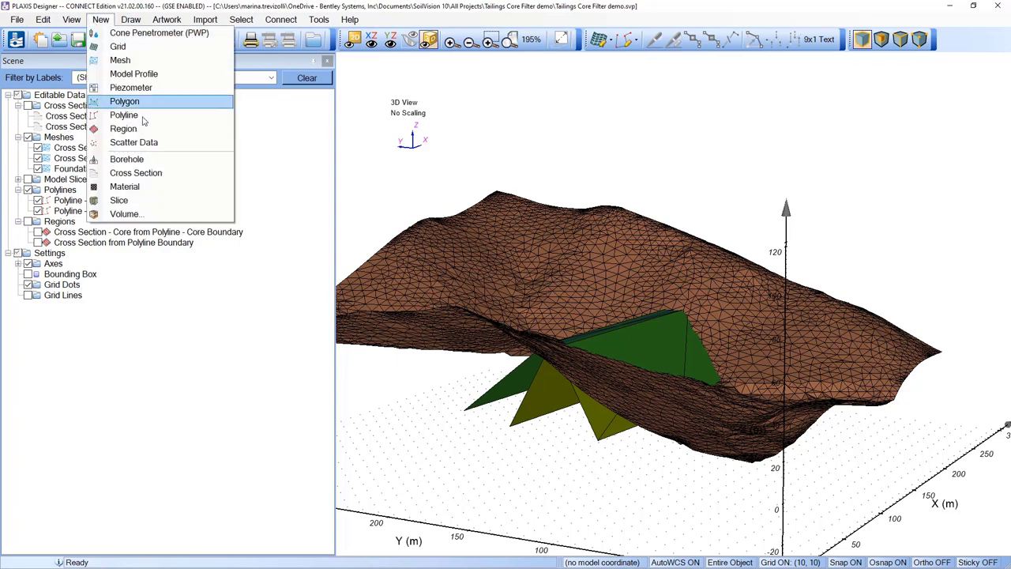
pyautogui.click(142, 172)
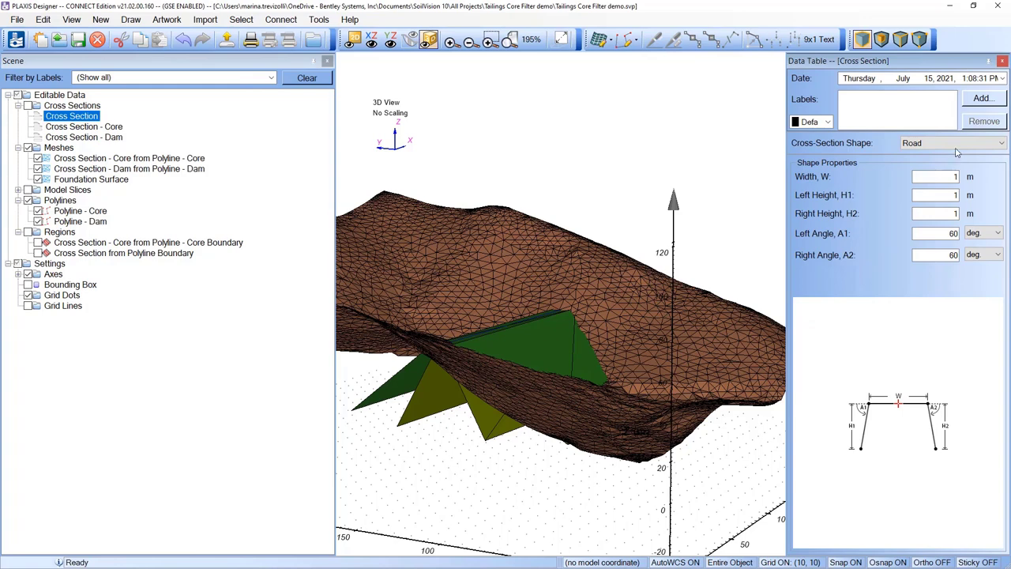
pyautogui.click(956, 145)
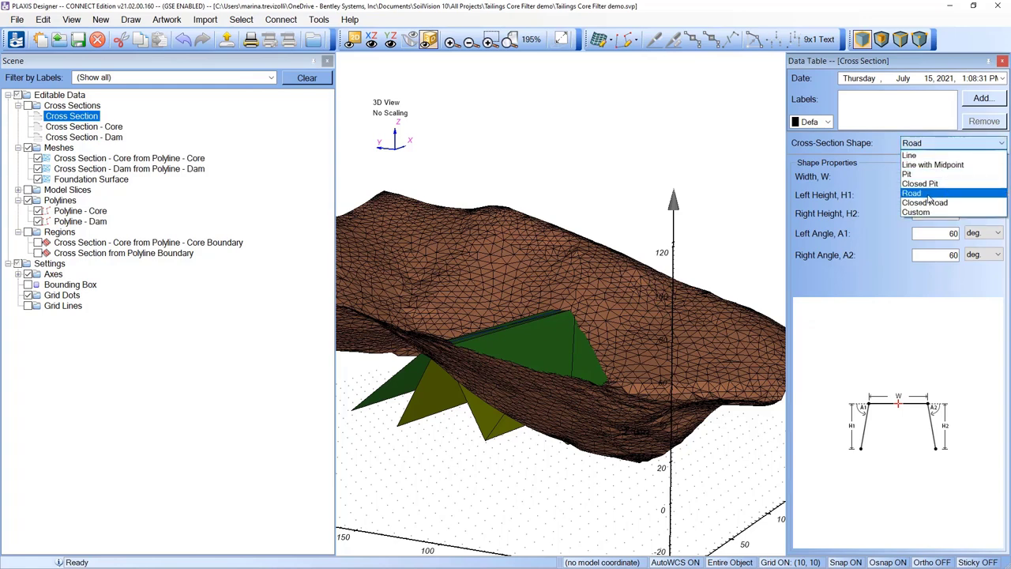
pyautogui.click(925, 203)
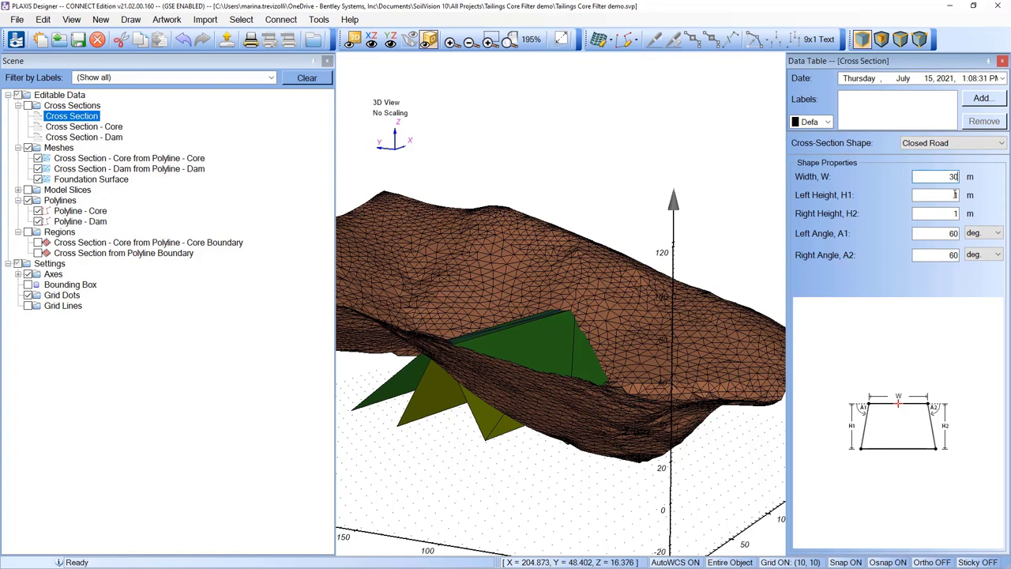
pyautogui.click(954, 195)
pyautogui.click(957, 213)
pyautogui.click(1001, 61)
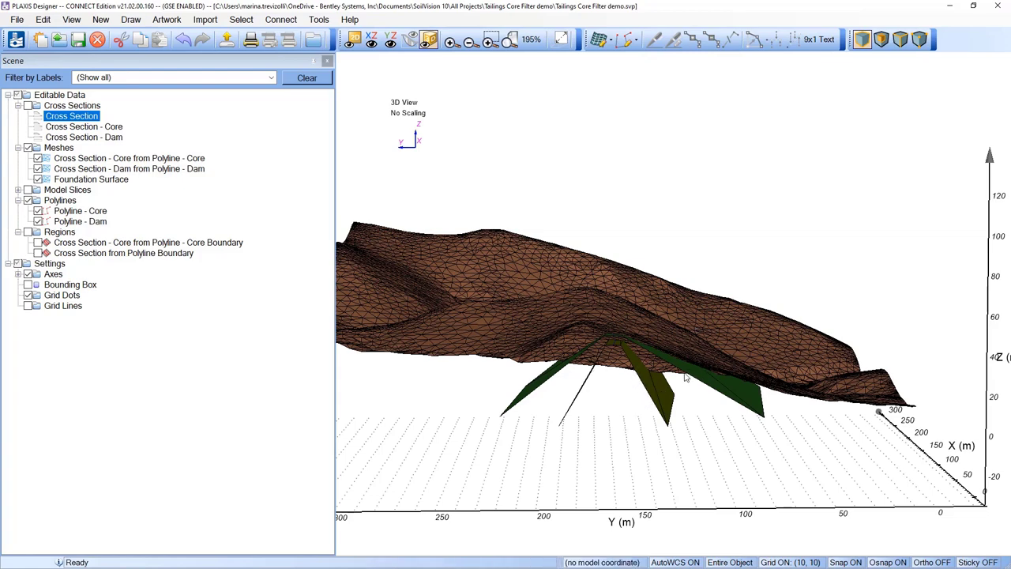
# Step: Create a new polyline from the pasted vertices (150, 97, 10) and (150, 142, 14)
pyautogui.moveTo(685, 378); pyautogui.dragTo(624, 392)
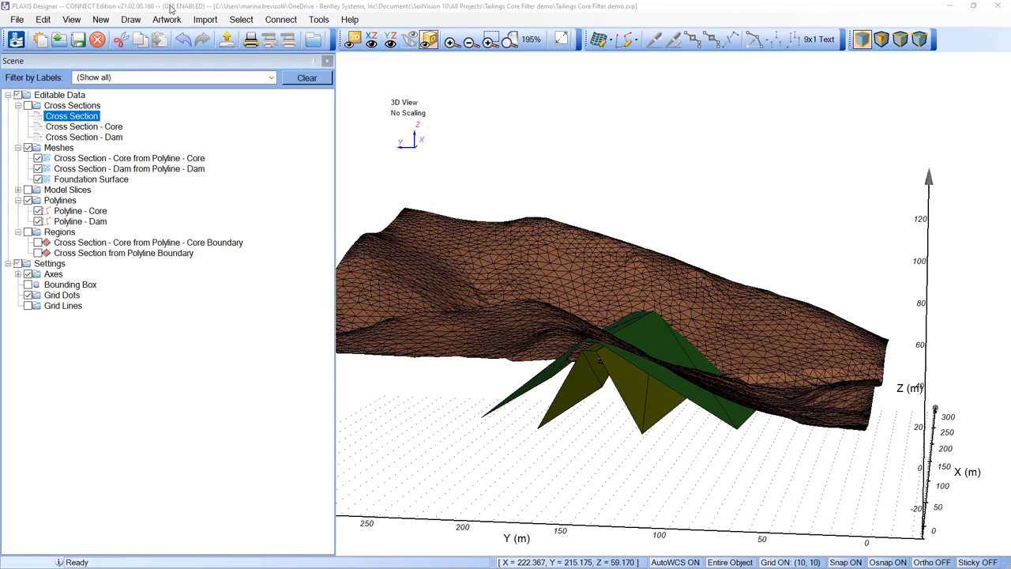
pyautogui.click(101, 19)
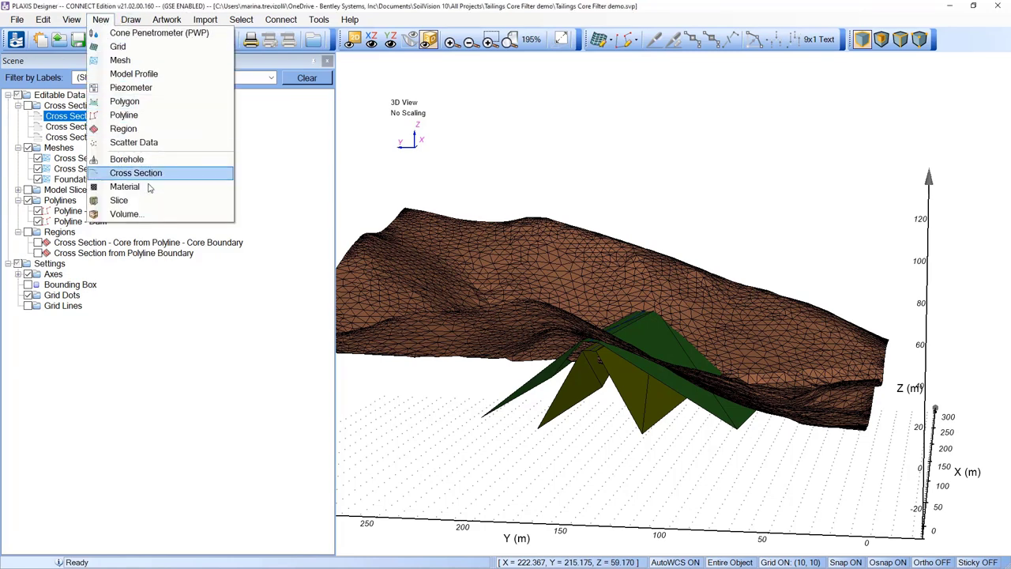
pyautogui.click(125, 116)
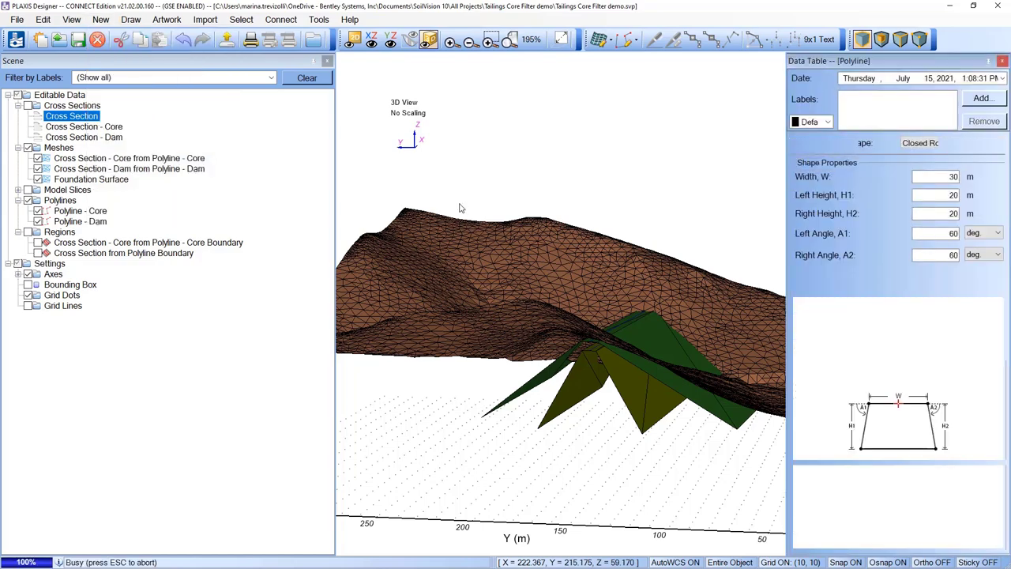
pyautogui.click(851, 446)
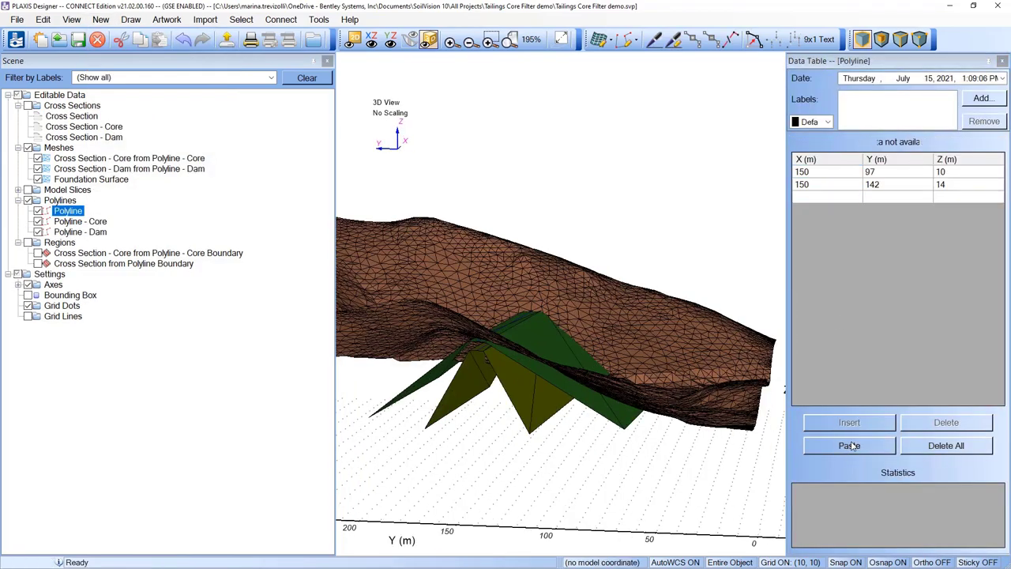
pyautogui.moveTo(555, 418); pyautogui.dragTo(627, 415)
pyautogui.moveTo(459, 345); pyautogui.dragTo(633, 341)
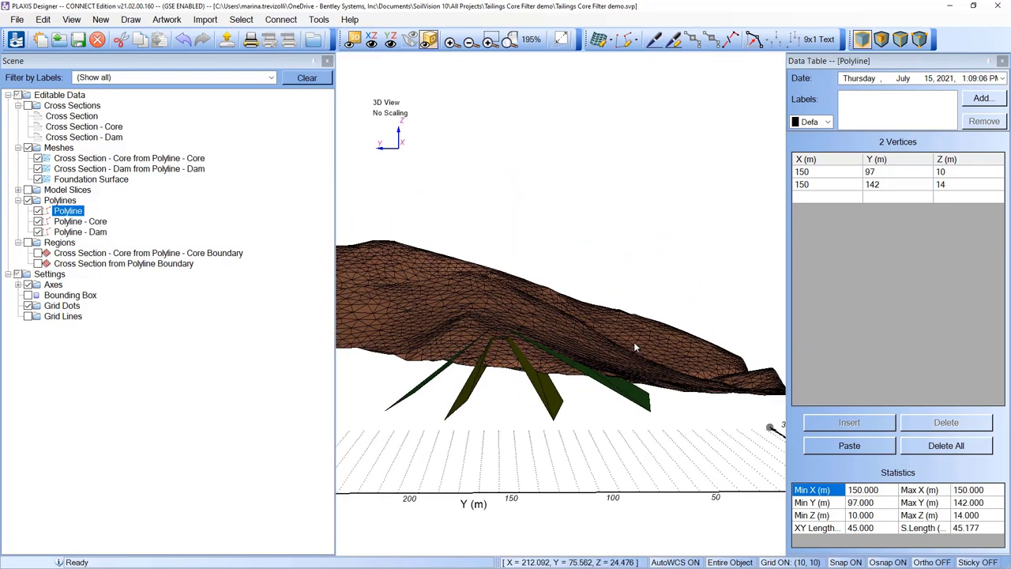
pyautogui.click(1001, 60)
# Step: Rename the new polyline as "Polyline - Filter"
pyautogui.press('End')
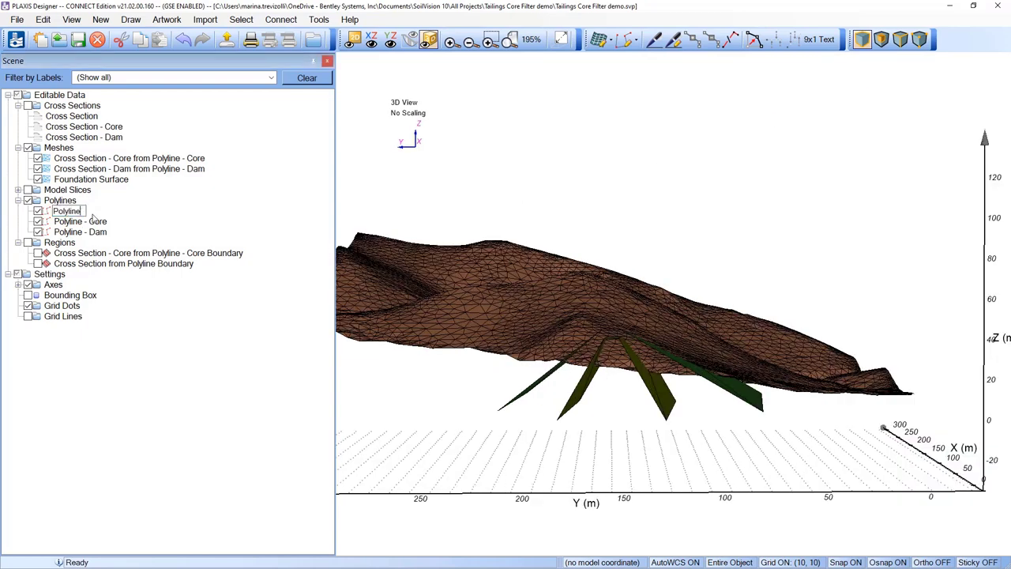
pyautogui.write('- filter')
pyautogui.press('Return')
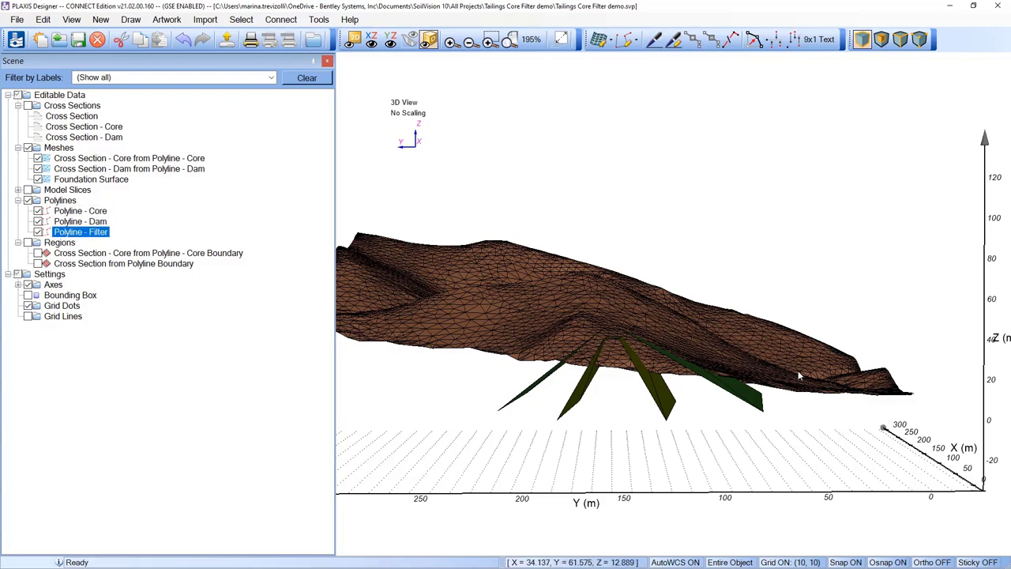
# Step: Hide the core and dam meshes, leaving the foundation surface and polylines displayed
pyautogui.moveTo(864, 371); pyautogui.dragTo(704, 453)
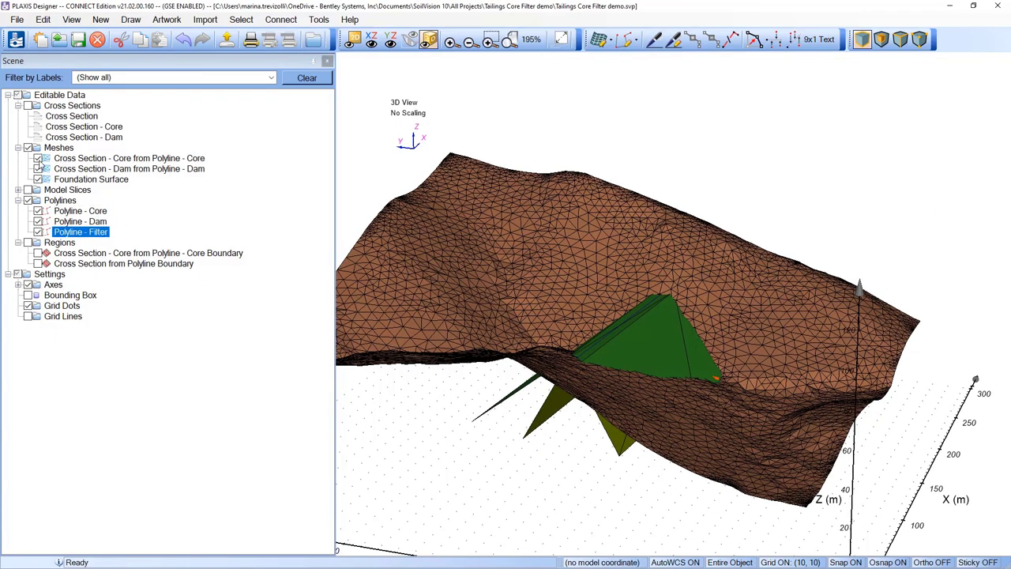
pyautogui.click(38, 158)
pyautogui.click(38, 168)
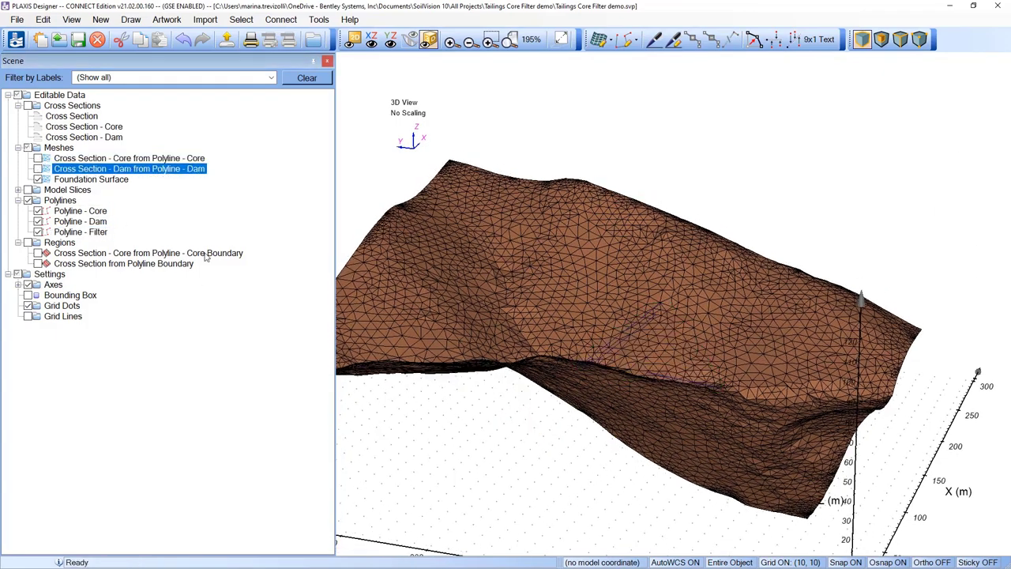
pyautogui.moveTo(643, 424); pyautogui.dragTo(484, 526)
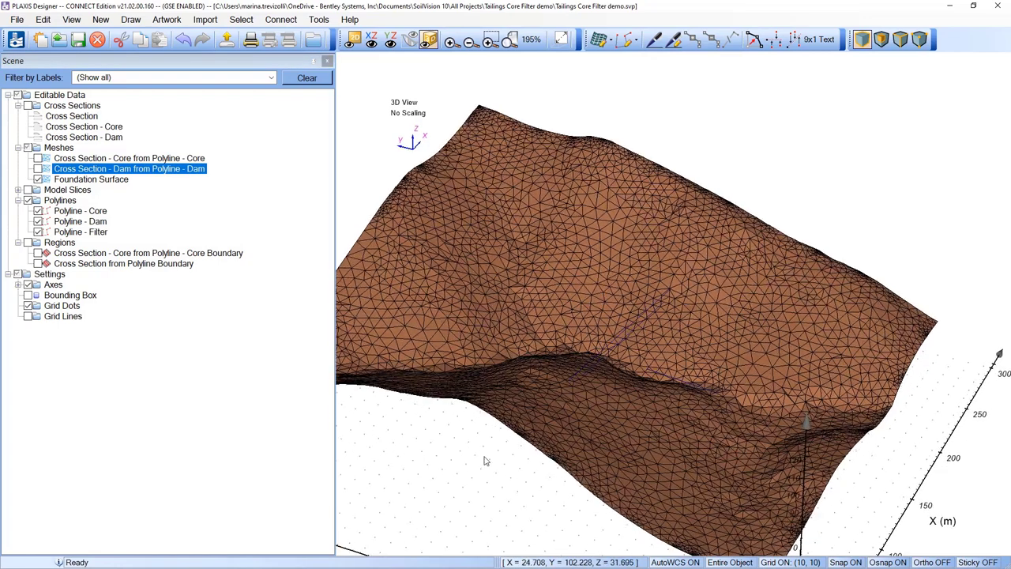
# Step: Rename the new closed-road cross section as "Cross Section - Filter"
pyautogui.click(82, 211)
pyautogui.click(98, 118)
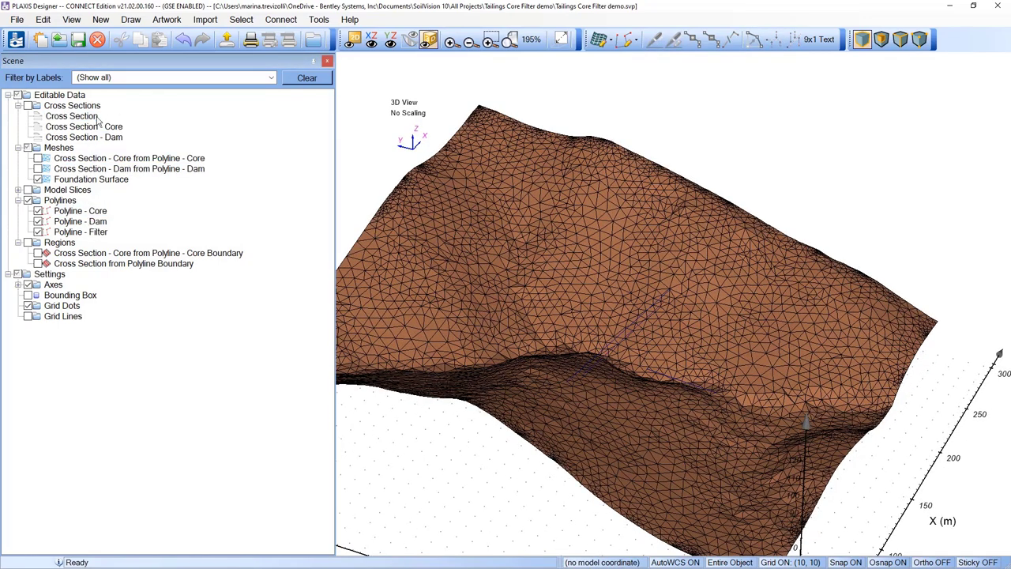
pyautogui.click(98, 117)
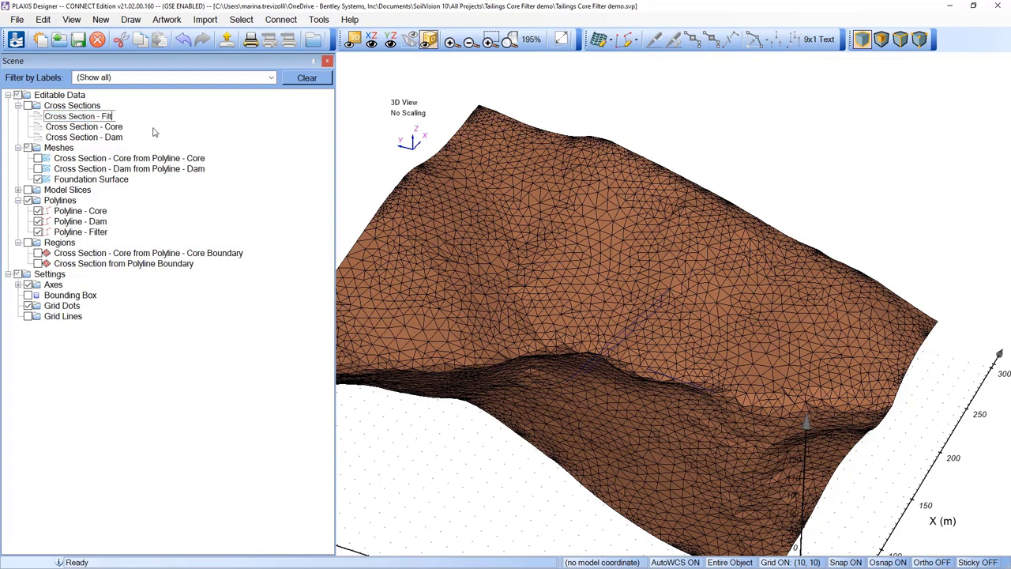
pyautogui.write('- Filter')
pyautogui.press('Return')
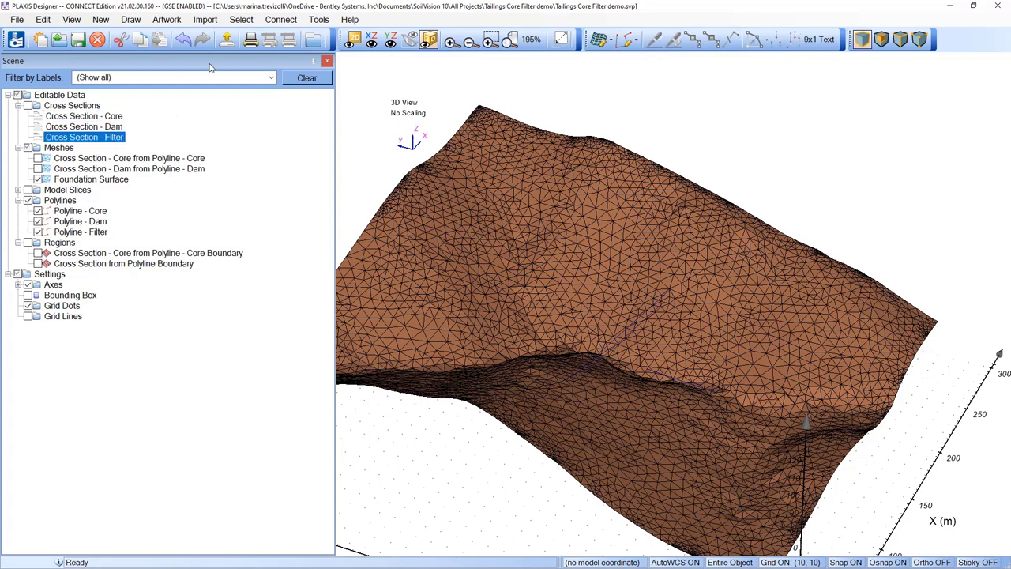
# Step: Build the filter mesh with Road Builder, using Polyline - Filter as extrusion path and Cross Section - Filter as profile, with Build into Surface off
pyautogui.click(319, 20)
pyautogui.click(351, 33)
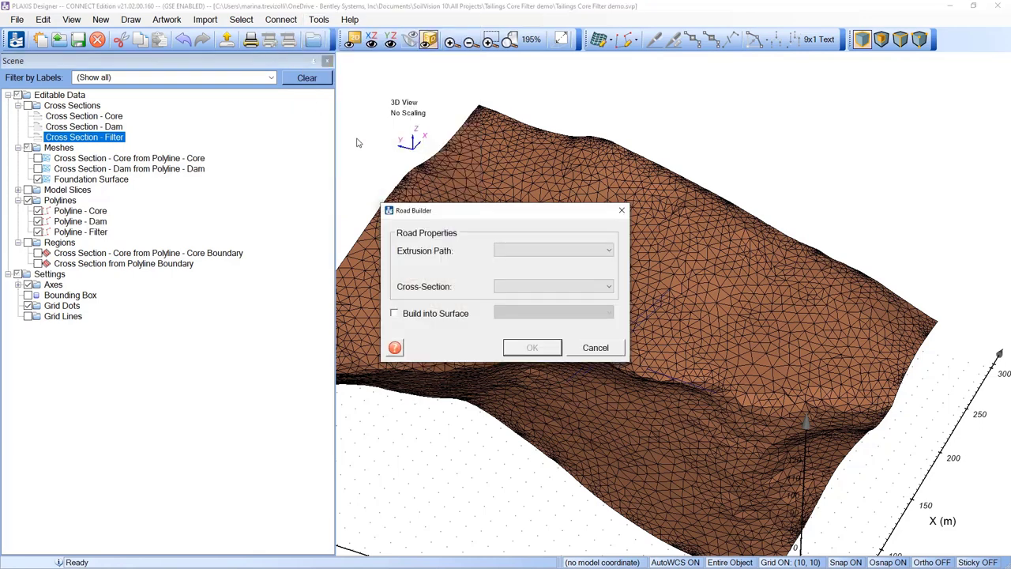
pyautogui.click(530, 251)
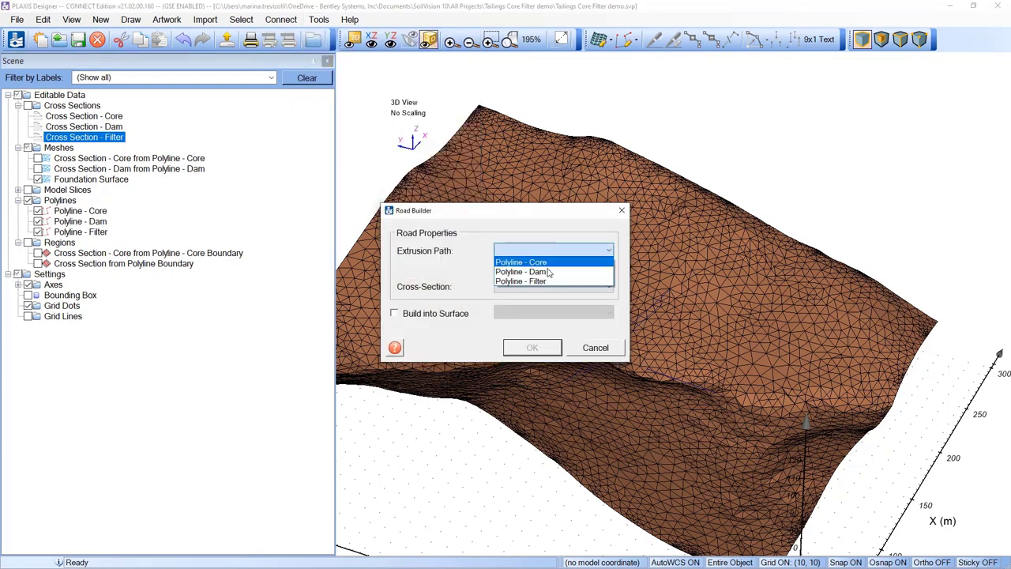
pyautogui.click(546, 282)
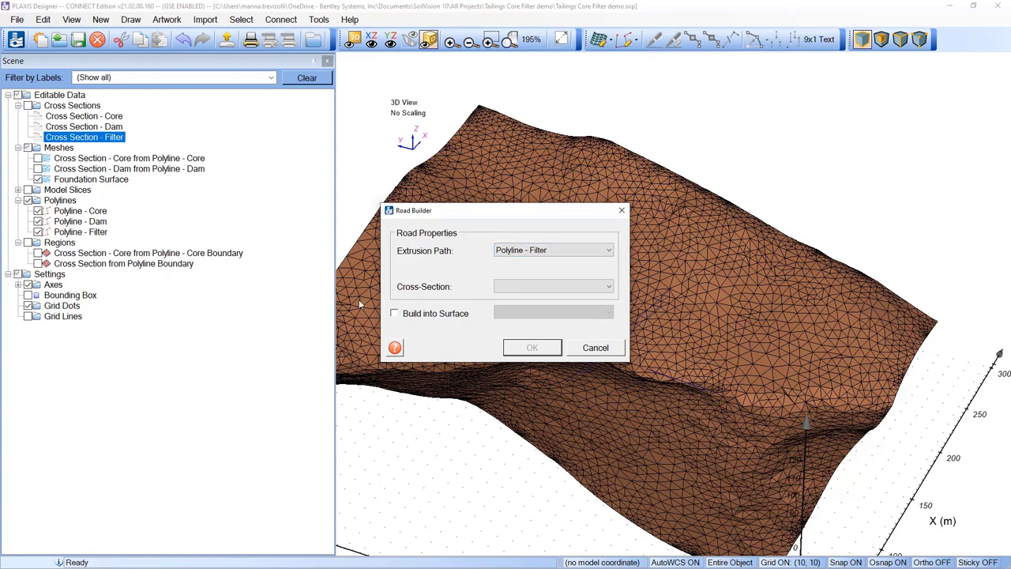
pyautogui.click(534, 286)
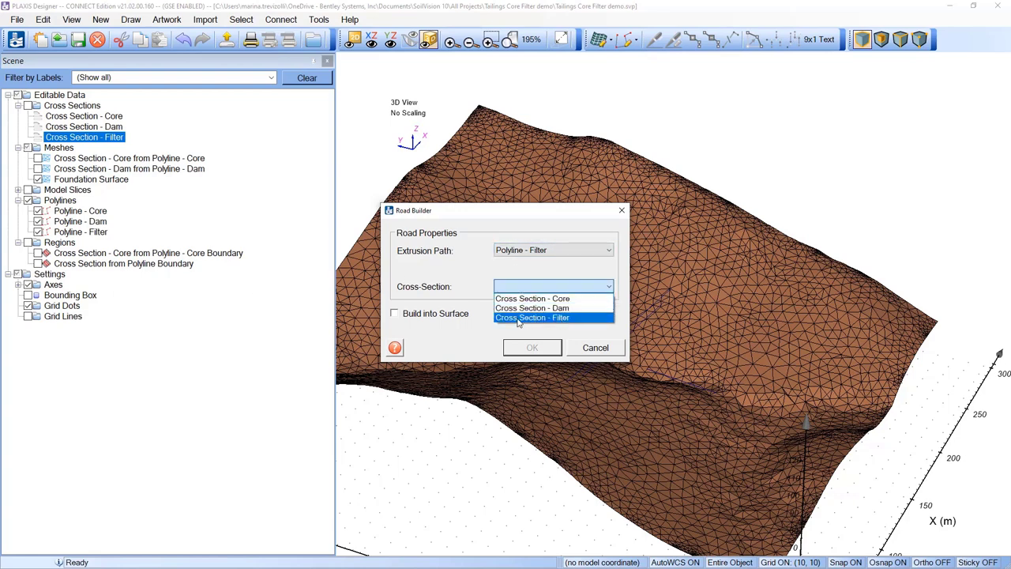
pyautogui.click(550, 318)
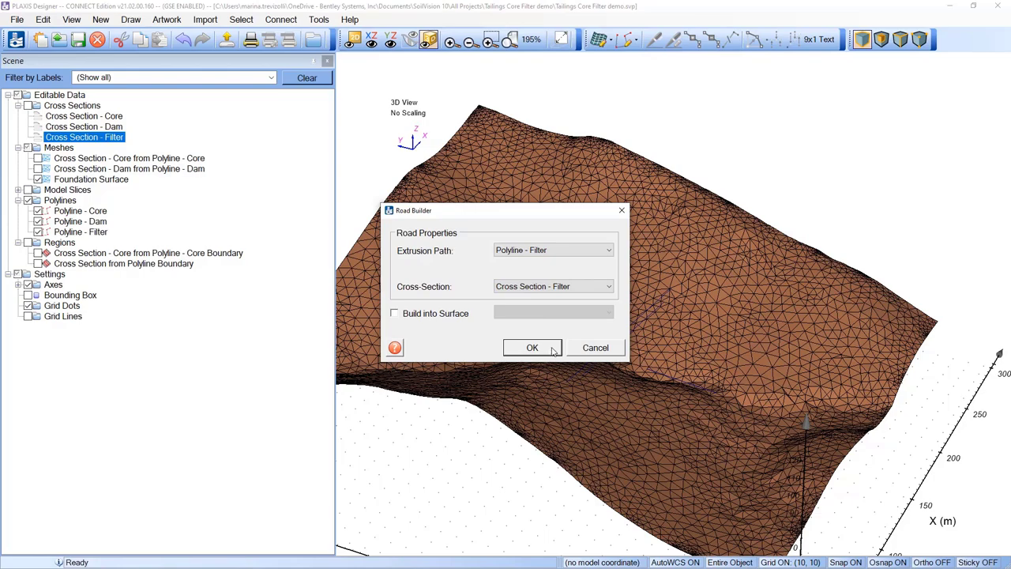
pyautogui.click(553, 350)
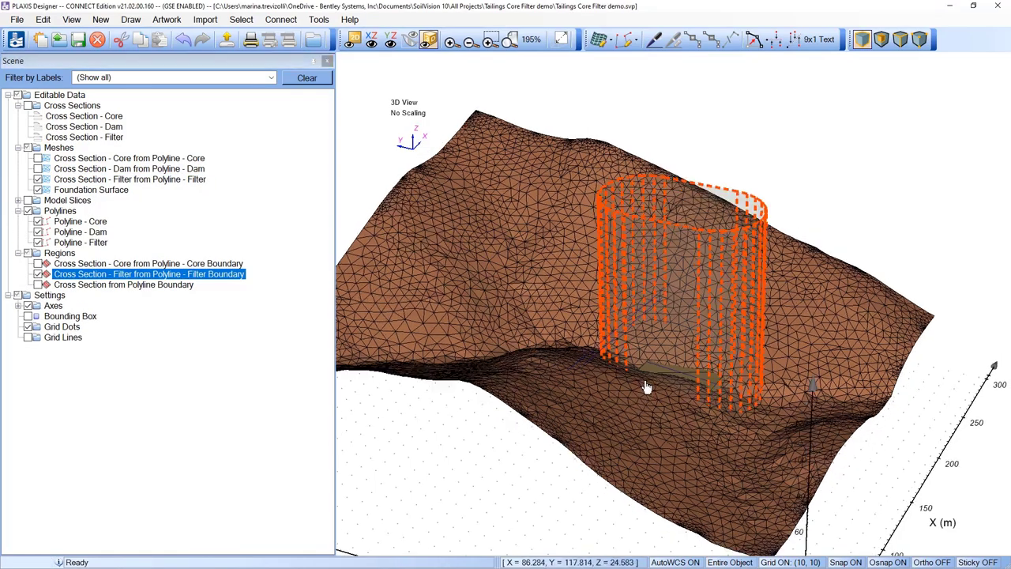
# Step: Examine the filter mesh and its boundary region from several angles, checking how it meets the foundation surface
pyautogui.moveTo(646, 387); pyautogui.dragTo(792, 252)
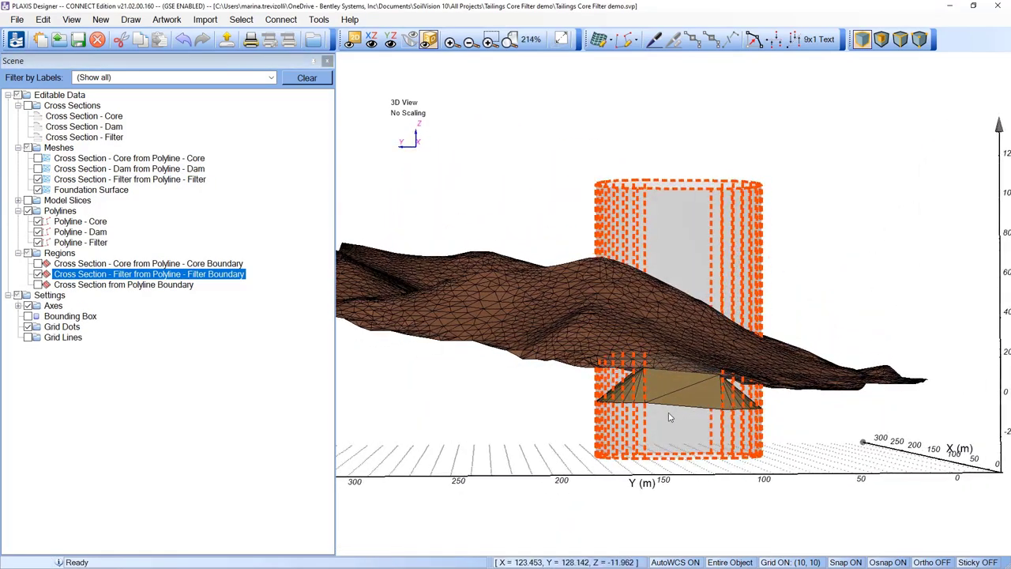
pyautogui.moveTo(670, 417)
pyautogui.mouseDown()
pyautogui.moveTo(672, 332)
pyautogui.moveTo(766, 237)
pyautogui.moveTo(799, 225)
pyautogui.moveTo(821, 181)
pyautogui.moveTo(634, 314)
pyautogui.moveTo(619, 383)
pyautogui.moveTo(718, 409)
pyautogui.moveTo(654, 404)
pyautogui.mouseUp()
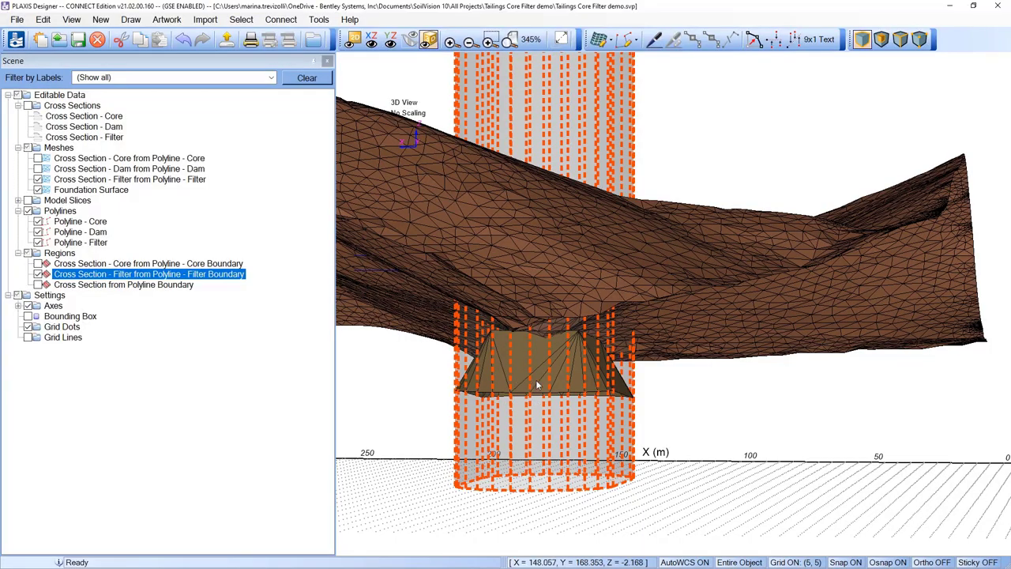
pyautogui.moveTo(646, 384); pyautogui.dragTo(390, 403)
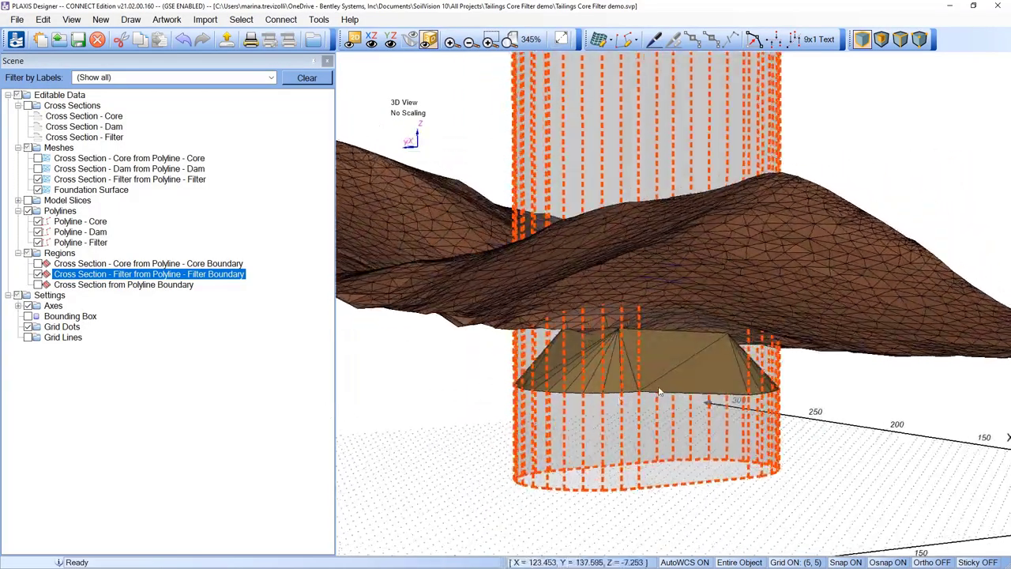
pyautogui.moveTo(638, 387); pyautogui.dragTo(616, 360)
pyautogui.scroll(3, 588, 360)
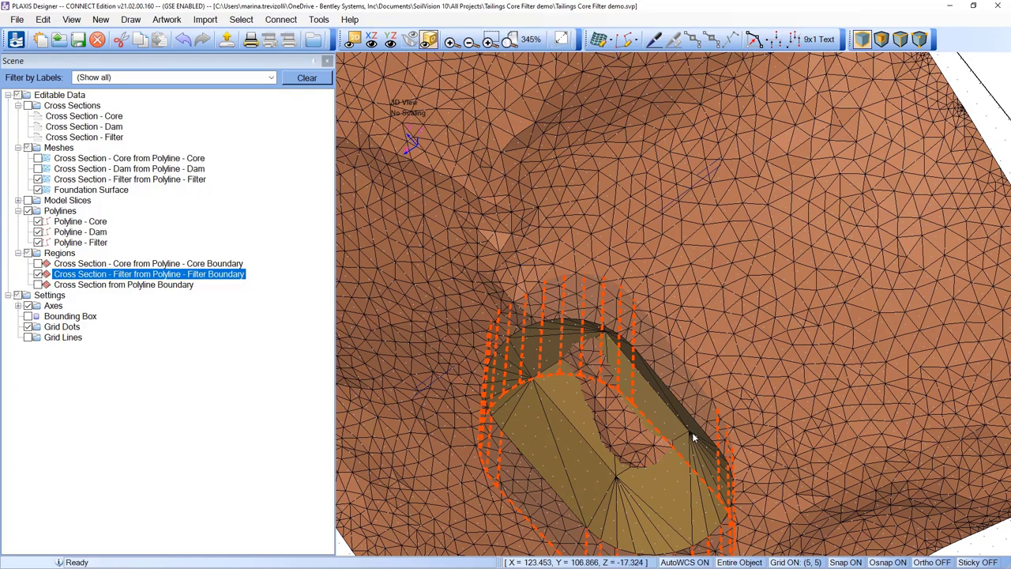
pyautogui.moveTo(692, 437); pyautogui.dragTo(628, 438)
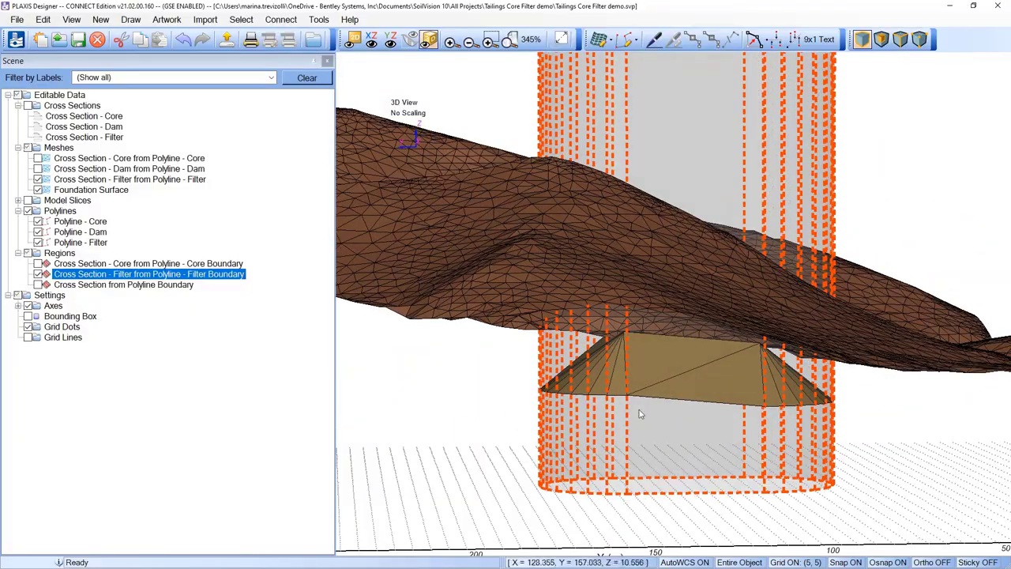
pyautogui.scroll(-2, 820, 322)
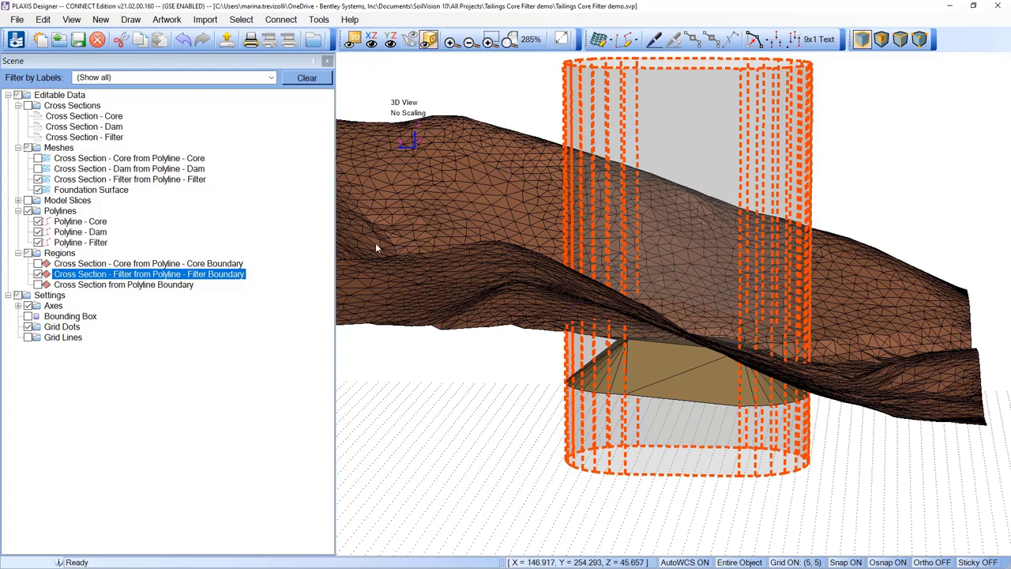
# Step: Hide the filter boundary region and view the filter mesh beneath the foundation surface
pyautogui.click(37, 274)
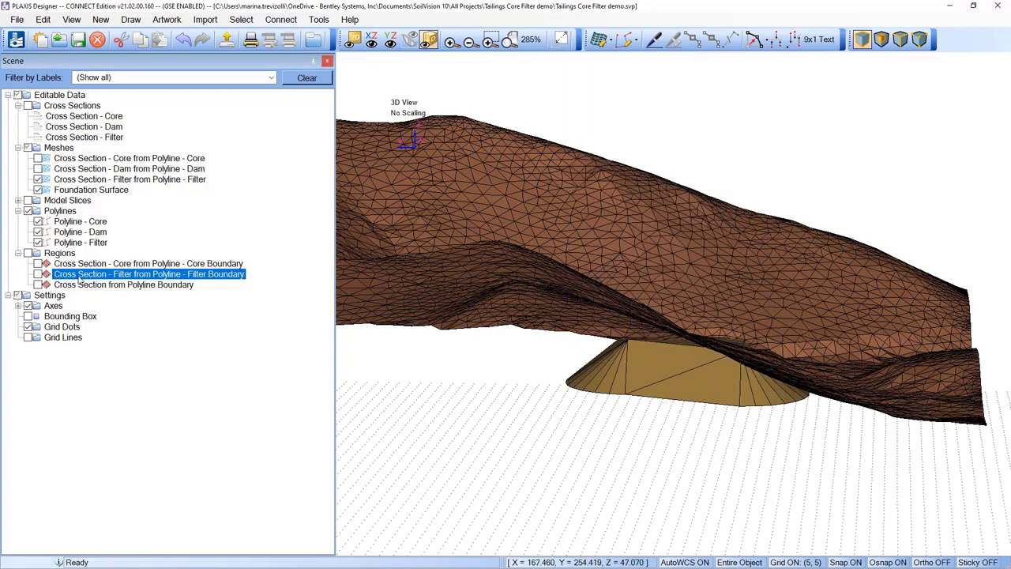
pyautogui.click(220, 300)
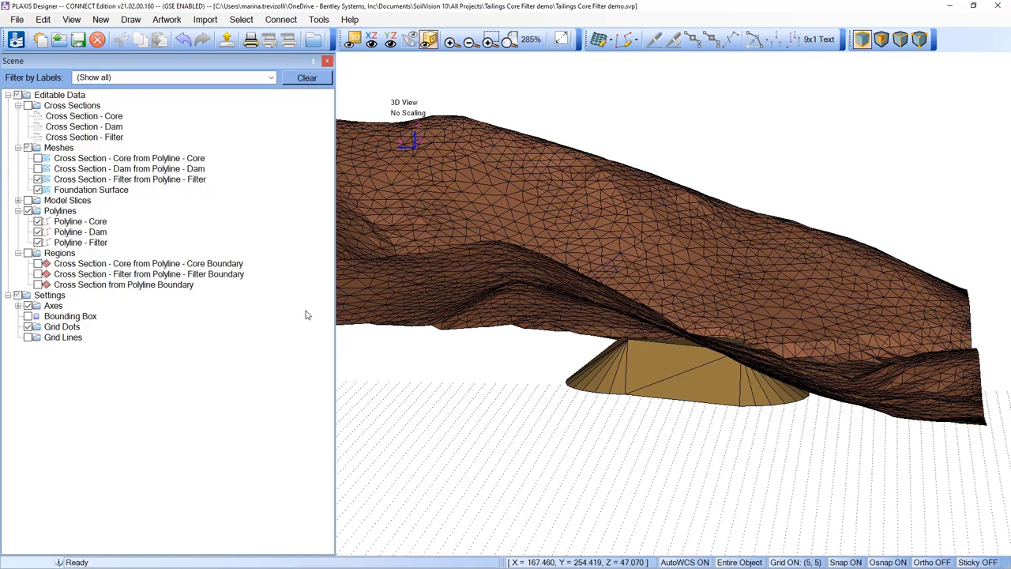
pyautogui.moveTo(869, 354); pyautogui.dragTo(813, 384, button='middle')
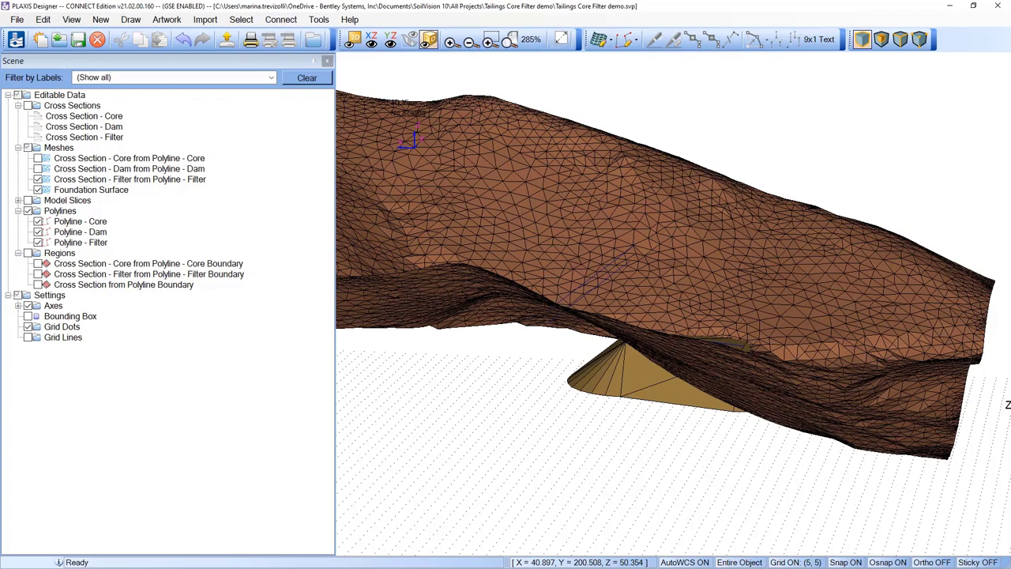
# Step: Hide all polylines and show the core and dam meshes together with the filter mesh and foundation surface
pyautogui.moveTo(926, 278); pyautogui.dragTo(664, 311, button='middle')
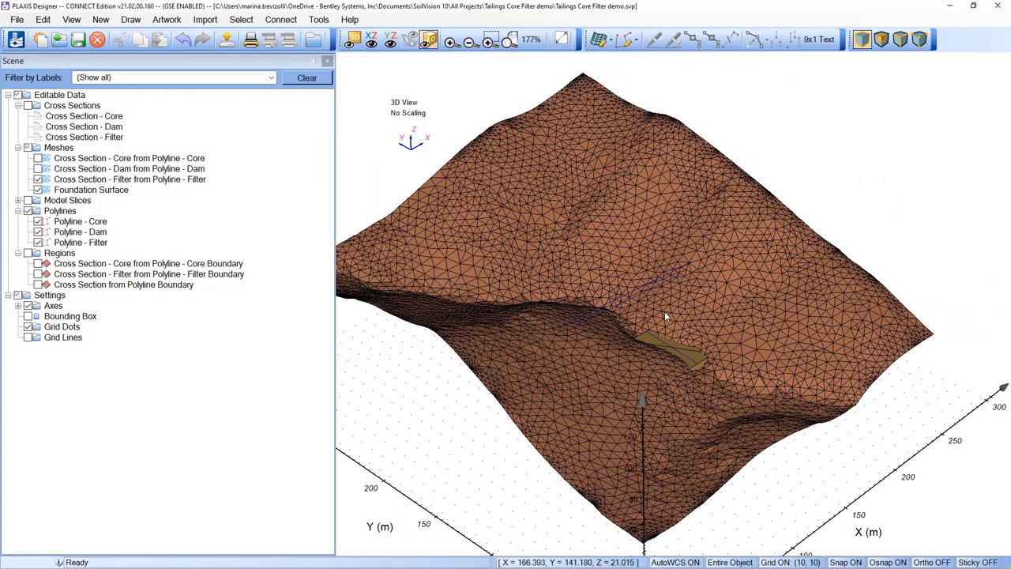
pyautogui.click(28, 211)
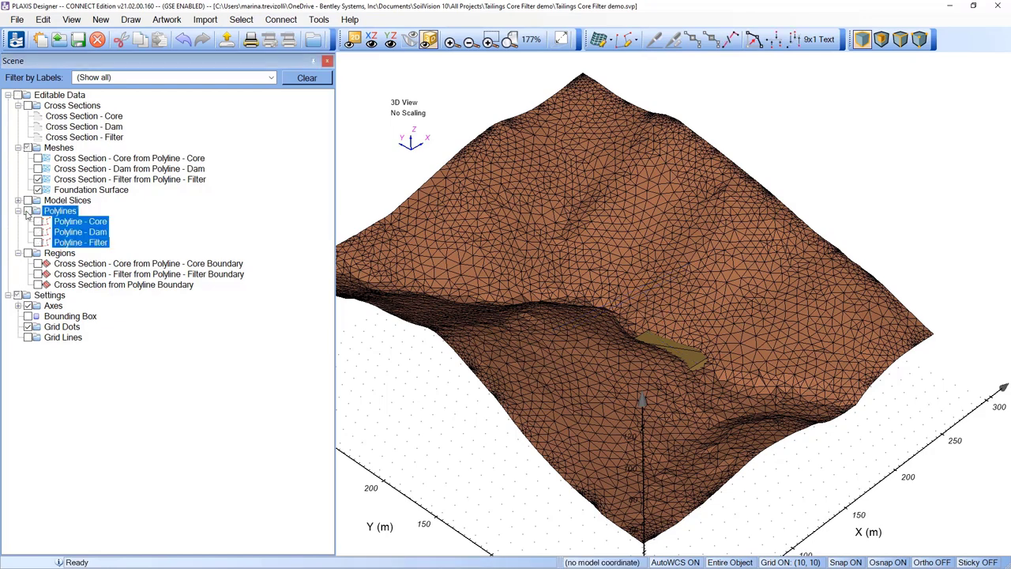
pyautogui.click(37, 168)
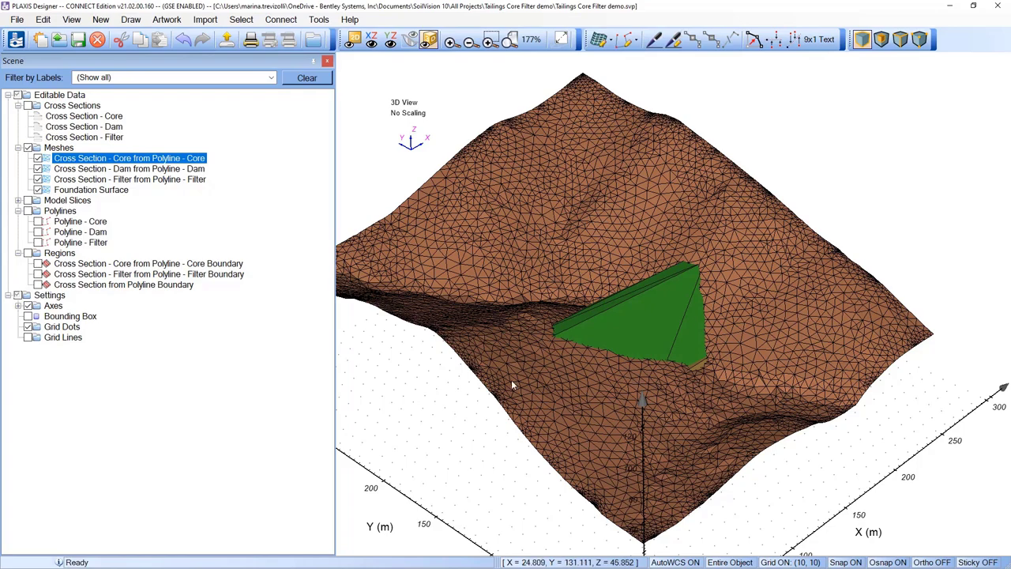
# Step: Examine the dam, core and filter meshes from above and below, checking where they intersect the foundation surface
pyautogui.moveTo(597, 388); pyautogui.dragTo(652, 348)
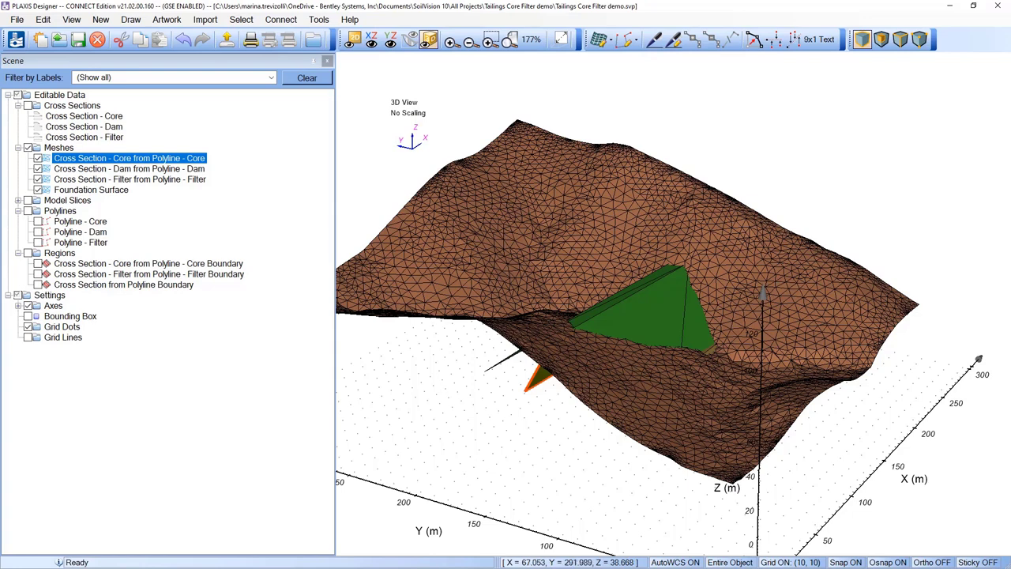
pyautogui.moveTo(372, 395); pyautogui.dragTo(728, 319)
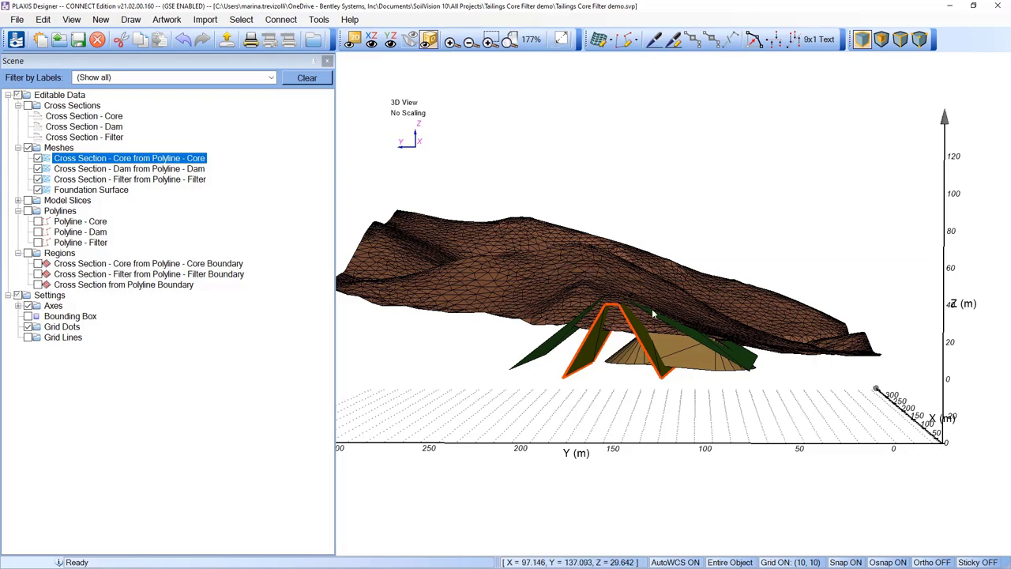
pyautogui.moveTo(679, 314); pyautogui.dragTo(674, 388, button='middle')
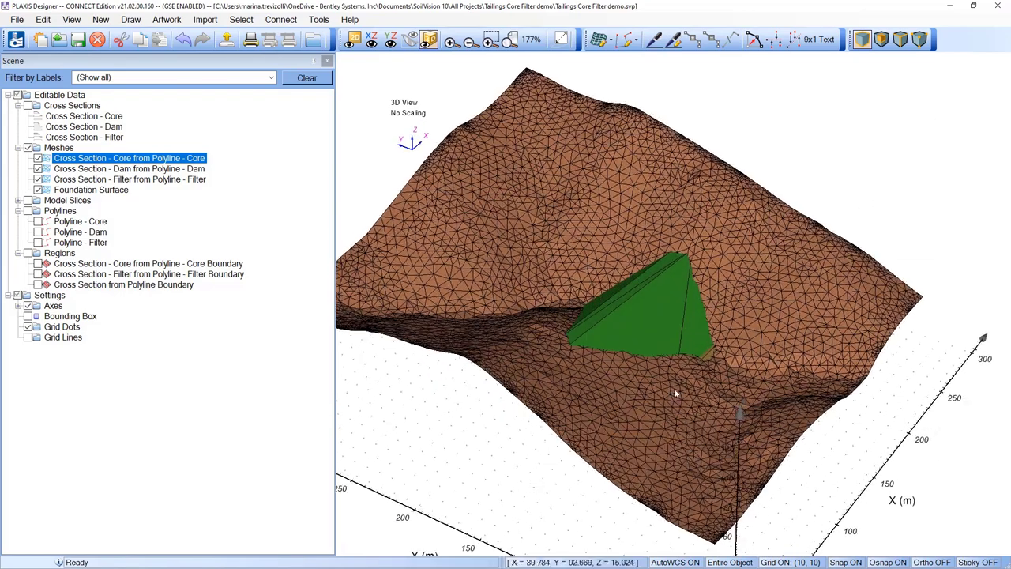
pyautogui.scroll(3, 671, 339)
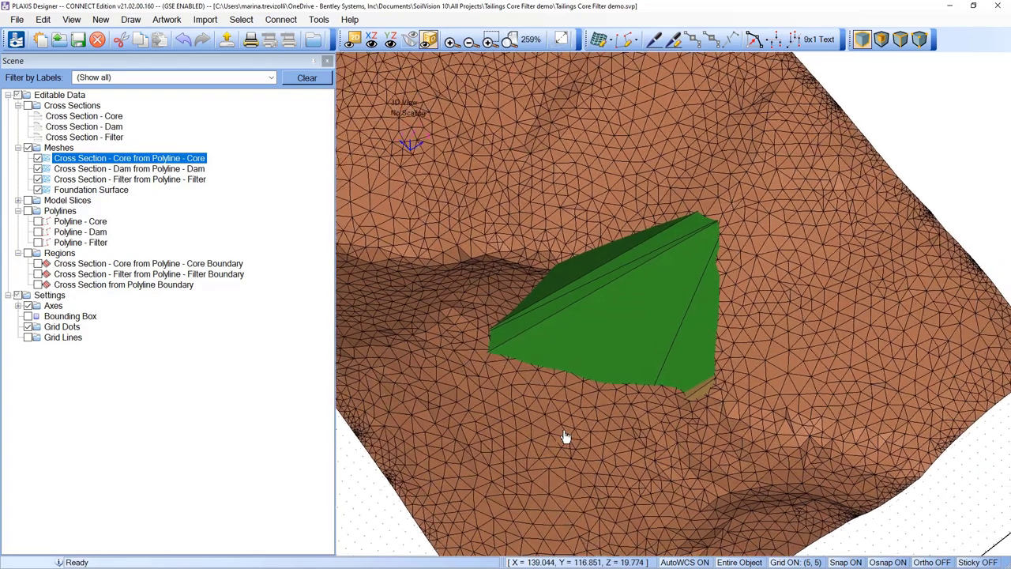
pyautogui.scroll(1, 557, 387)
pyautogui.scroll(1, 547, 371)
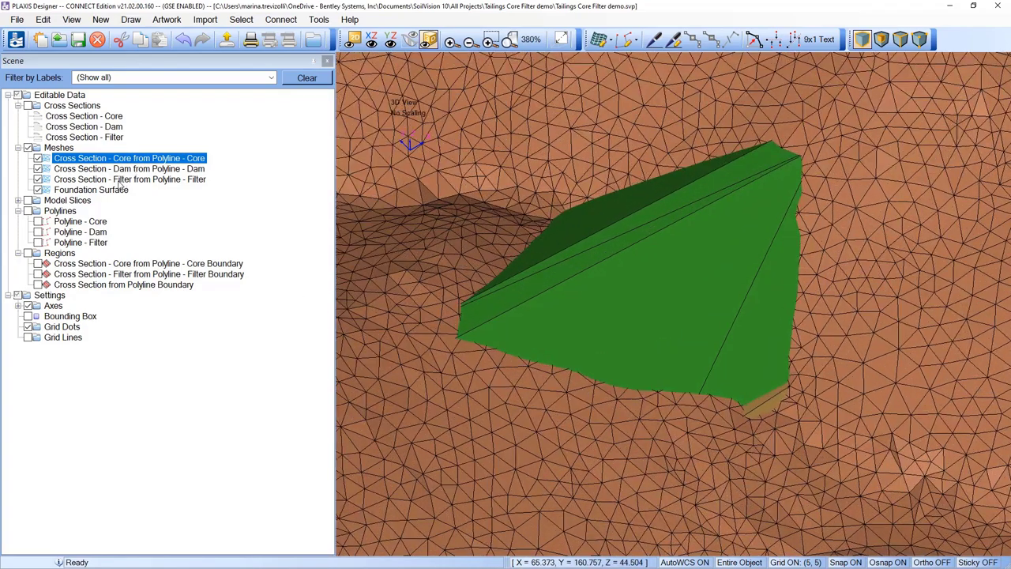
pyautogui.click(146, 170)
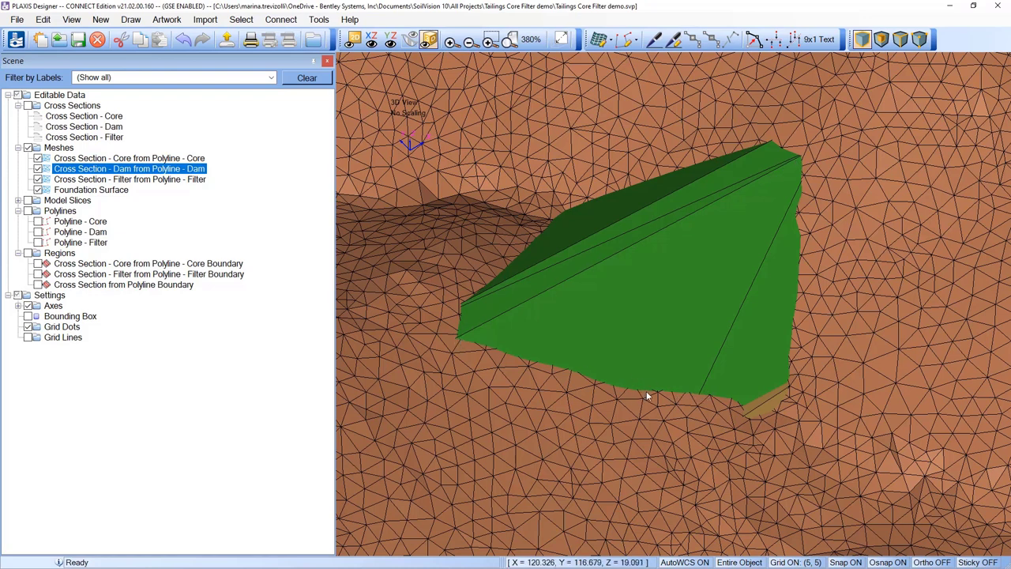
pyautogui.click(574, 398)
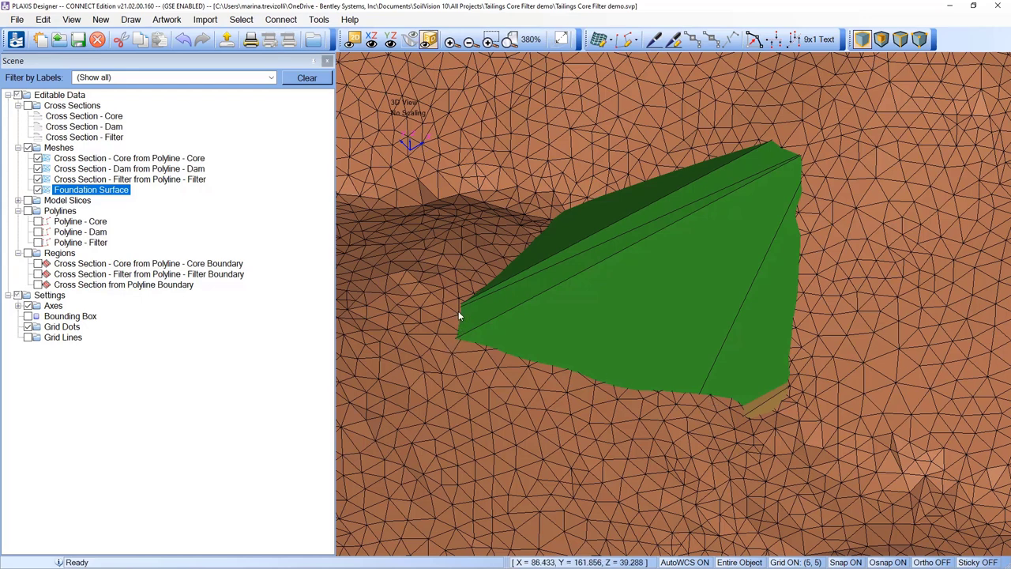
pyautogui.moveTo(511, 321); pyautogui.dragTo(584, 283)
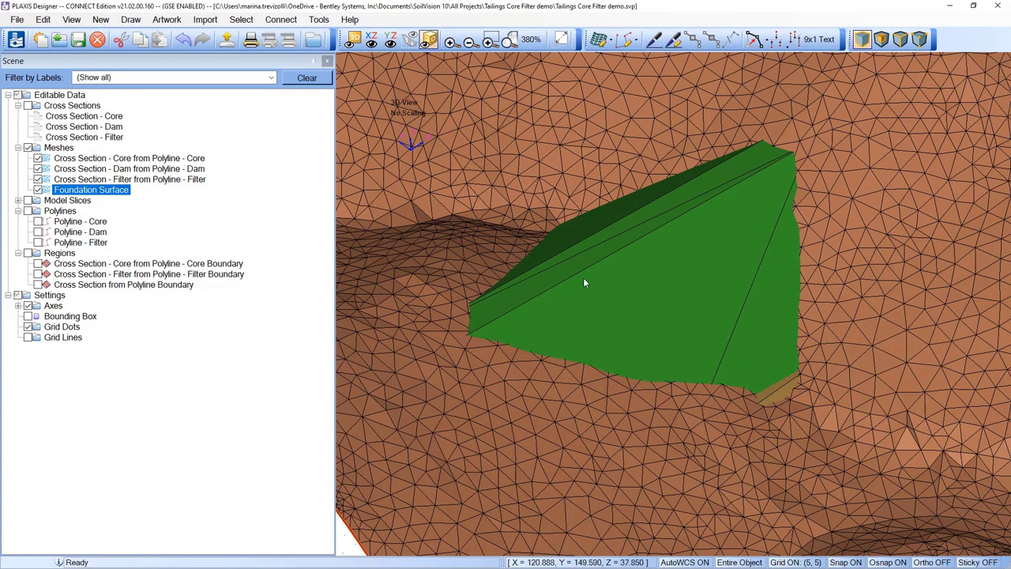
# Step: Run Fix Intersecting Geometry on all four meshes: core, dam, filter and Foundation Surface
pyautogui.click(66, 151)
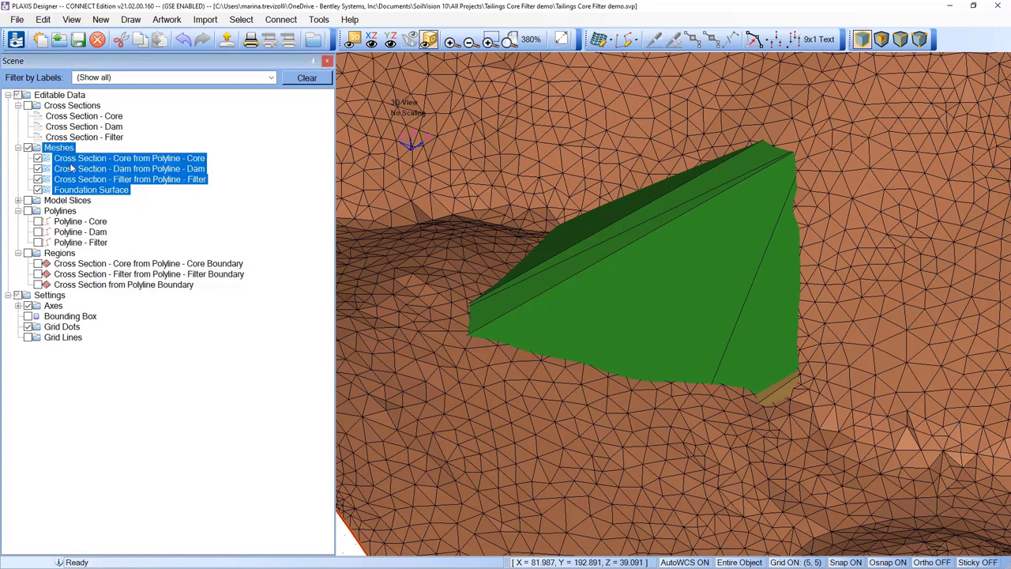
pyautogui.rightClick(72, 162)
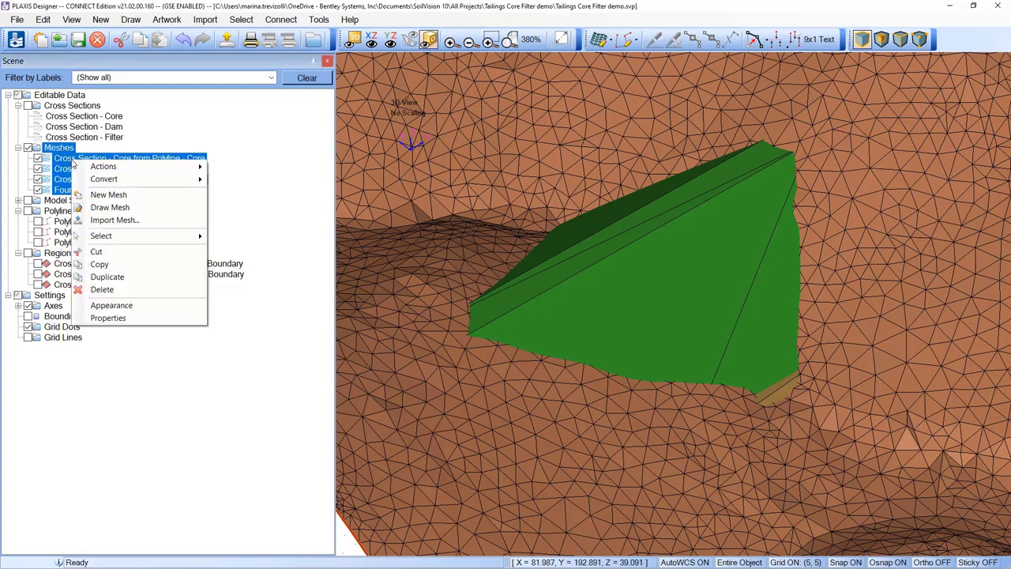
pyautogui.moveTo(94, 168)
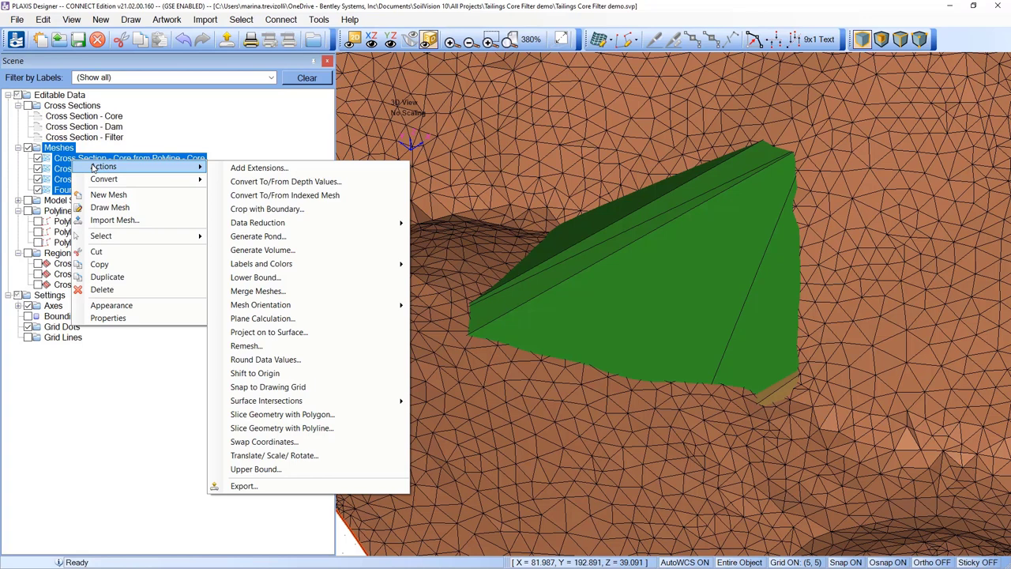
pyautogui.moveTo(271, 405)
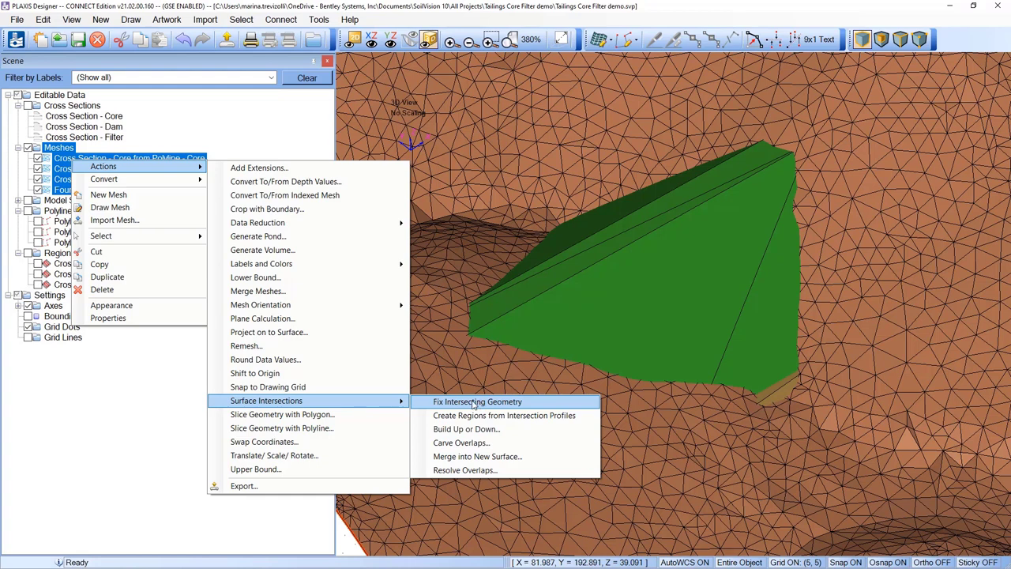
pyautogui.click(541, 402)
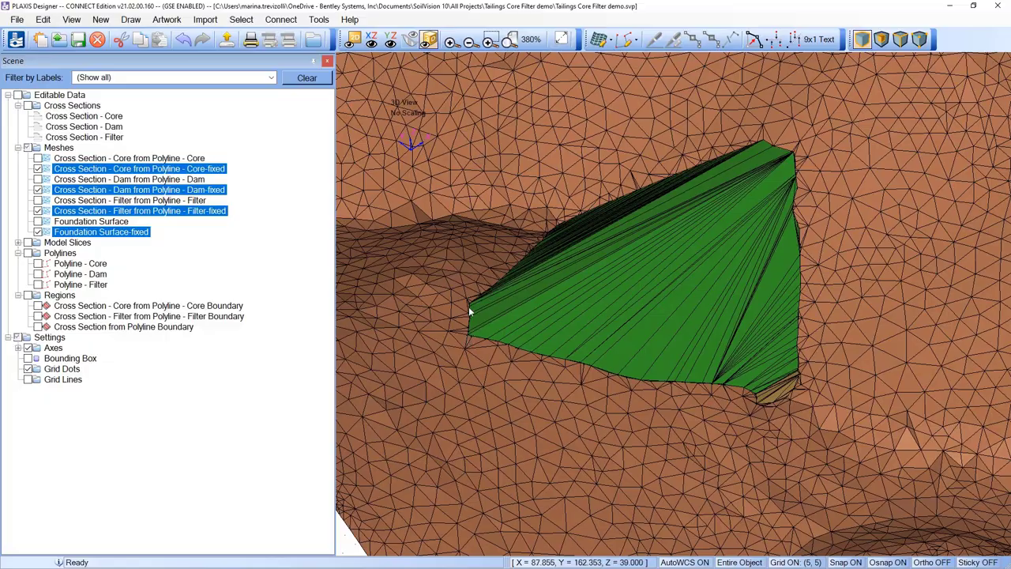
# Step: Examine the fixed meshes from above and below, checking the triangulation along their intersections with the foundation
pyautogui.moveTo(472, 322)
pyautogui.mouseDown()
pyautogui.moveTo(540, 316)
pyautogui.moveTo(900, 342)
pyautogui.moveTo(916, 332)
pyautogui.moveTo(431, 339)
pyautogui.moveTo(484, 320)
pyautogui.mouseUp()
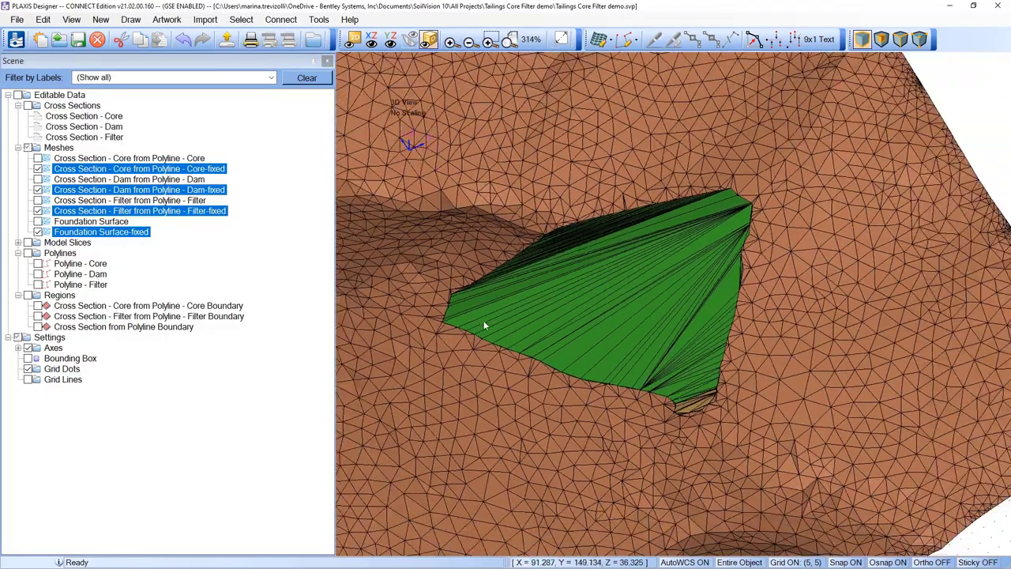
pyautogui.moveTo(488, 235); pyautogui.dragTo(535, 294, button='middle')
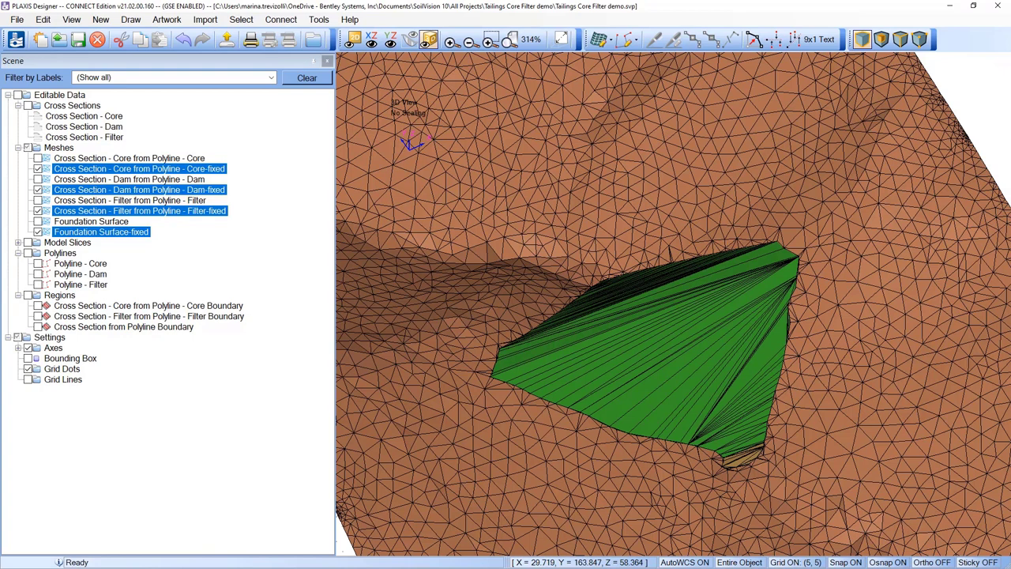
pyautogui.scroll(-5, 680, 375)
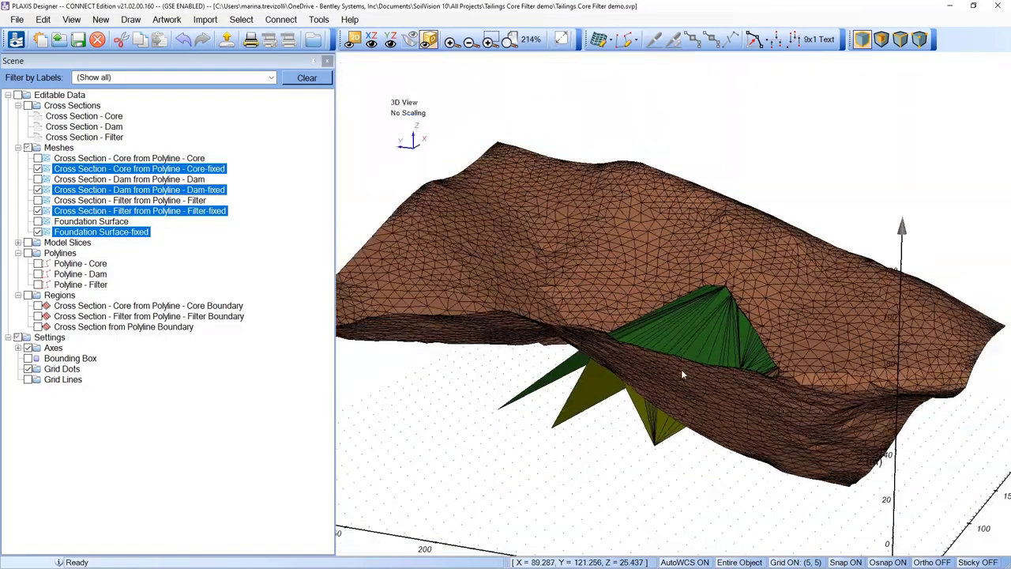
pyautogui.moveTo(680, 375); pyautogui.dragTo(766, 354)
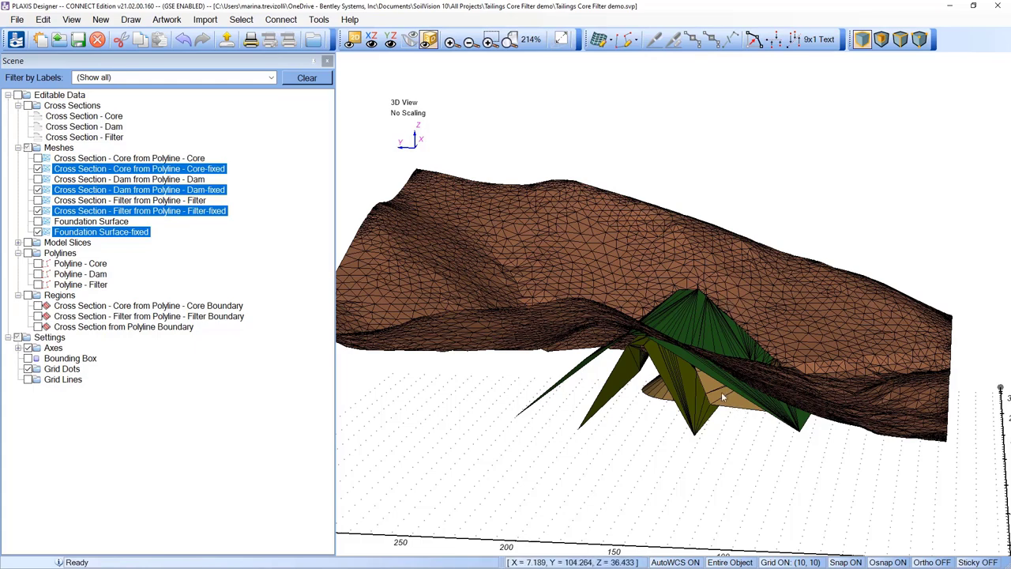
pyautogui.moveTo(721, 395); pyautogui.dragTo(798, 268)
pyautogui.click(210, 262)
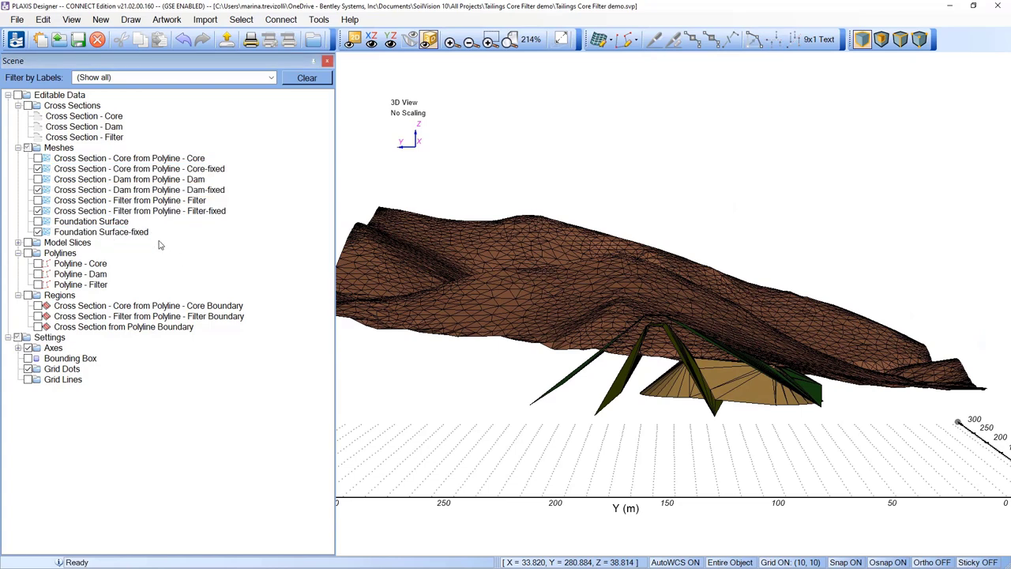
# Step: Highlight the fixed filter and foundation meshes and inspect them in the YZ section at x = 140
pyautogui.click(108, 233)
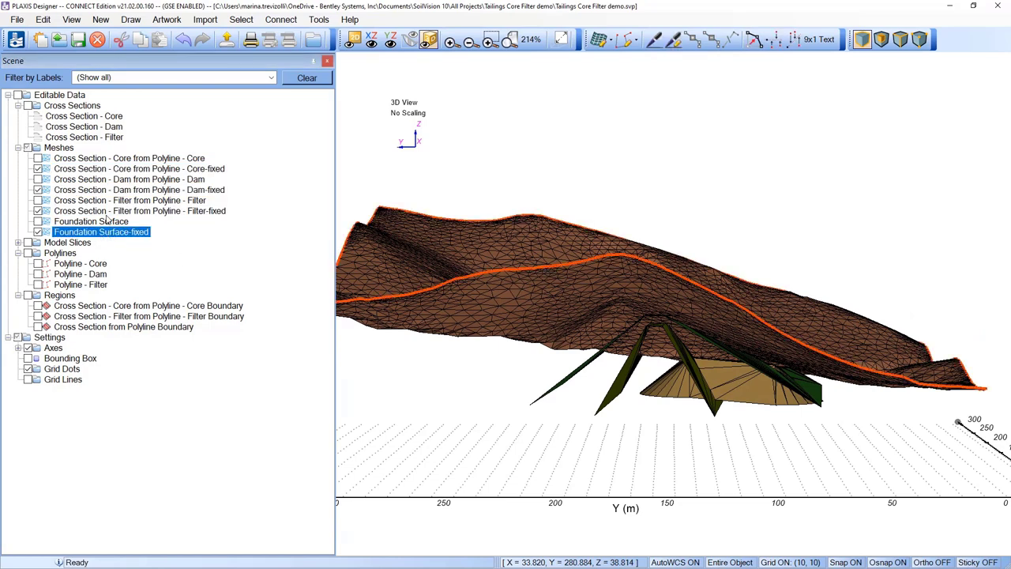
pyautogui.keyDown('ctrl'); pyautogui.click(115, 212); pyautogui.keyUp('ctrl')
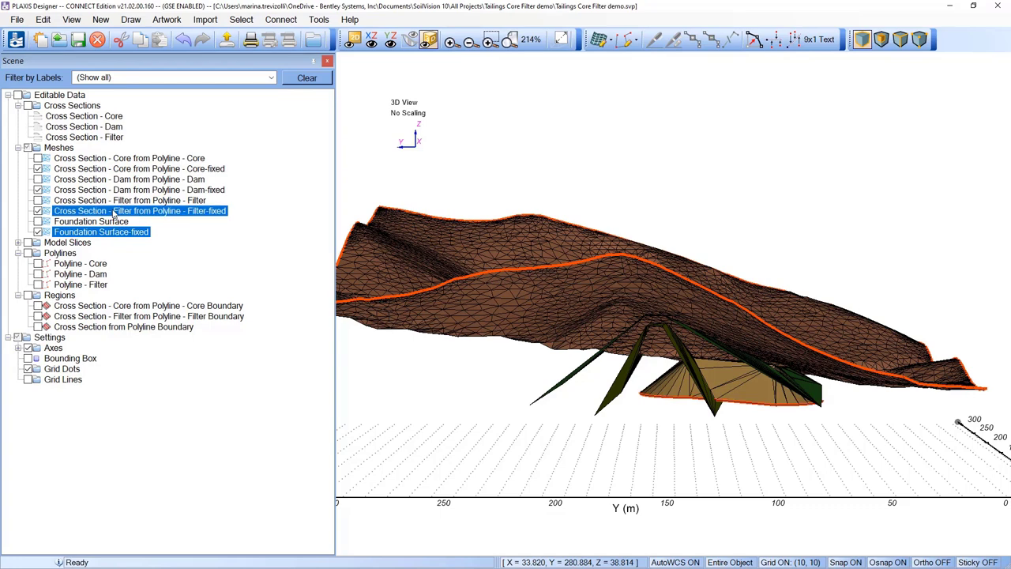
pyautogui.click(390, 43)
pyautogui.click(390, 42)
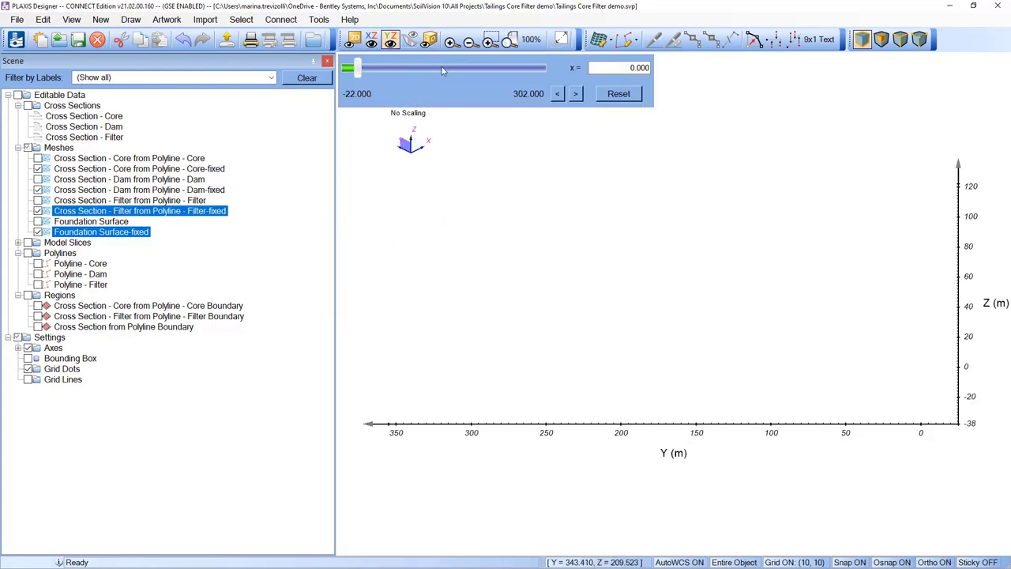
pyautogui.scroll(3, 758, 356)
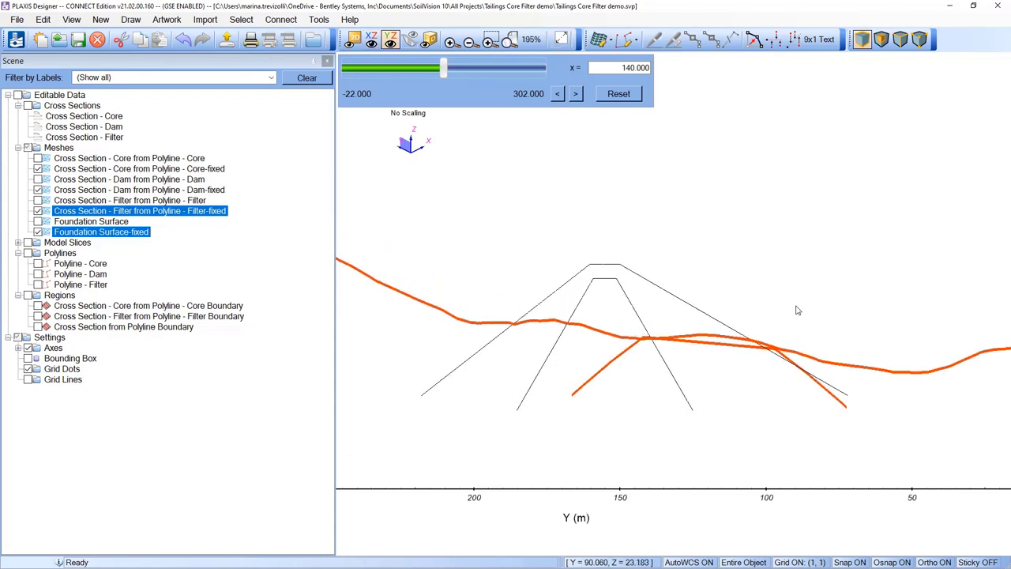
pyautogui.moveTo(778, 309)
pyautogui.mouseDown(button='middle')
pyautogui.moveTo(774, 319)
pyautogui.moveTo(763, 304)
pyautogui.mouseUp(button='middle')
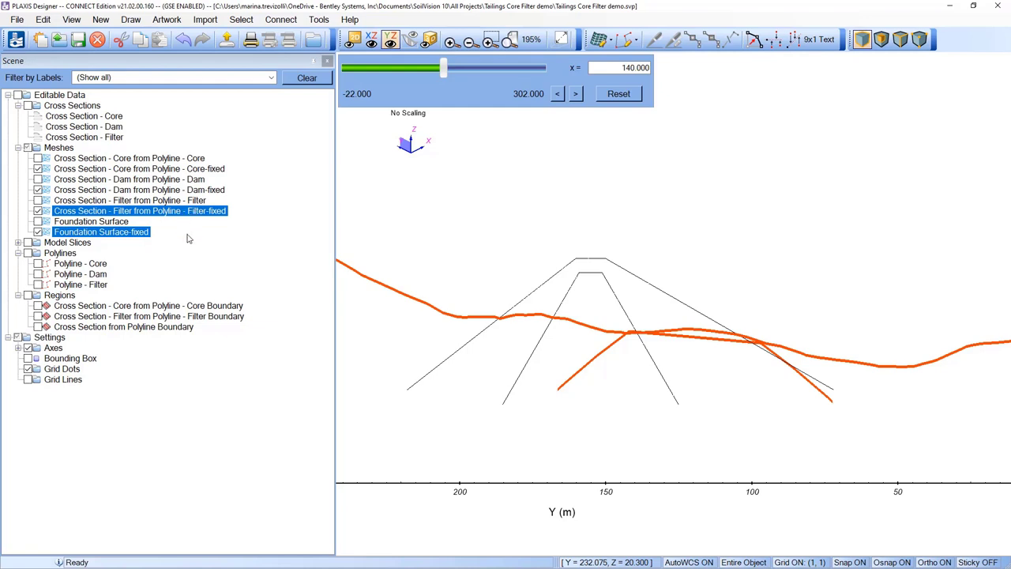
# Step: Merge the fixed filter mesh and Foundation Surface-fixed into a new surface, keeping the upper elevations
pyautogui.click(131, 240)
pyautogui.keyDown('ctrl'); pyautogui.click(131, 212); pyautogui.keyUp('ctrl')
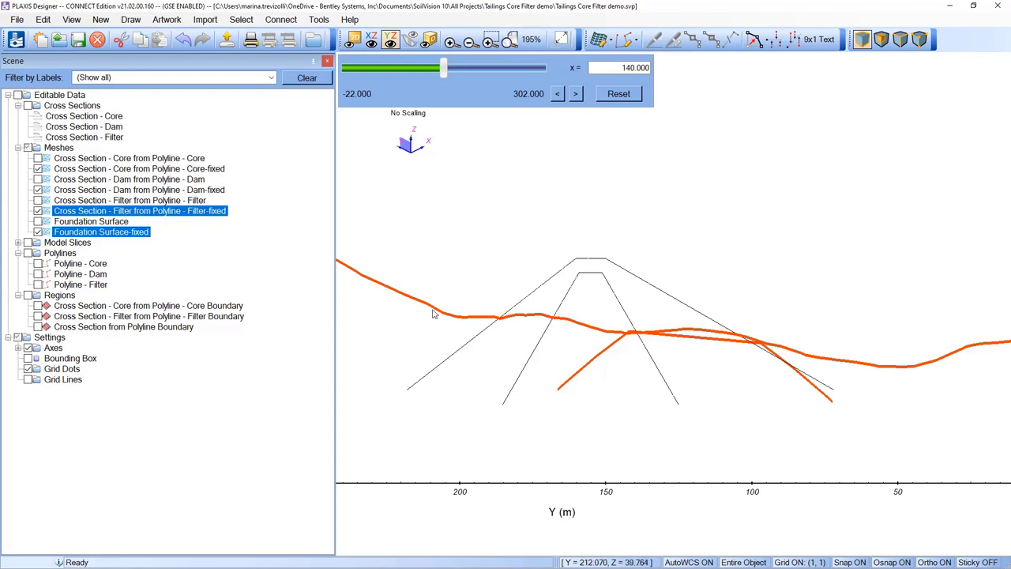
pyautogui.rightClick(154, 213)
pyautogui.moveTo(199, 219)
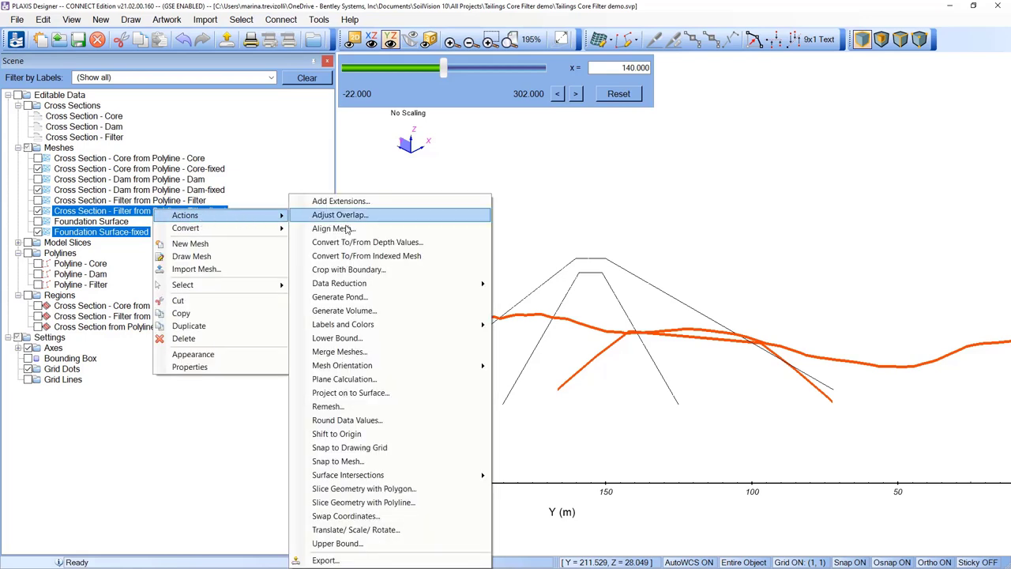
pyautogui.moveTo(395, 478)
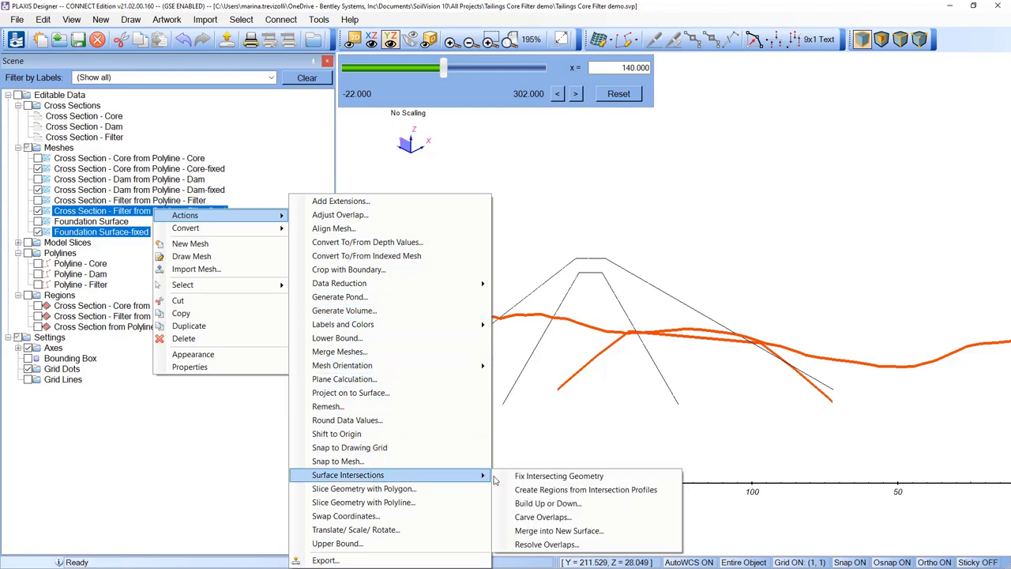
pyautogui.click(556, 533)
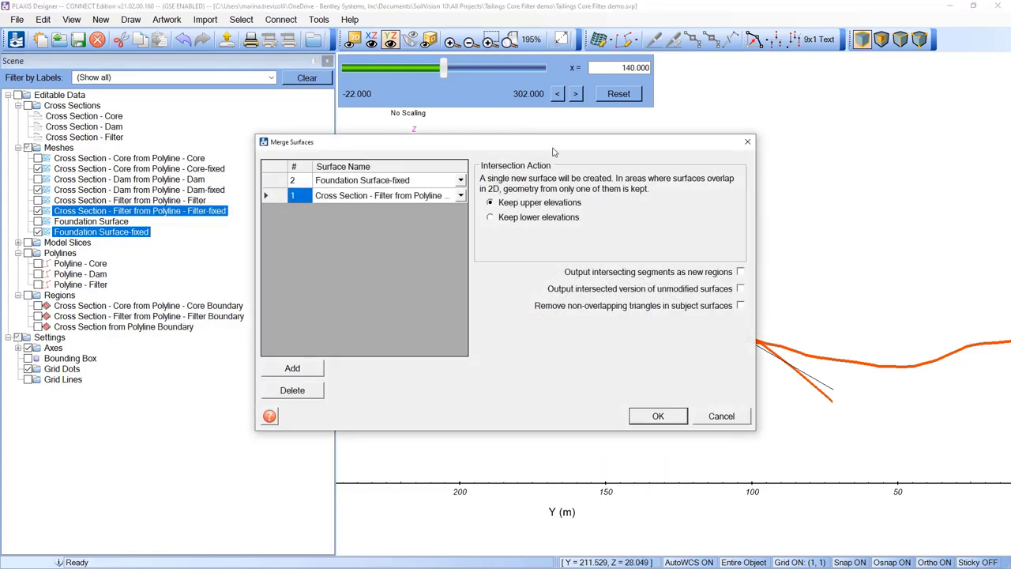
pyautogui.moveTo(551, 147); pyautogui.dragTo(384, 133)
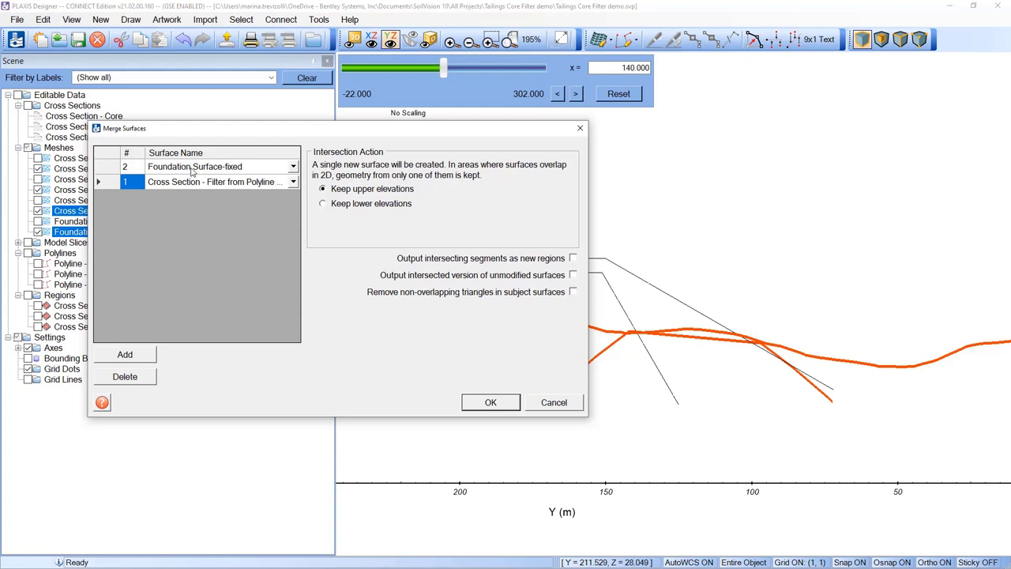
pyautogui.click(488, 403)
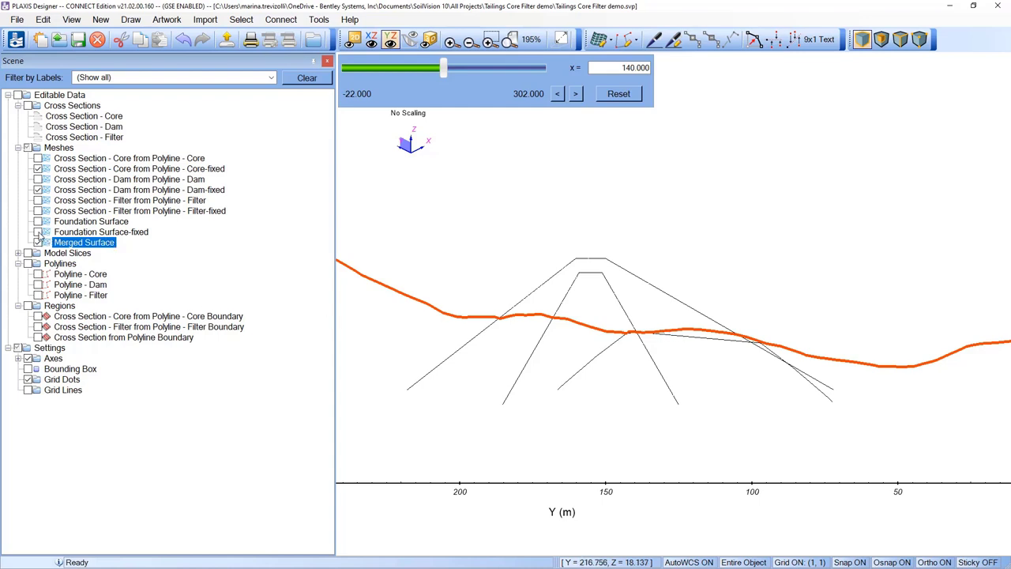
# Step: Rename the merged filter and foundation surface as Merged Surface - Filter
pyautogui.click(38, 232)
pyautogui.click(37, 232)
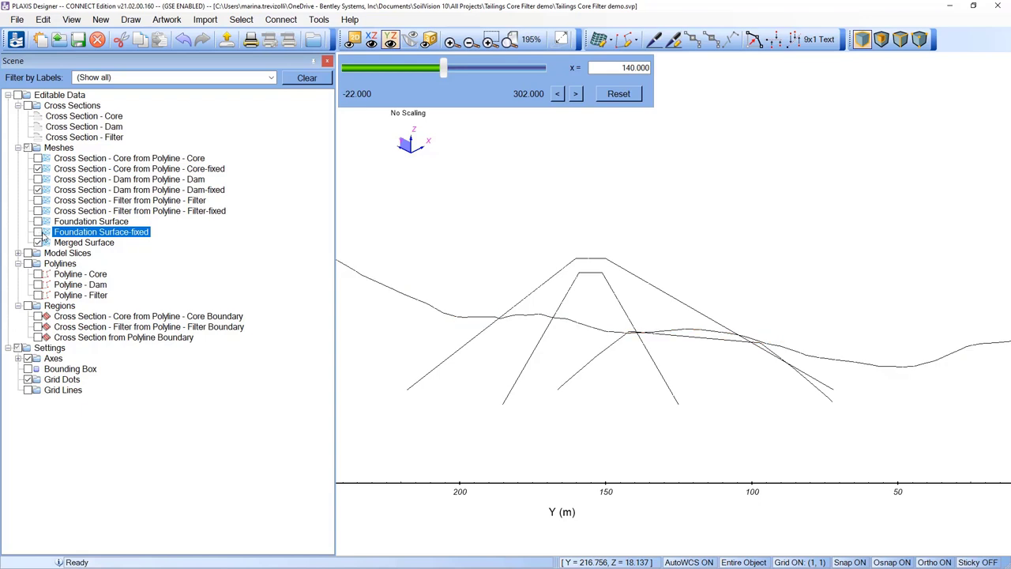
pyautogui.click(63, 243)
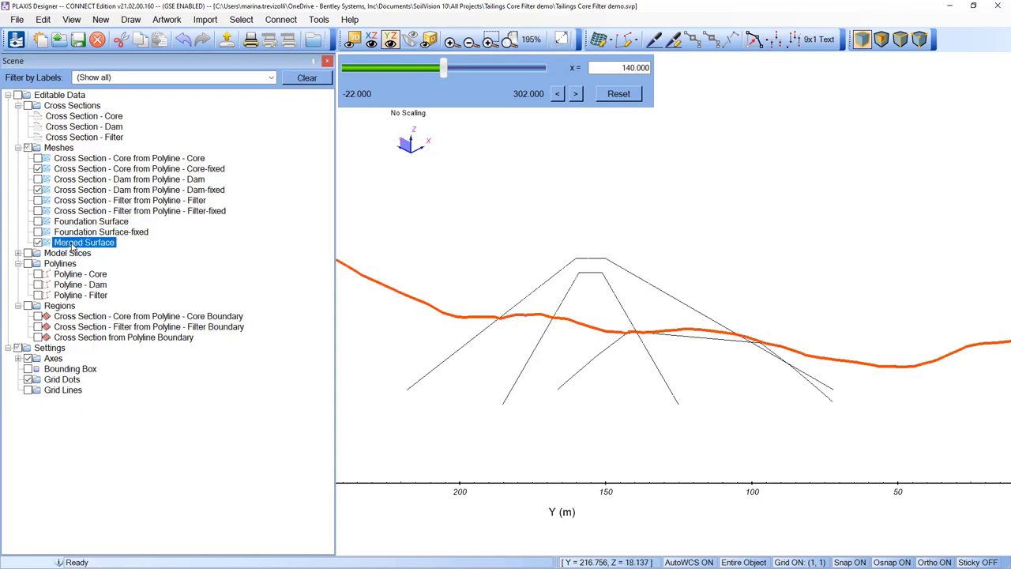
pyautogui.click(72, 243)
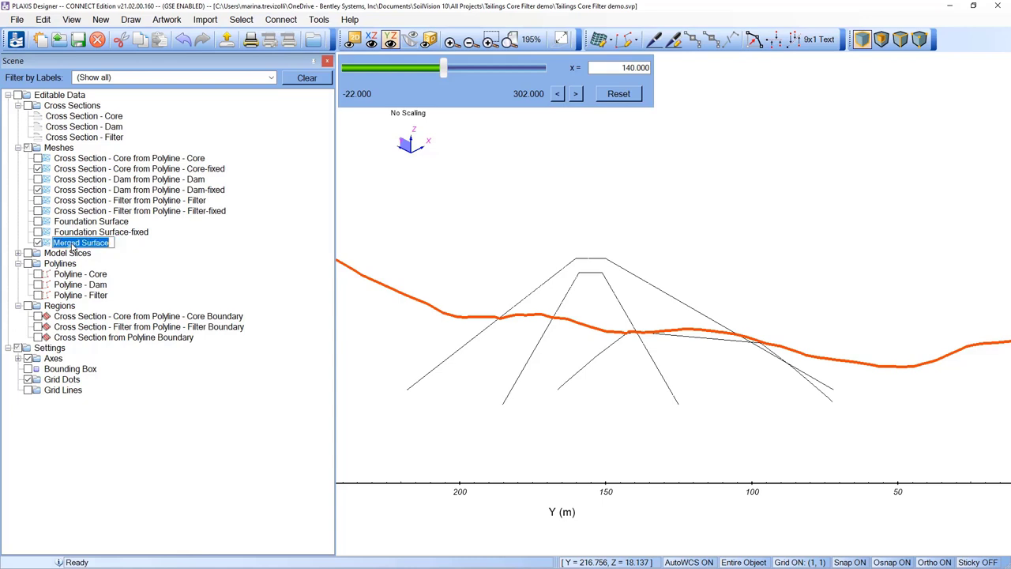
pyautogui.click(112, 243)
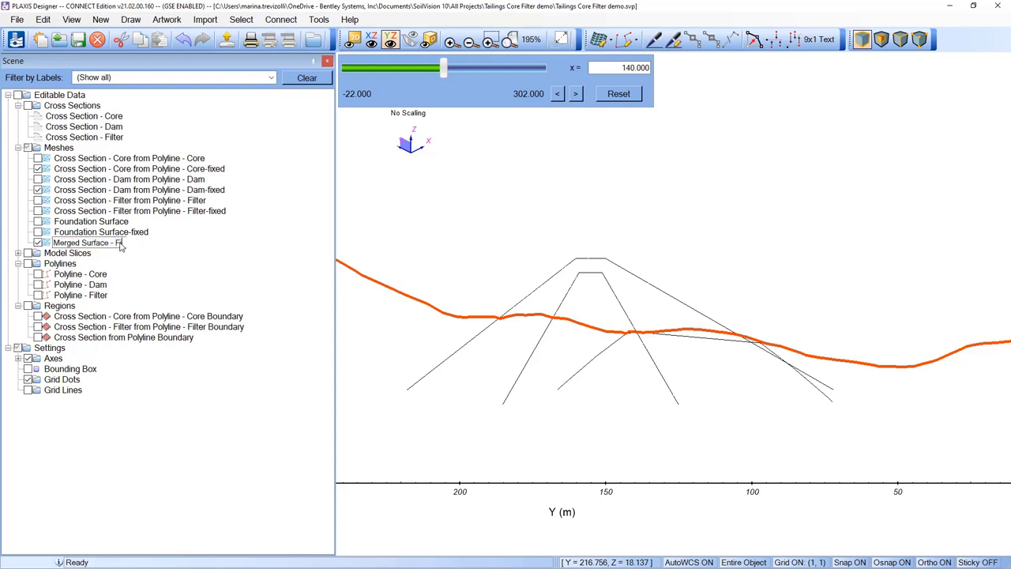
pyautogui.write('- Filter')
pyautogui.press('Return')
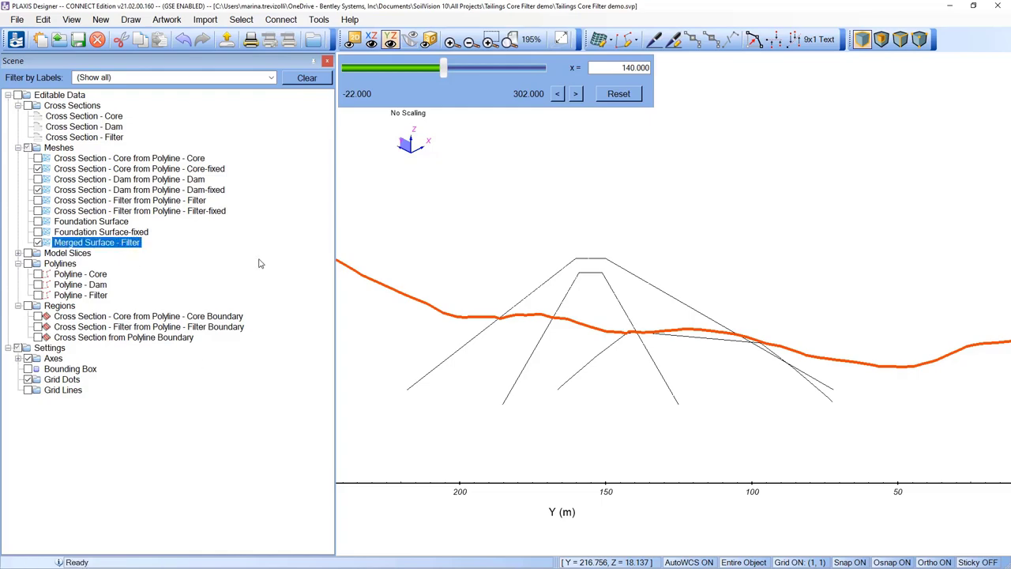
# Step: Hide the fixed dam and core meshes and examine Merged Surface - Filter in 3D around the filter area
pyautogui.click(428, 40)
pyautogui.moveTo(639, 397); pyautogui.dragTo(585, 470)
pyautogui.moveTo(581, 407); pyautogui.dragTo(534, 377)
pyautogui.click(39, 190)
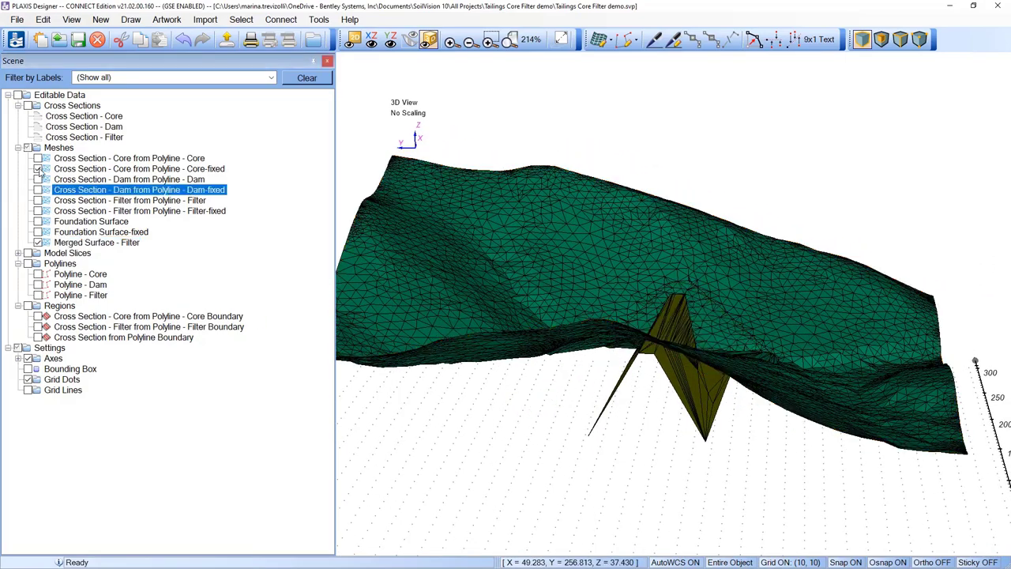
pyautogui.click(37, 168)
pyautogui.moveTo(623, 418); pyautogui.dragTo(583, 505)
pyautogui.scroll(1, 583, 505)
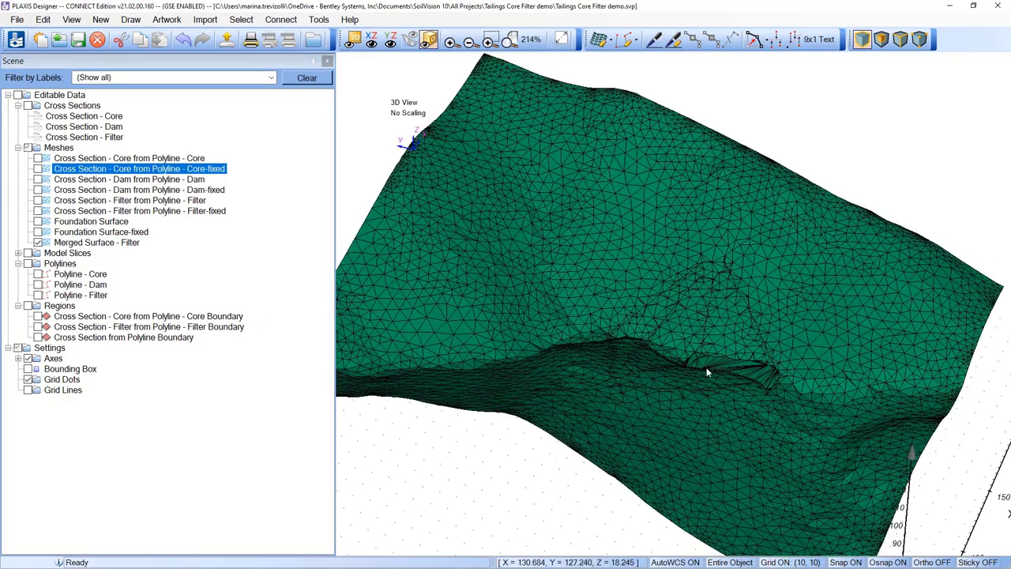
pyautogui.click(756, 374)
pyautogui.scroll(8, 756, 374)
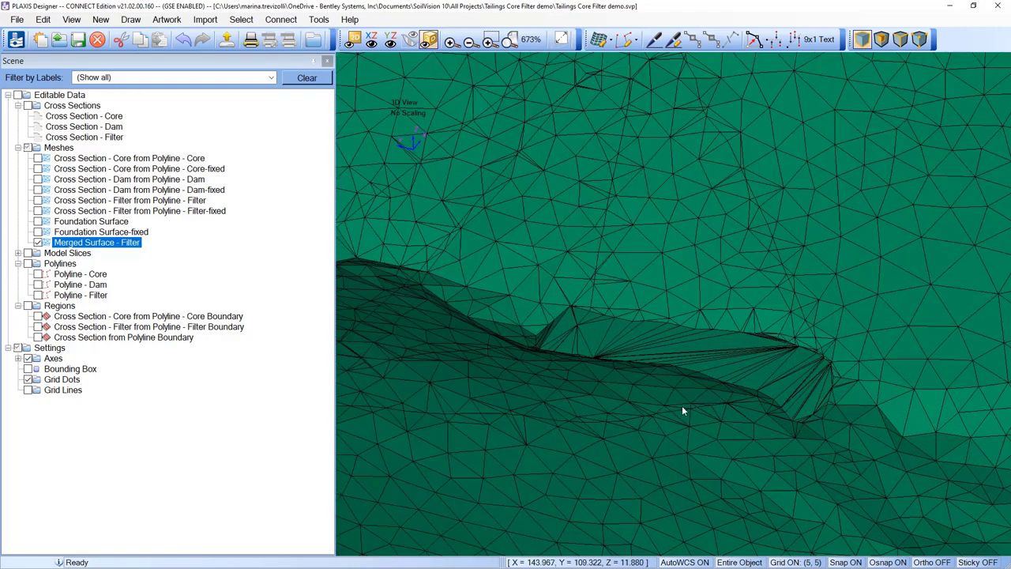
# Step: Overlay the original Foundation Surface on the merged filter surface and examine where the filter rises above it
pyautogui.click(38, 221)
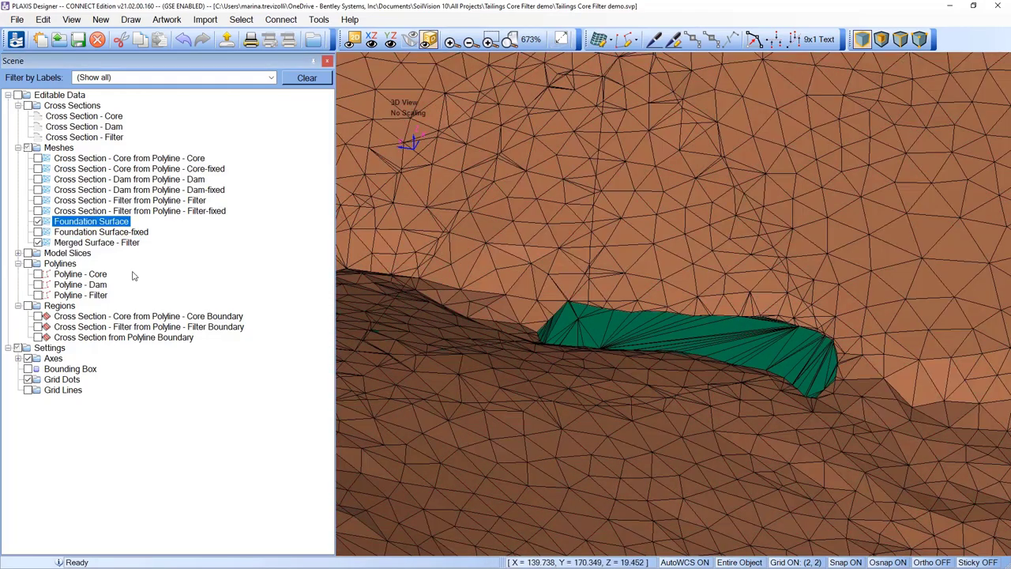
pyautogui.moveTo(605, 394); pyautogui.dragTo(765, 389)
pyautogui.scroll(-5, 589, 410)
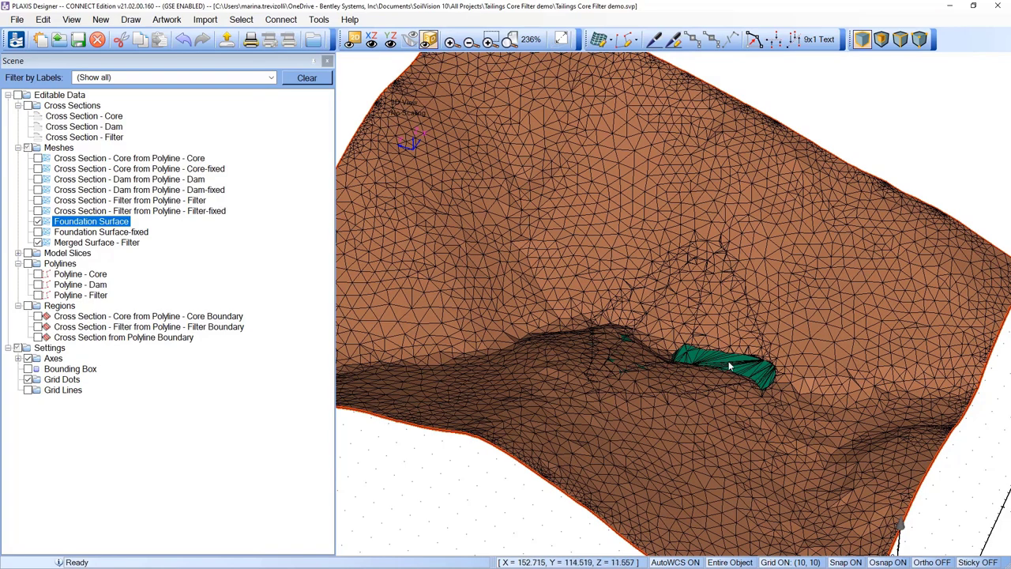
pyautogui.moveTo(621, 453); pyautogui.dragTo(672, 384)
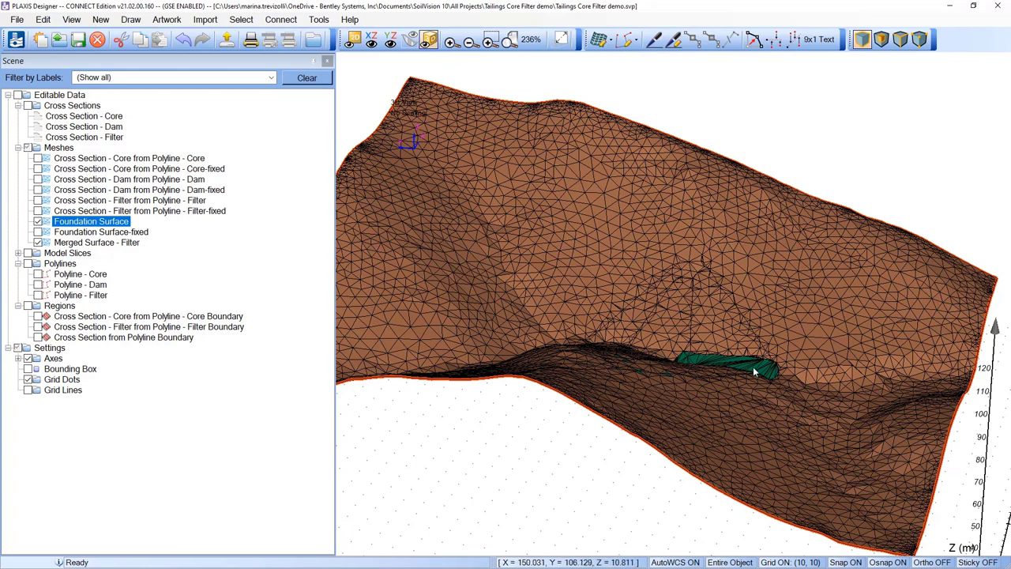
pyautogui.moveTo(537, 356); pyautogui.dragTo(765, 379)
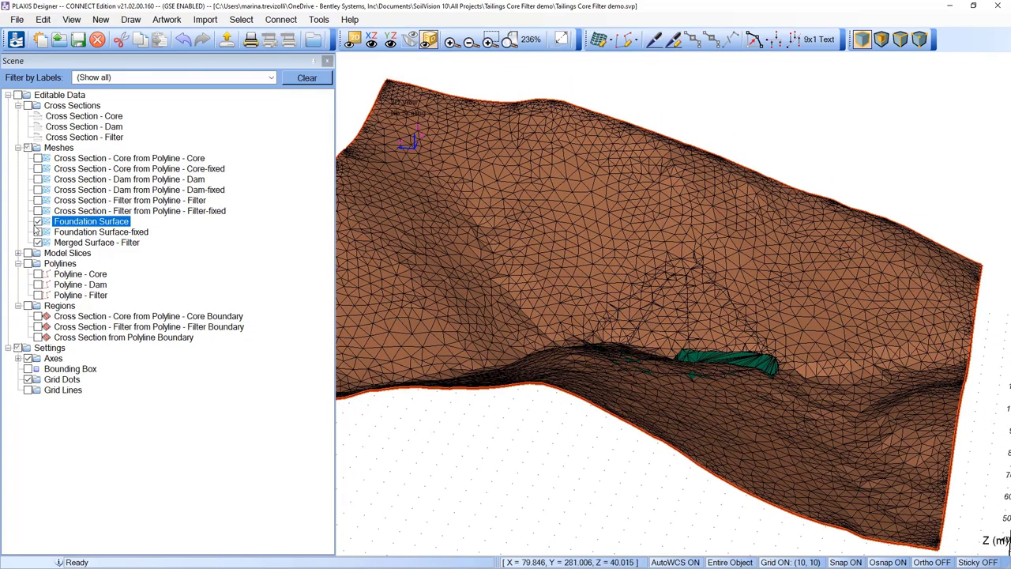
# Step: Display the fixed core mesh with only Merged Surface - Filter and examine their intersection from different angles
pyautogui.click(37, 169)
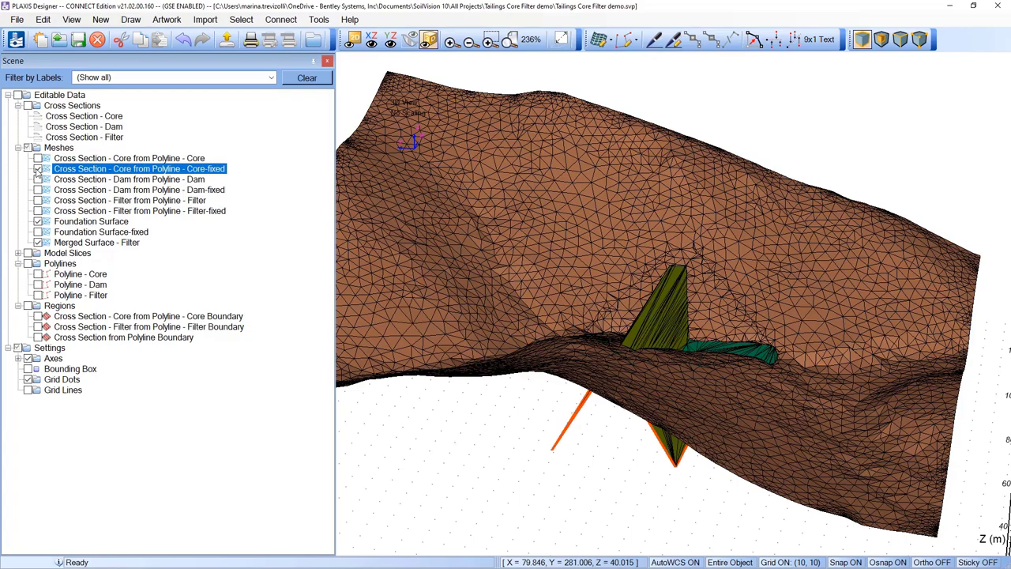
pyautogui.moveTo(594, 356); pyautogui.dragTo(688, 330)
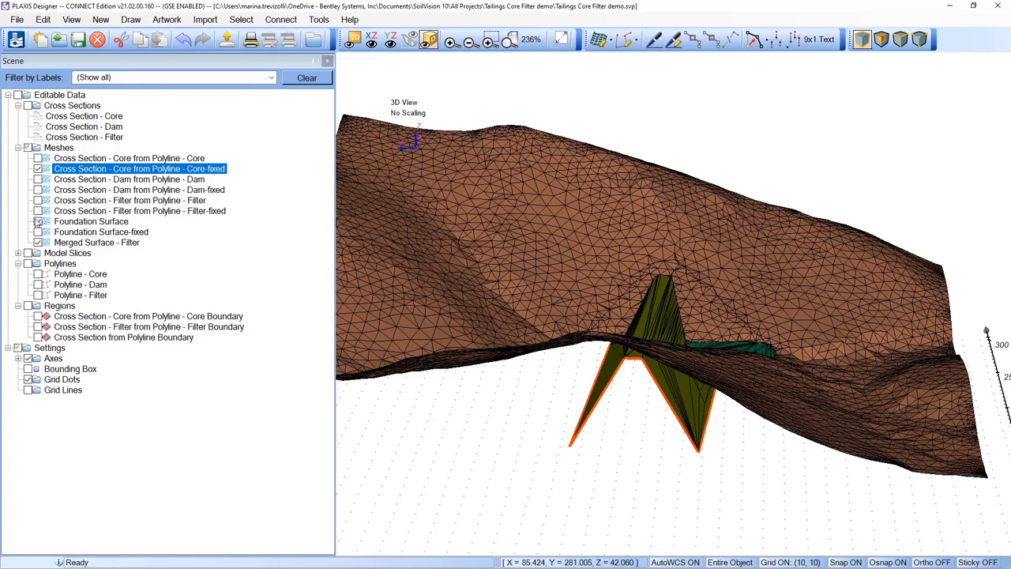
pyautogui.click(96, 243)
pyautogui.moveTo(700, 361); pyautogui.dragTo(774, 263)
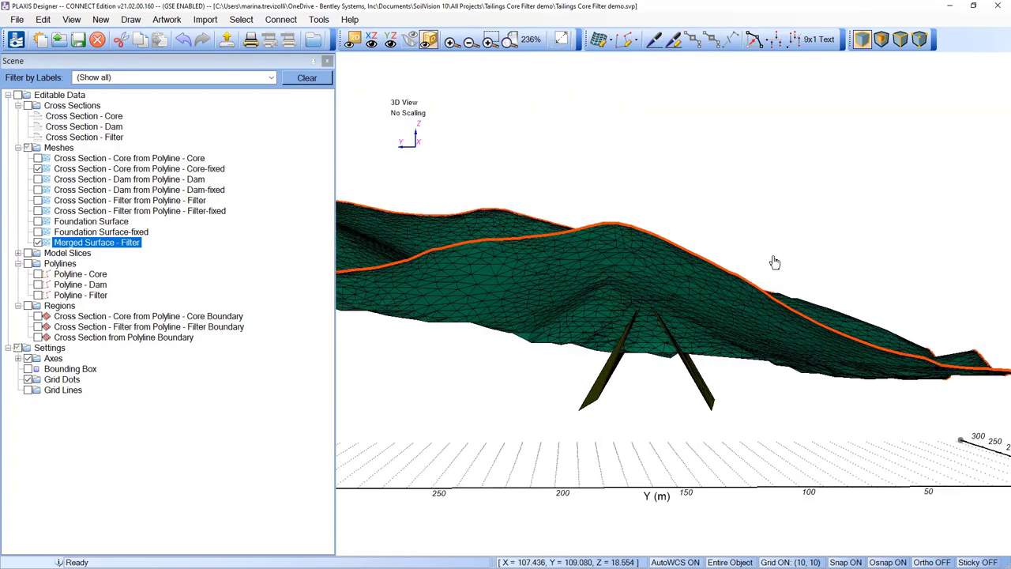
pyautogui.moveTo(698, 326); pyautogui.dragTo(679, 446)
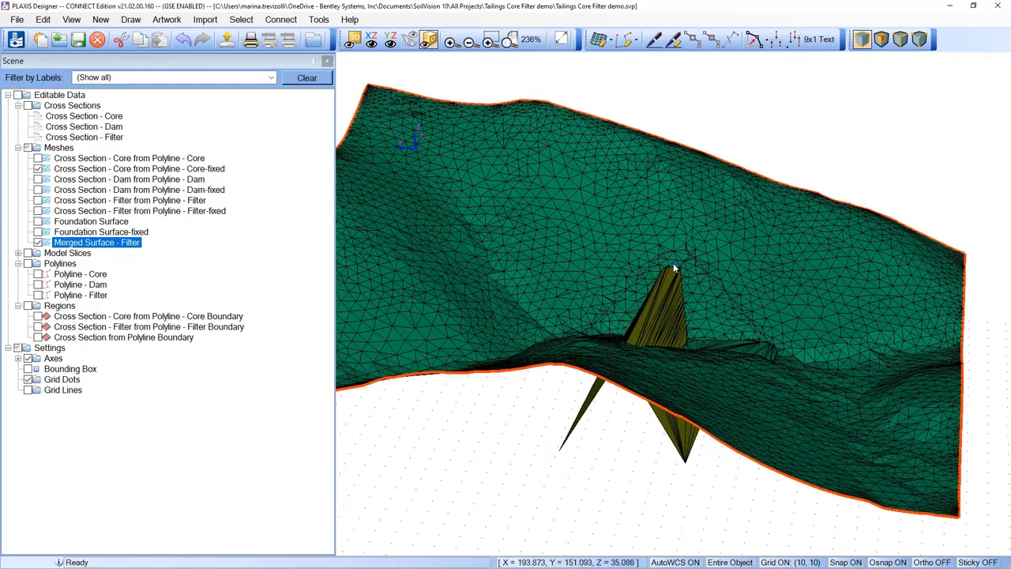
# Step: Merge the fixed core mesh and Merged Surface - Filter into a new surface, keeping the upper elevations
pyautogui.click(92, 169)
pyautogui.keyDown('ctrl'); pyautogui.click(97, 243); pyautogui.keyUp('ctrl')
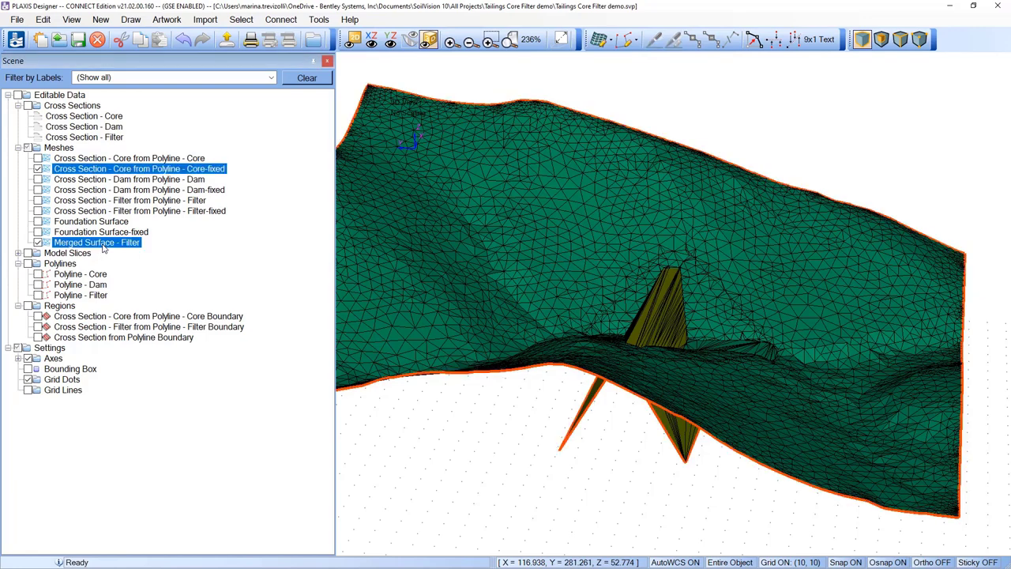
pyautogui.rightClick(102, 245)
pyautogui.moveTo(197, 264)
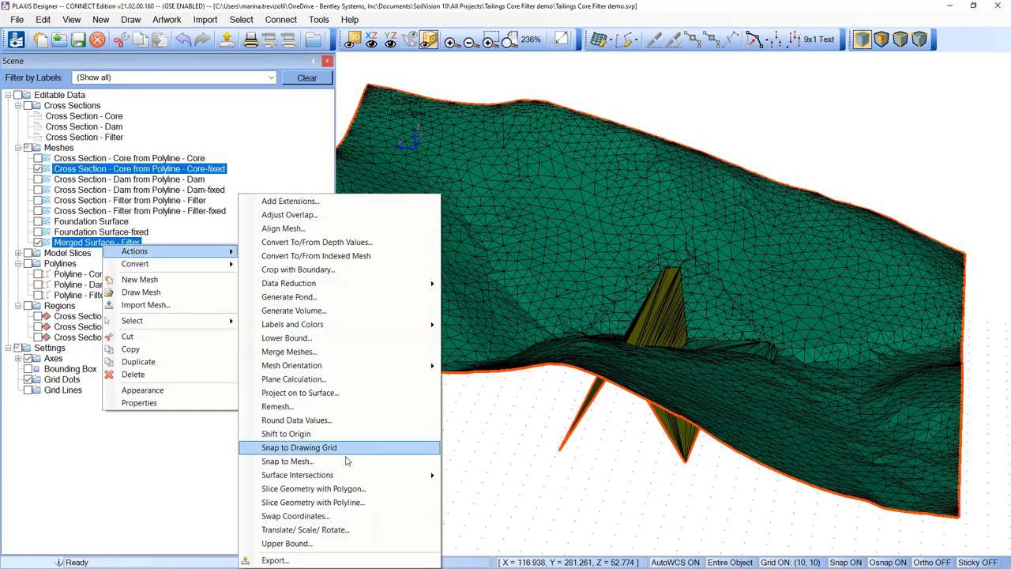
pyautogui.moveTo(348, 478)
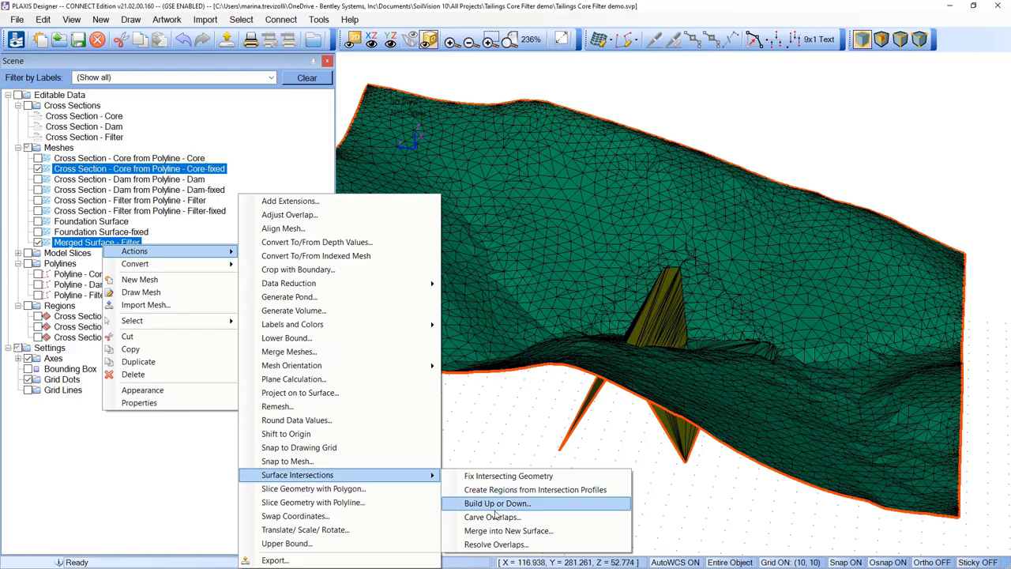
pyautogui.click(506, 531)
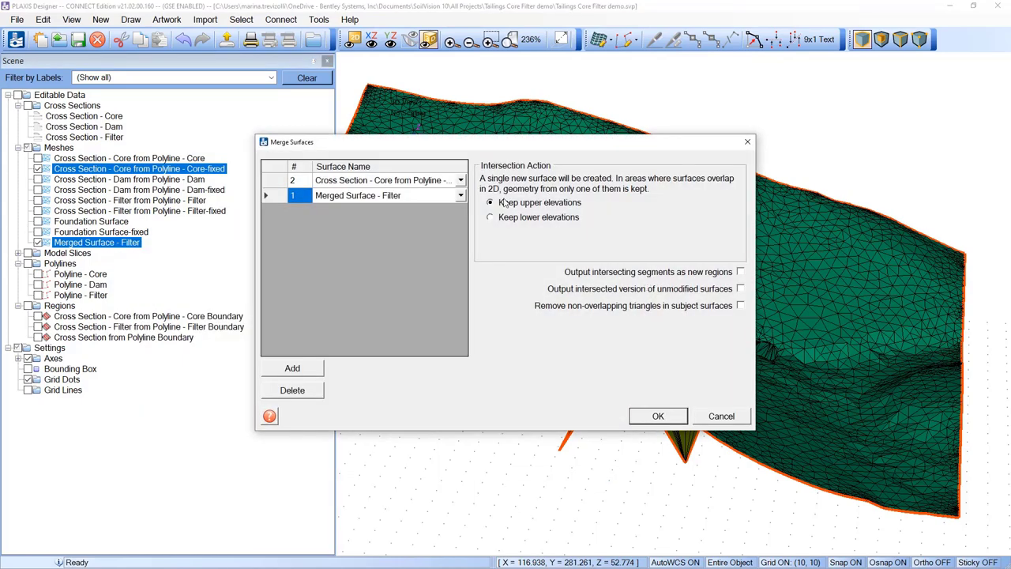
pyautogui.moveTo(509, 145); pyautogui.dragTo(265, 67)
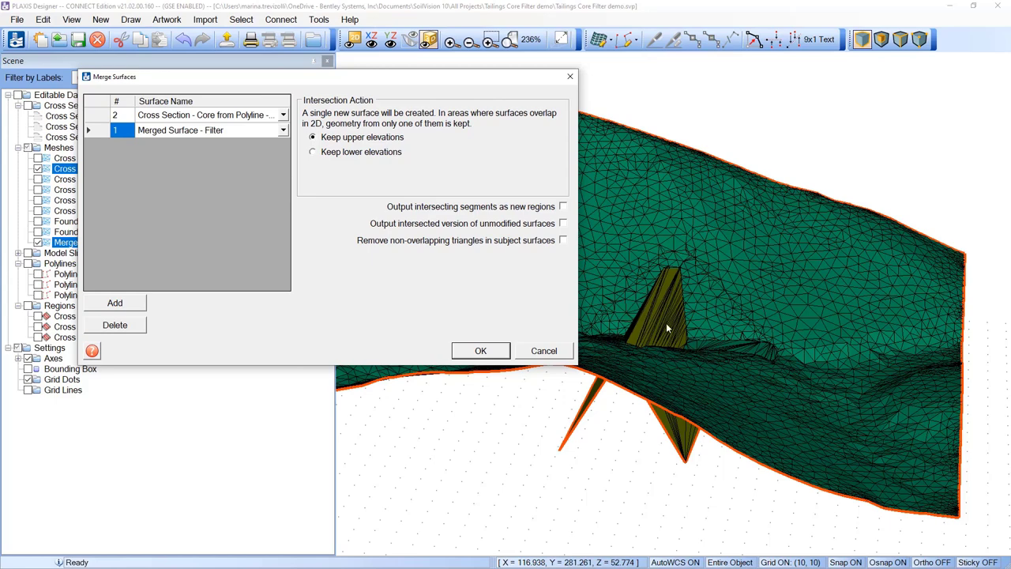
pyautogui.click(480, 351)
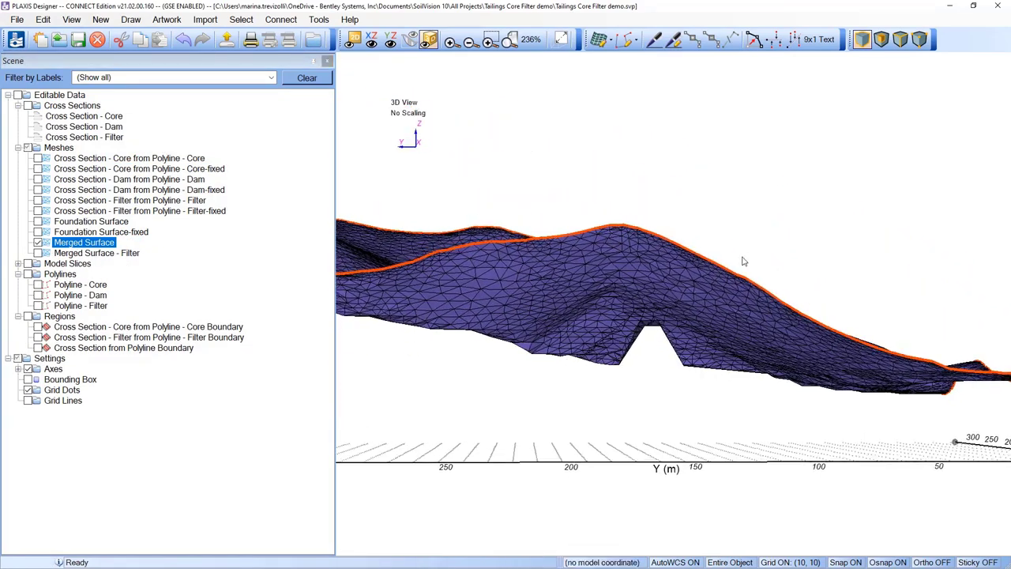
# Step: Rename the new merged surface as Merged Surface - Core
pyautogui.click(108, 245)
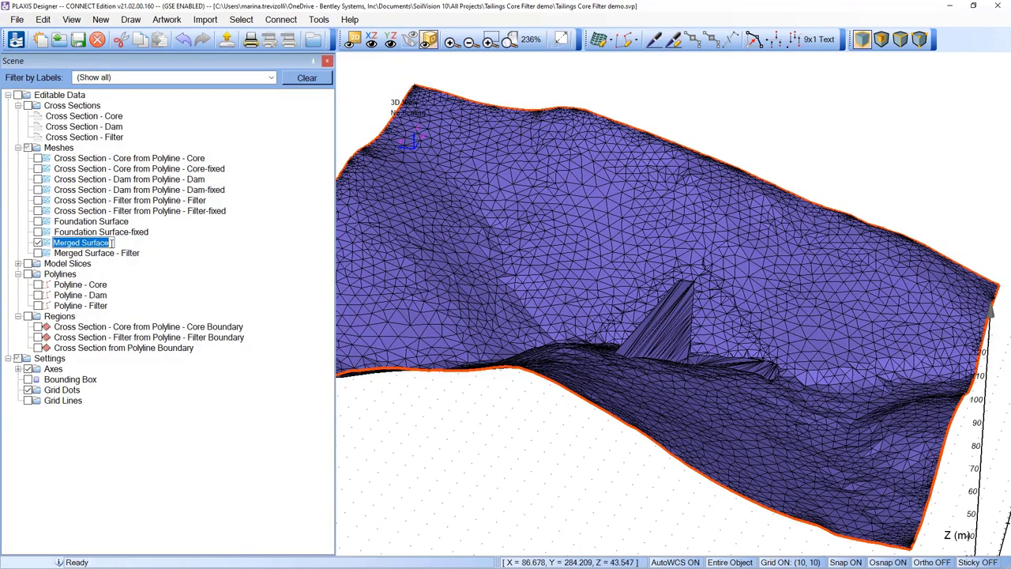
pyautogui.write('- Cor')
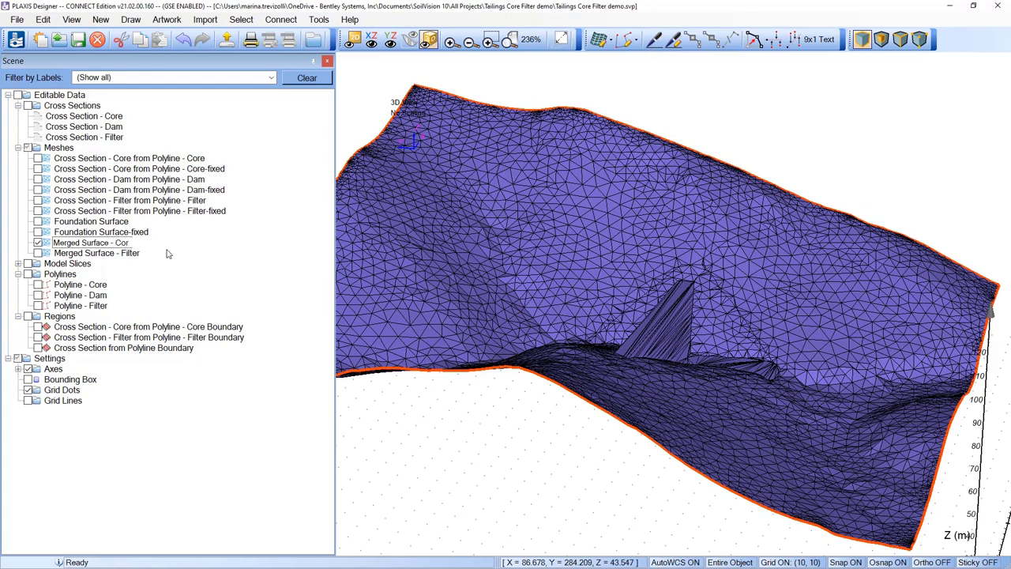
pyautogui.write('e')
pyautogui.press('Return')
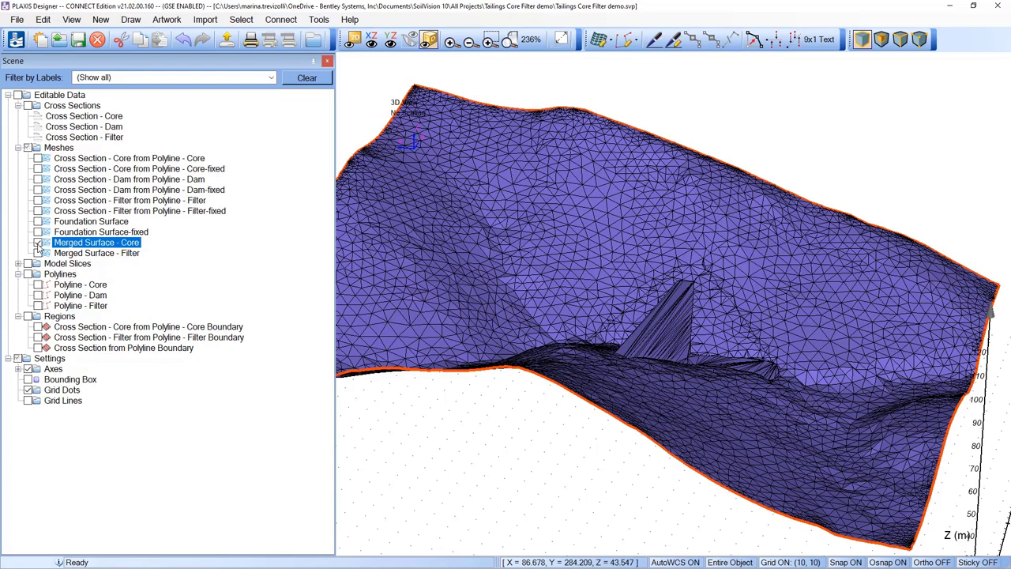
# Step: Display the fixed dam mesh and merge it with Merged Surface - Core into a new surface, keeping the upper elevations
pyautogui.click(38, 190)
pyautogui.moveTo(600, 261); pyautogui.dragTo(679, 236)
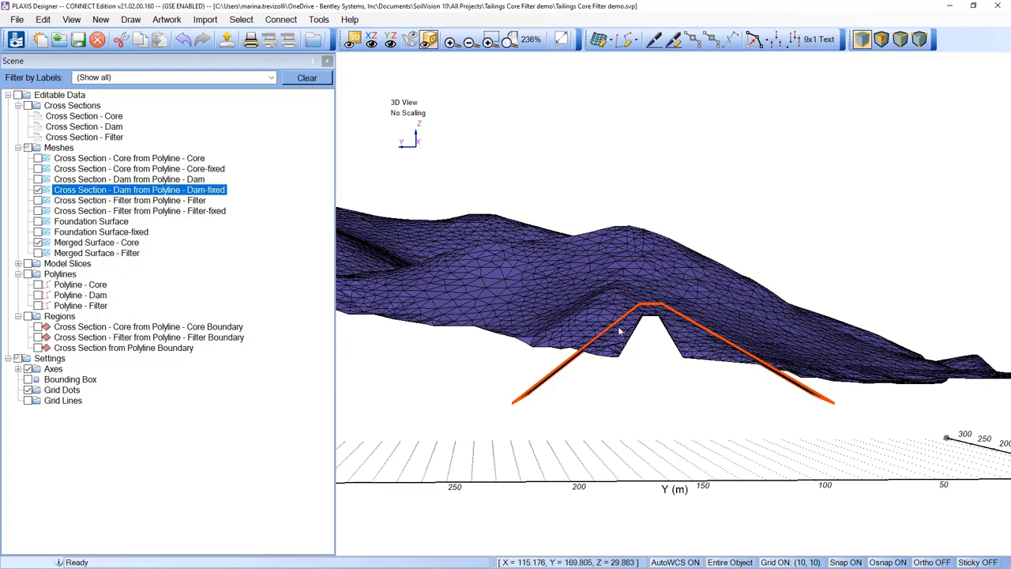
pyautogui.moveTo(659, 312); pyautogui.dragTo(421, 328)
pyautogui.click(123, 244)
pyautogui.keyDown('ctrl'); pyautogui.click(69, 195); pyautogui.keyUp('ctrl')
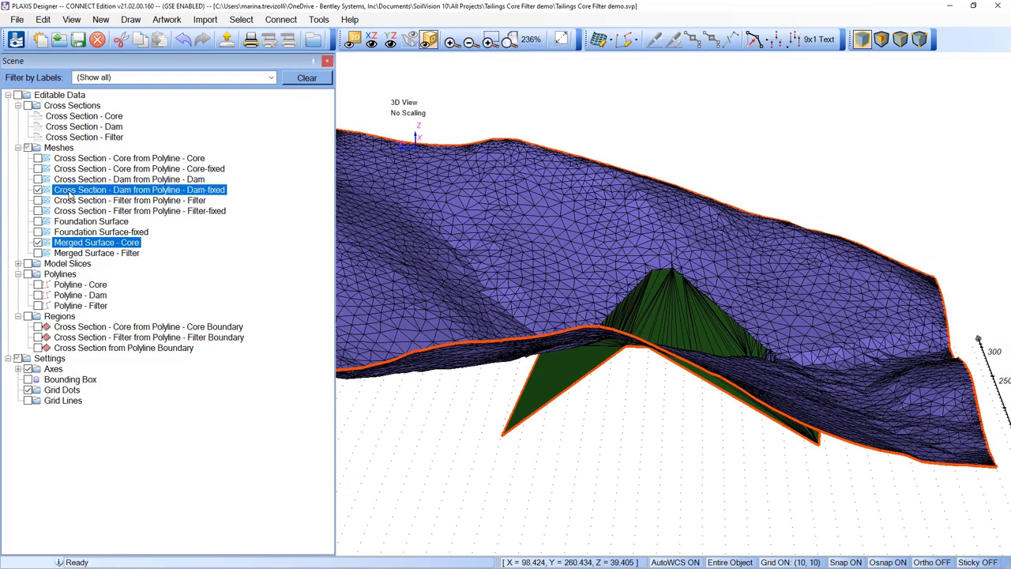
pyautogui.rightClick(70, 195)
pyautogui.moveTo(100, 197)
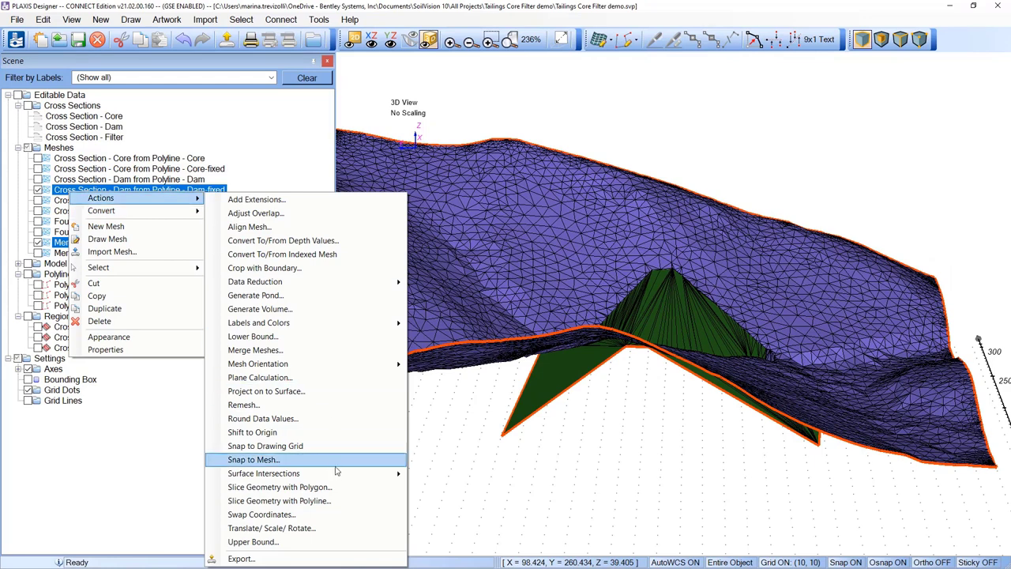
pyautogui.moveTo(336, 473)
pyautogui.click(470, 528)
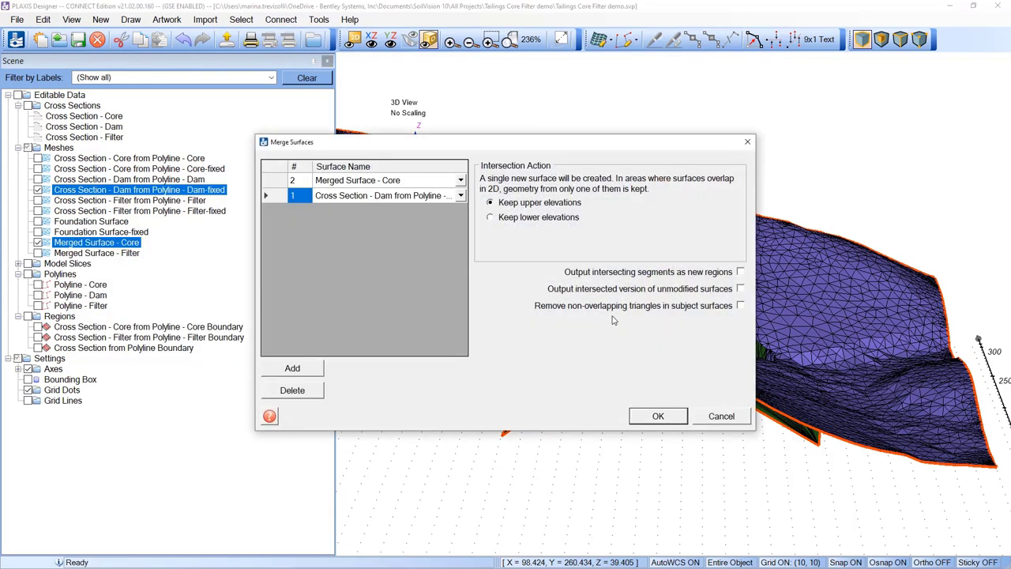
pyautogui.click(655, 416)
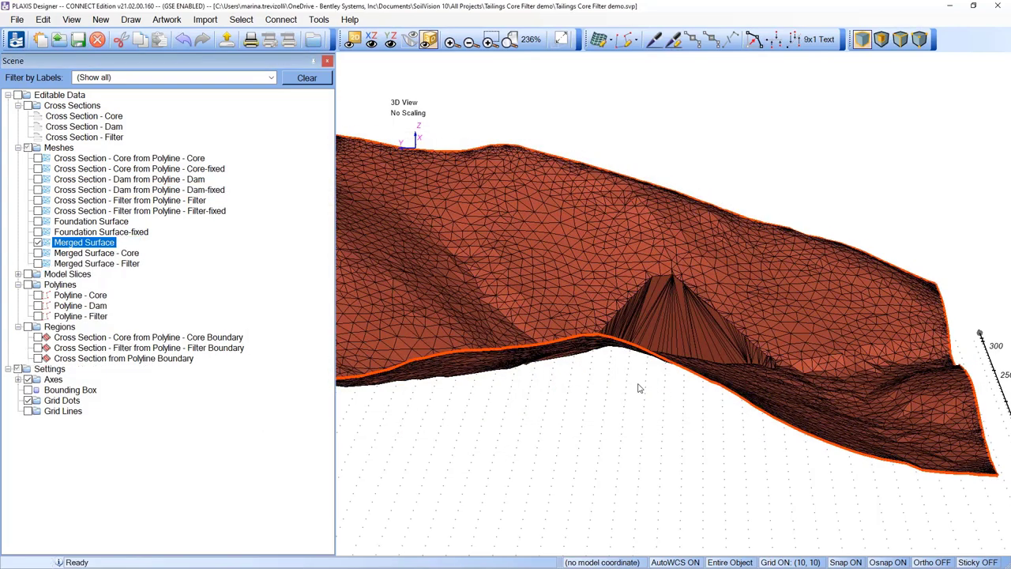
# Step: Rename the newest merged surface as Merged Surface - Dam
pyautogui.moveTo(638, 385); pyautogui.dragTo(584, 340)
pyautogui.click(109, 242)
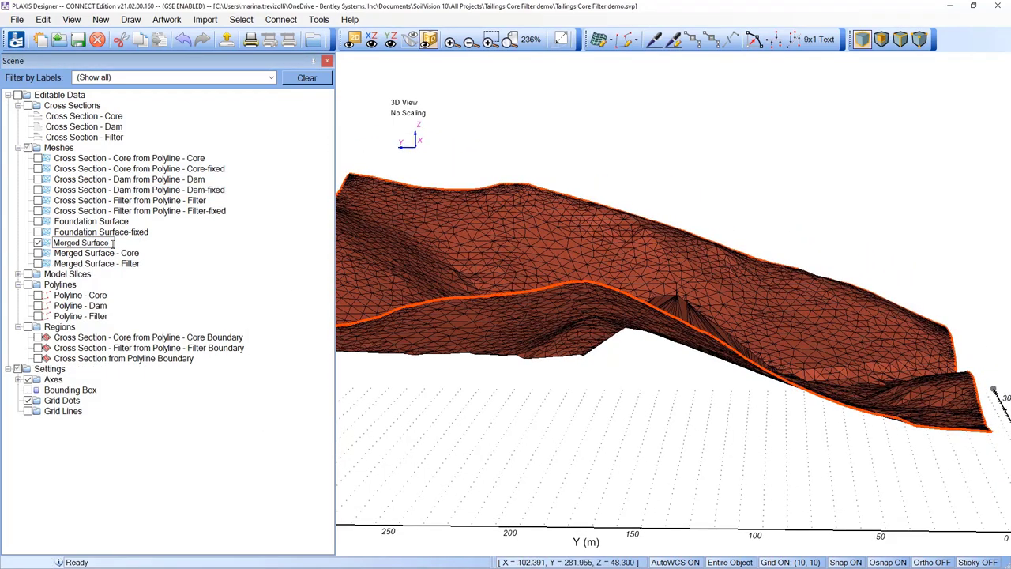
pyautogui.write('- Dam')
pyautogui.press('Return')
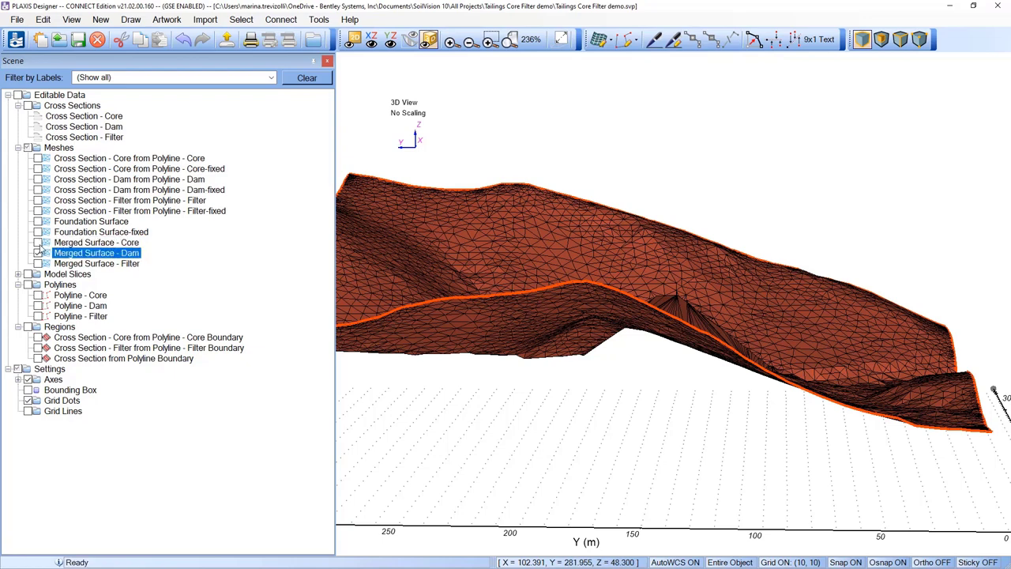
# Step: Display the core, dam and filter merged surfaces together with Foundation Surface in the YZ section at x = 140
pyautogui.click(38, 242)
pyautogui.click(38, 263)
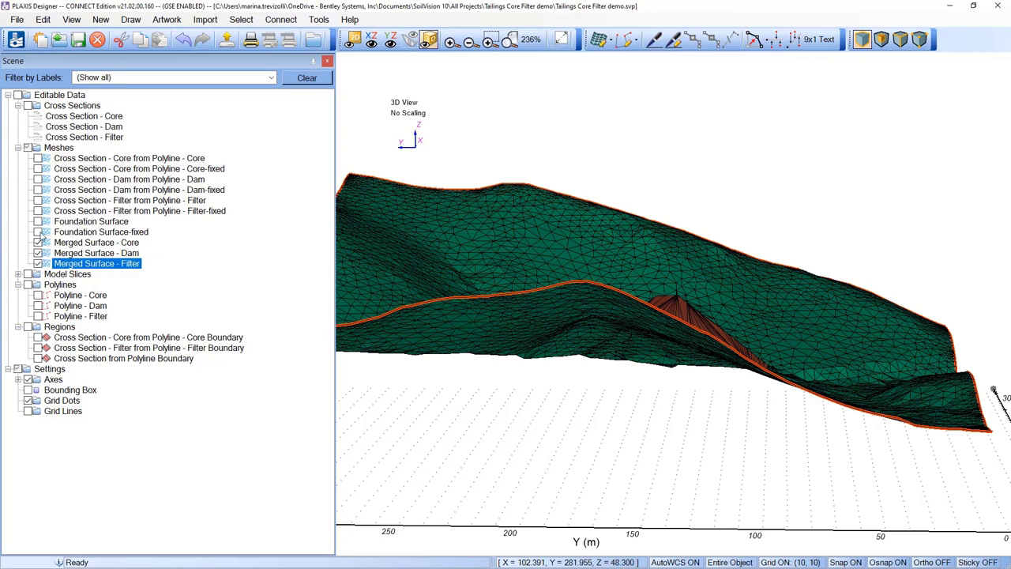
pyautogui.click(38, 222)
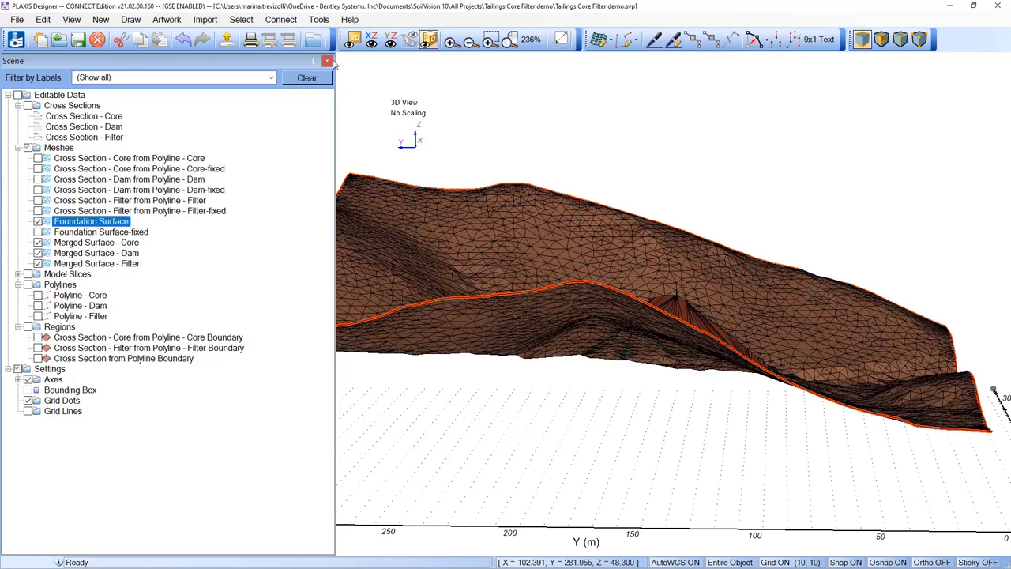
pyautogui.click(371, 41)
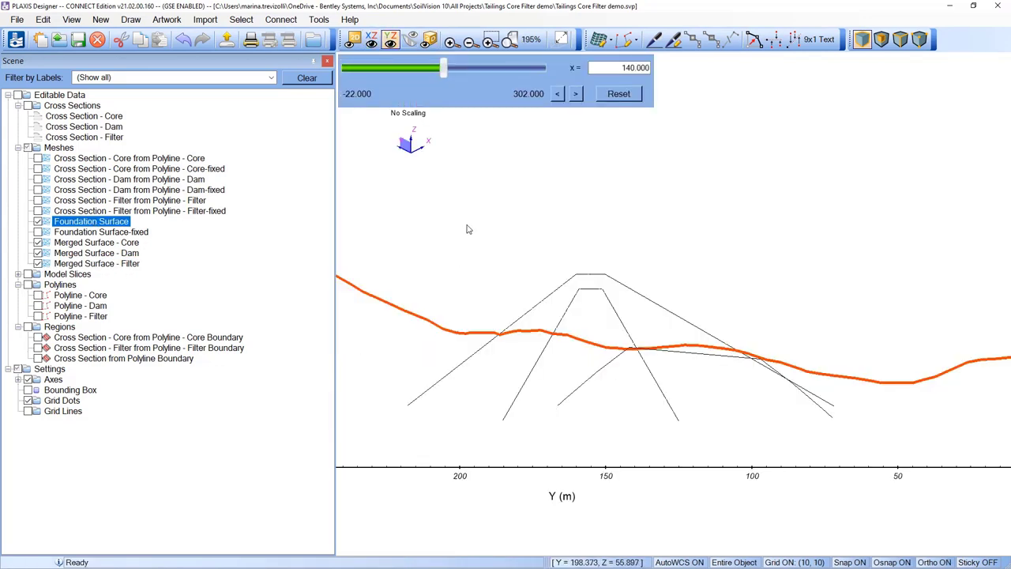
# Step: Check the displayed surfaces in the XZ section at y = 177.456, then return to the YZ section at x = 140
pyautogui.scroll(-5, 535, 264)
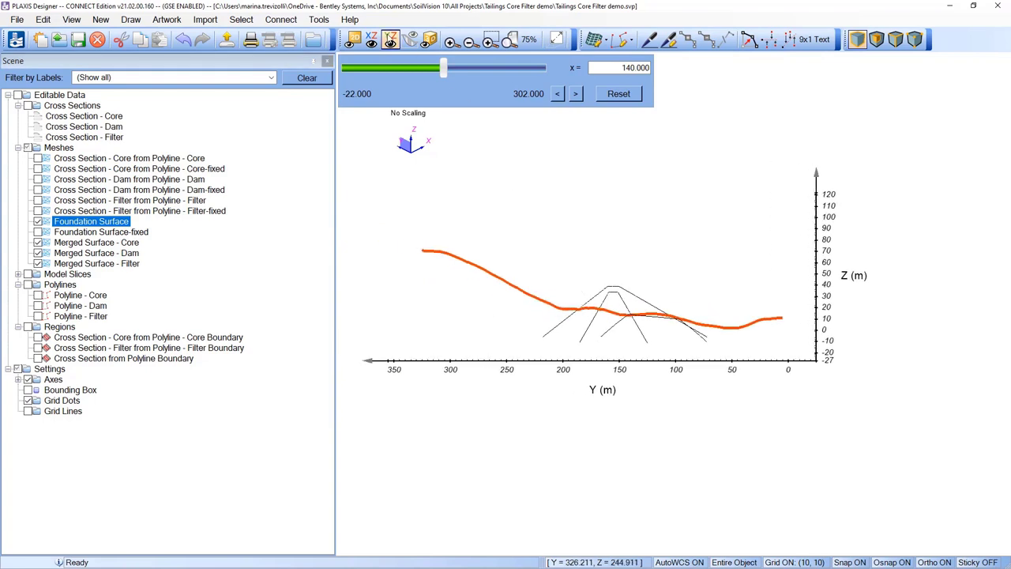
pyautogui.click(371, 40)
pyautogui.moveTo(354, 68); pyautogui.dragTo(450, 70)
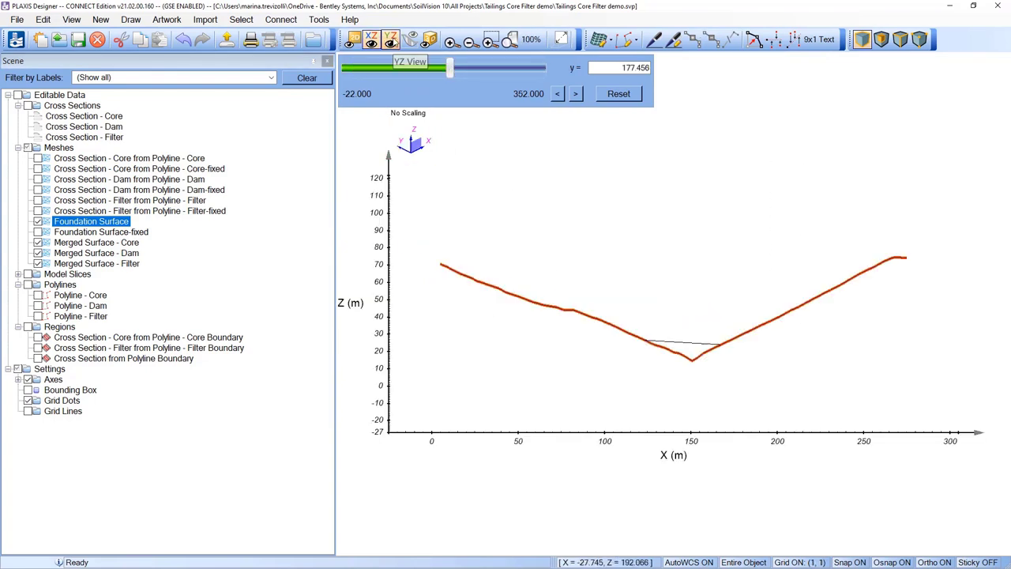
pyautogui.click(390, 40)
pyautogui.scroll(1, 599, 336)
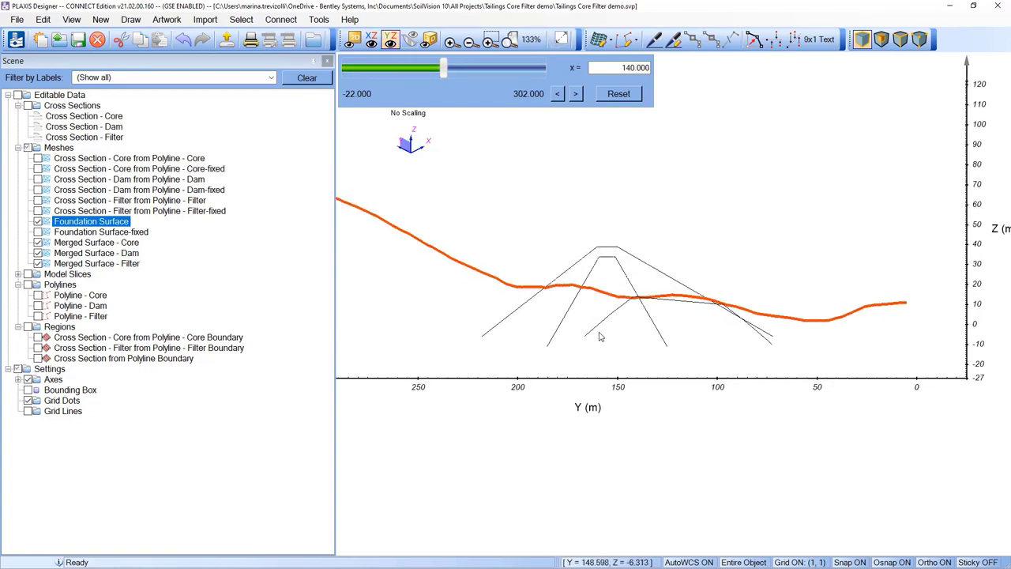
# Step: Compare Merged Surface - Filter with Foundation Surface and move the YZ section to x = 150.8
pyautogui.click(96, 262)
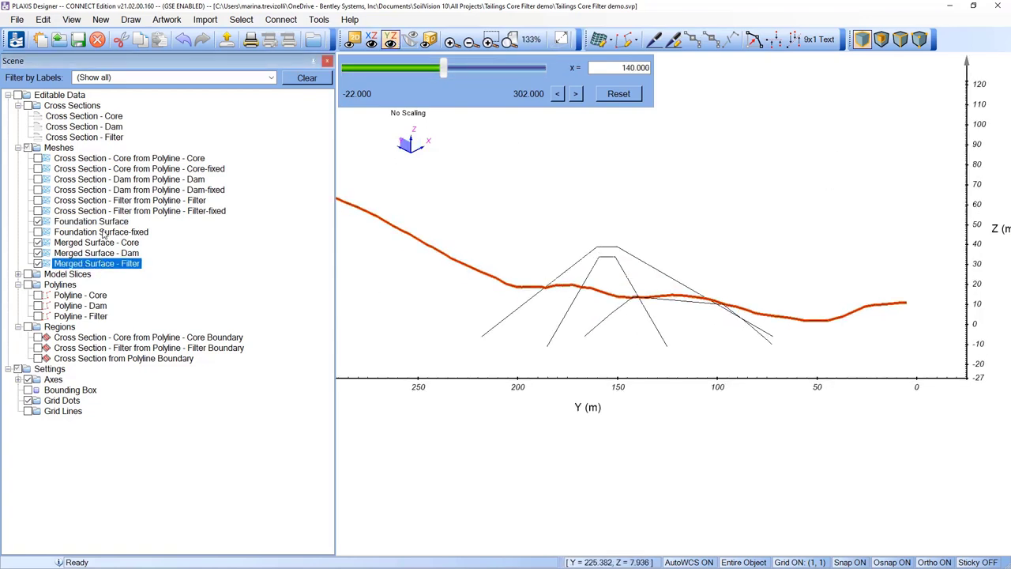
pyautogui.click(101, 222)
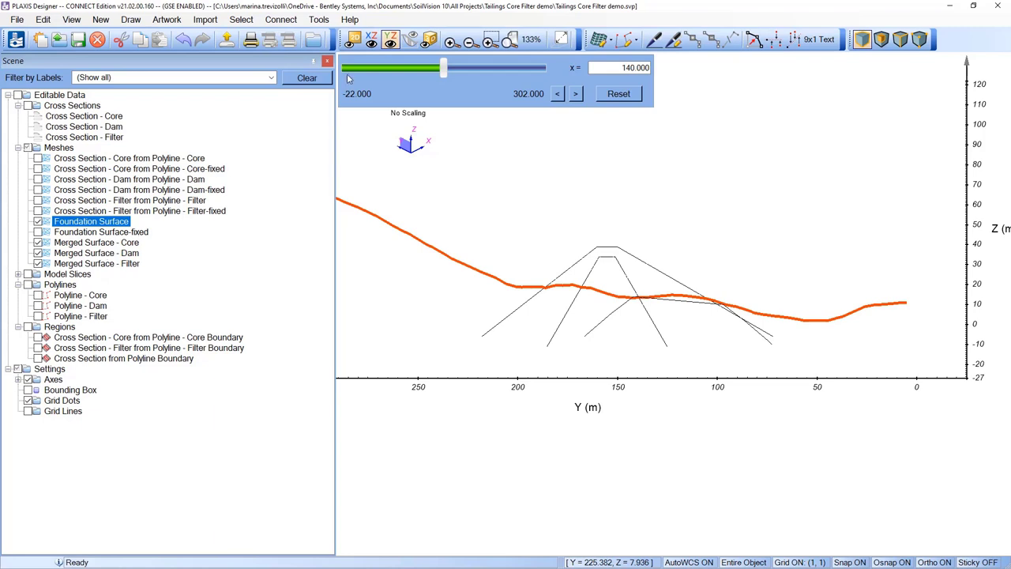
pyautogui.moveTo(442, 69)
pyautogui.mouseDown()
pyautogui.moveTo(409, 68)
pyautogui.moveTo(474, 69)
pyautogui.moveTo(463, 70)
pyautogui.mouseUp()
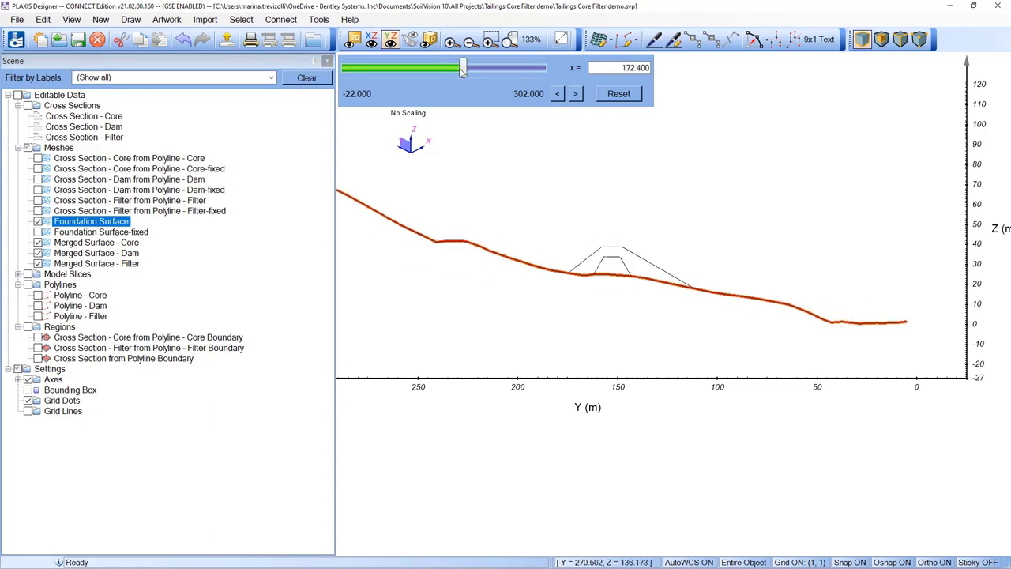
pyautogui.click(557, 93)
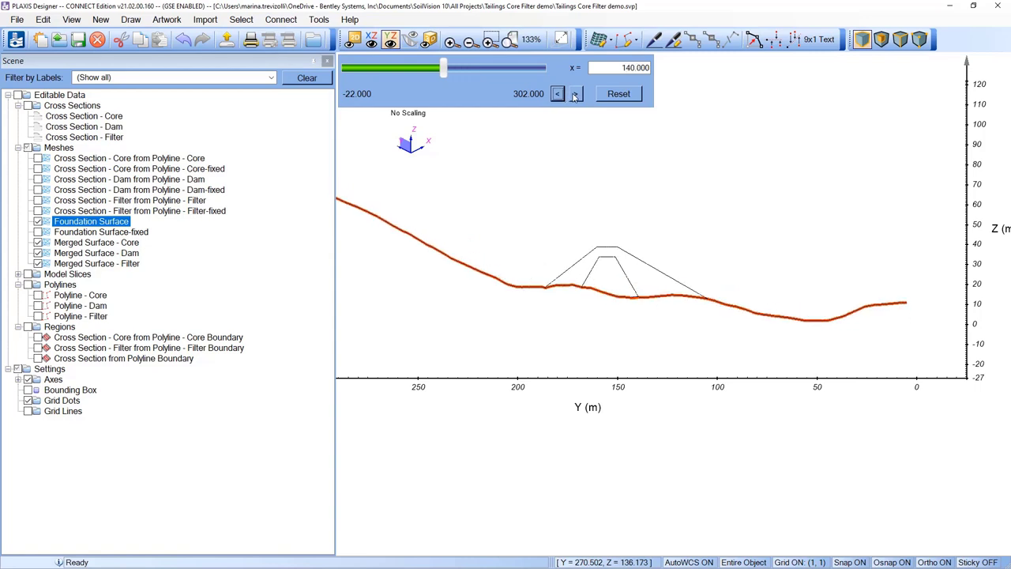
pyautogui.click(575, 95)
pyautogui.scroll(3, 621, 268)
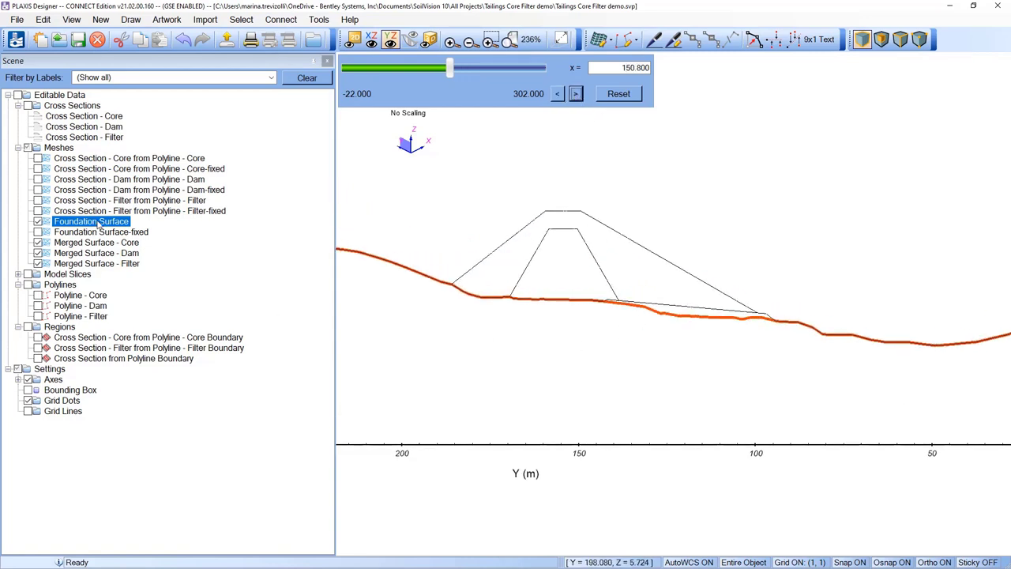
# Step: Highlight the filter, core and dam merged surfaces one after another to compare their profiles in the YZ section
pyautogui.click(90, 263)
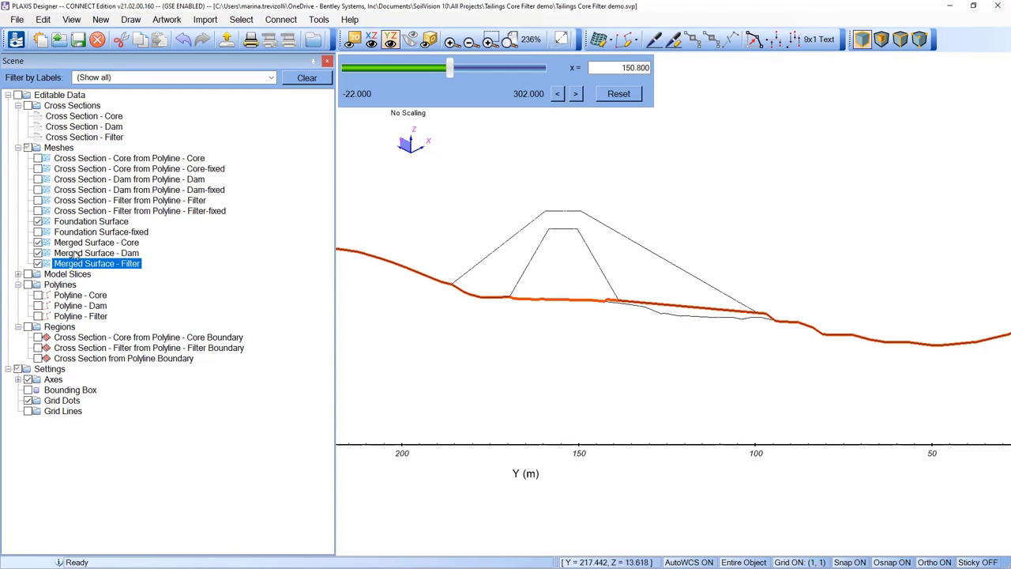
pyautogui.click(78, 245)
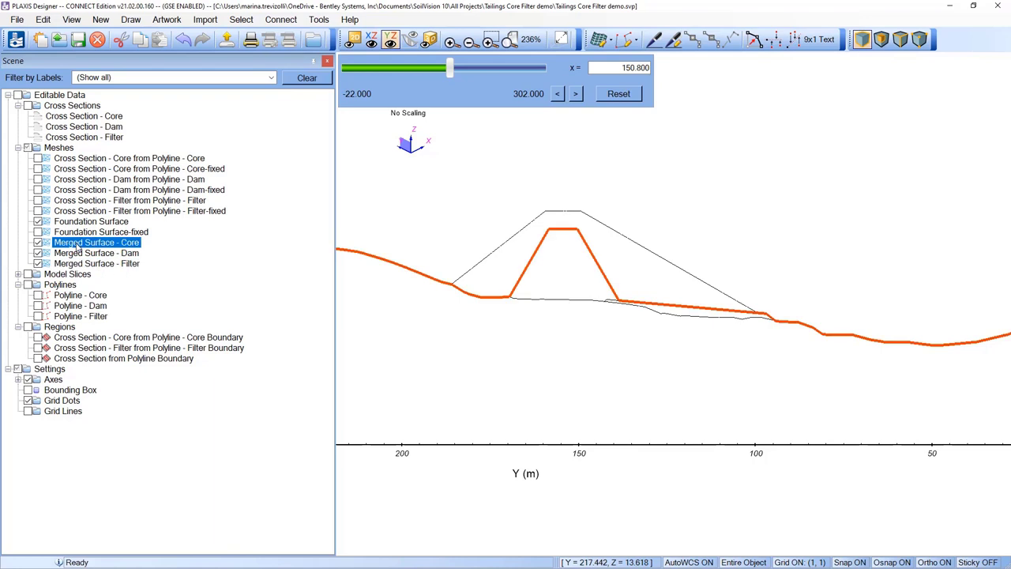
pyautogui.click(80, 253)
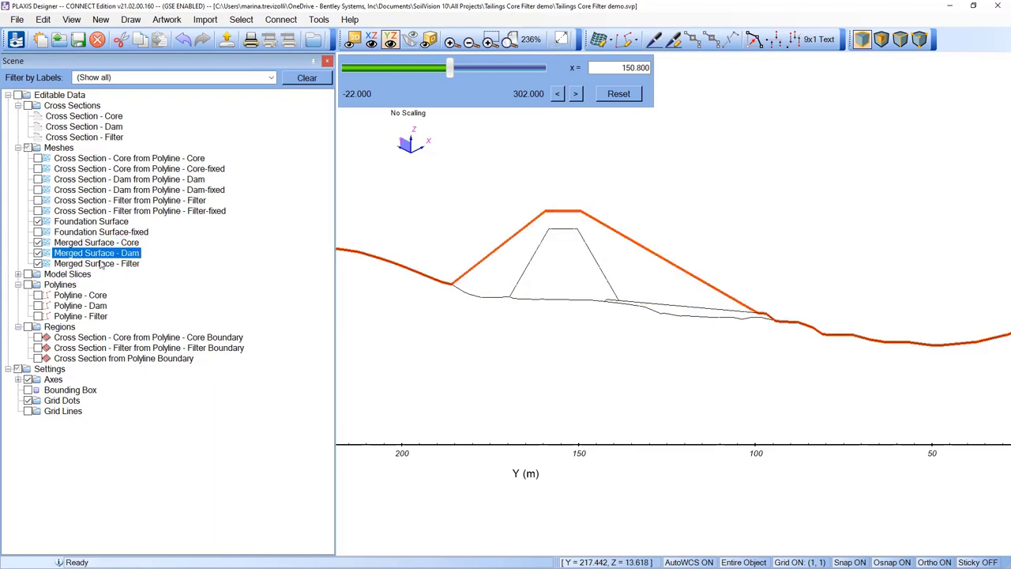
pyautogui.scroll(-5, 747, 354)
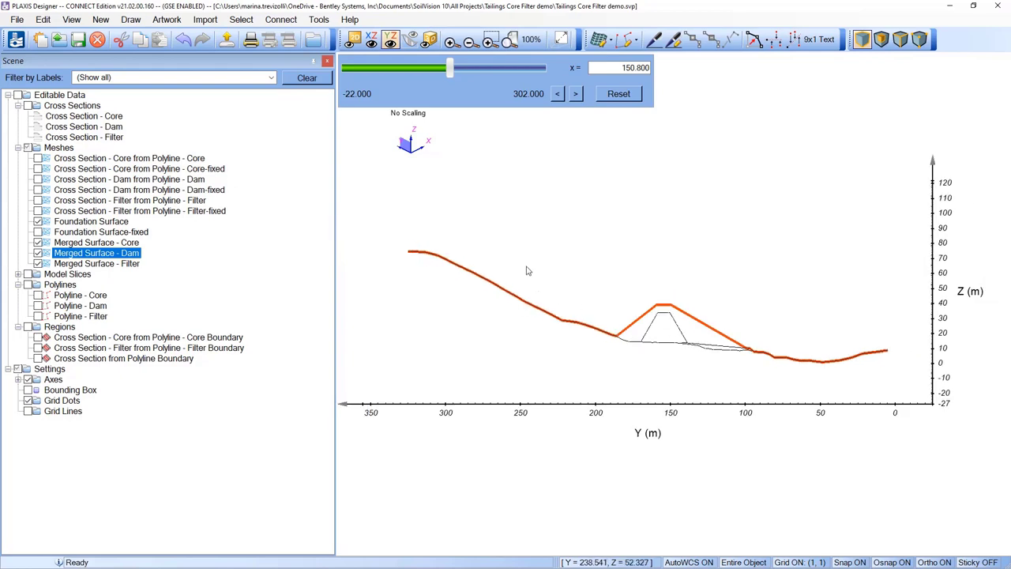
# Step: Inspect the foundation and merged surfaces together in the 3D view and clear the selection
pyautogui.click(428, 41)
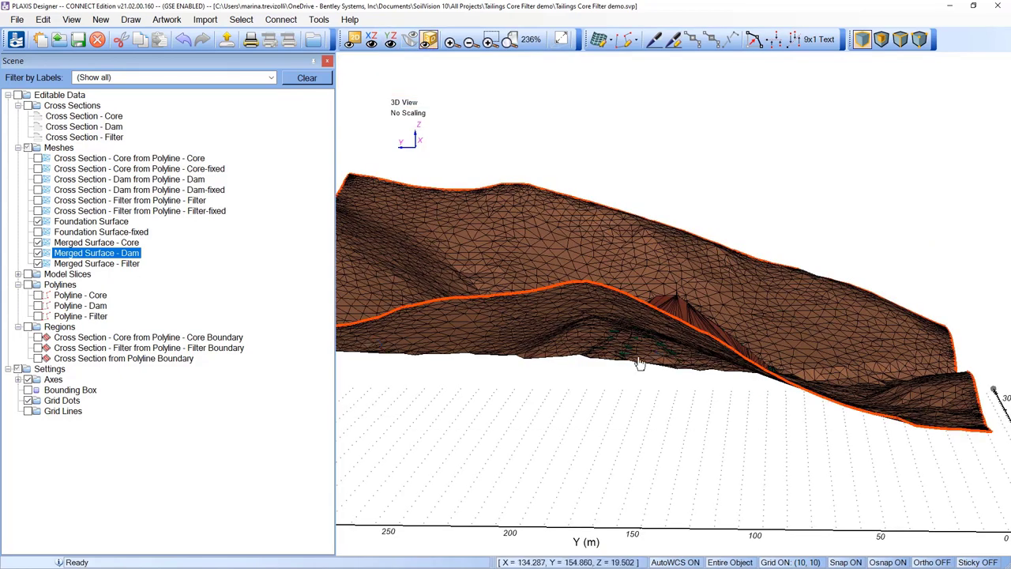
pyautogui.moveTo(638, 355); pyautogui.dragTo(599, 363)
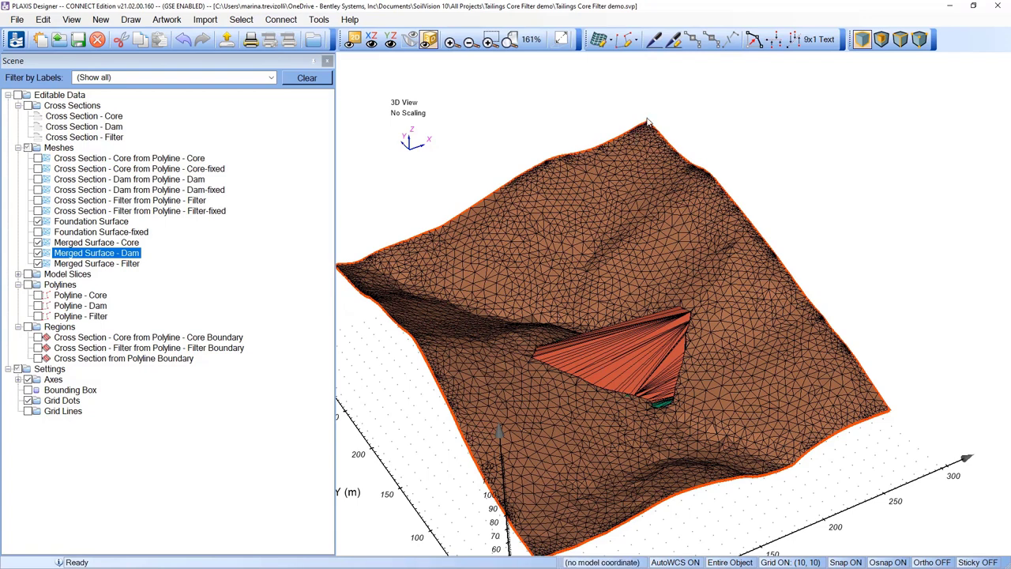
pyautogui.scroll(-1, 769, 402)
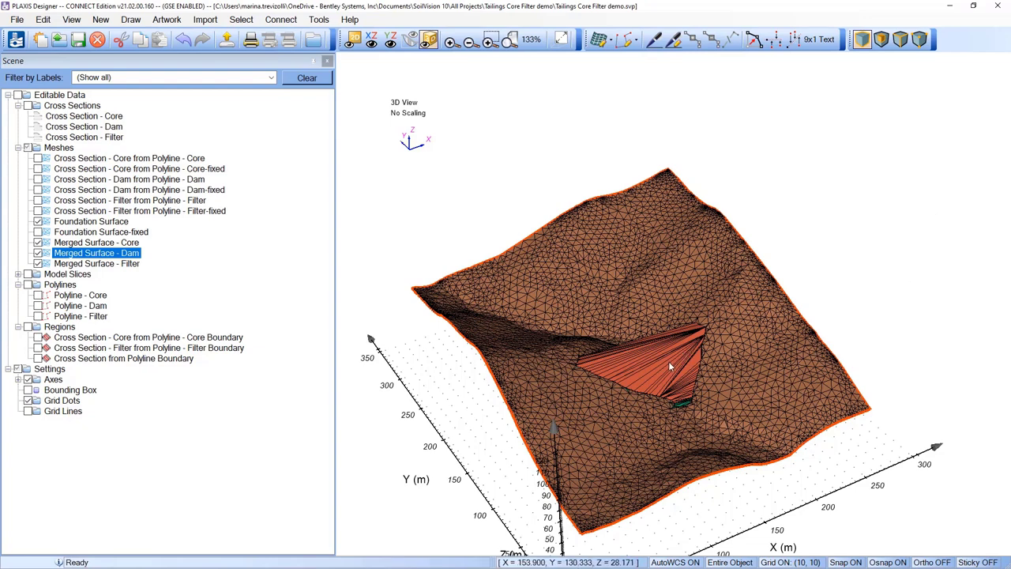
pyautogui.click(526, 216)
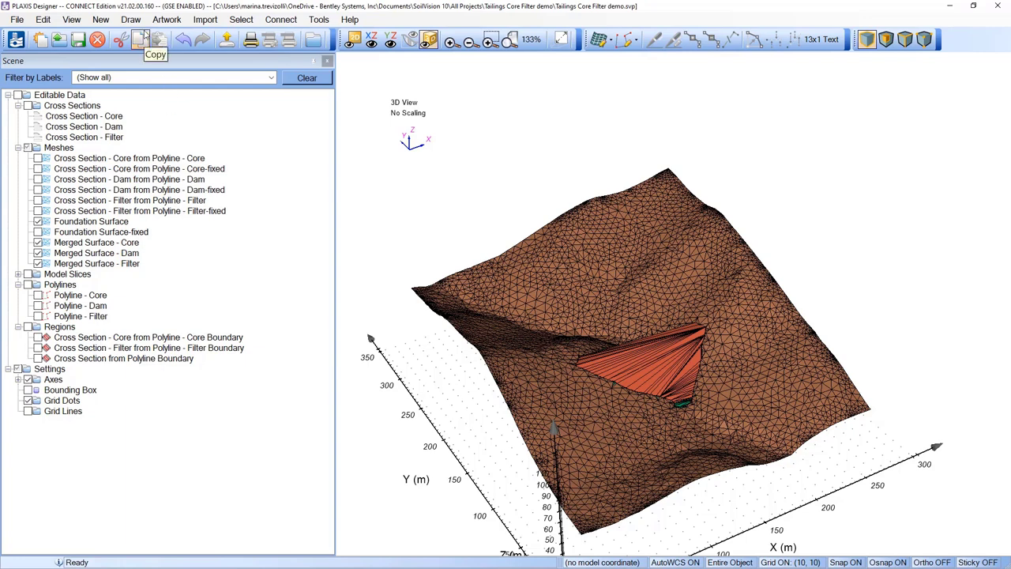
# Step: Create a region from the pasted vertices (10, 10), (10, 320), (270, 320) and (270, 10), and check it against the mesh edges
pyautogui.click(100, 19)
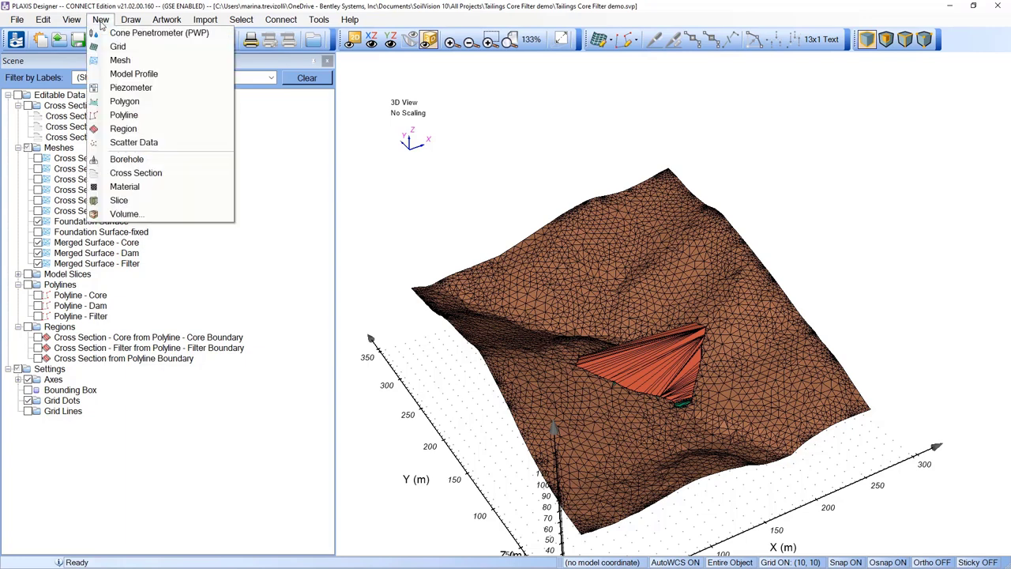
pyautogui.click(122, 128)
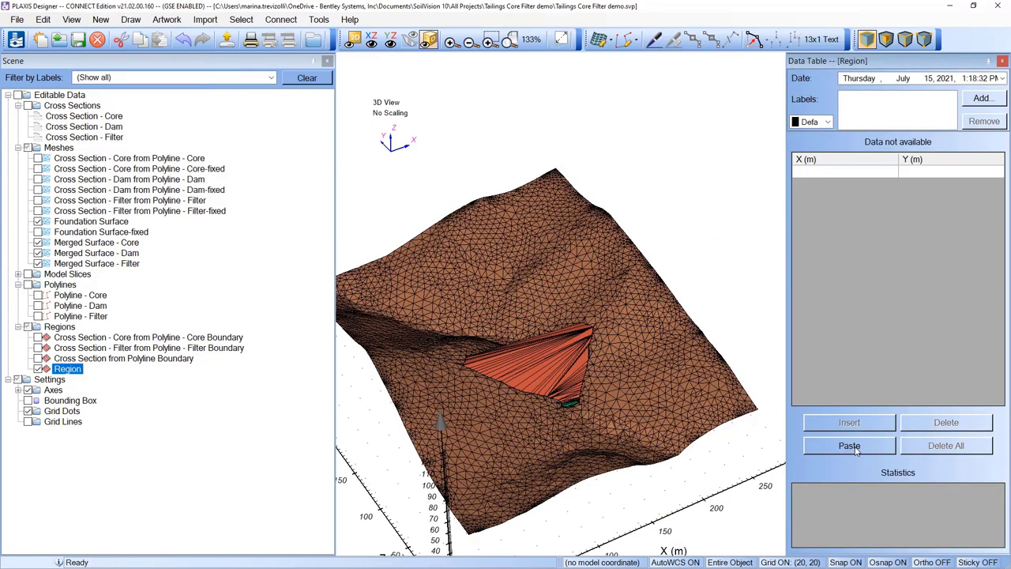
pyautogui.click(848, 445)
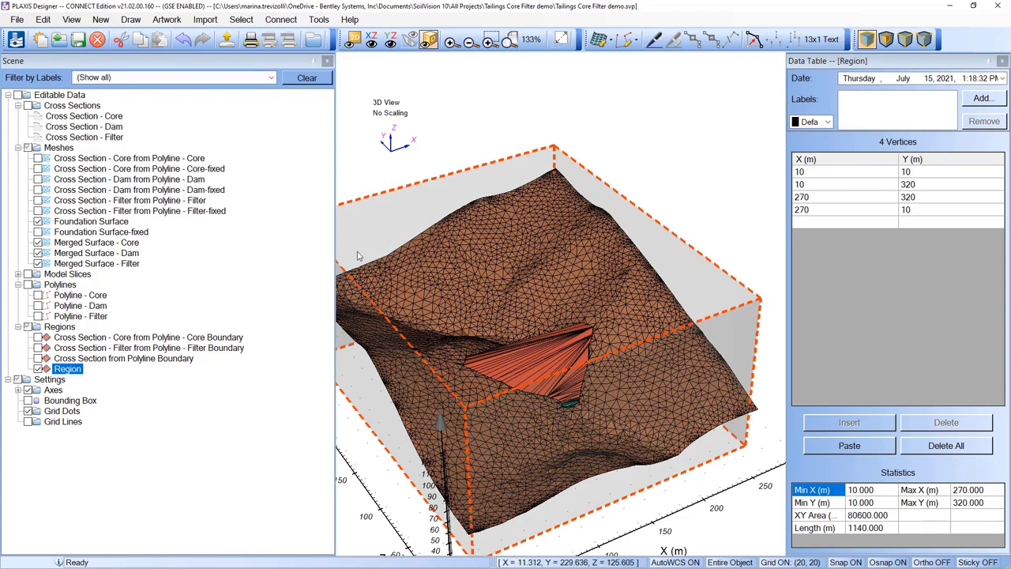
pyautogui.moveTo(535, 432); pyautogui.dragTo(553, 236)
pyautogui.moveTo(570, 105); pyautogui.dragTo(519, 134)
pyautogui.scroll(5, 518, 136)
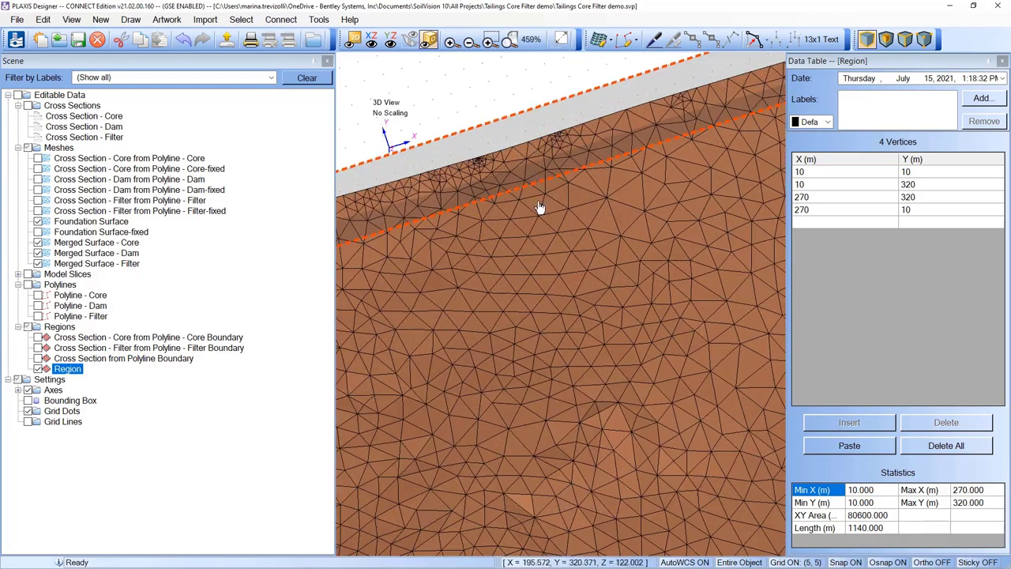
pyautogui.scroll(-4, 547, 205)
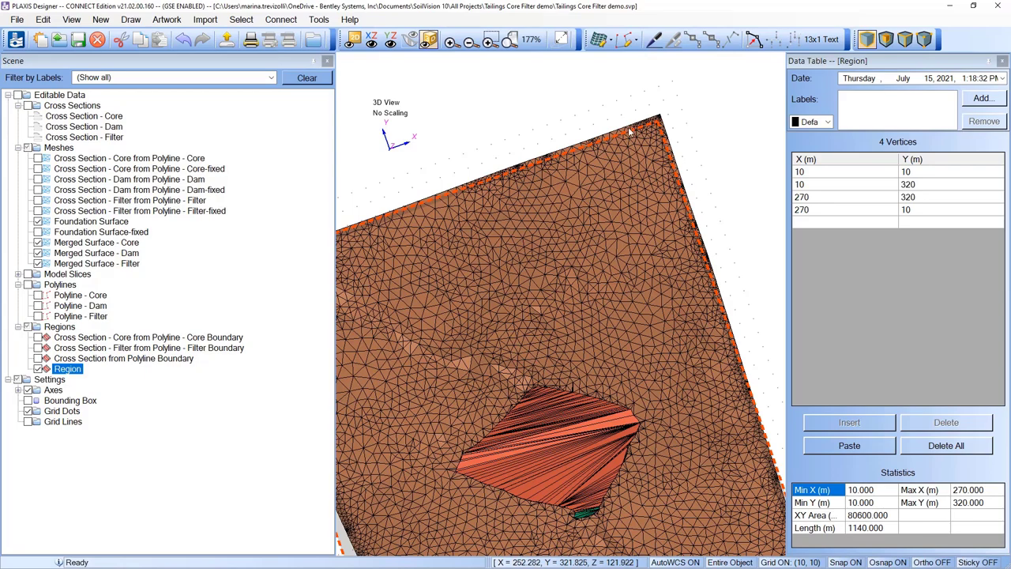
pyautogui.moveTo(534, 183); pyautogui.dragTo(588, 442)
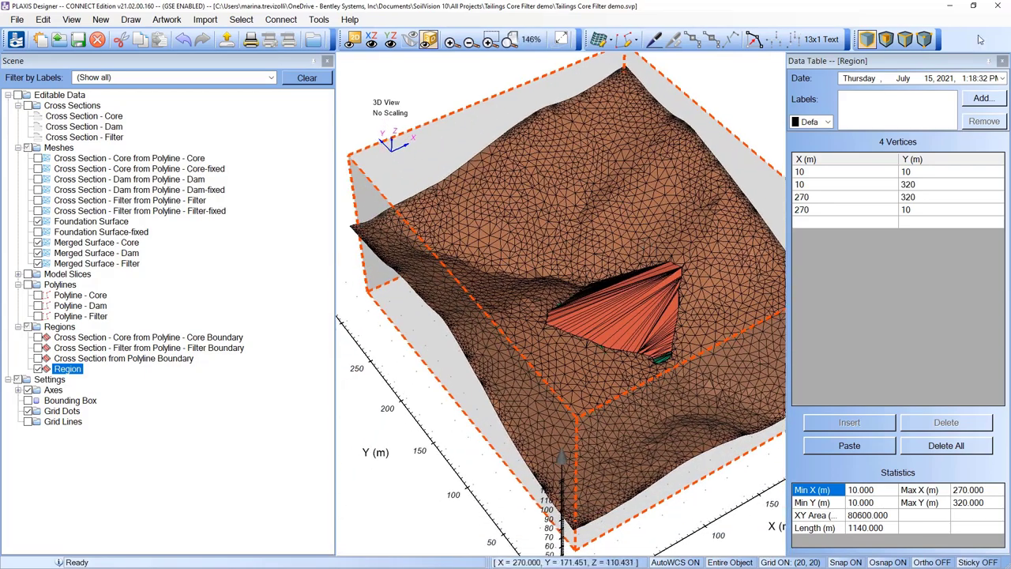
pyautogui.click(1002, 61)
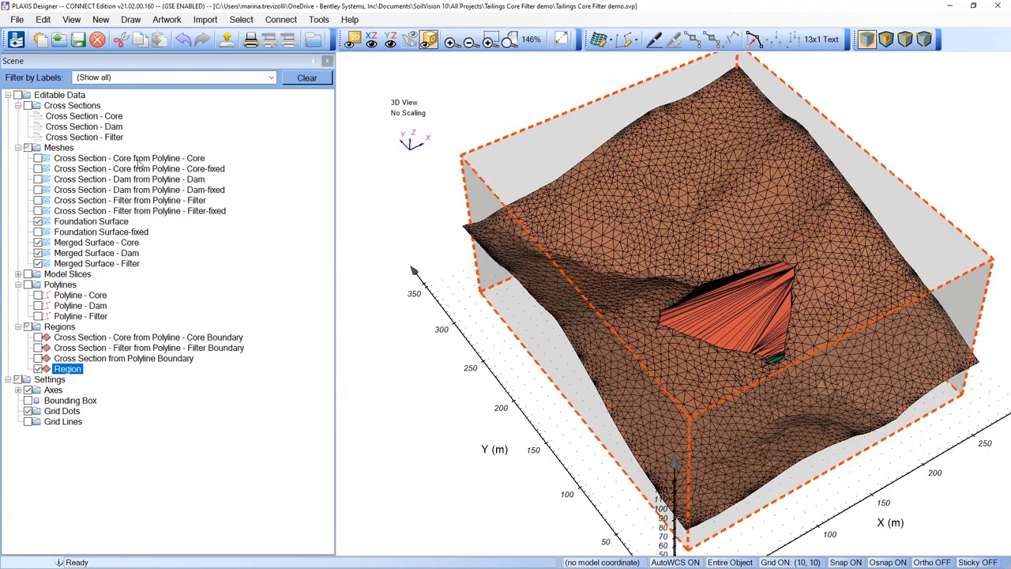
pyautogui.click(119, 226)
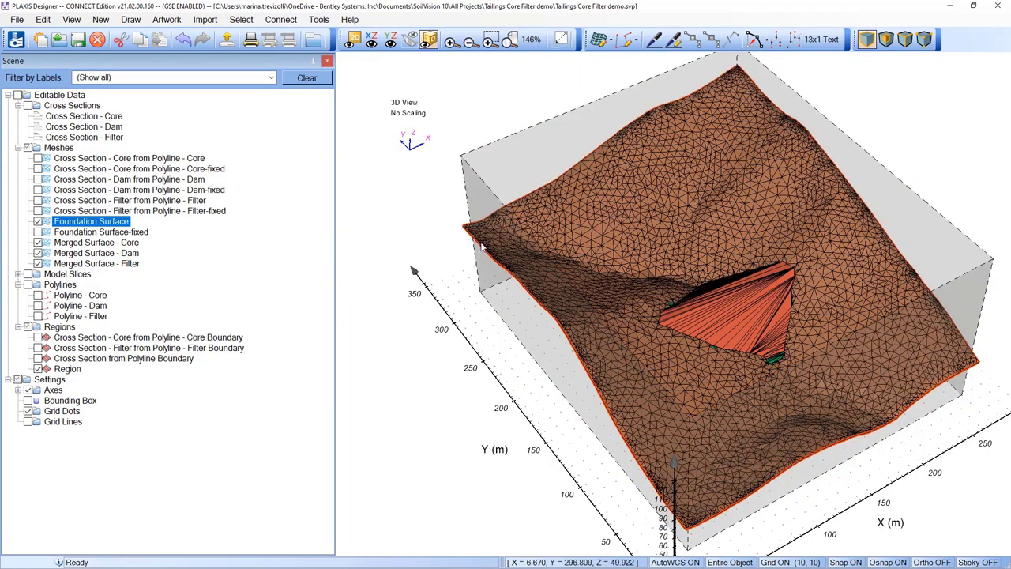
pyautogui.rightClick(89, 226)
pyautogui.moveTo(172, 244)
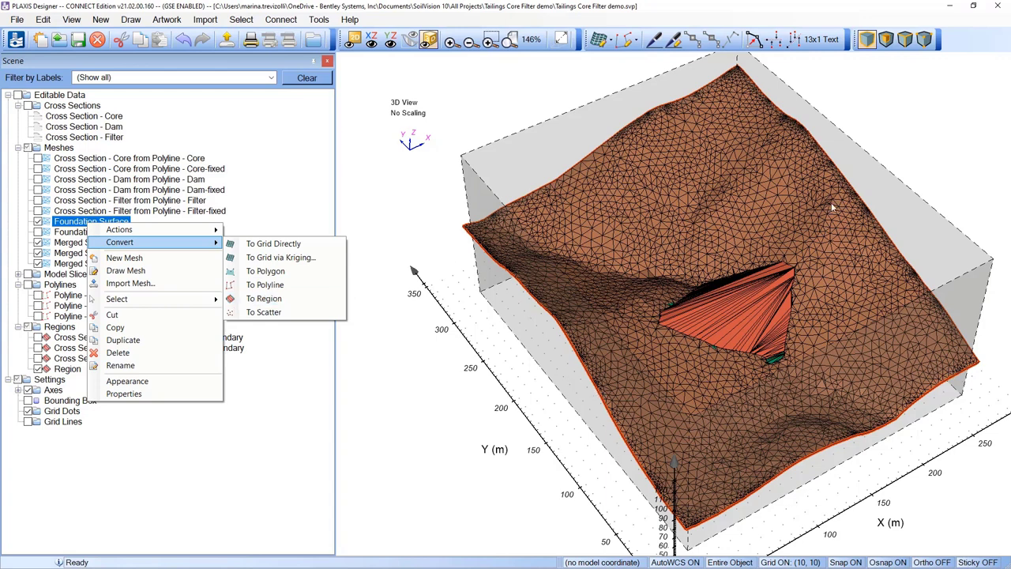
pyautogui.click(376, 222)
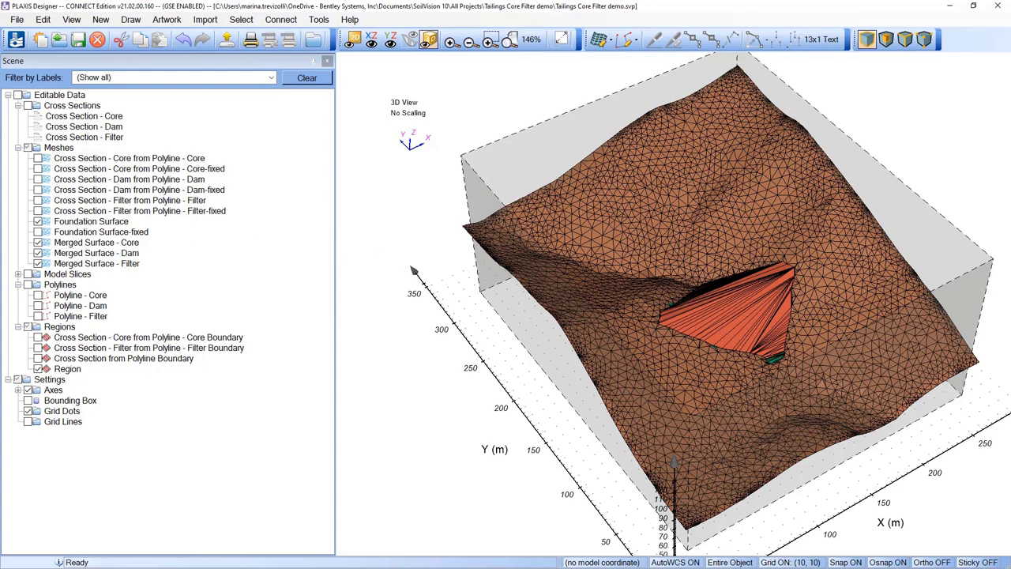
# Step: Rename the new region as Model Extents
pyautogui.click(68, 369)
pyautogui.click(68, 369)
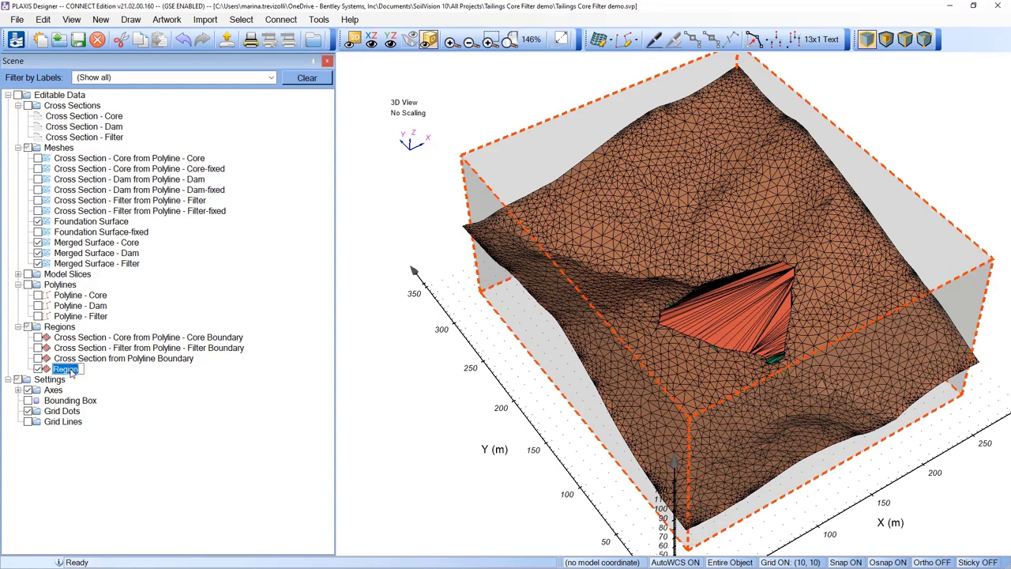
pyautogui.write('Model Extents')
pyautogui.press('Return')
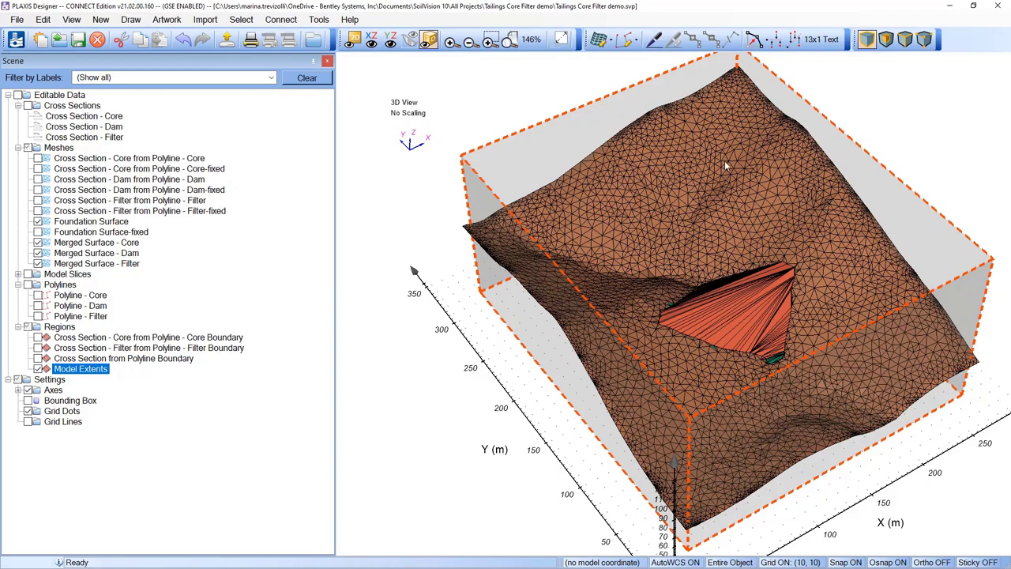
# Step: Inspect the model inside its extents and the valley behind the dam with the Merged Surface - Dam mesh highlighted
pyautogui.moveTo(553, 358); pyautogui.dragTo(719, 229)
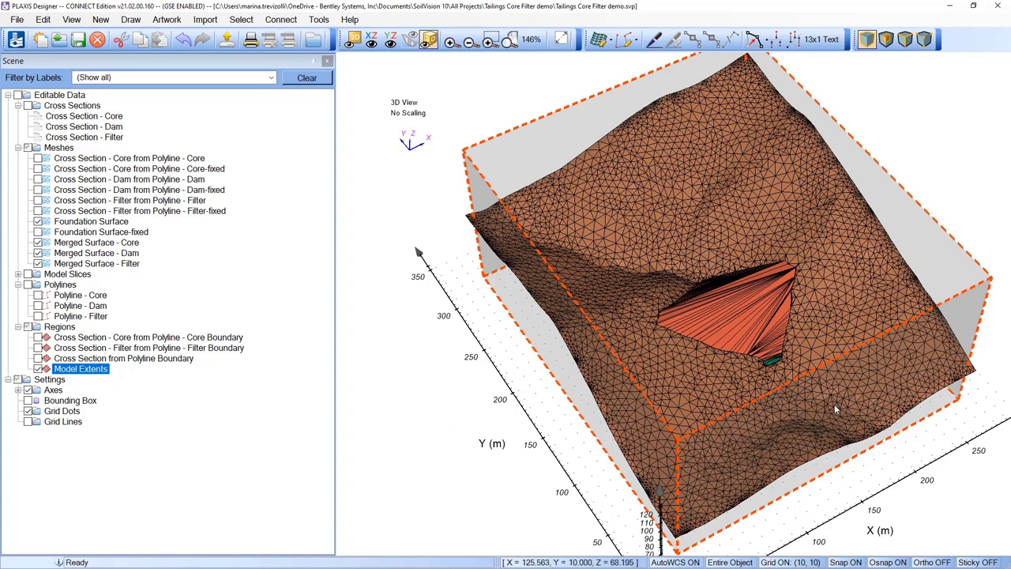
pyautogui.moveTo(805, 411); pyautogui.dragTo(826, 391)
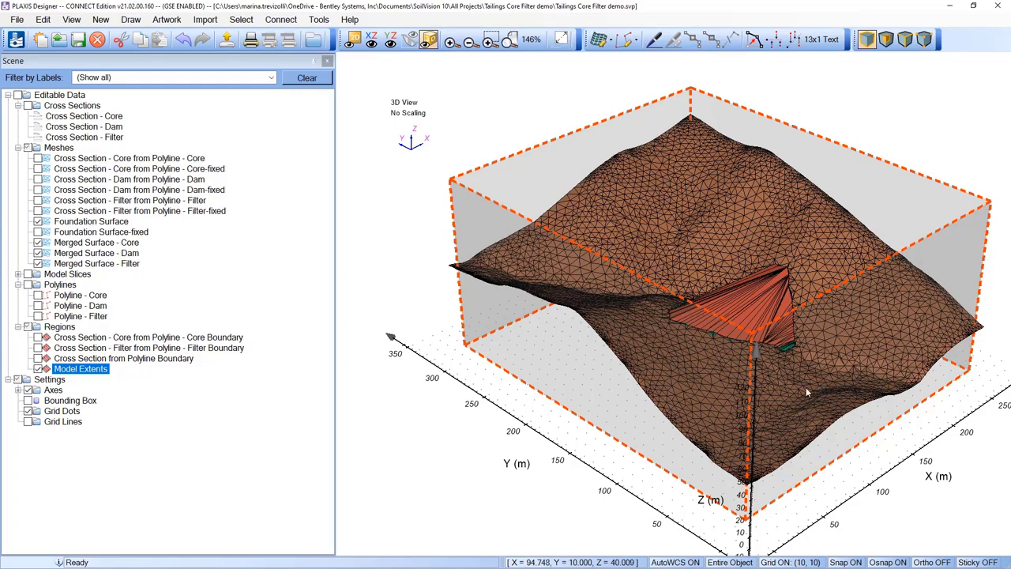
pyautogui.moveTo(783, 350); pyautogui.dragTo(766, 406)
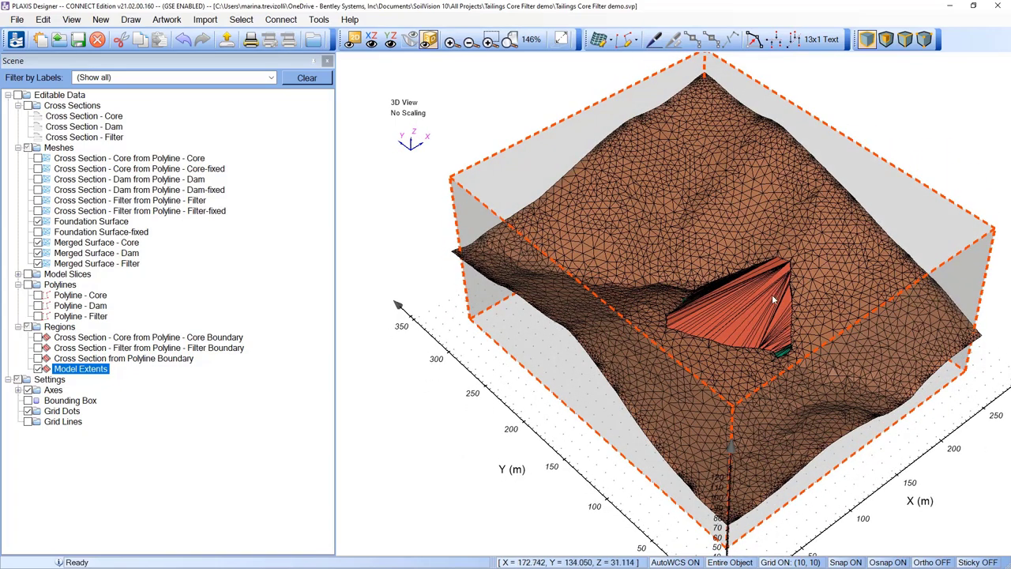
pyautogui.click(119, 254)
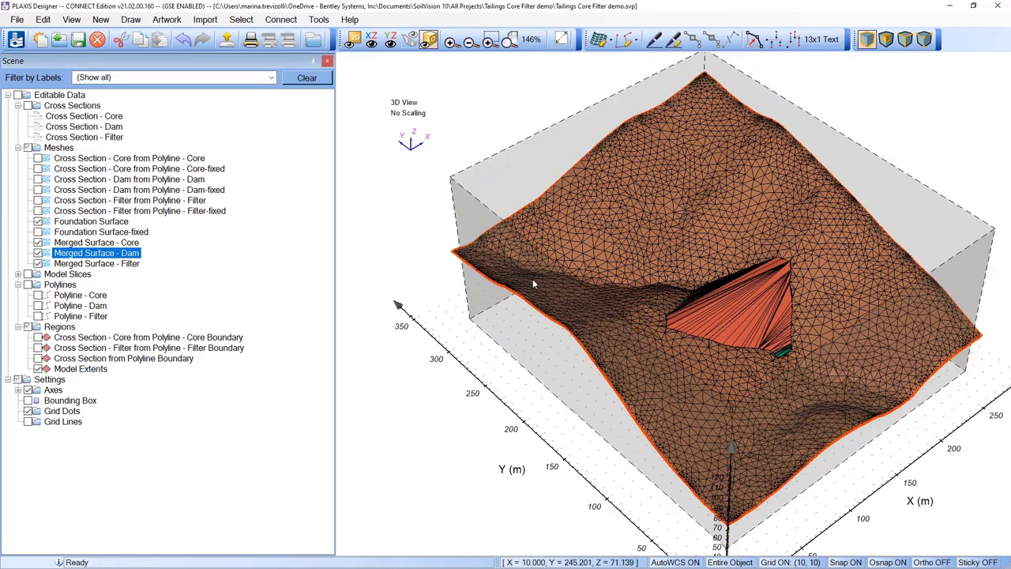
pyautogui.moveTo(469, 282); pyautogui.dragTo(551, 337)
pyautogui.scroll(2, 699, 302)
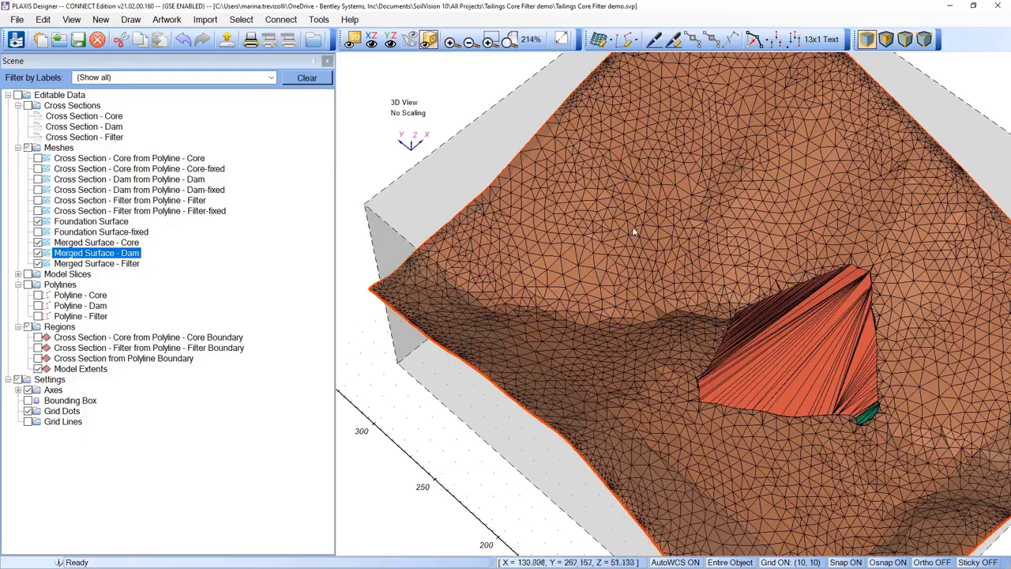
pyautogui.moveTo(700, 302); pyautogui.dragTo(621, 277)
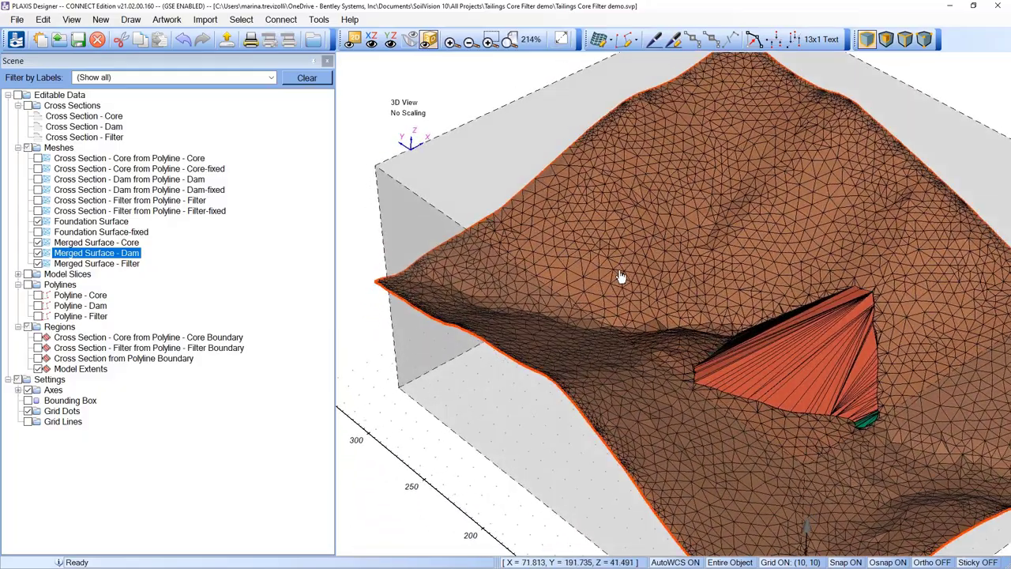
# Step: Generate a pond on Merged Surface - Dam from a point in the valley behind the dam (about X 138, Y 237) at elevation 37
pyautogui.rightClick(103, 256)
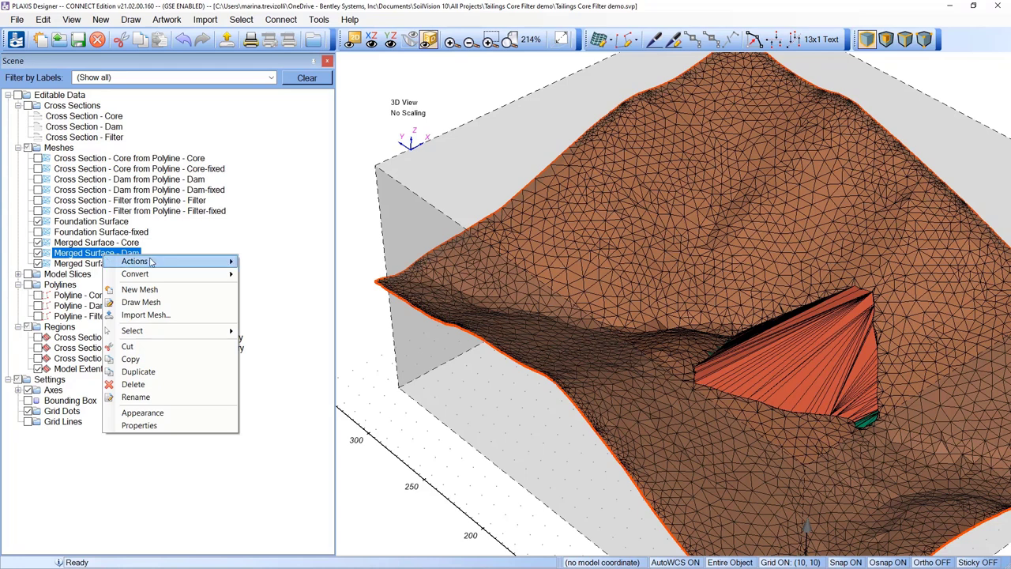
pyautogui.moveTo(156, 265)
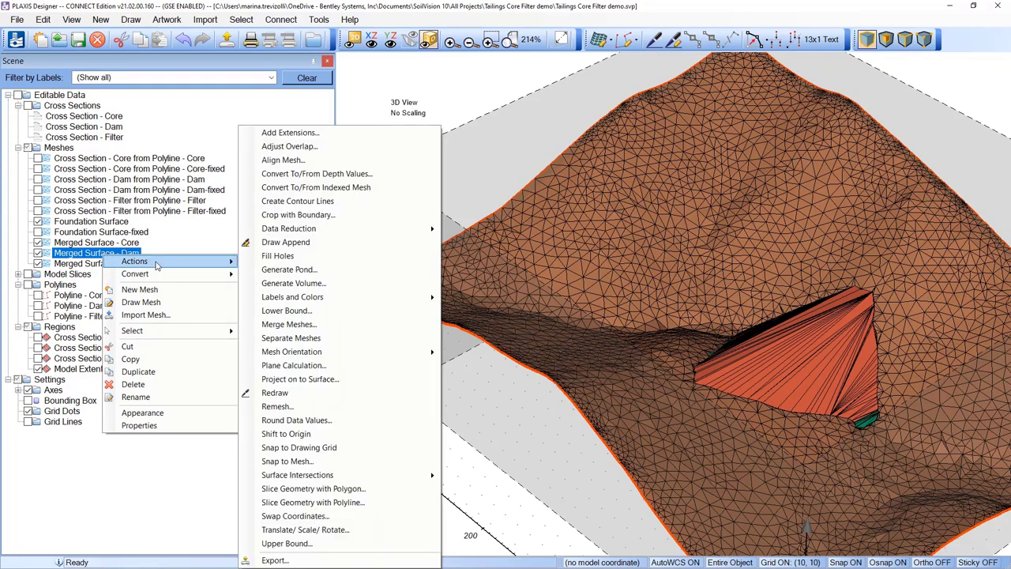
pyautogui.click(306, 269)
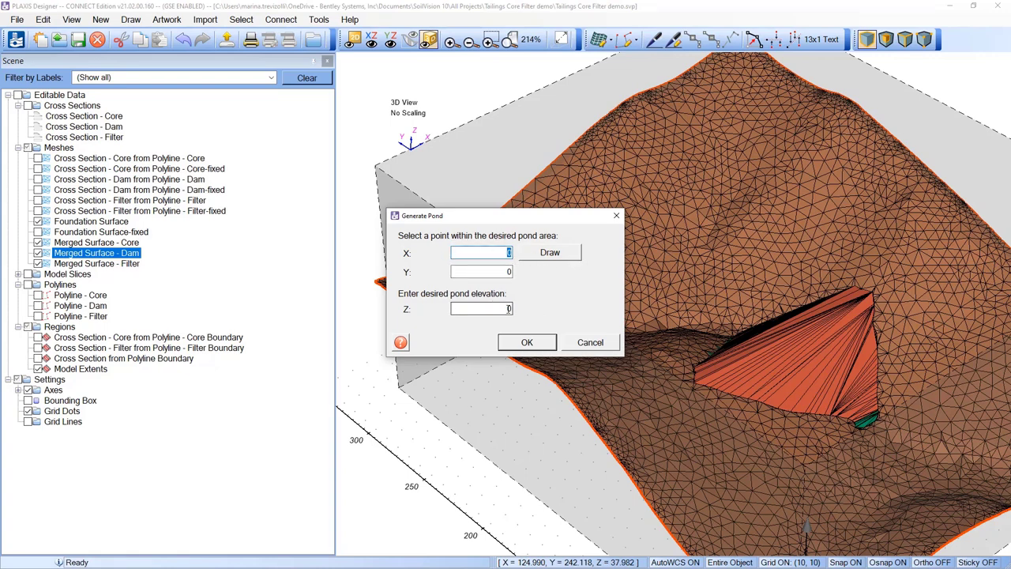
pyautogui.click(544, 255)
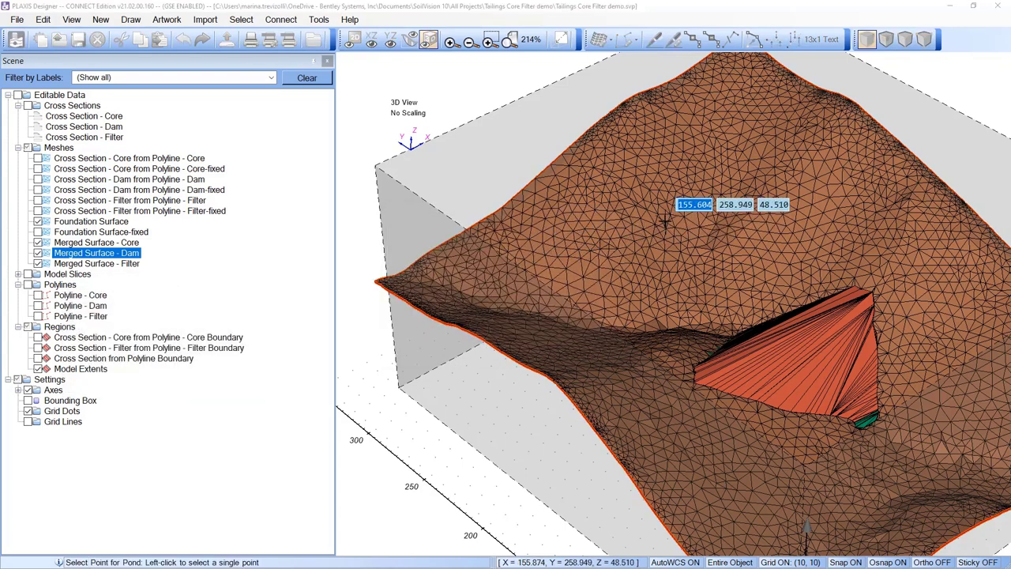
pyautogui.click(670, 267)
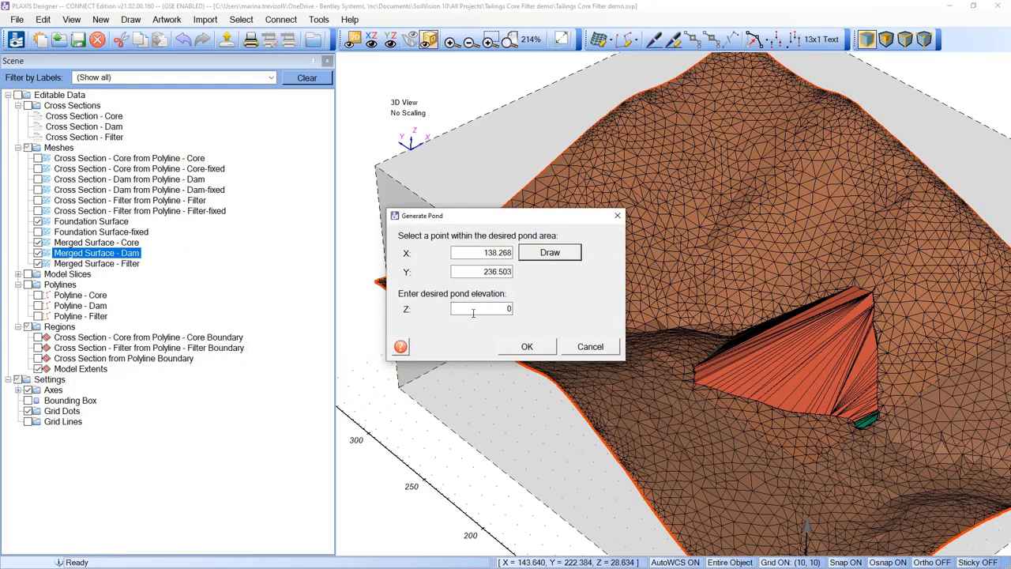
pyautogui.doubleClick(509, 309)
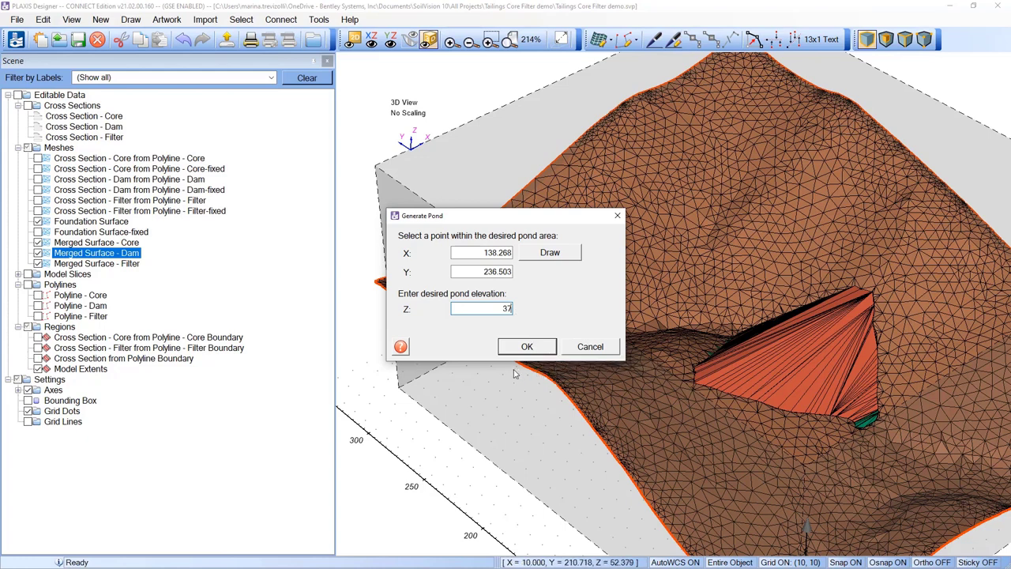
pyautogui.click(522, 348)
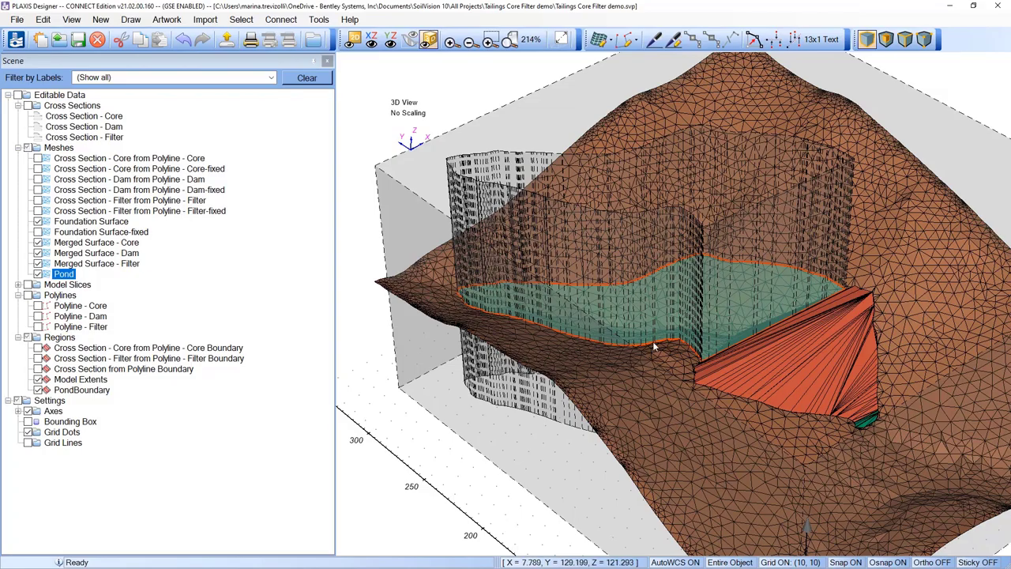
# Step: Highlight the PondBoundary region and the Pond mesh in turn to examine the pond's outline behind the dam
pyautogui.moveTo(745, 311); pyautogui.dragTo(694, 356)
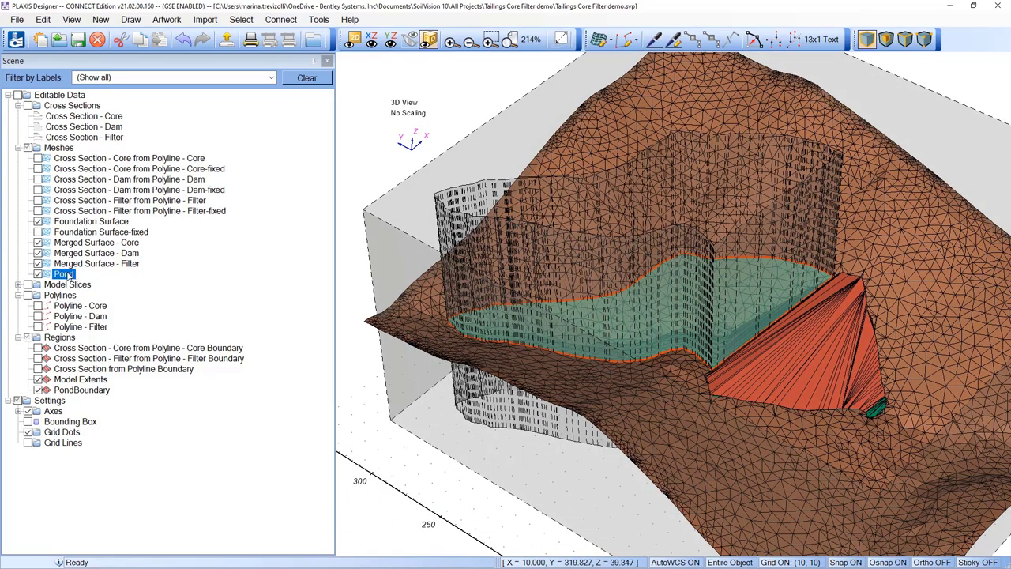
pyautogui.click(82, 390)
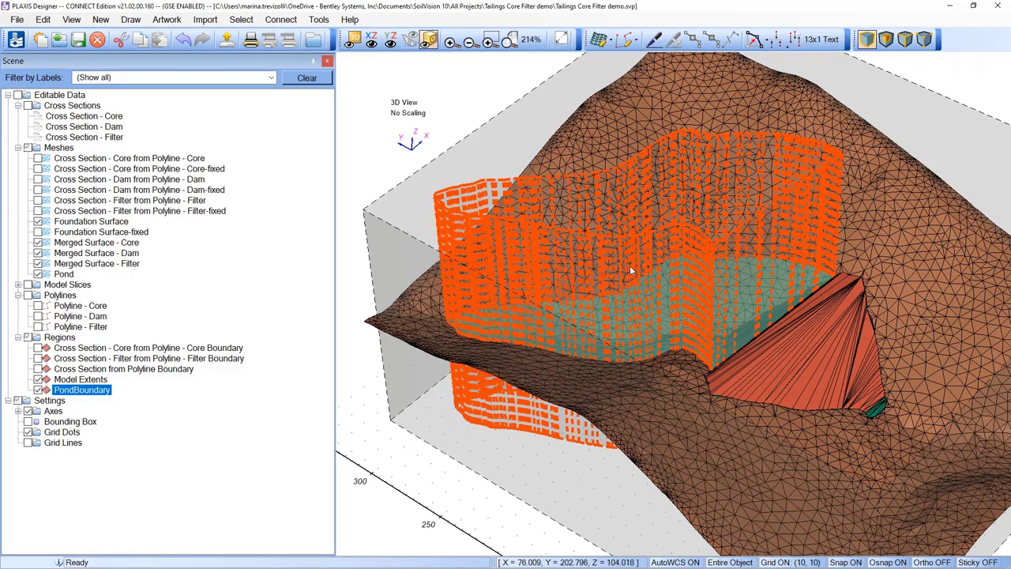
pyautogui.moveTo(629, 265); pyautogui.dragTo(647, 251)
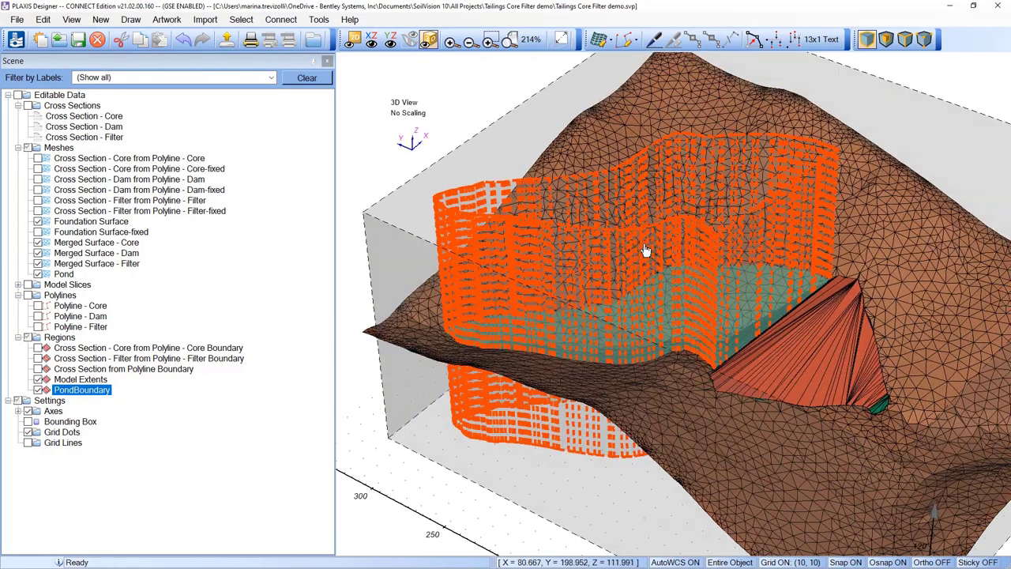
pyautogui.click(65, 275)
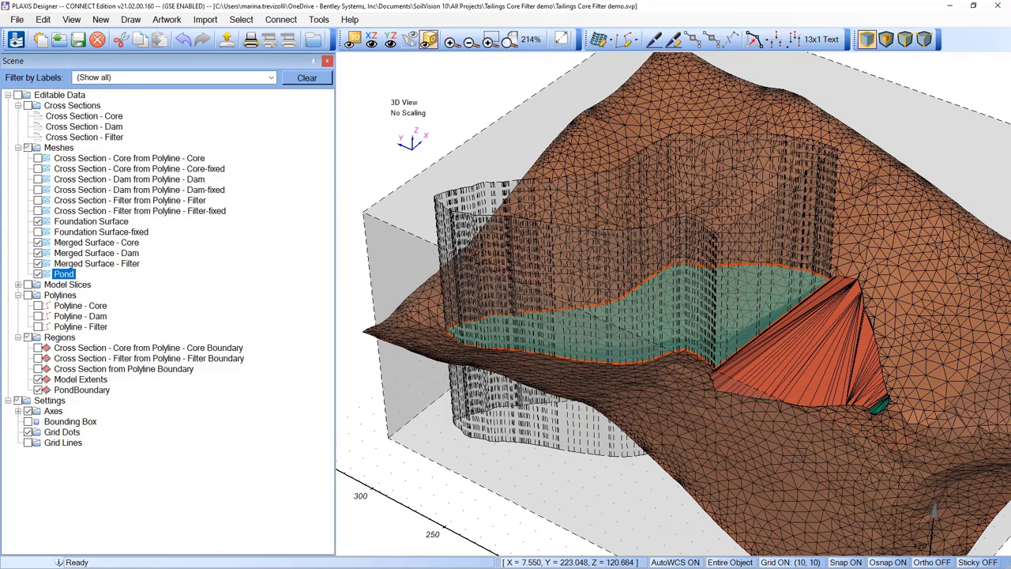
# Step: Generate a second pond on Merged Surface - Dam from a point downstream of the dam (about X 146, Y 65) at elevation 10.2
pyautogui.scroll(-2, 804, 406)
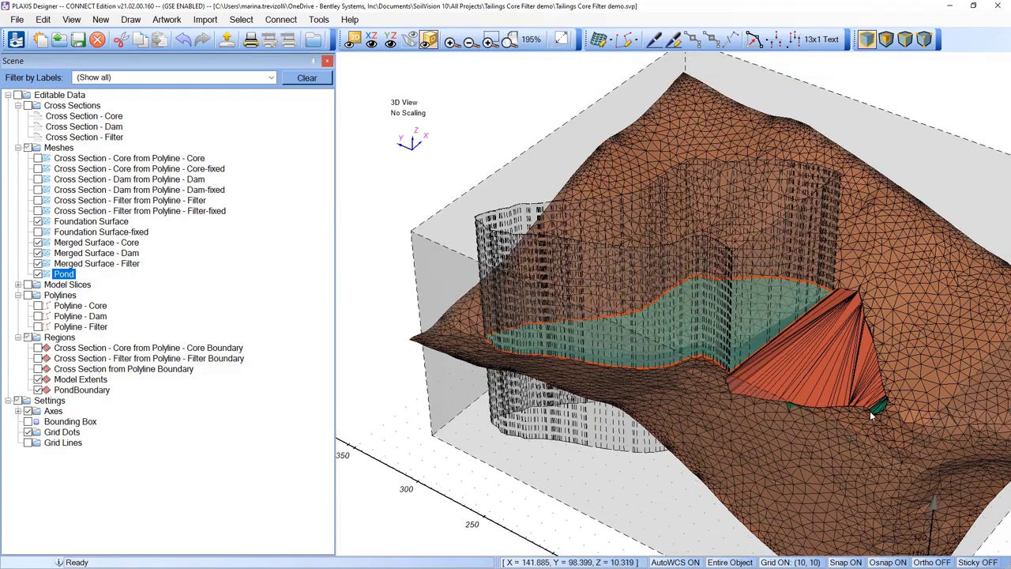
pyautogui.moveTo(804, 406); pyautogui.dragTo(647, 308)
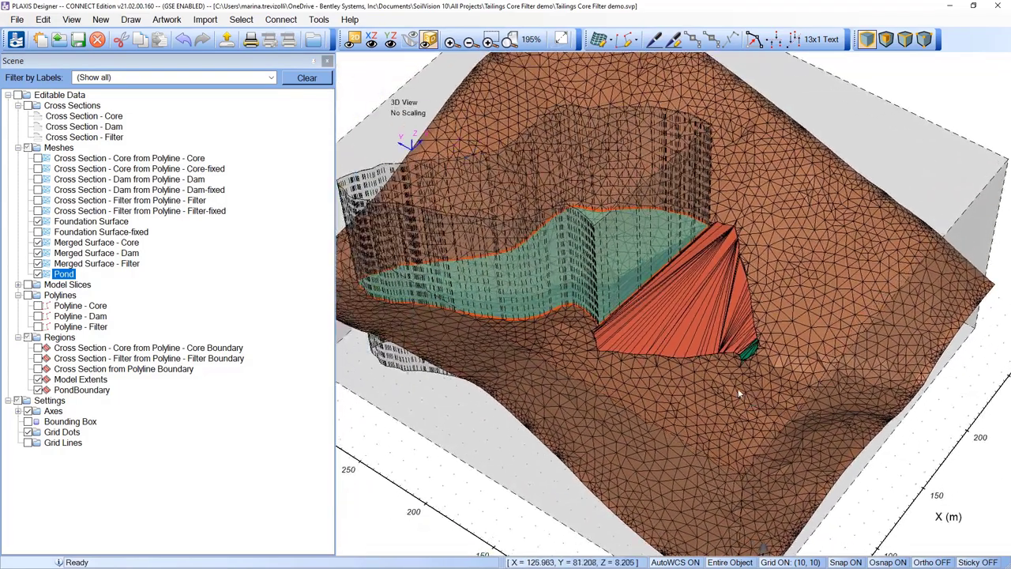
pyautogui.click(88, 254)
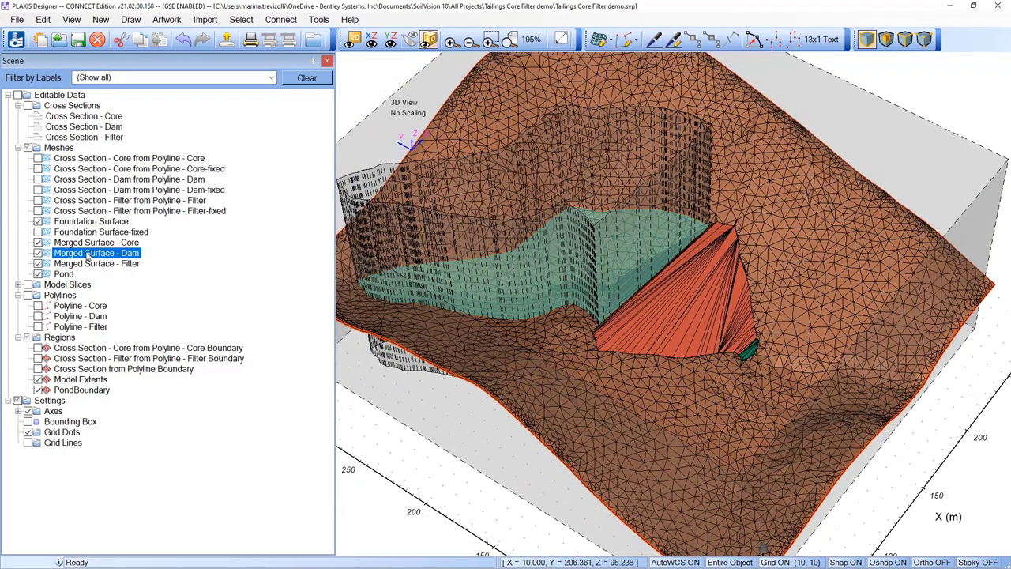
pyautogui.rightClick(88, 255)
pyautogui.moveTo(139, 260)
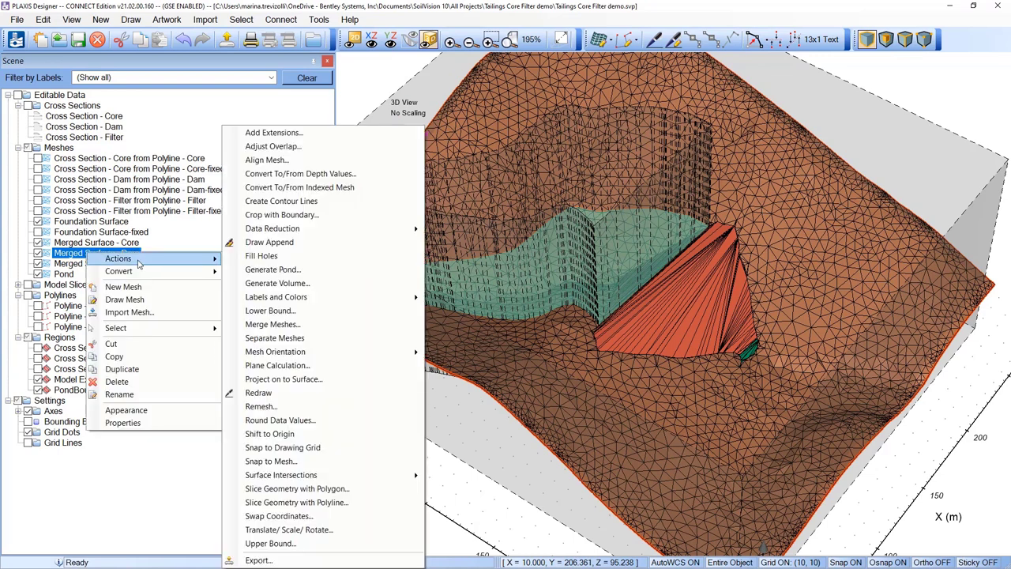
pyautogui.click(355, 275)
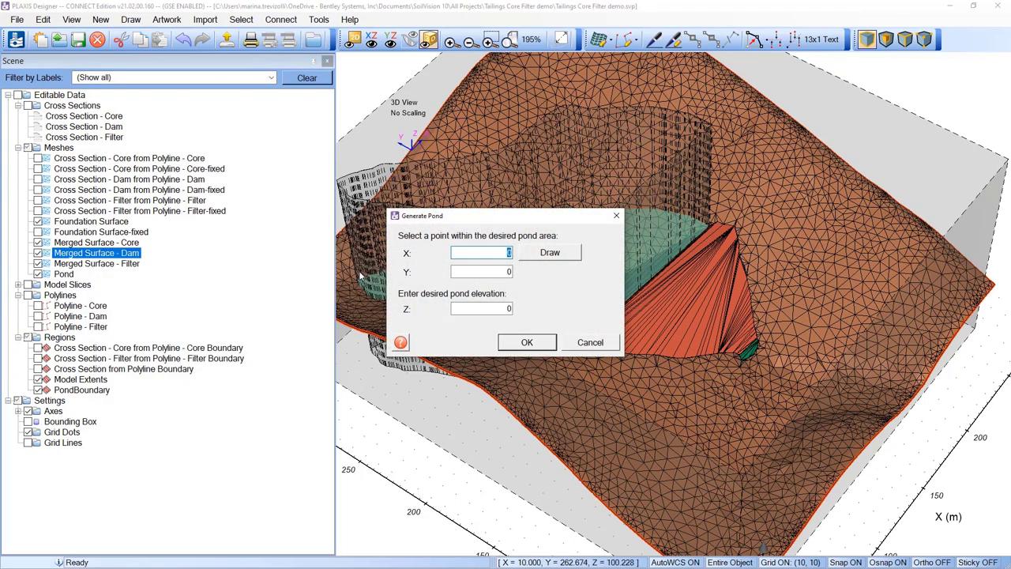
pyautogui.click(557, 253)
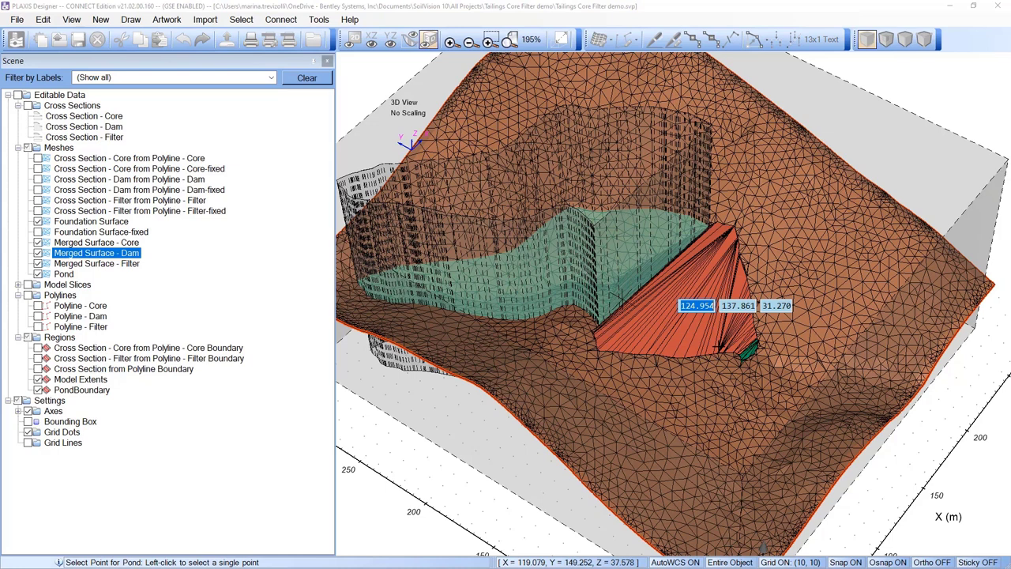
pyautogui.click(793, 390)
pyautogui.click(508, 309)
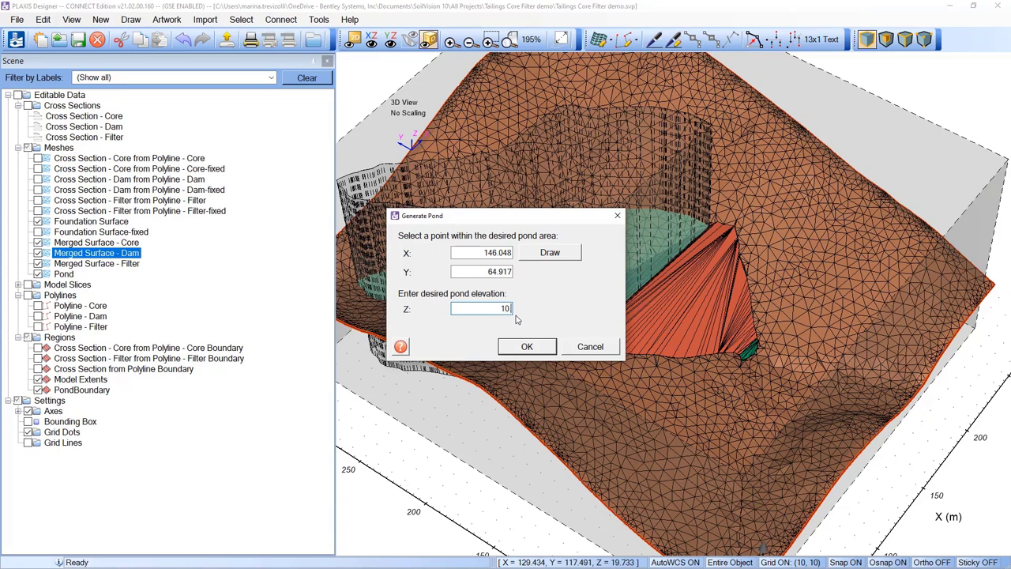
pyautogui.click(547, 349)
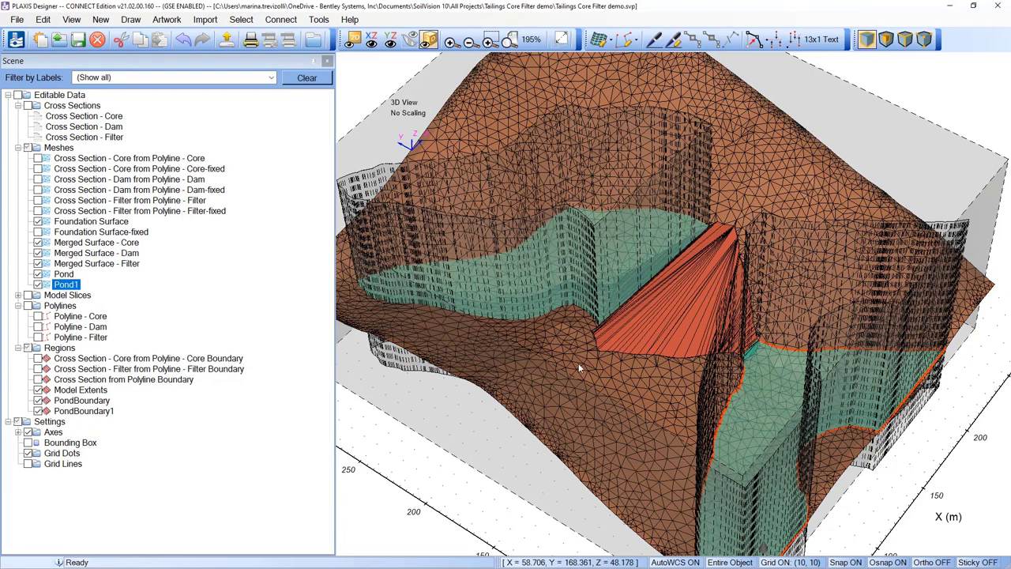
# Step: Rename the new downstream pond mesh as River
pyautogui.moveTo(766, 455); pyautogui.dragTo(754, 374)
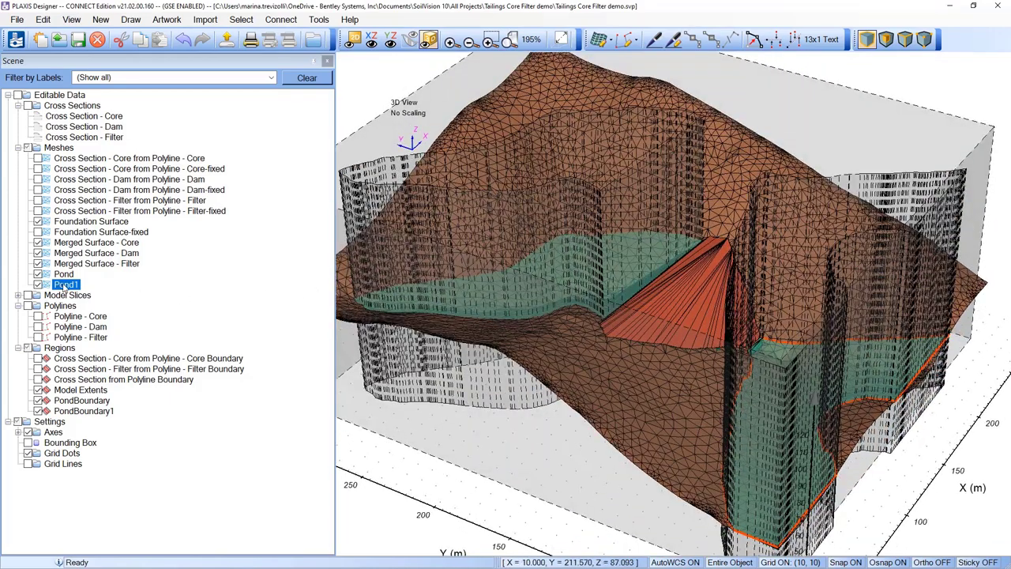
pyautogui.click(65, 284)
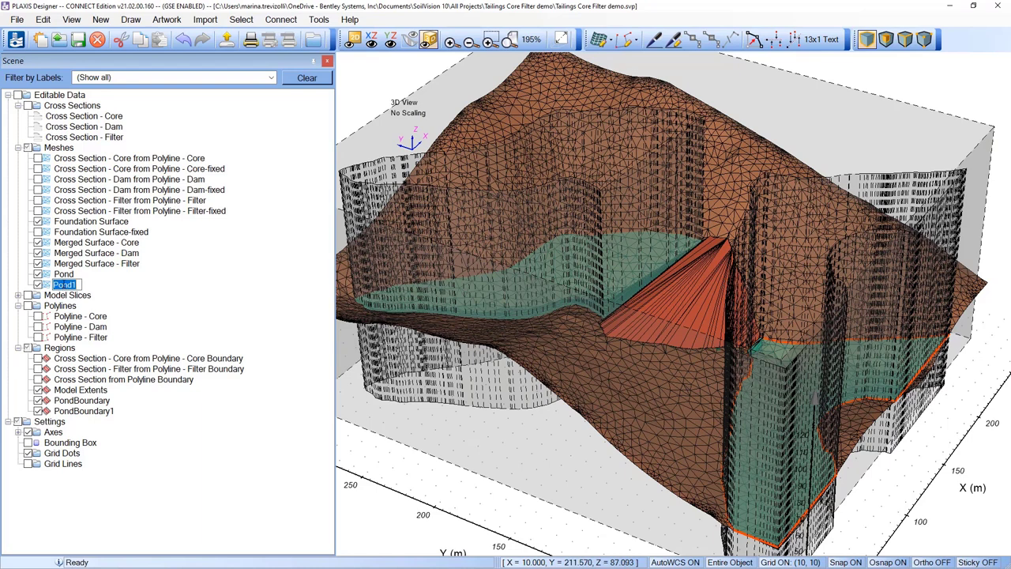
pyautogui.write('Ri')
pyautogui.write('River')
pyautogui.press('Return')
# Step: Rename the downstream pond's boundary region as RiverBoundary
pyautogui.click(82, 411)
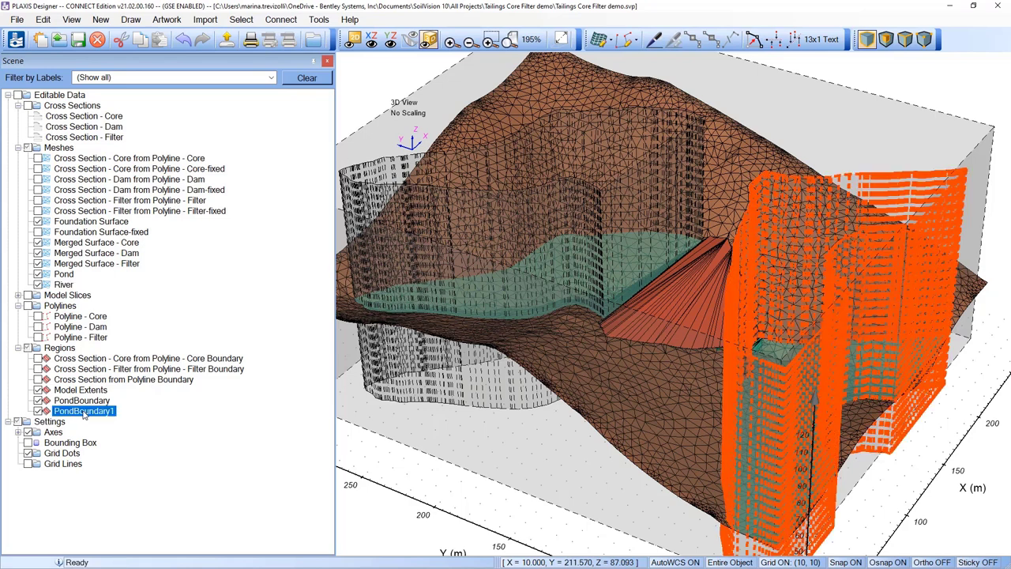
pyautogui.click(83, 411)
pyautogui.write('Riv')
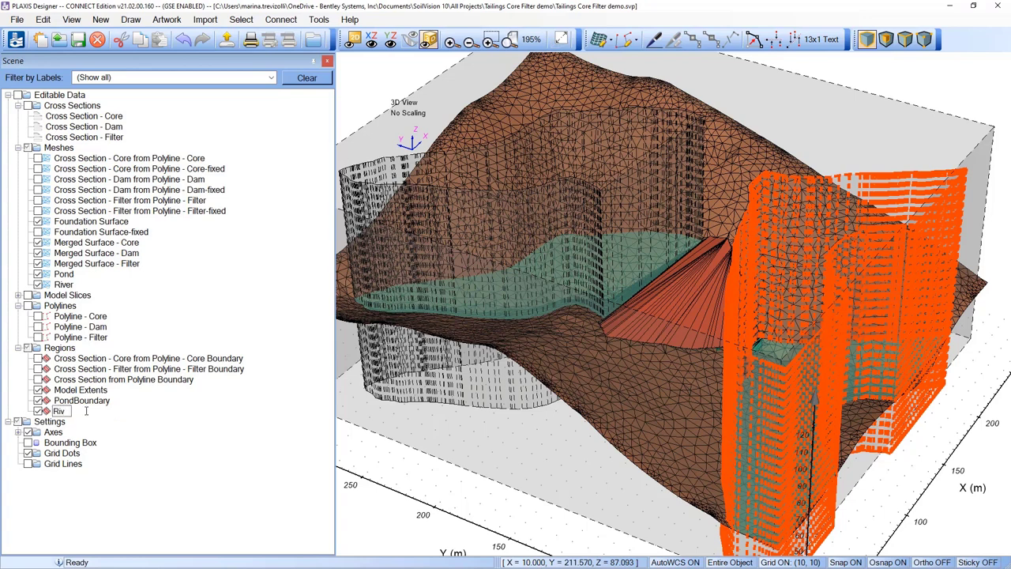
pyautogui.write('erBoundary')
pyautogui.press('Return')
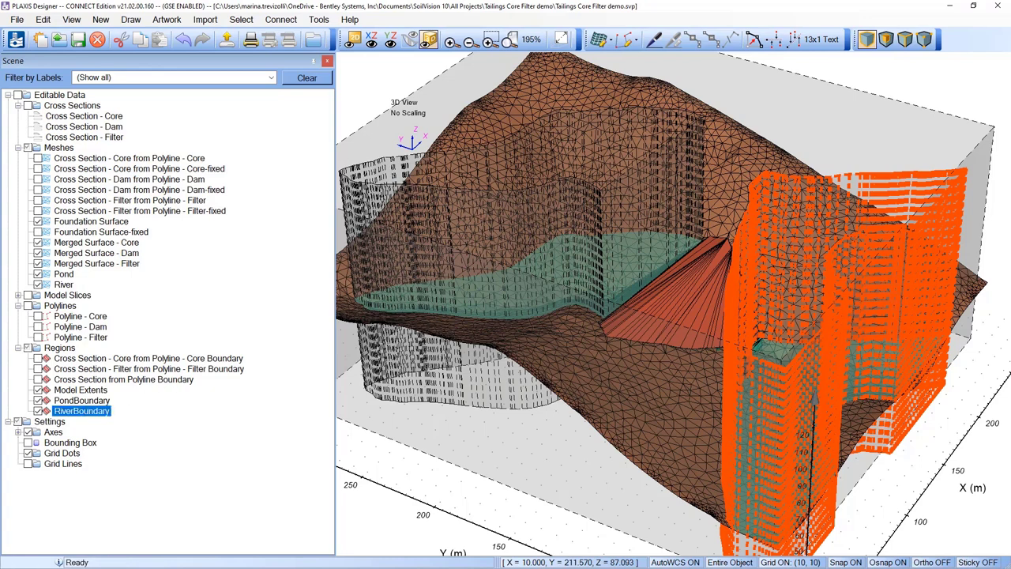
# Step: Examine from above how the RiverBoundary region lies relative to the Model Extents region, highlighting each in turn
pyautogui.moveTo(476, 478); pyautogui.dragTo(568, 414)
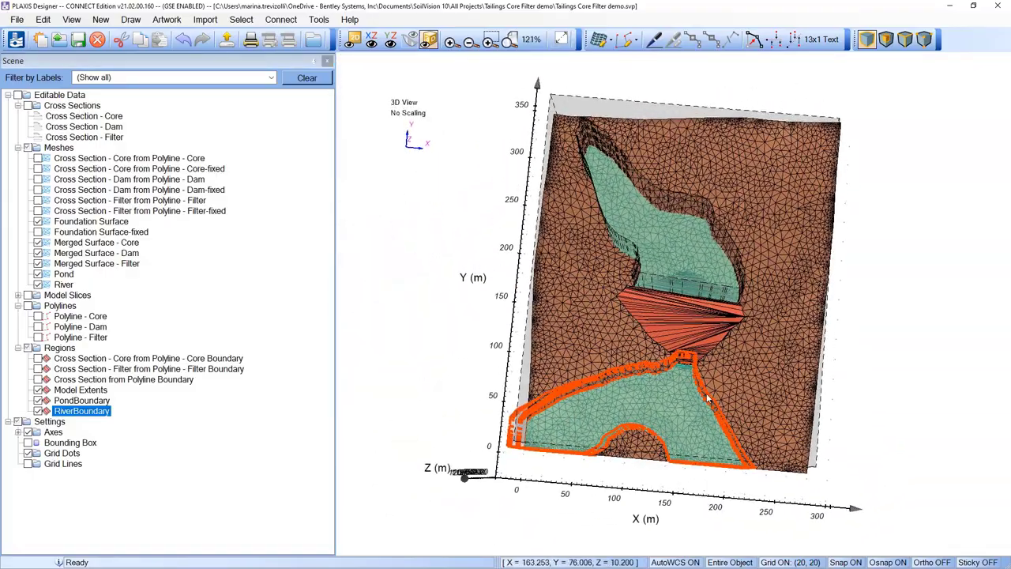
pyautogui.scroll(3, 600, 458)
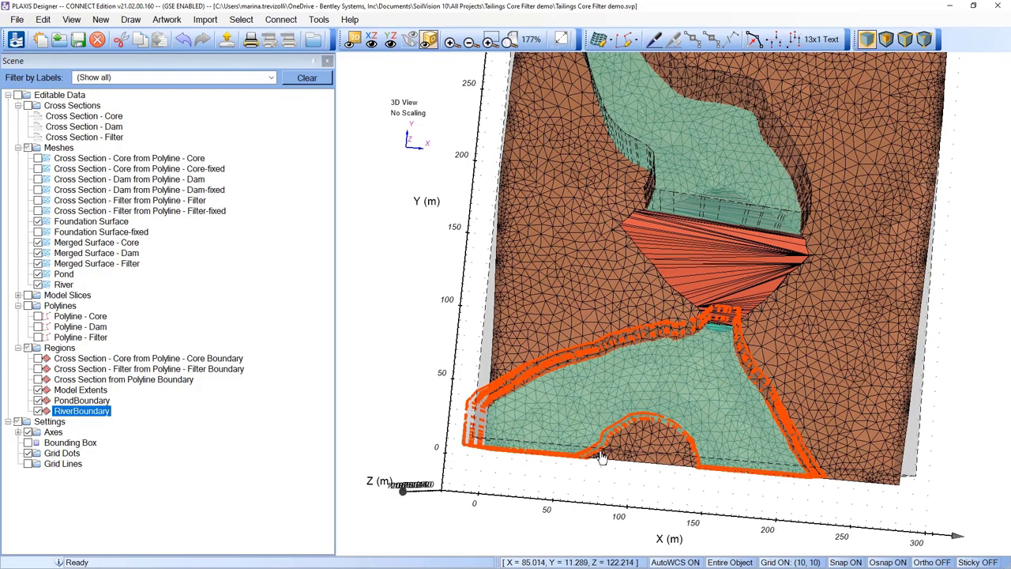
pyautogui.click(600, 458)
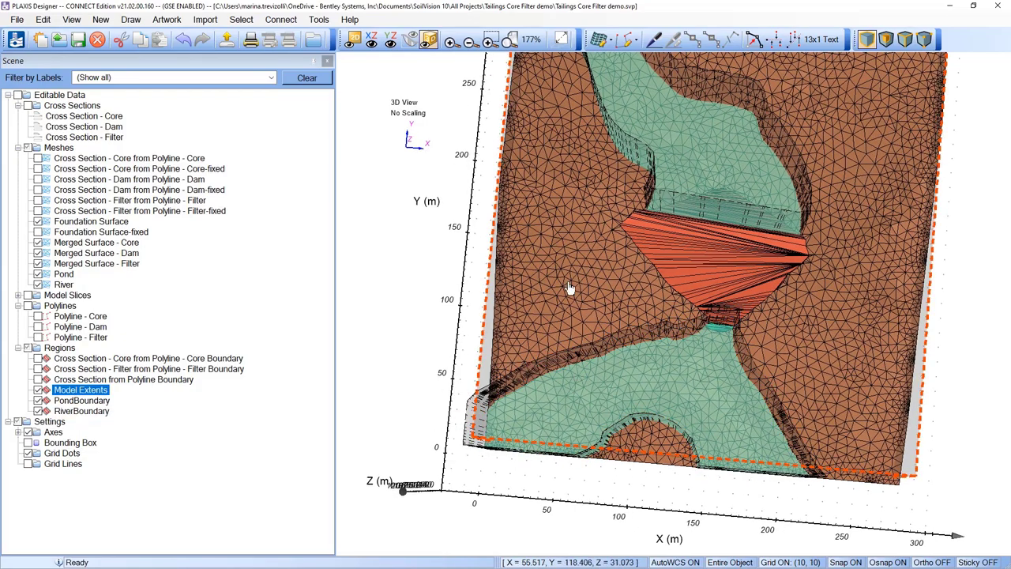
pyautogui.moveTo(568, 288); pyautogui.dragTo(627, 336)
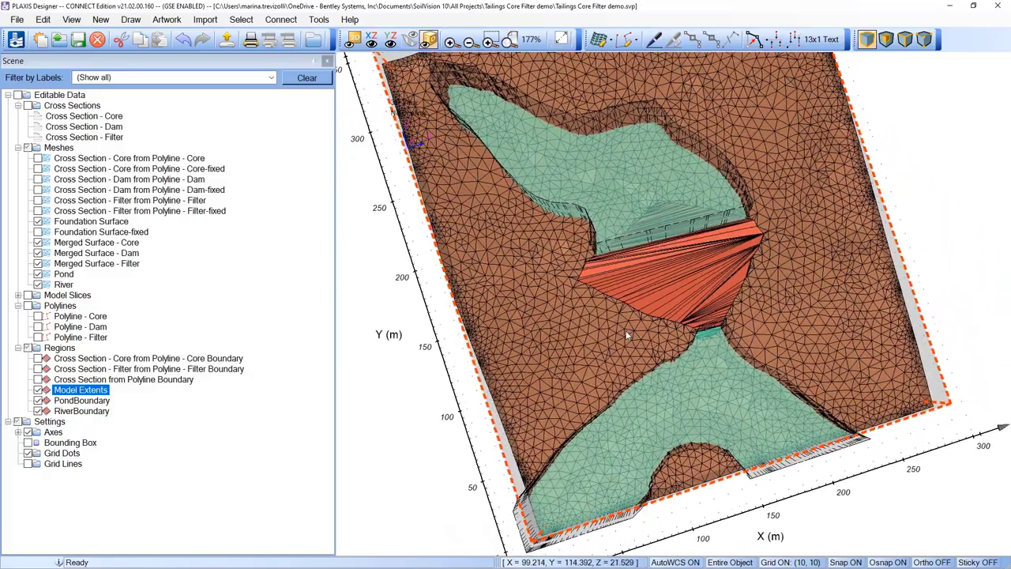
pyautogui.click(659, 455)
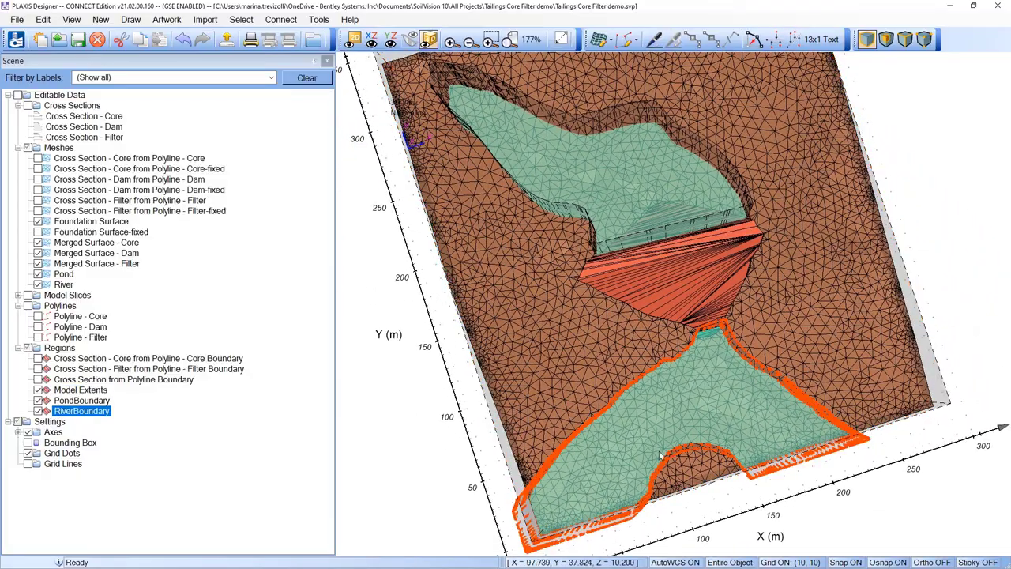
# Step: Inspect where RiverBoundary crosses the Model Extents edge near the model's front corner, highlighting the two regions alternately
pyautogui.moveTo(659, 455); pyautogui.dragTo(513, 489)
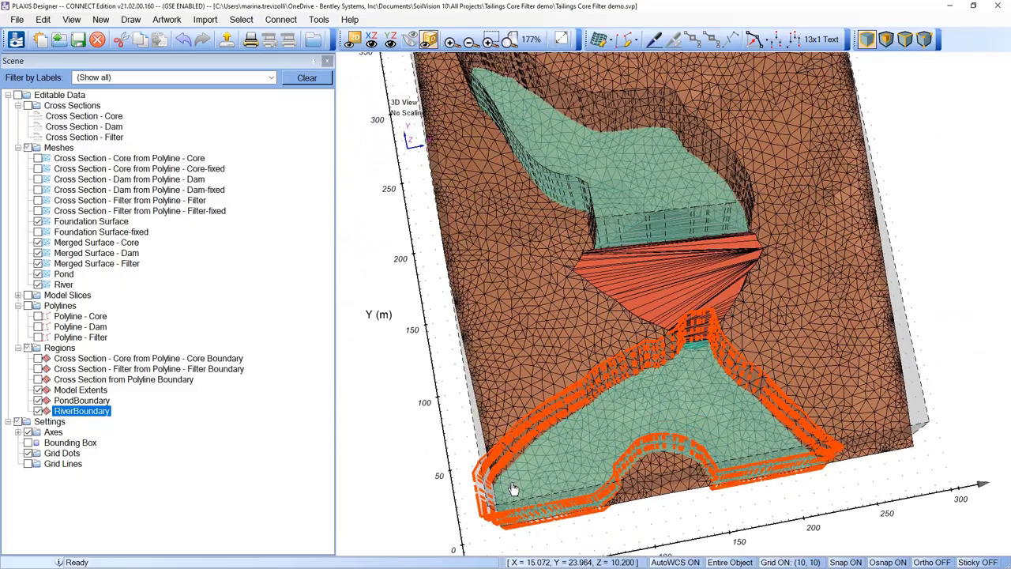
pyautogui.scroll(3, 513, 479)
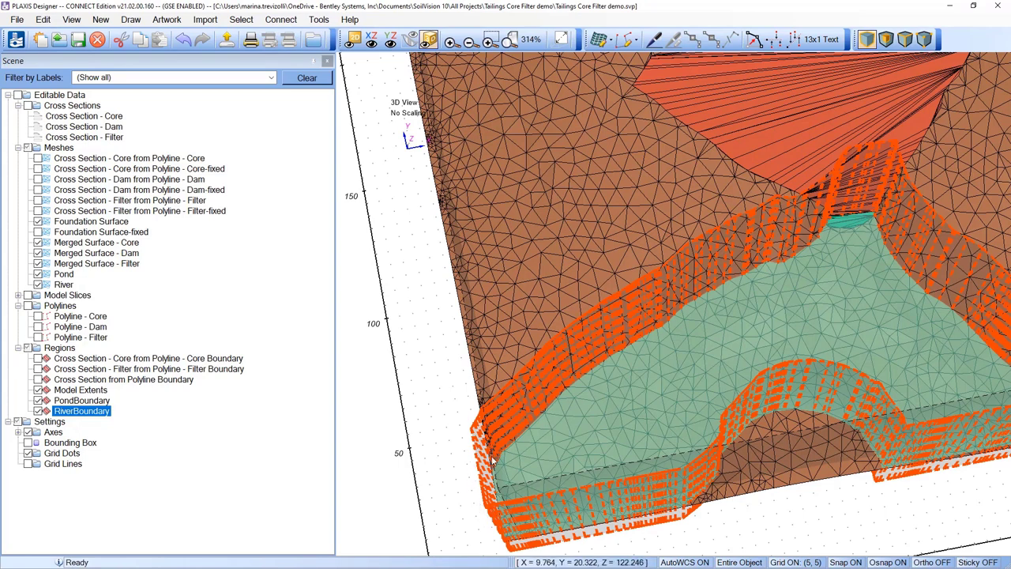
pyautogui.click(494, 472)
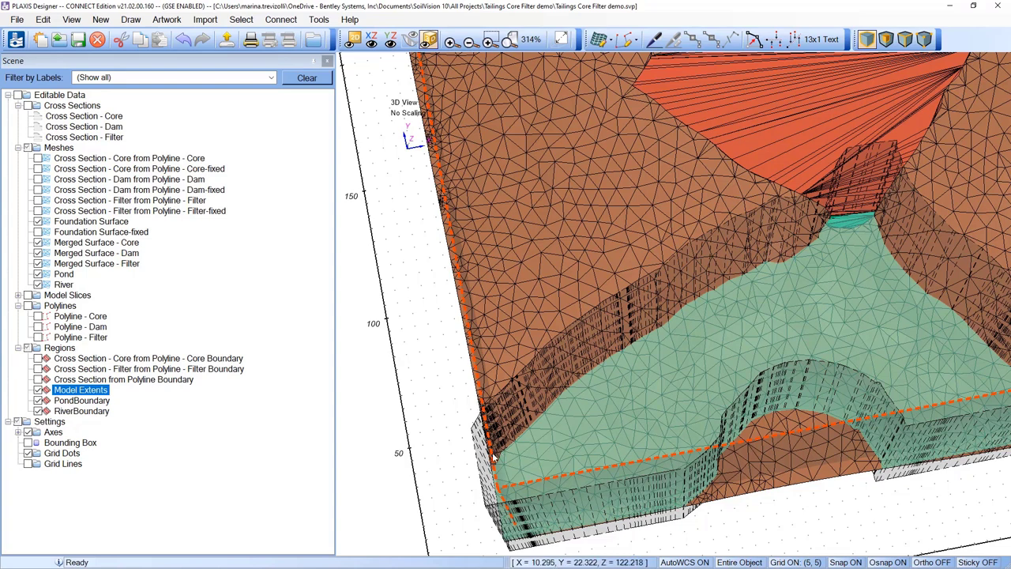
pyautogui.scroll(-2, 710, 372)
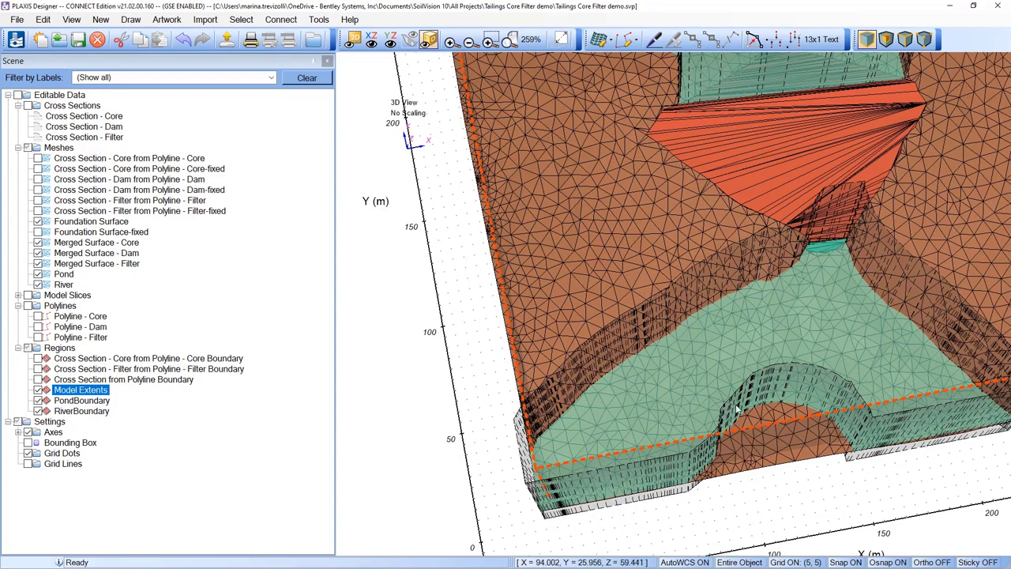
pyautogui.scroll(1, 648, 456)
pyautogui.click(636, 466)
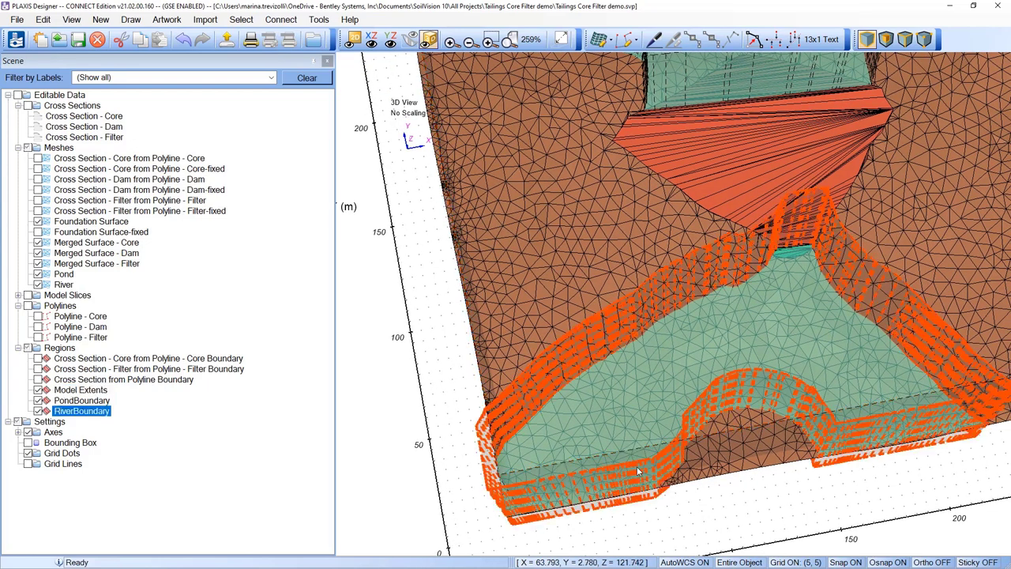
pyautogui.click(643, 447)
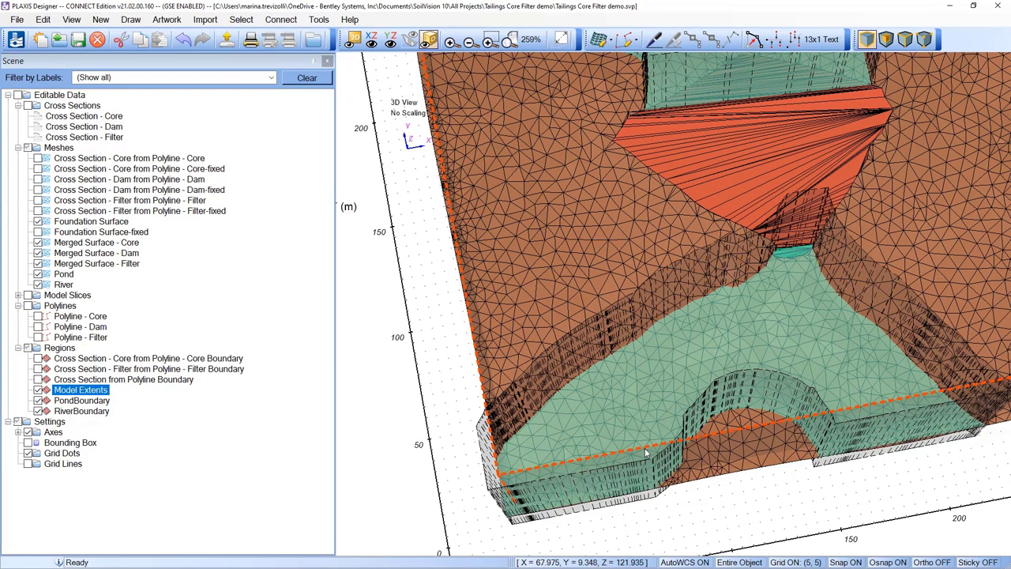
pyautogui.click(640, 472)
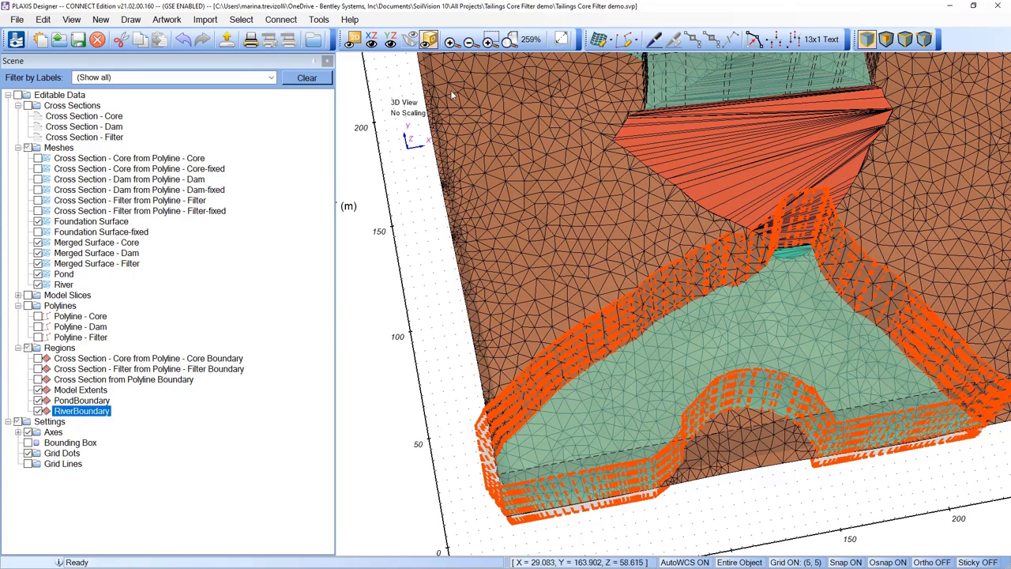
# Step: Create a region from the Intersection set operation with RiverBoundary as subject and Model Extents as clip
pyautogui.click(316, 19)
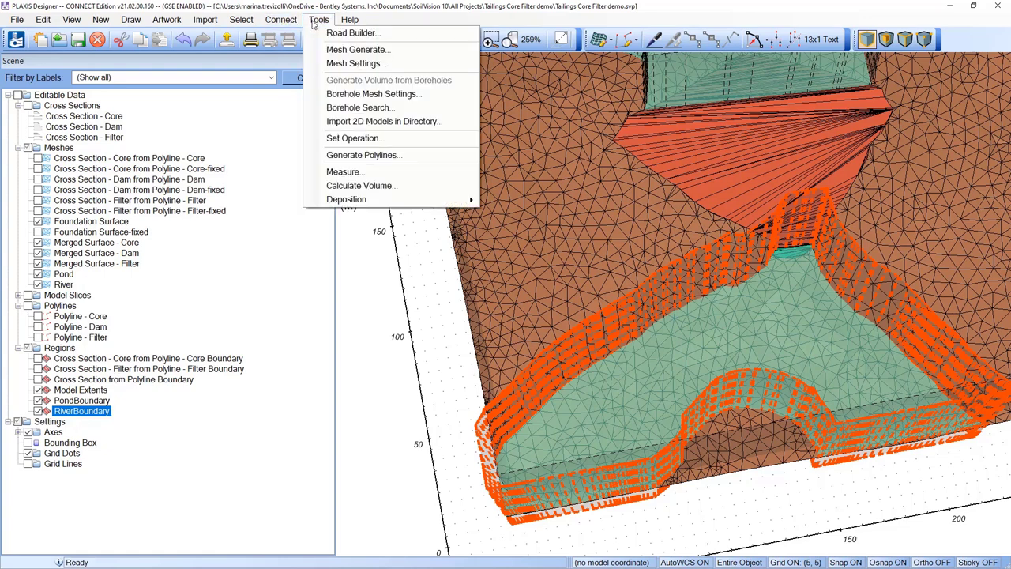
pyautogui.click(366, 141)
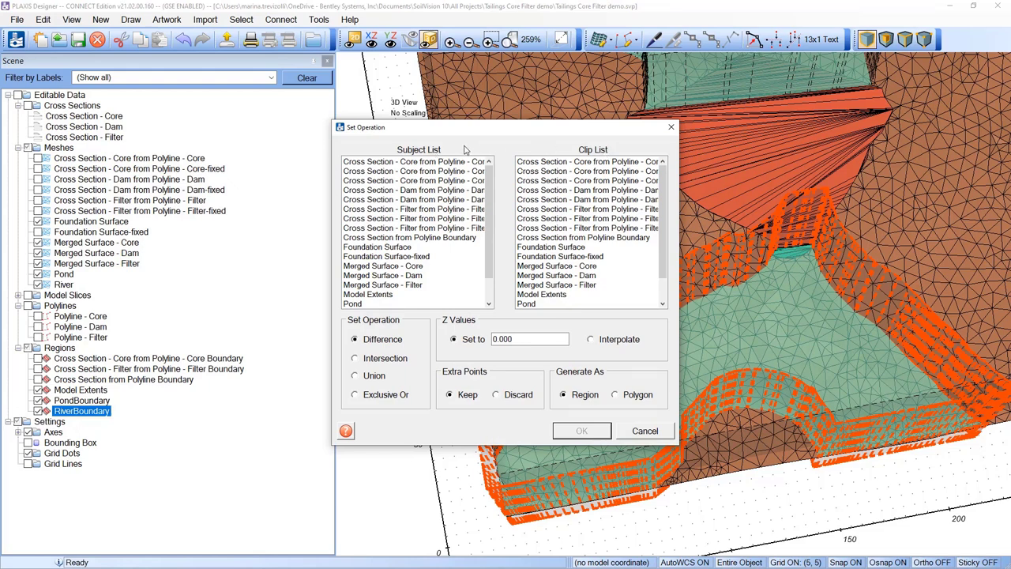
pyautogui.scroll(-2, 403, 269)
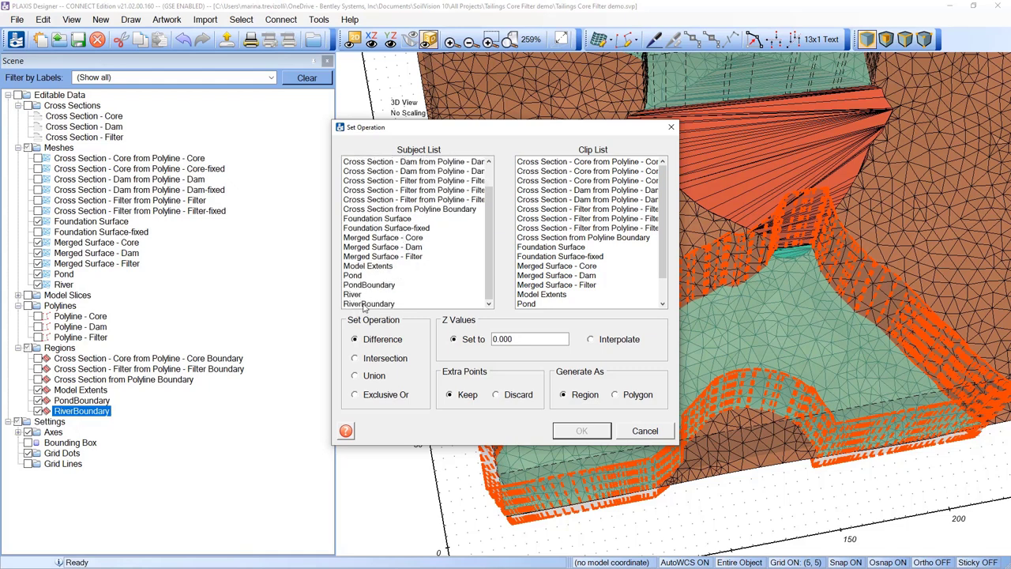
pyautogui.click(383, 304)
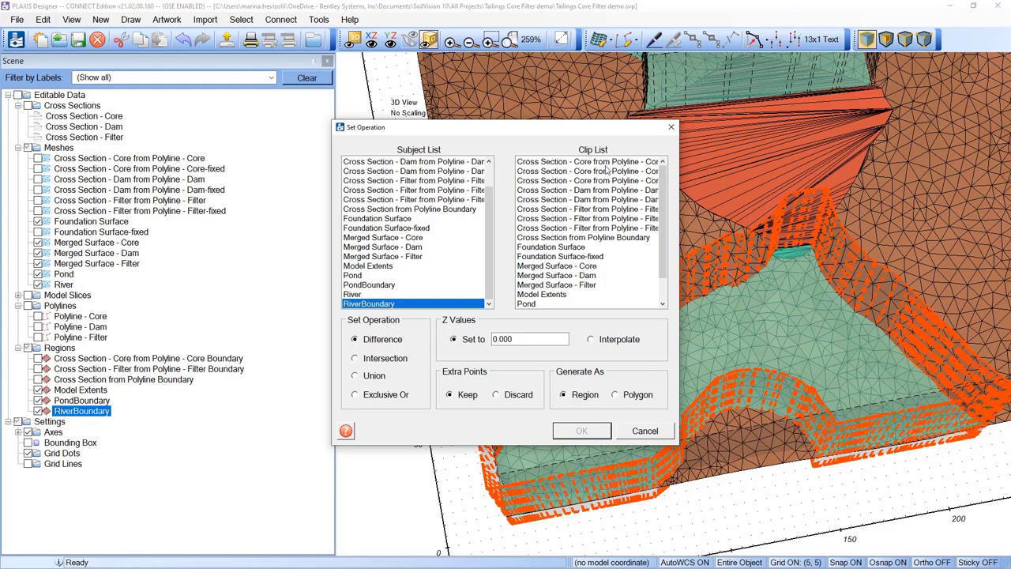
pyautogui.click(549, 298)
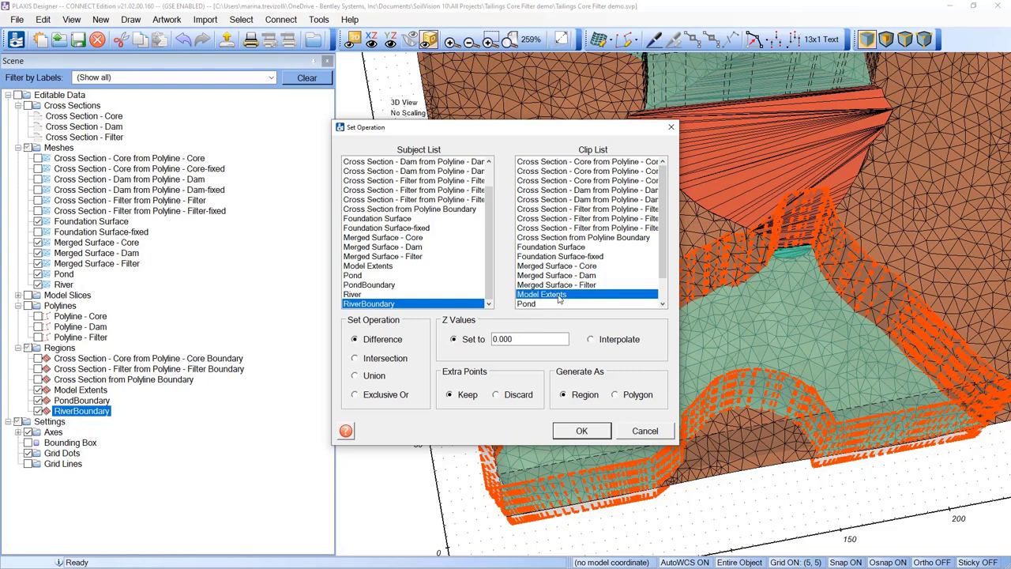
pyautogui.click(386, 360)
pyautogui.click(581, 431)
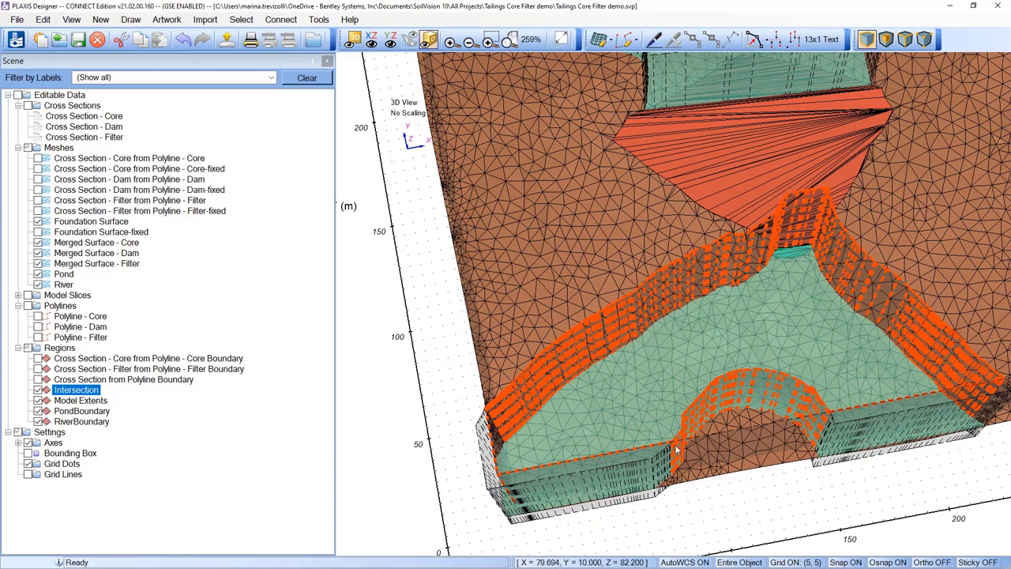
# Step: Rename the new intersection region as RiverBoundary fixed
pyautogui.moveTo(679, 447); pyautogui.dragTo(698, 308)
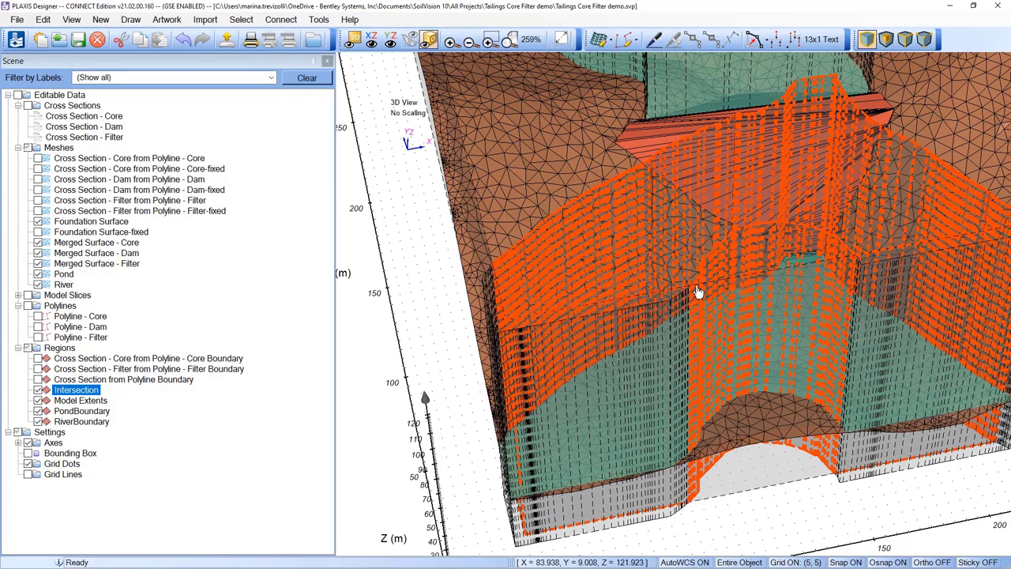
pyautogui.moveTo(699, 292); pyautogui.dragTo(698, 364)
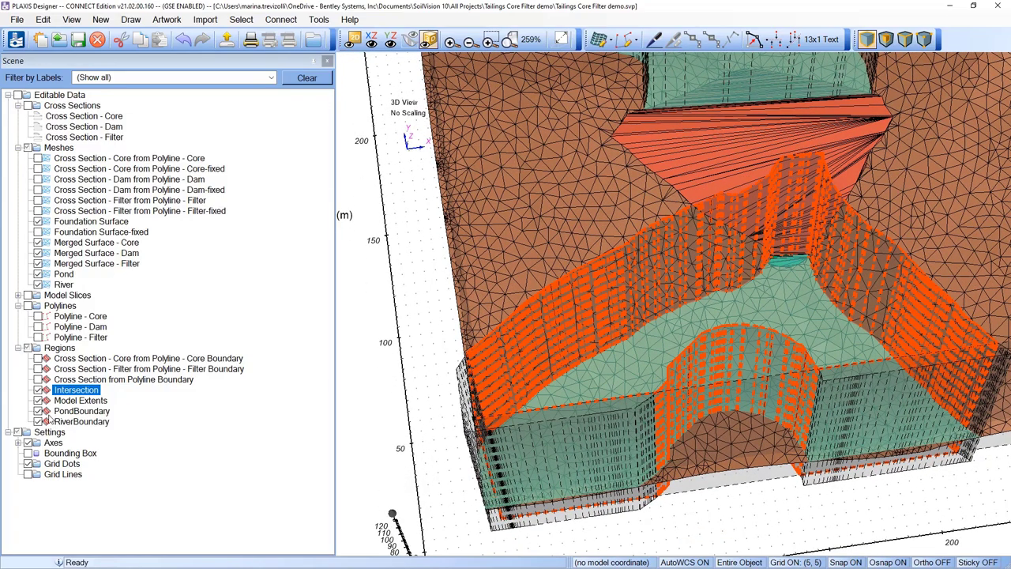
pyautogui.click(79, 390)
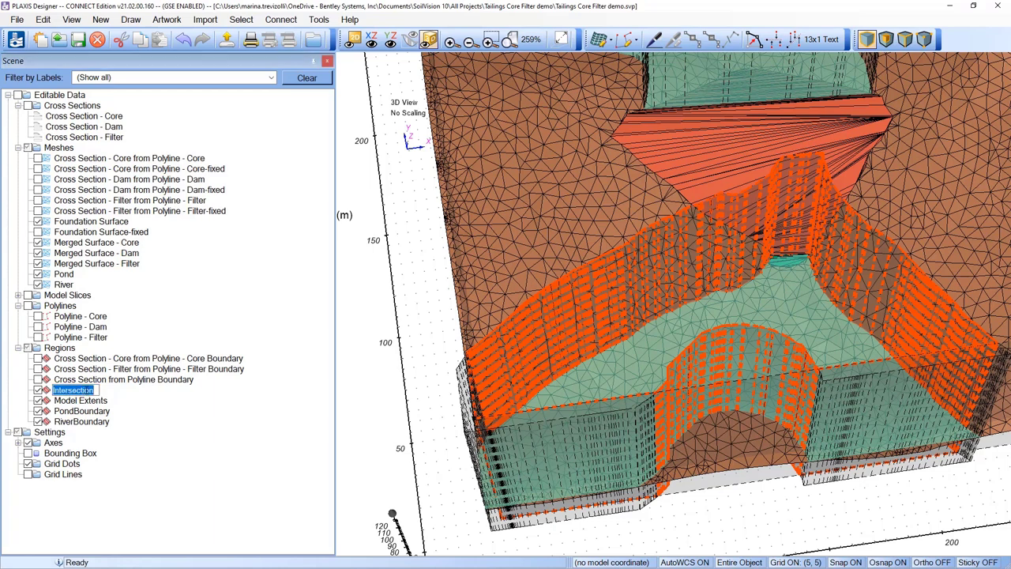
pyautogui.write('RiverBoundary fi')
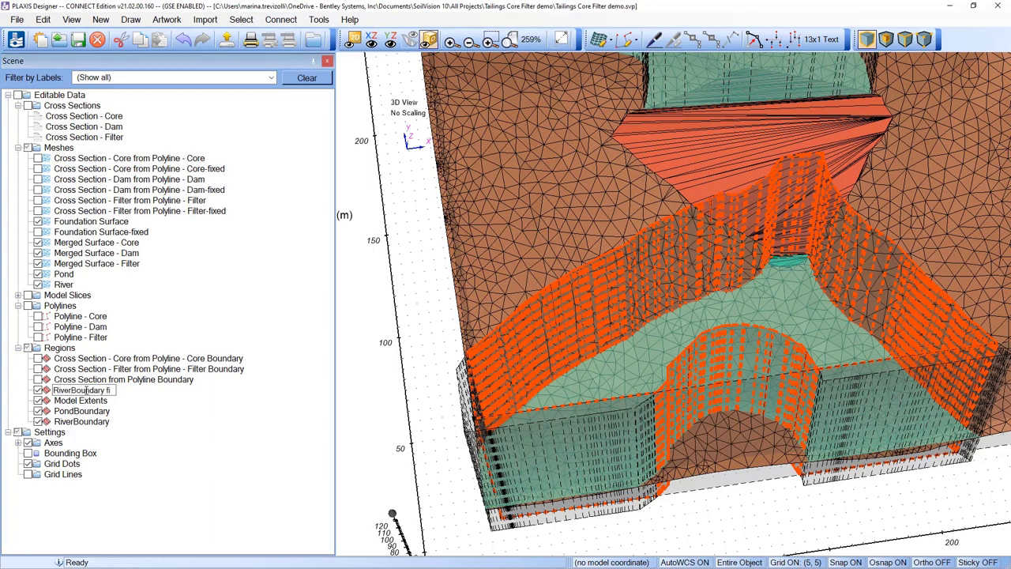
pyautogui.write('xed')
pyautogui.press('Return')
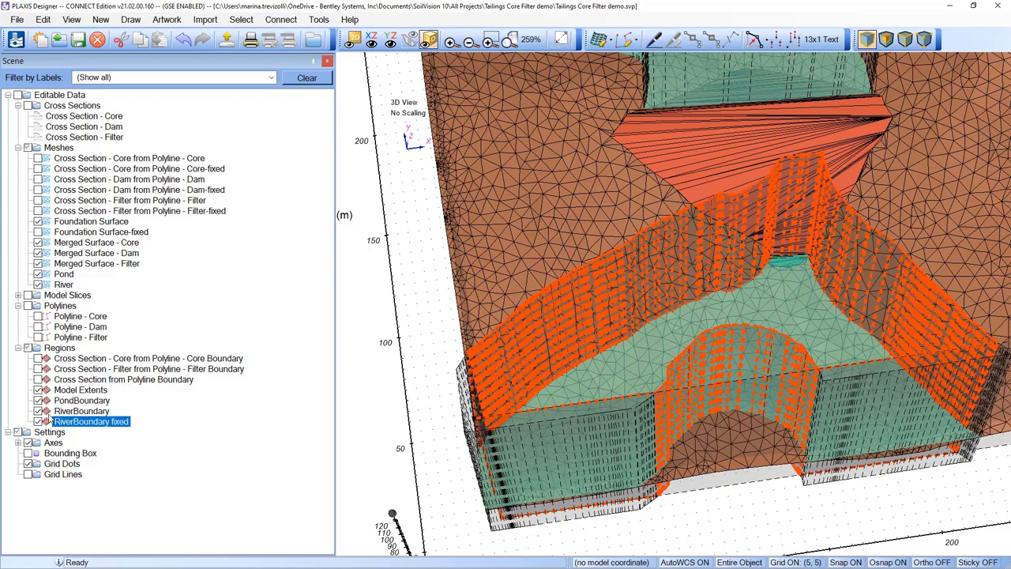
# Step: Hide the original RiverBoundary region in the 3D view
pyautogui.click(79, 410)
pyautogui.moveTo(601, 315); pyautogui.dragTo(649, 335)
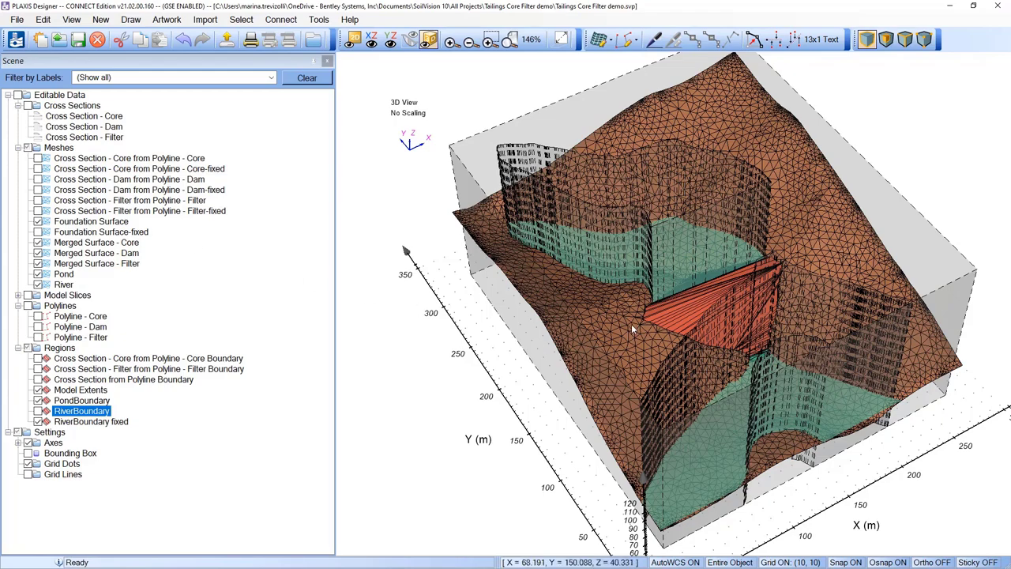
pyautogui.moveTo(630, 323); pyautogui.dragTo(652, 338)
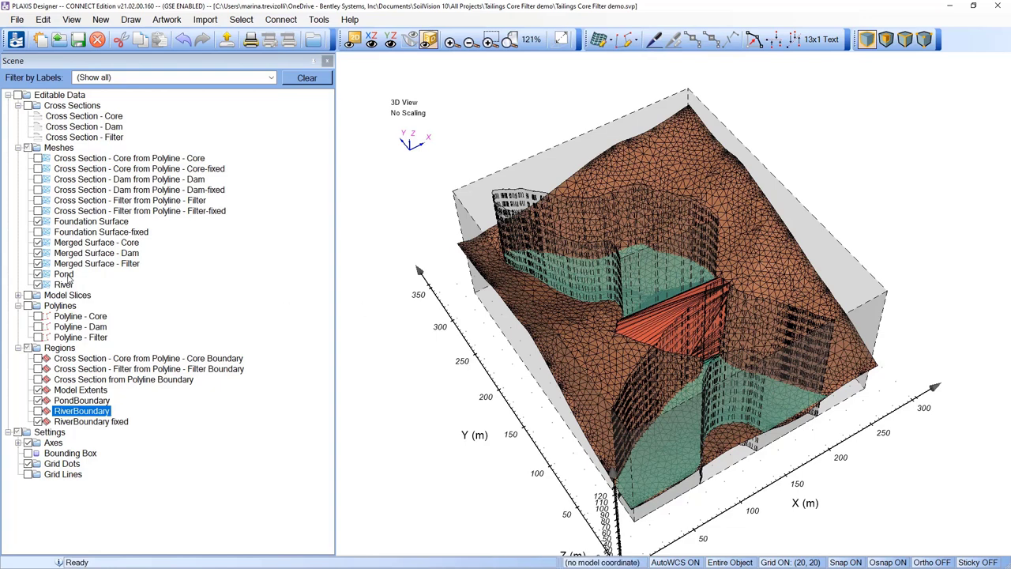
# Step: Review the Foundation Surface and the Merged Surface Core, Dam and Filter meshes, and hide the Pond and River meshes
pyautogui.click(72, 223)
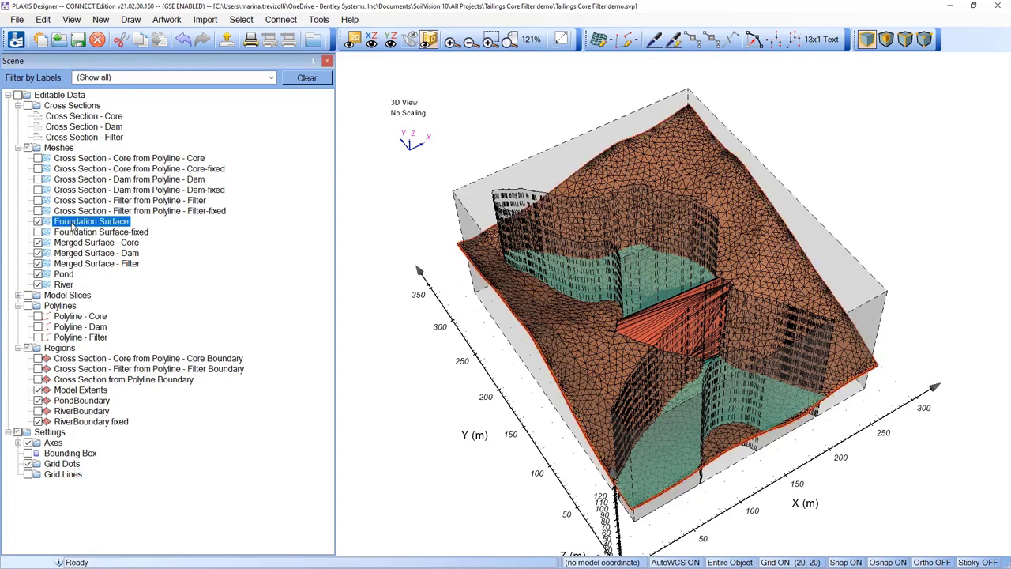
pyautogui.click(73, 244)
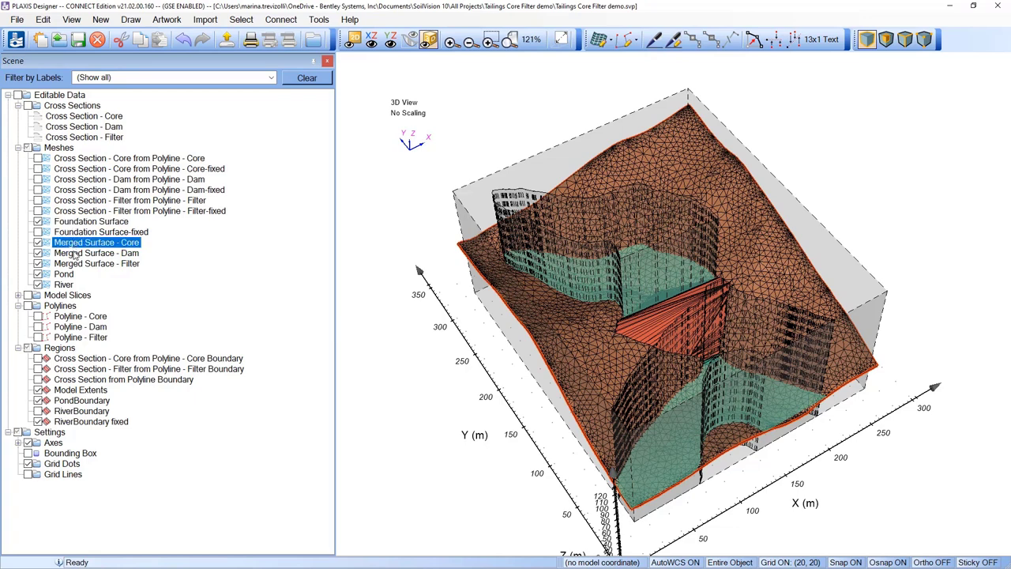
pyautogui.click(74, 253)
pyautogui.click(75, 264)
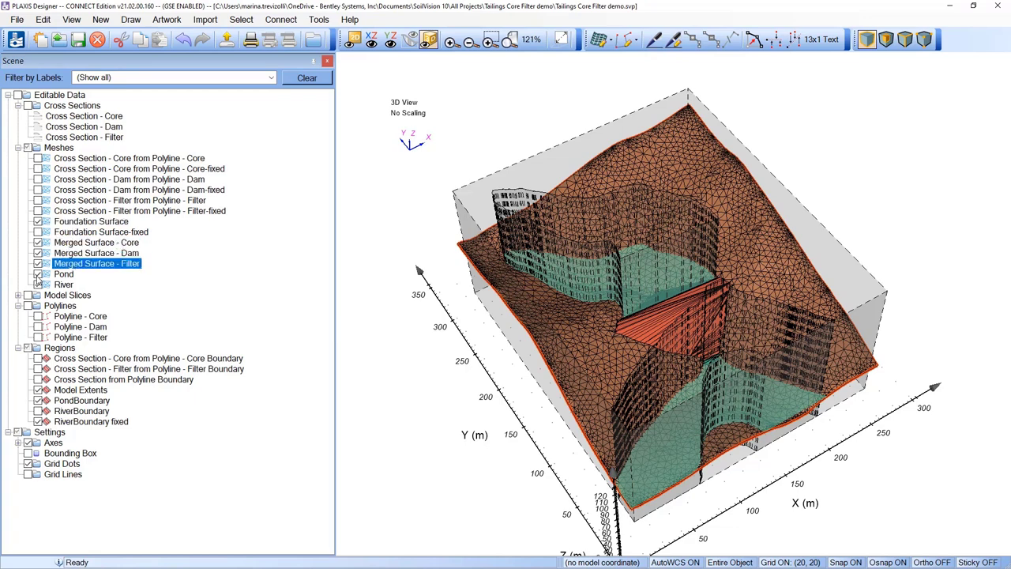
pyautogui.click(38, 274)
pyautogui.click(38, 285)
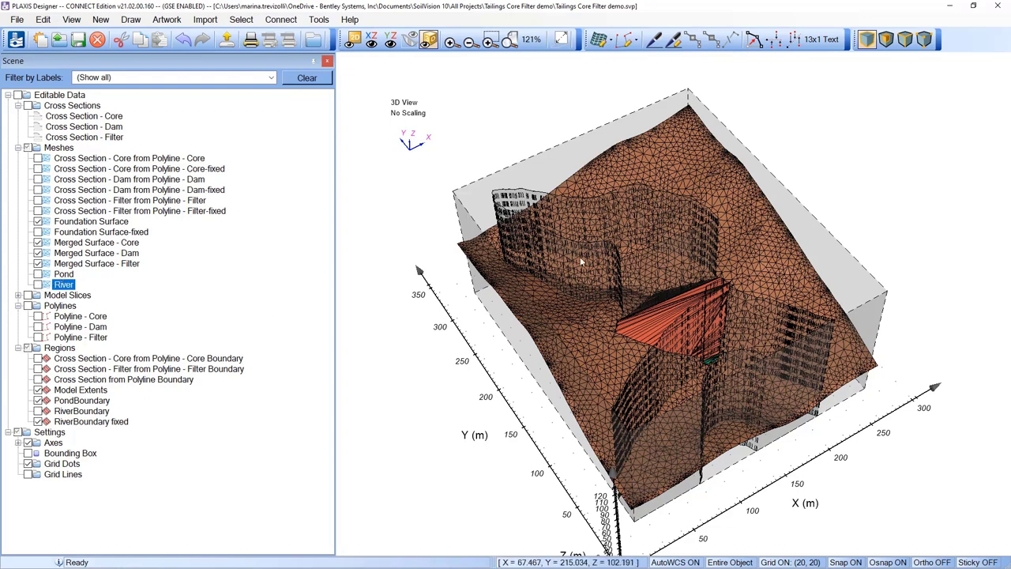
pyautogui.click(633, 265)
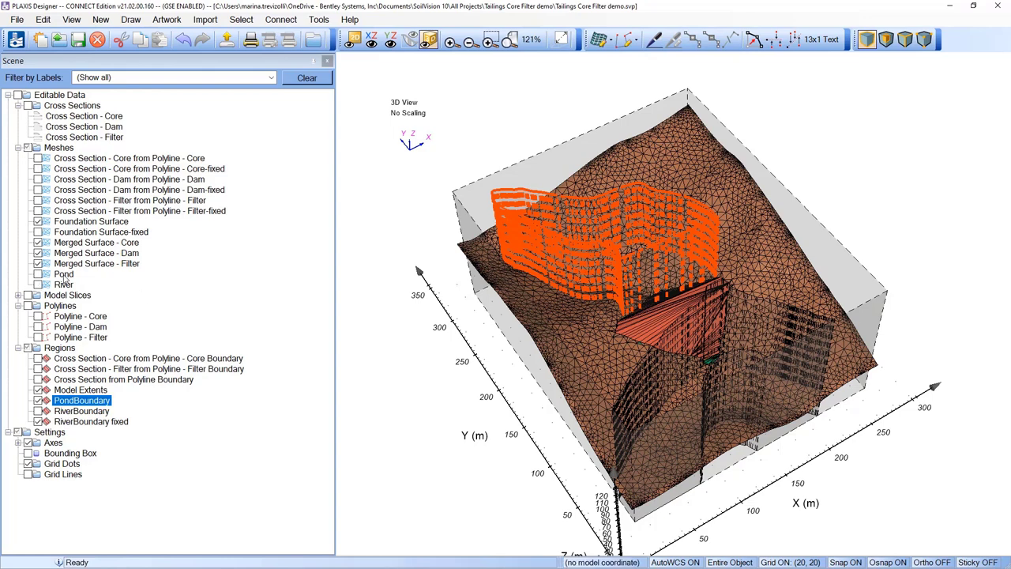
pyautogui.click(364, 279)
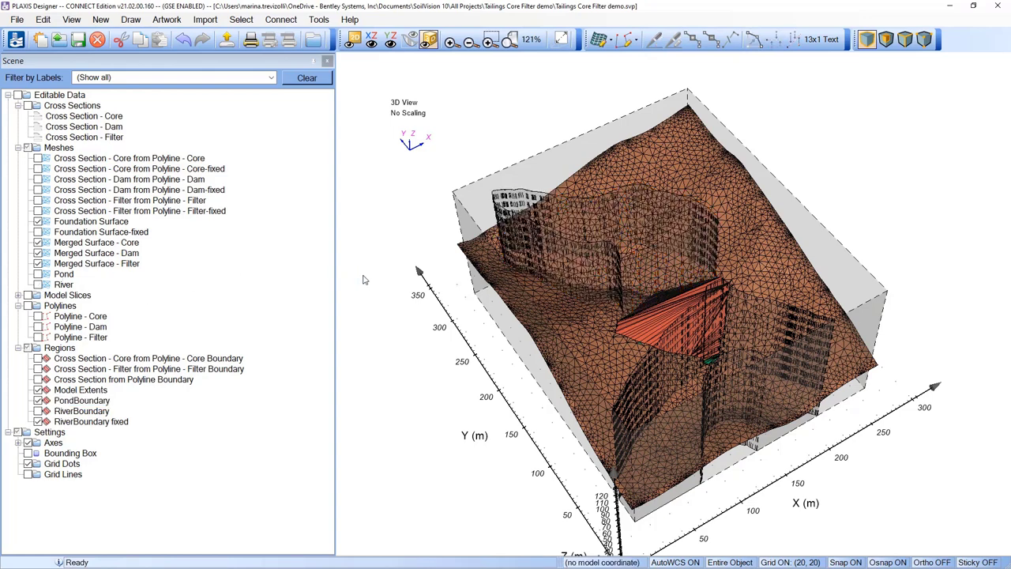
pyautogui.click(582, 260)
pyautogui.click(332, 241)
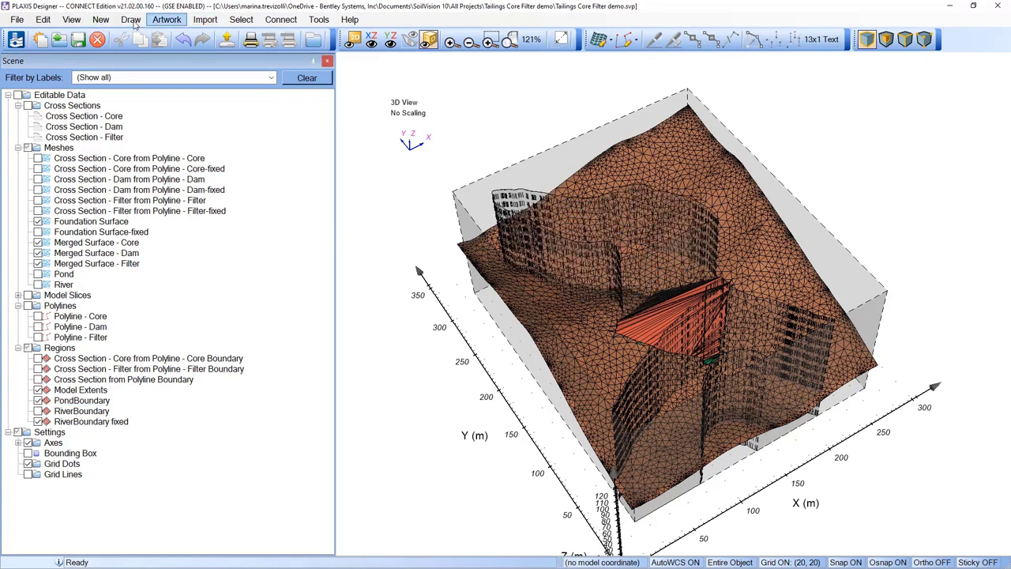
# Step: Start a new volume and add three region entries to its model geometry
pyautogui.click(100, 19)
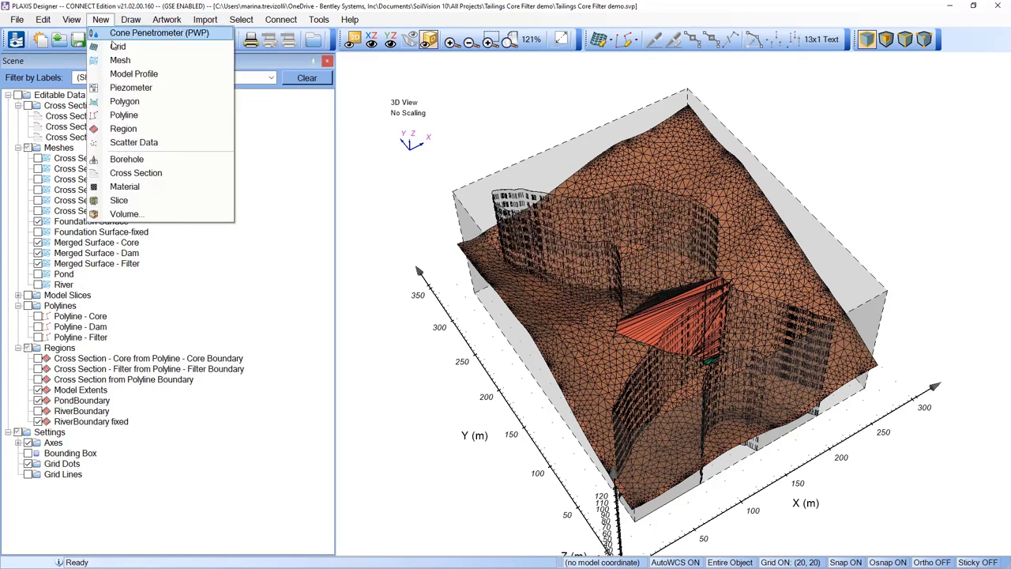
pyautogui.click(143, 214)
pyautogui.moveTo(384, 183); pyautogui.dragTo(452, 235)
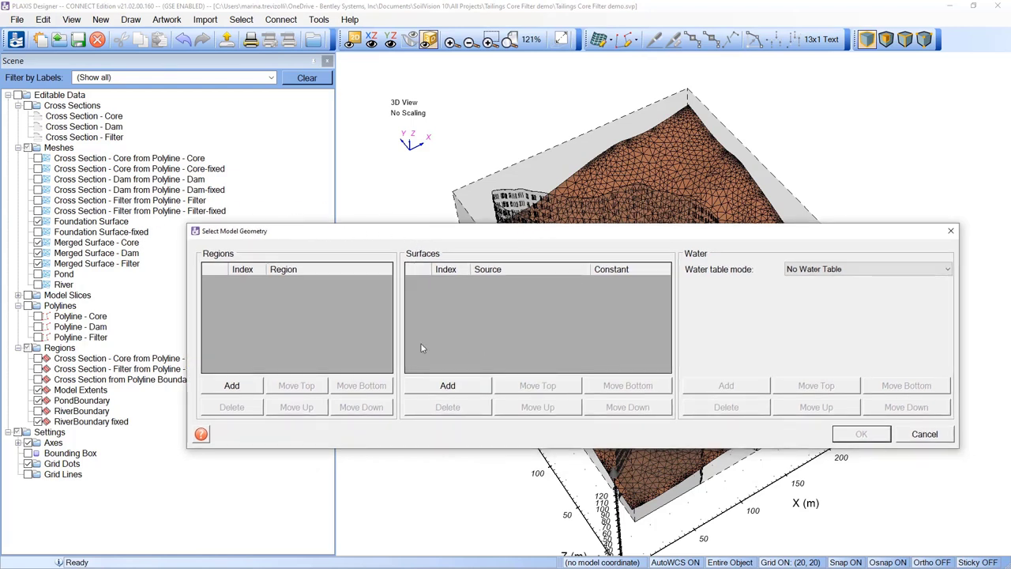
pyautogui.click(231, 386)
pyautogui.click(231, 385)
pyautogui.click(231, 386)
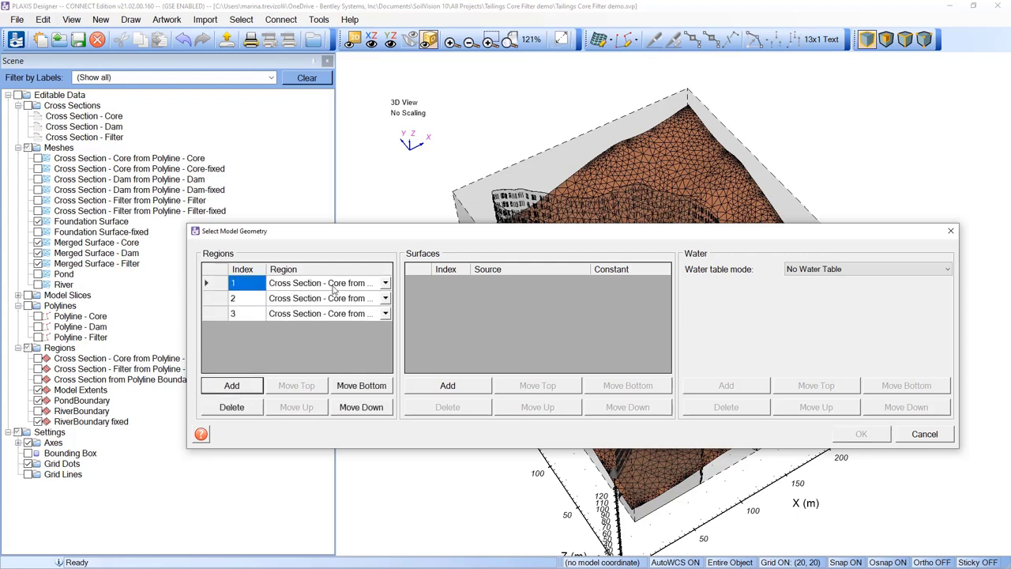
# Step: Assign Model Extents, PondBoundary and RiverBoundary fixed to the volume's regions 1, 2 and 3 respectively
pyautogui.click(377, 284)
pyautogui.click(386, 283)
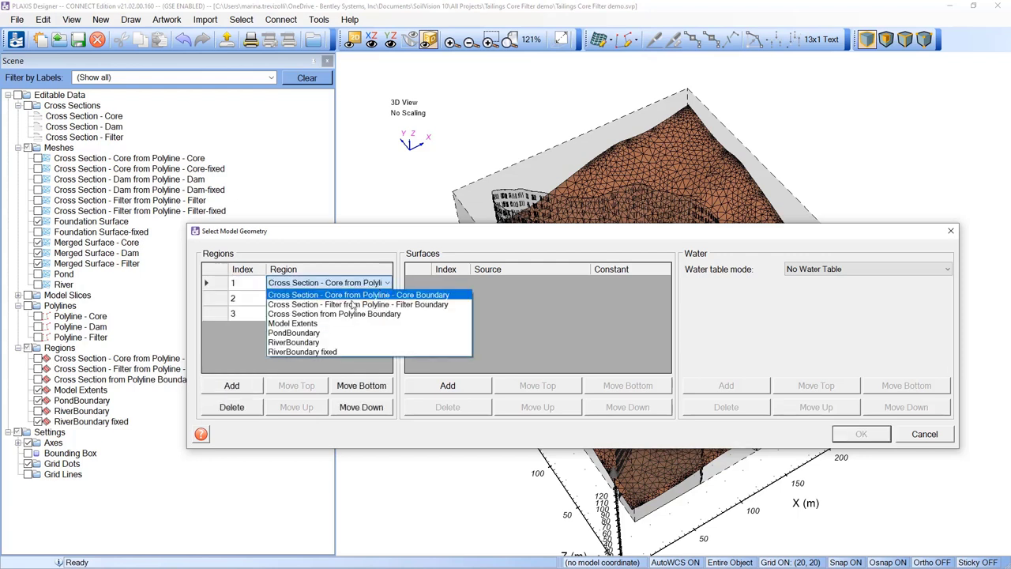
pyautogui.click(304, 324)
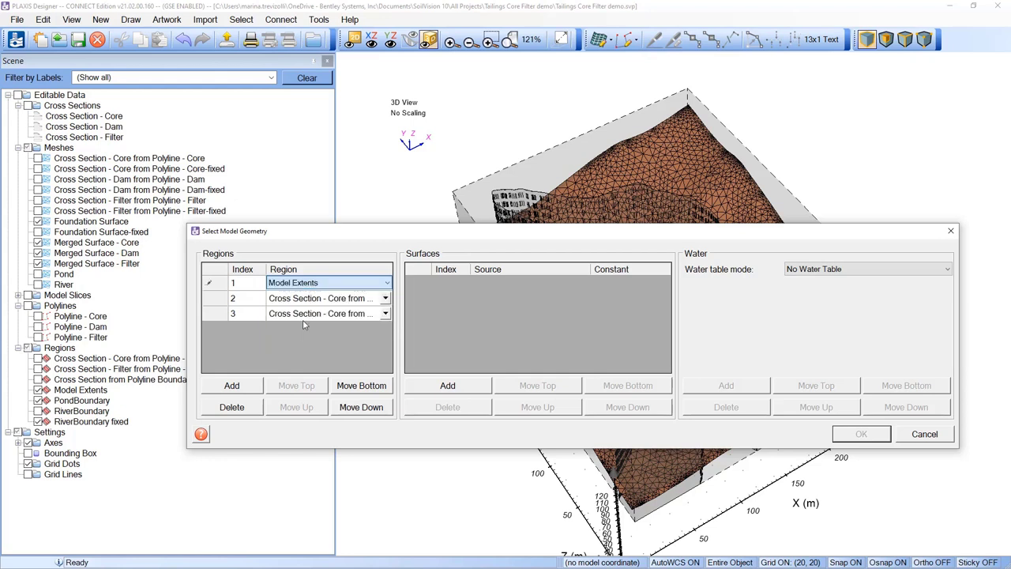
pyautogui.click(383, 301)
pyautogui.click(386, 300)
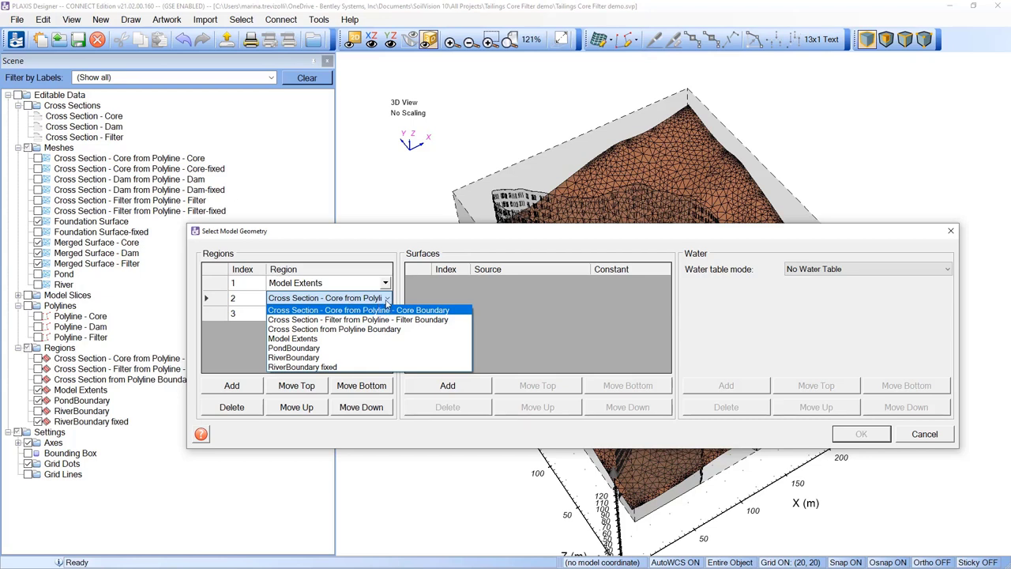
pyautogui.click(289, 352)
pyautogui.click(324, 314)
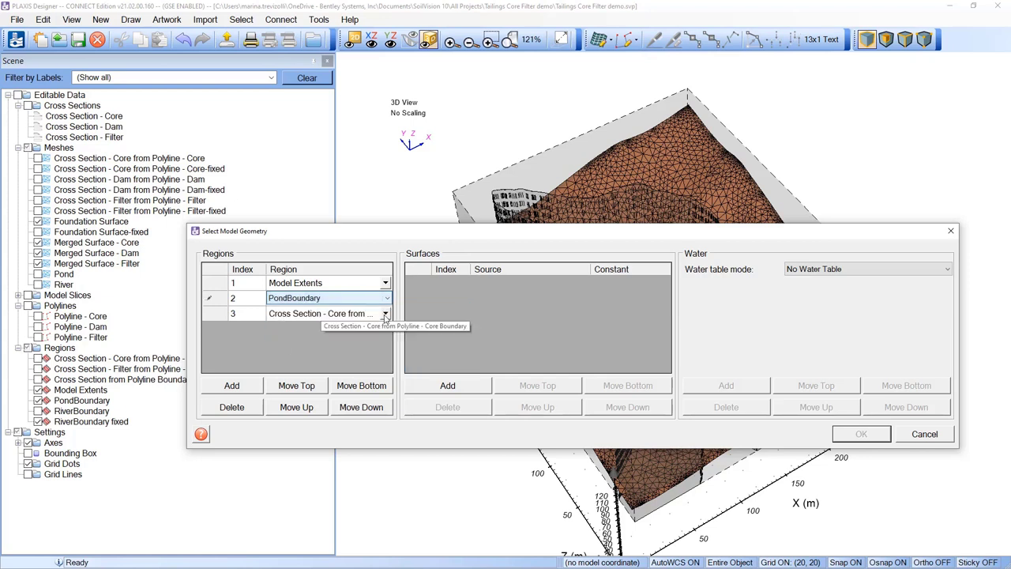
pyautogui.click(323, 313)
pyautogui.click(299, 383)
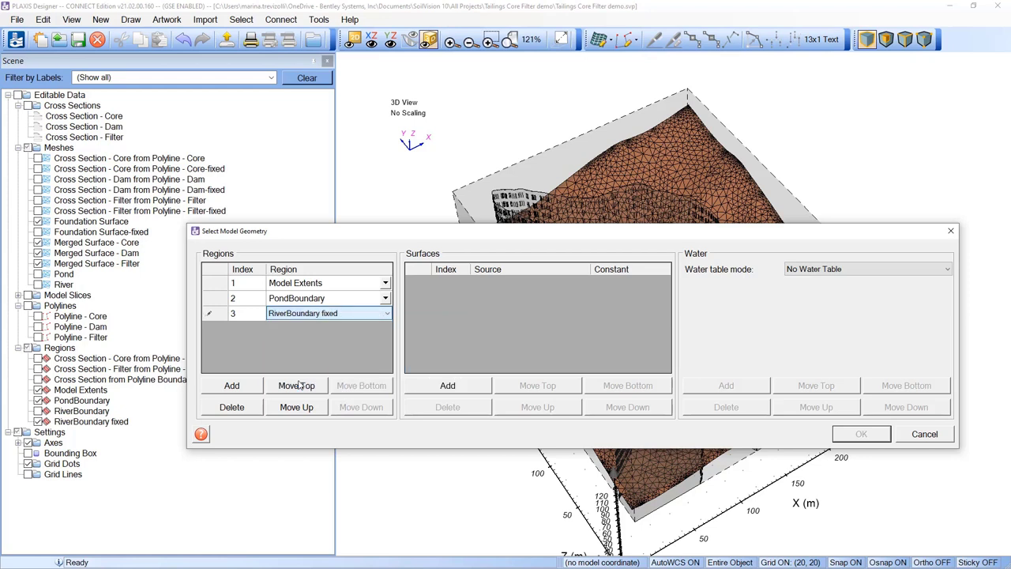
# Step: Add five surface entries to the new volume's model geometry
pyautogui.click(424, 389)
pyautogui.click(424, 389)
pyautogui.click(424, 388)
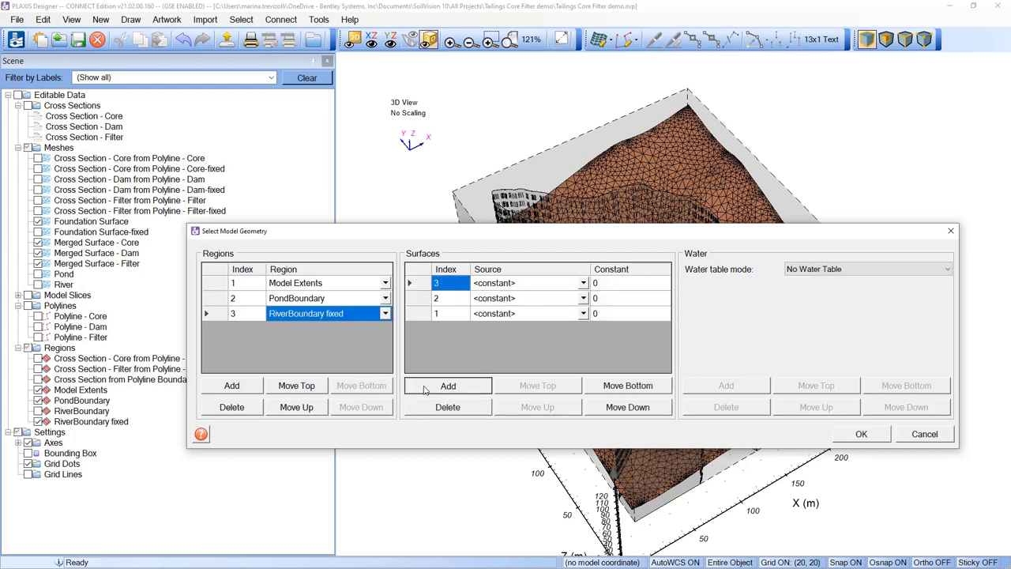
pyautogui.click(424, 388)
pyautogui.click(424, 389)
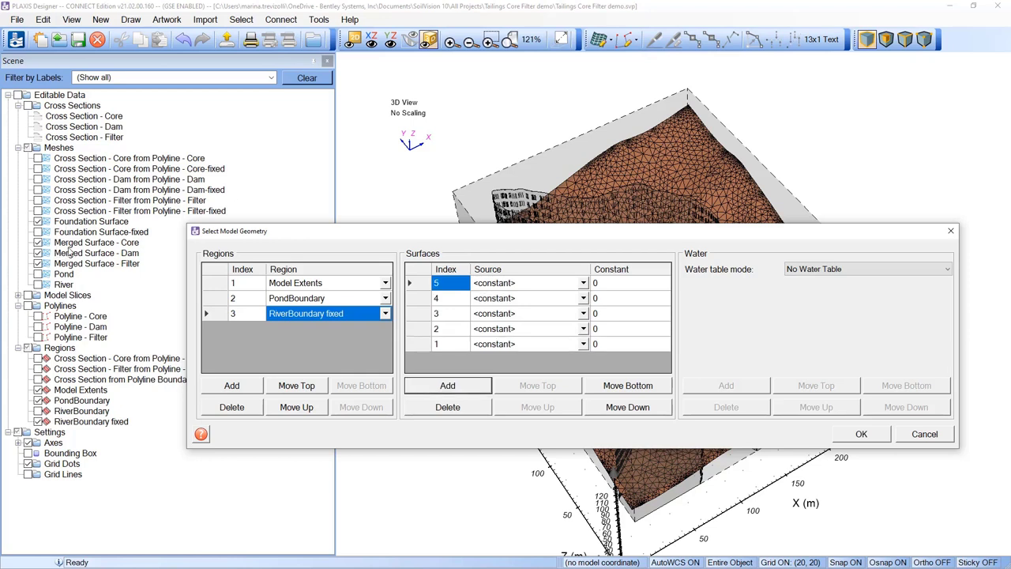
# Step: Assign Merged Surface - Dam, Merged Surface - Core and Merged Surface - Filter to the volume's surfaces 5, 4 and 3 respectively
pyautogui.click(584, 284)
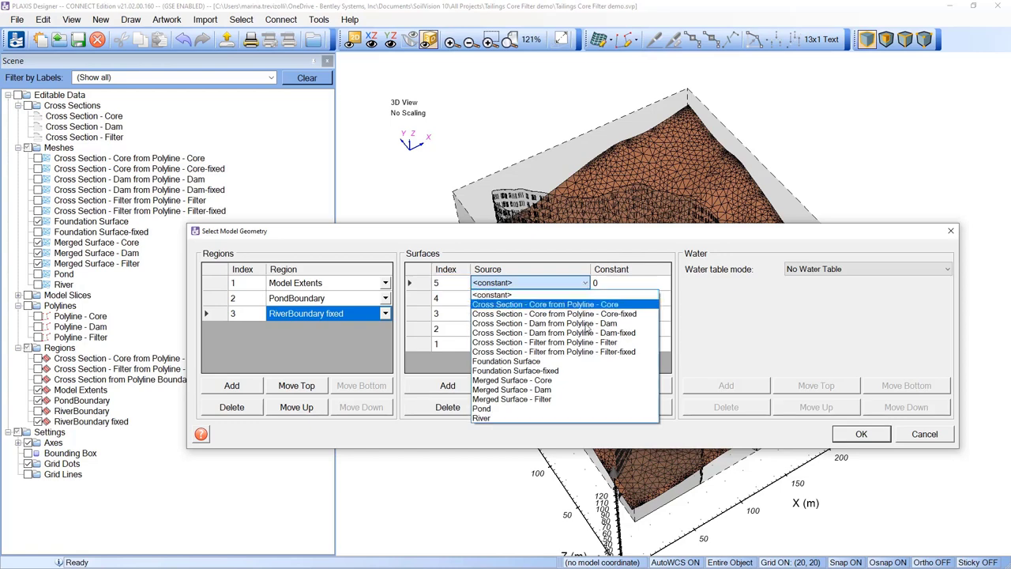
pyautogui.click(539, 382)
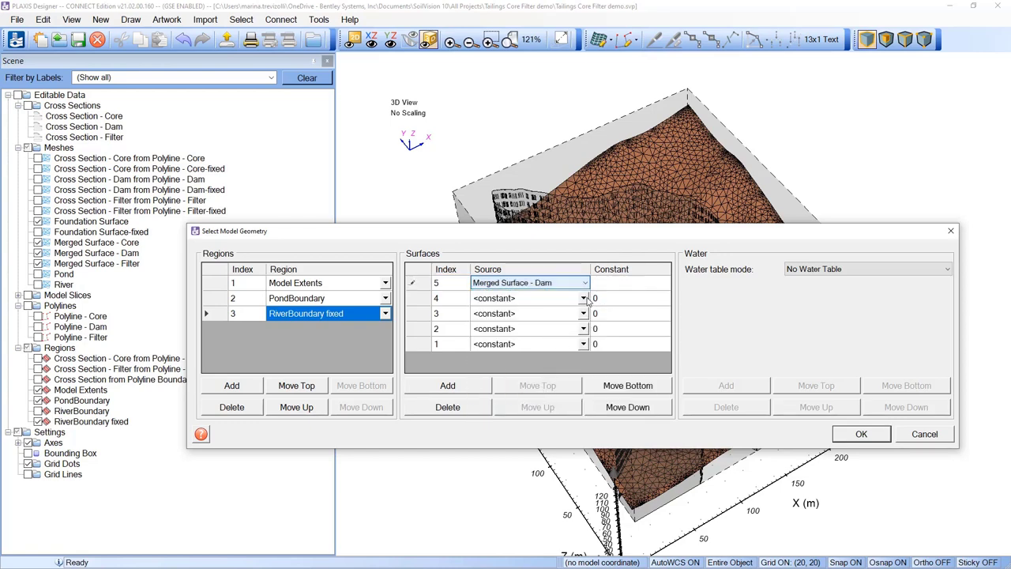
pyautogui.click(584, 298)
pyautogui.click(562, 392)
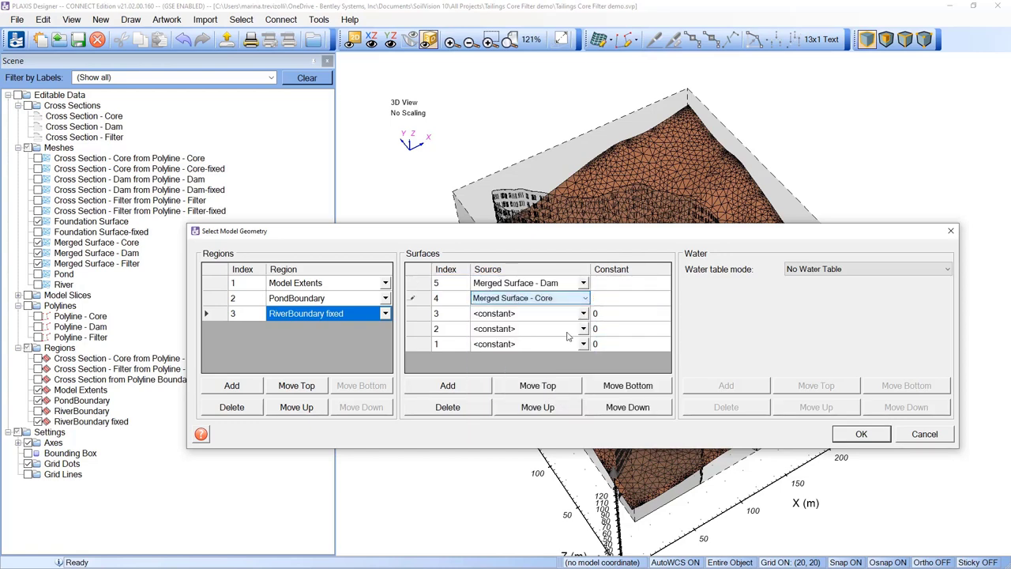
pyautogui.click(584, 313)
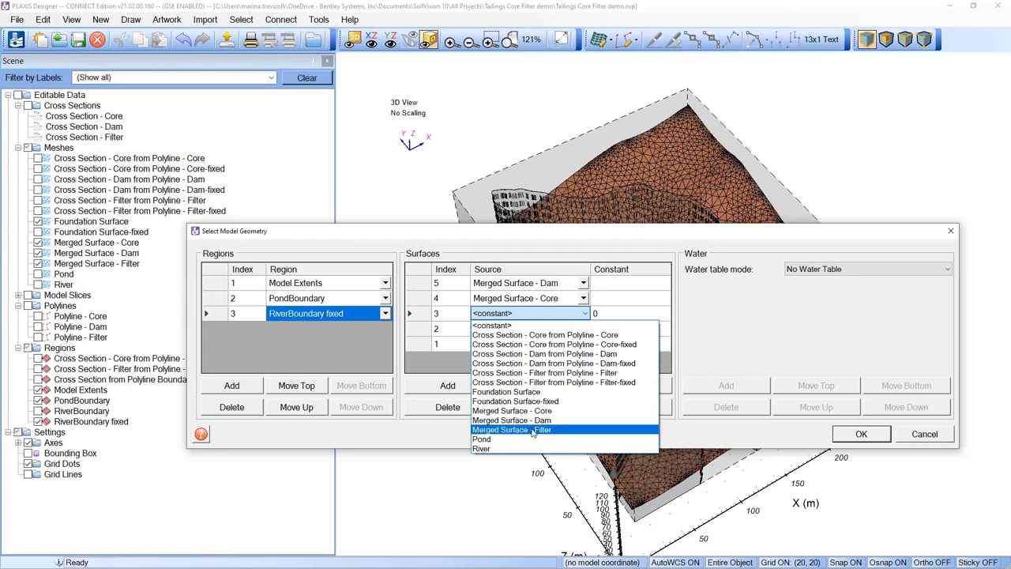
pyautogui.click(531, 430)
# Step: Assign Foundation Surface-fixed to surface 2, set surface 1 to a constant of -50, and create the volume
pyautogui.click(586, 328)
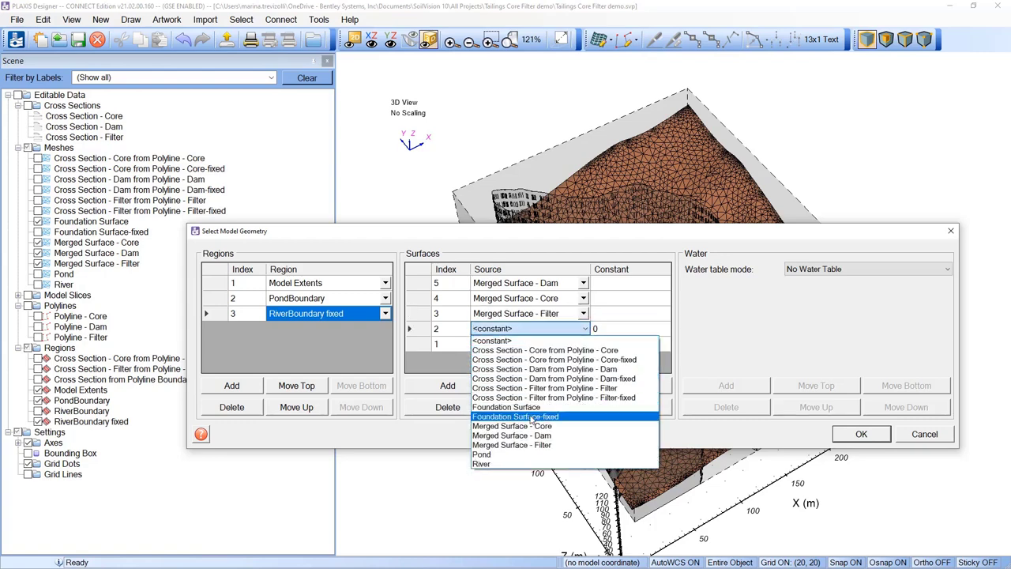
pyautogui.click(533, 417)
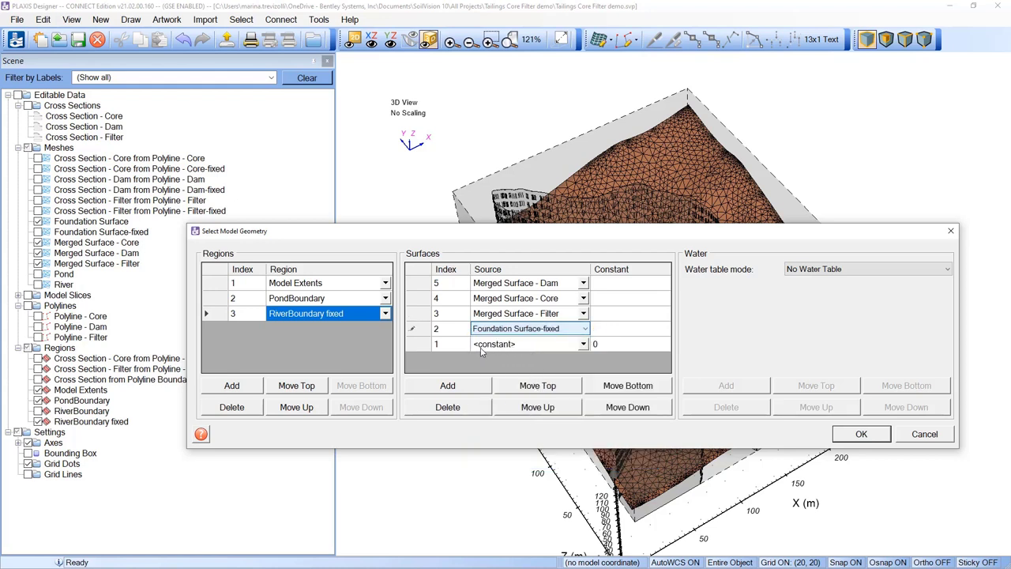
pyautogui.click(616, 349)
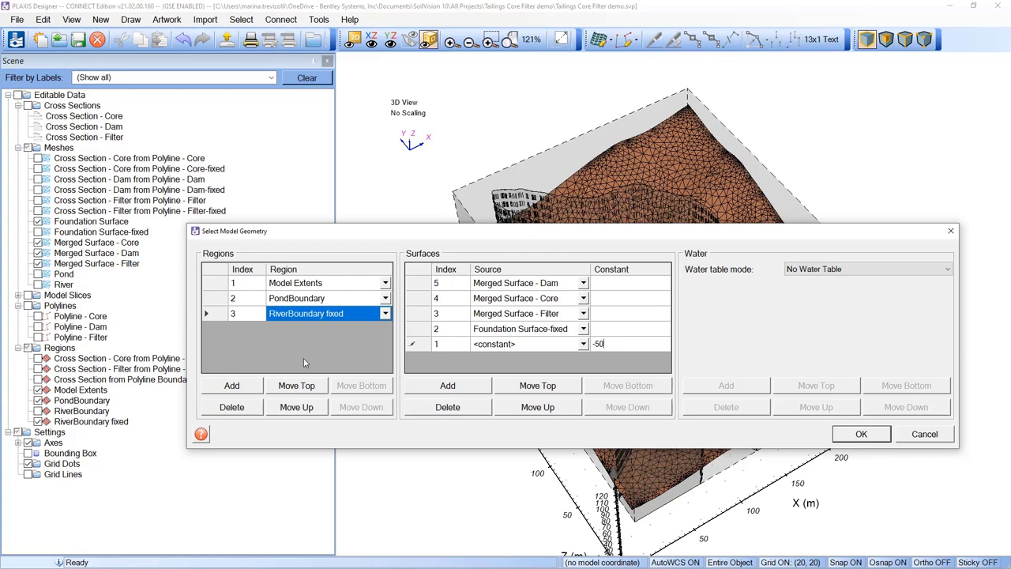
pyautogui.click(860, 435)
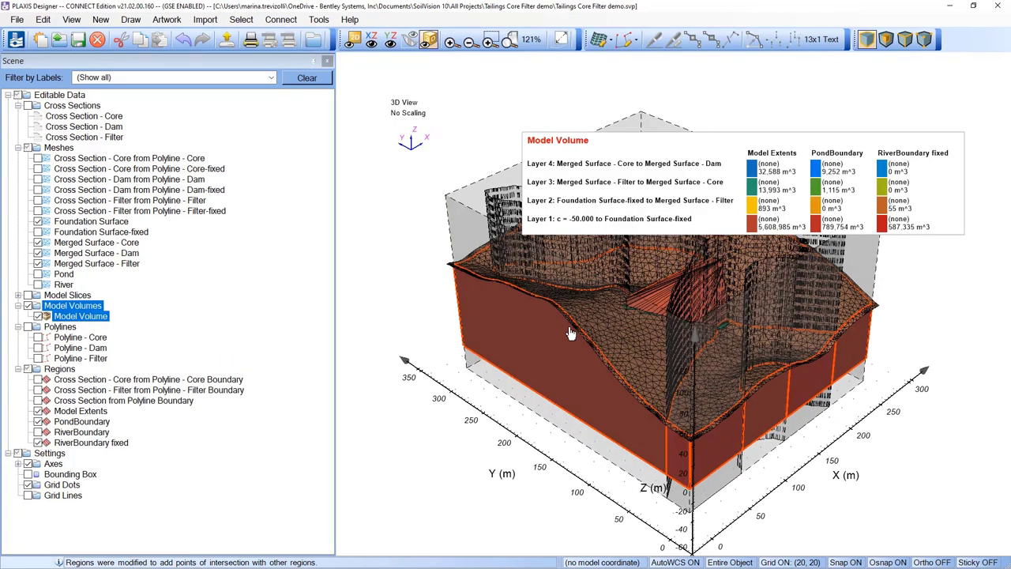
# Step: Hide all meshes and regions so that only the model volume is displayed in the 3D view
pyautogui.click(28, 148)
pyautogui.click(28, 148)
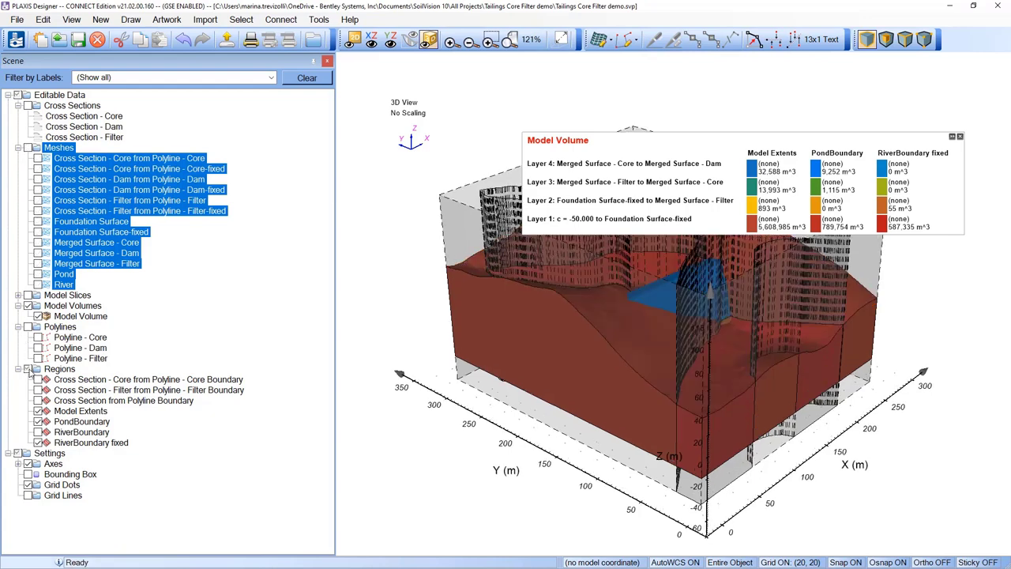
pyautogui.click(27, 368)
pyautogui.doubleClick(24, 368)
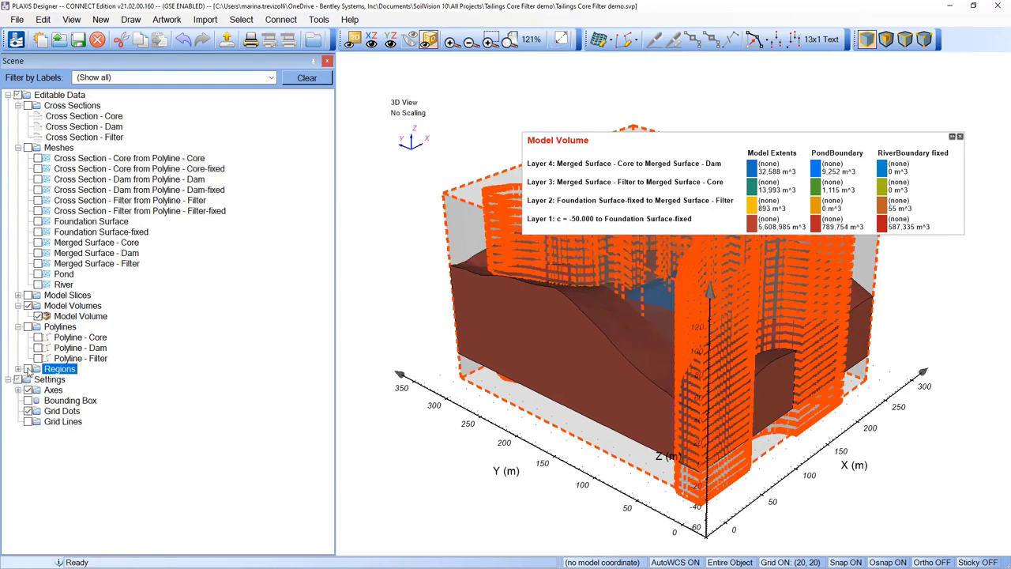
pyautogui.click(28, 369)
# Step: Check the model volume for surface pinchouts and dismiss the result
pyautogui.scroll(5, 640, 371)
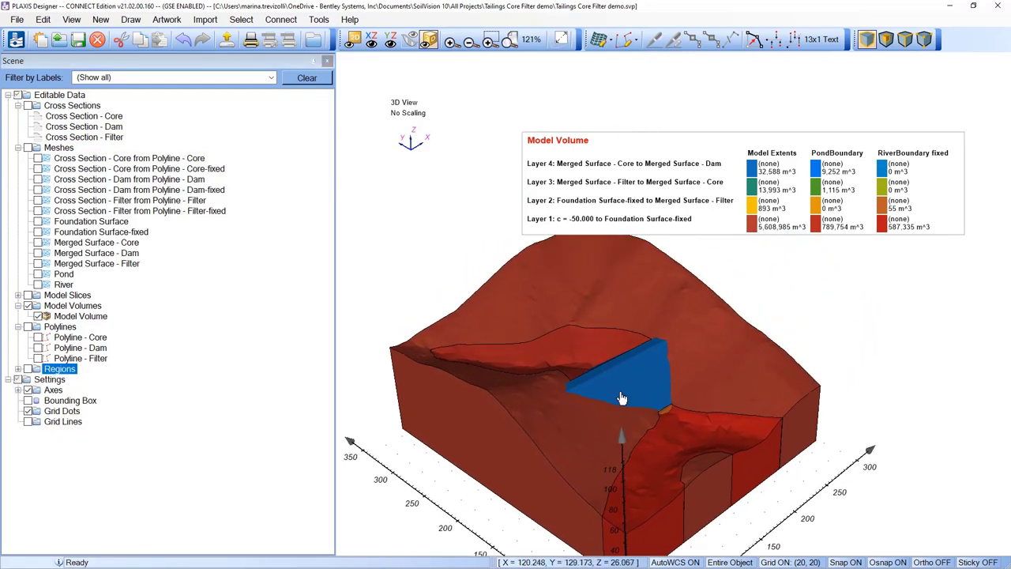
pyautogui.moveTo(621, 398)
pyautogui.mouseDown()
pyautogui.moveTo(605, 398)
pyautogui.moveTo(639, 380)
pyautogui.moveTo(605, 395)
pyautogui.mouseUp()
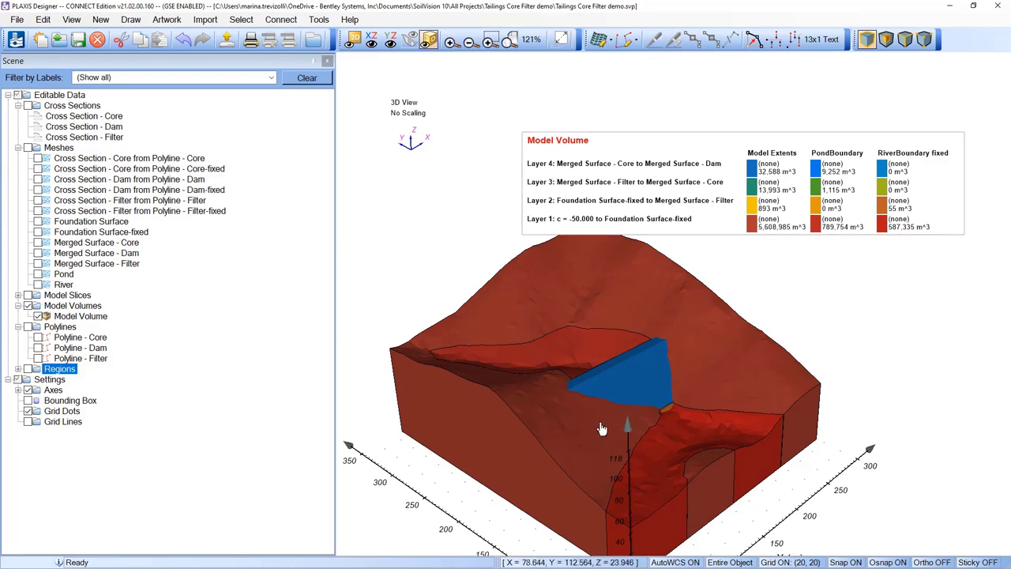
pyautogui.moveTo(605, 424); pyautogui.dragTo(638, 395)
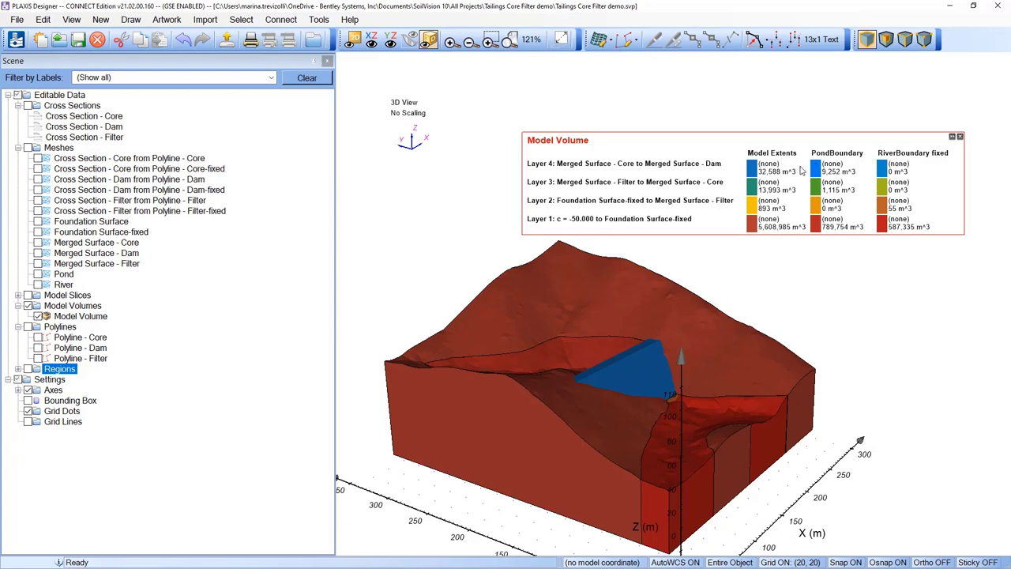
pyautogui.moveTo(594, 407); pyautogui.dragTo(443, 513)
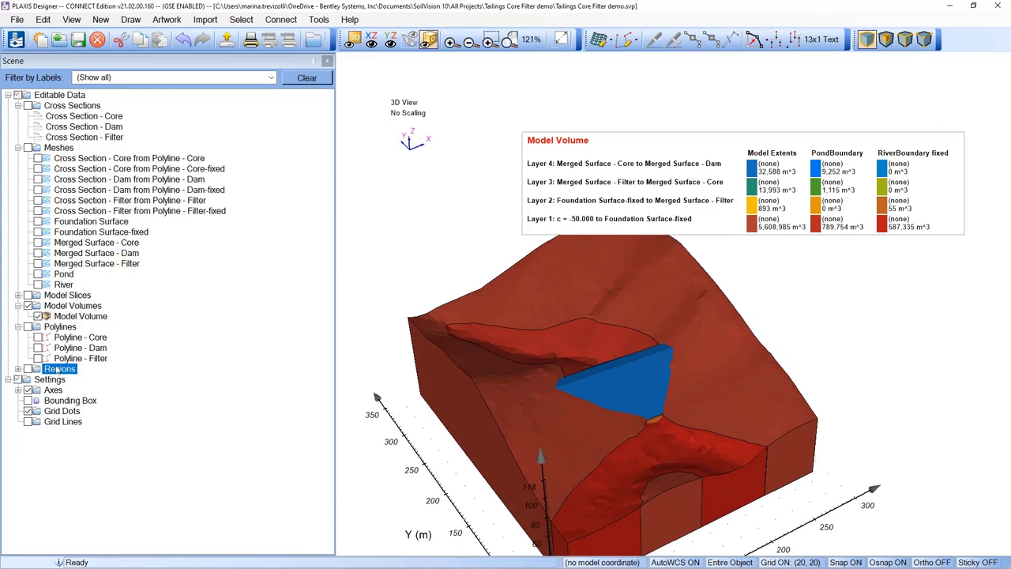
pyautogui.click(91, 317)
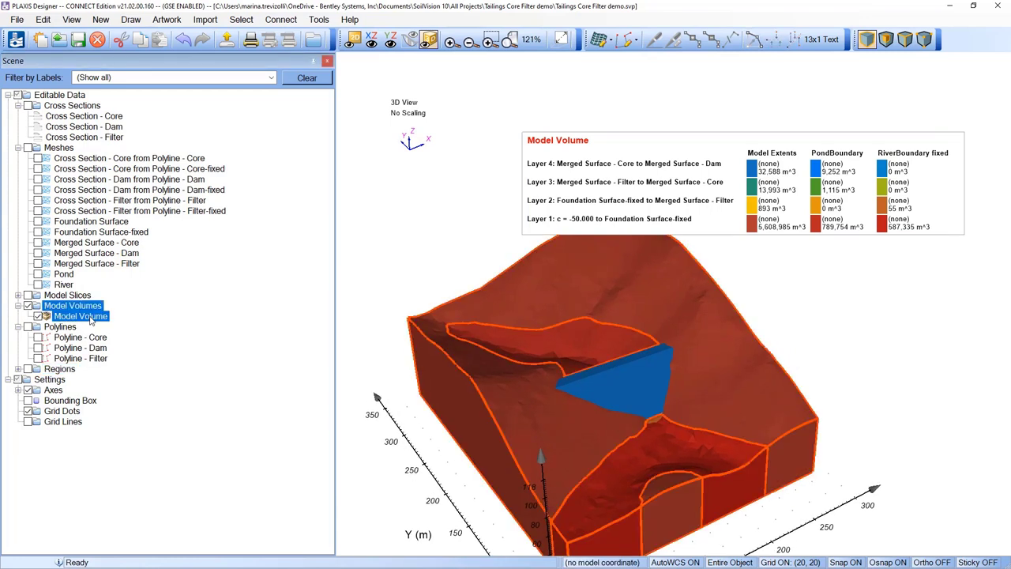
pyautogui.rightClick(91, 317)
pyautogui.moveTo(140, 325)
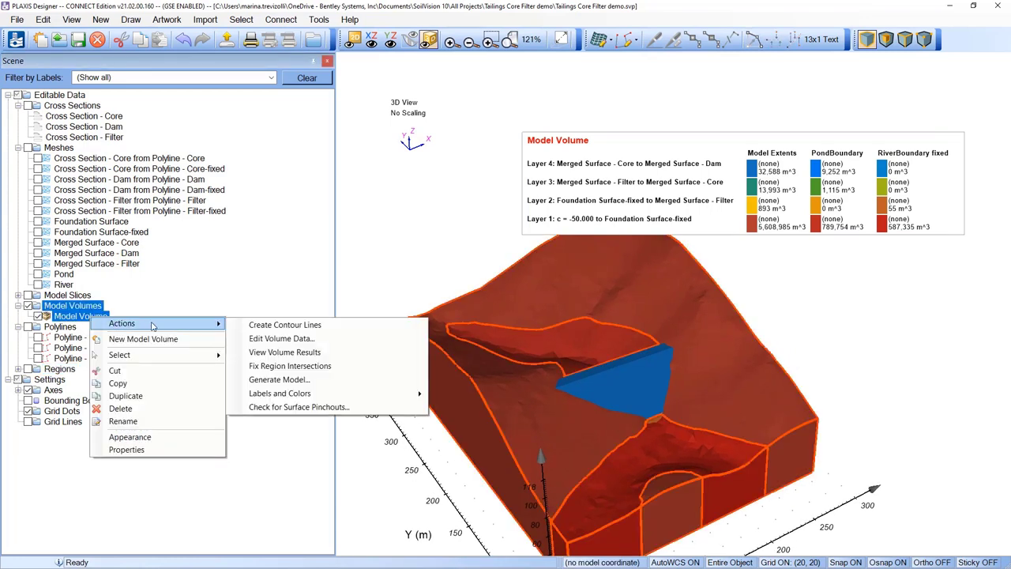
pyautogui.click(330, 408)
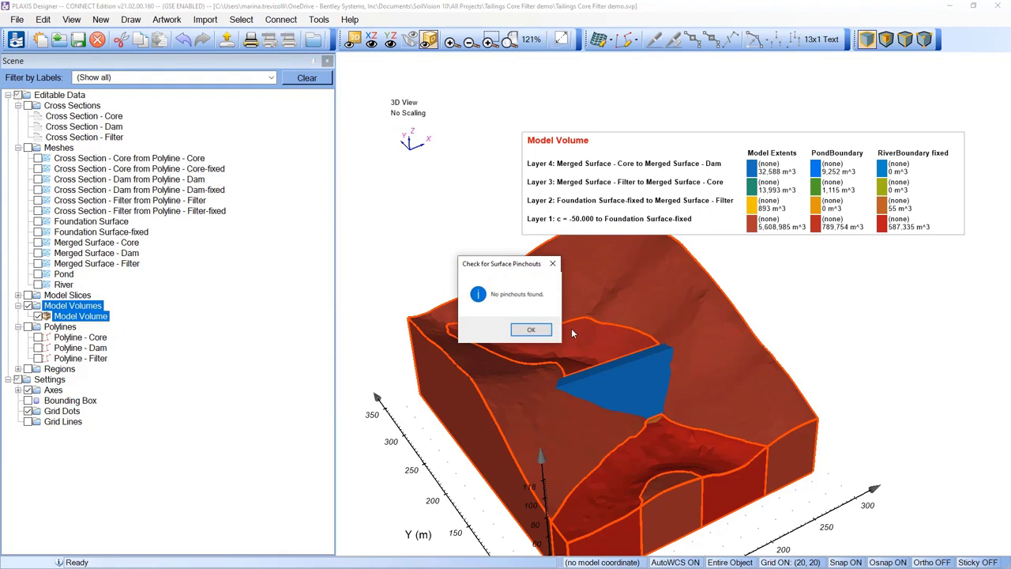
pyautogui.moveTo(514, 252); pyautogui.dragTo(443, 184)
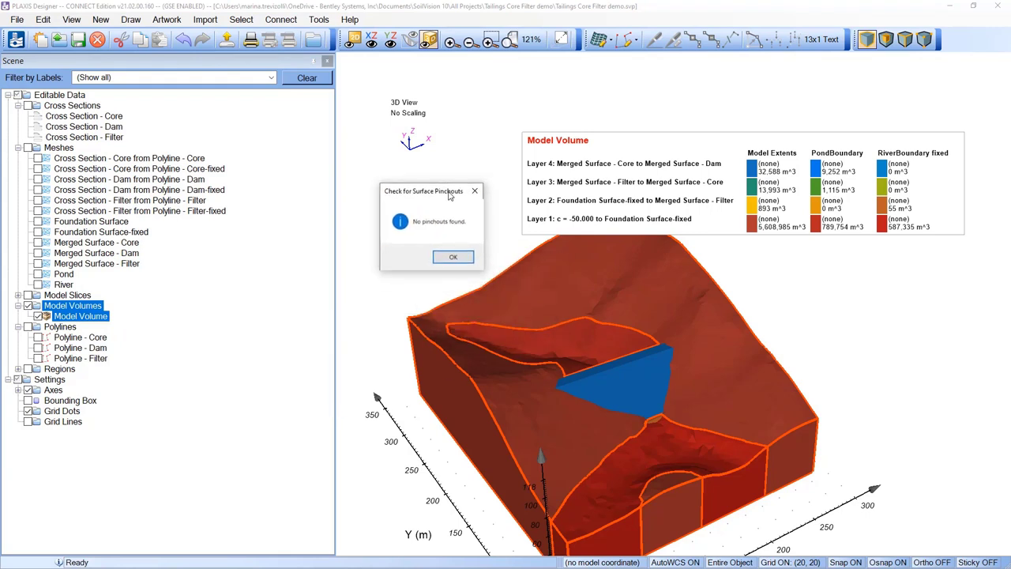
pyautogui.click(453, 257)
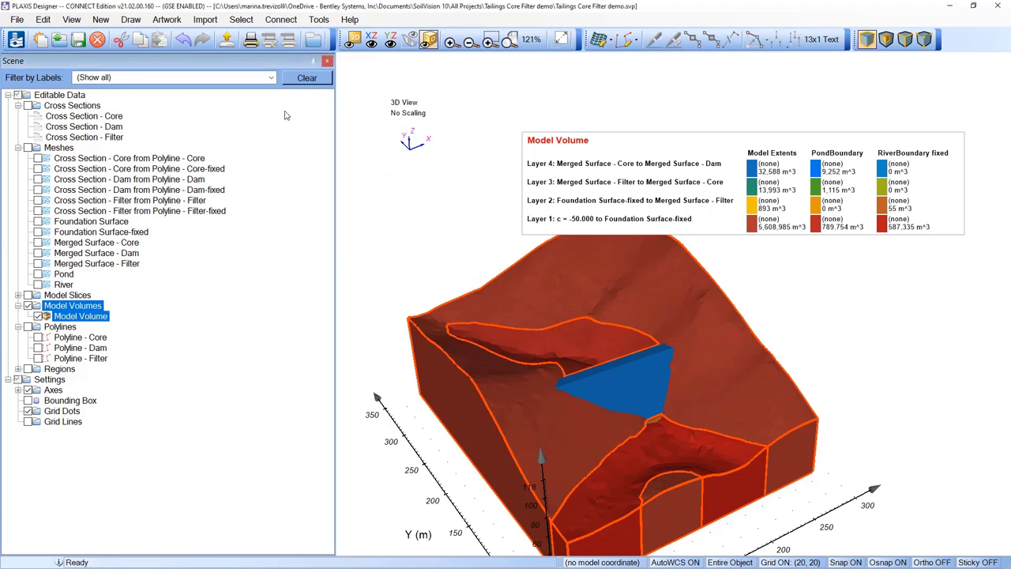
# Step: Inspect the model volume in the YZ section at x = 150.8 and return to the 3D view
pyautogui.click(372, 42)
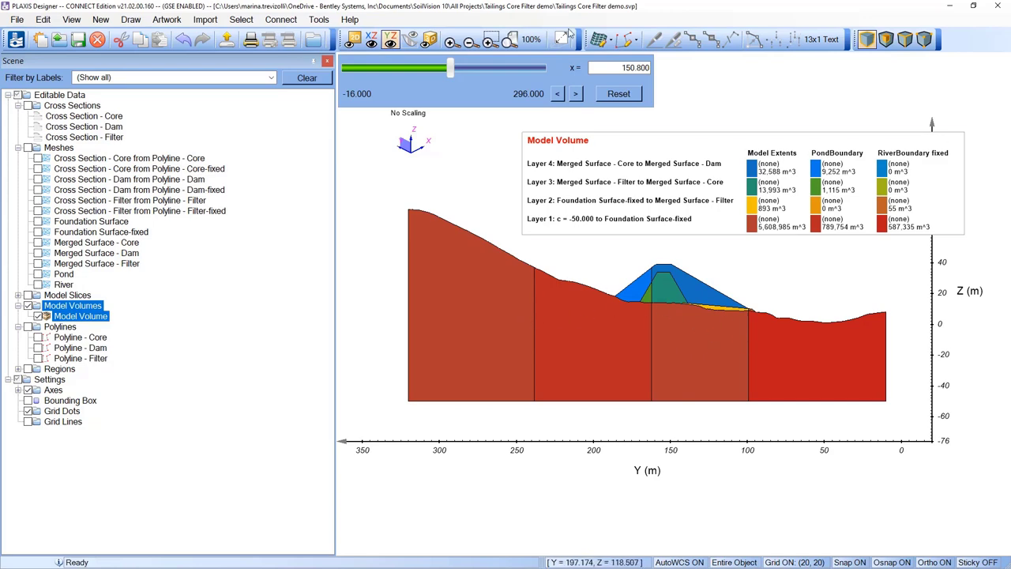
pyautogui.click(428, 40)
pyautogui.scroll(3, 631, 402)
pyautogui.scroll(-2, 632, 395)
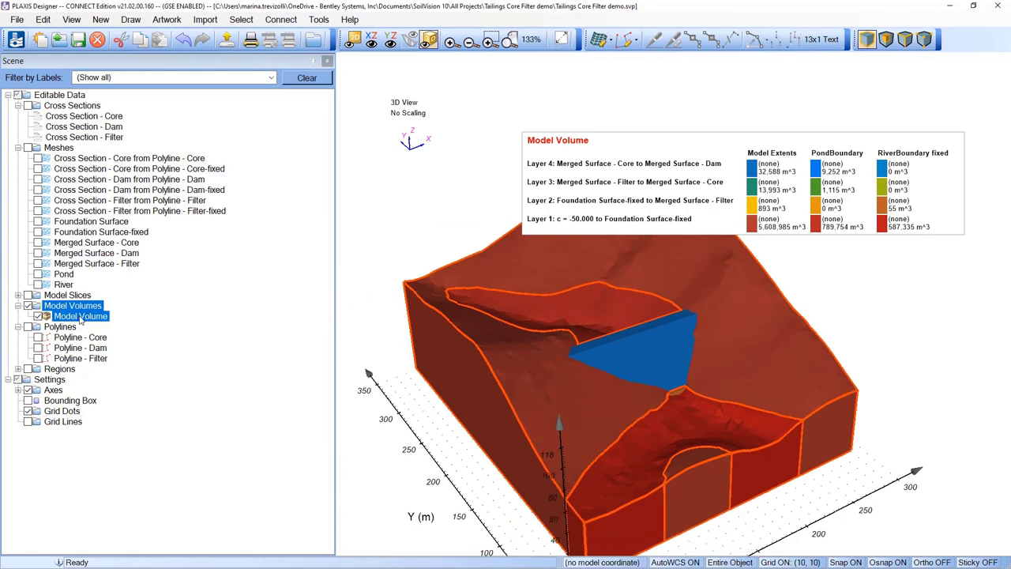
# Step: Review the model volume's per-layer visibility and material assignments in its properties, and close them
pyautogui.rightClick(80, 319)
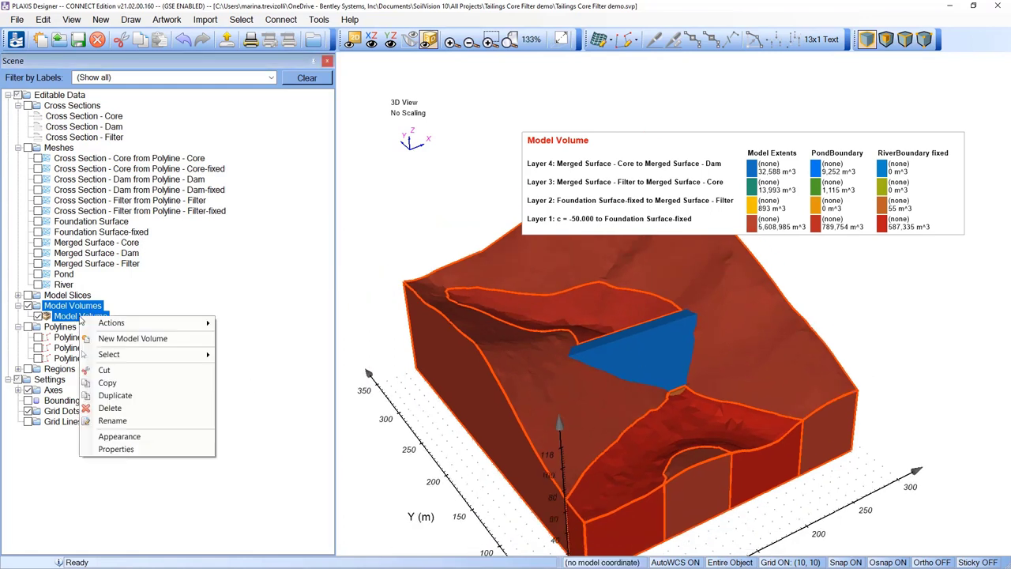
pyautogui.click(115, 449)
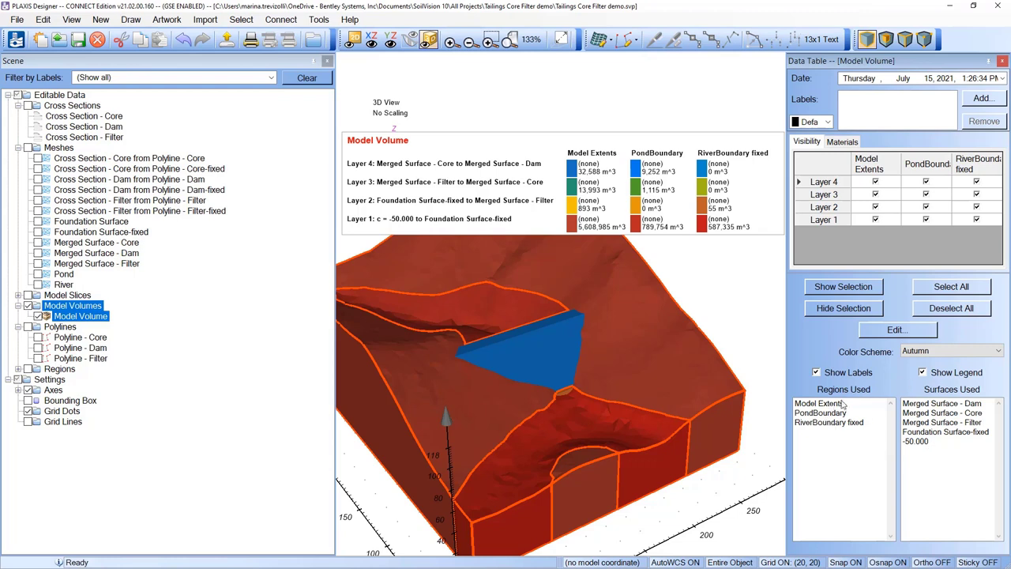
pyautogui.click(843, 143)
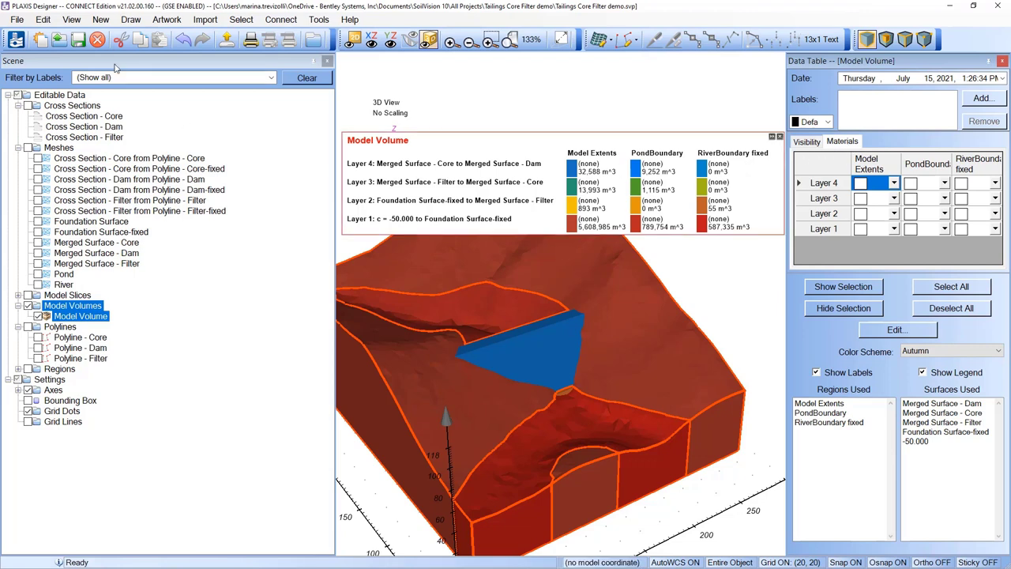
pyautogui.click(106, 24)
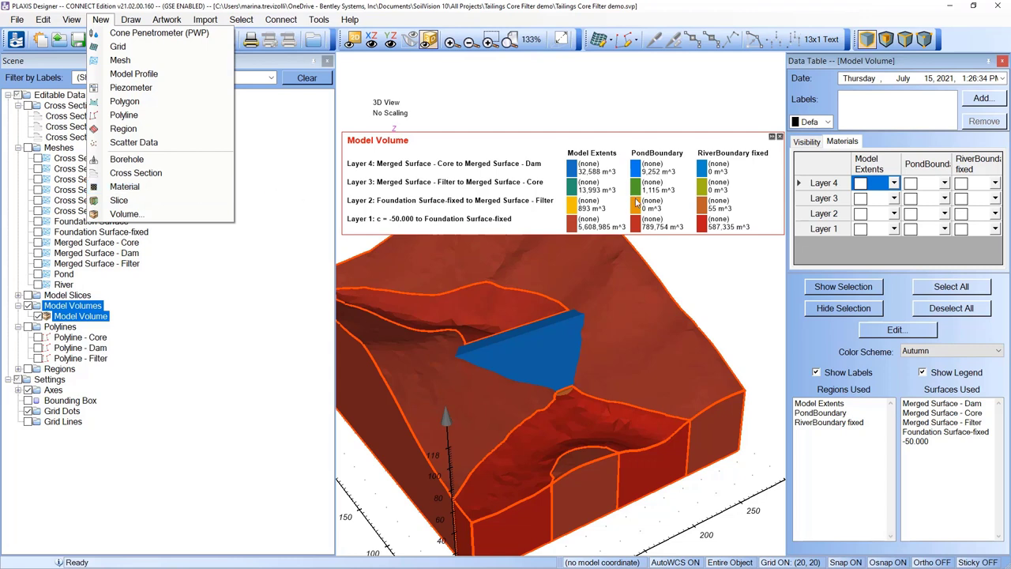
pyautogui.click(903, 253)
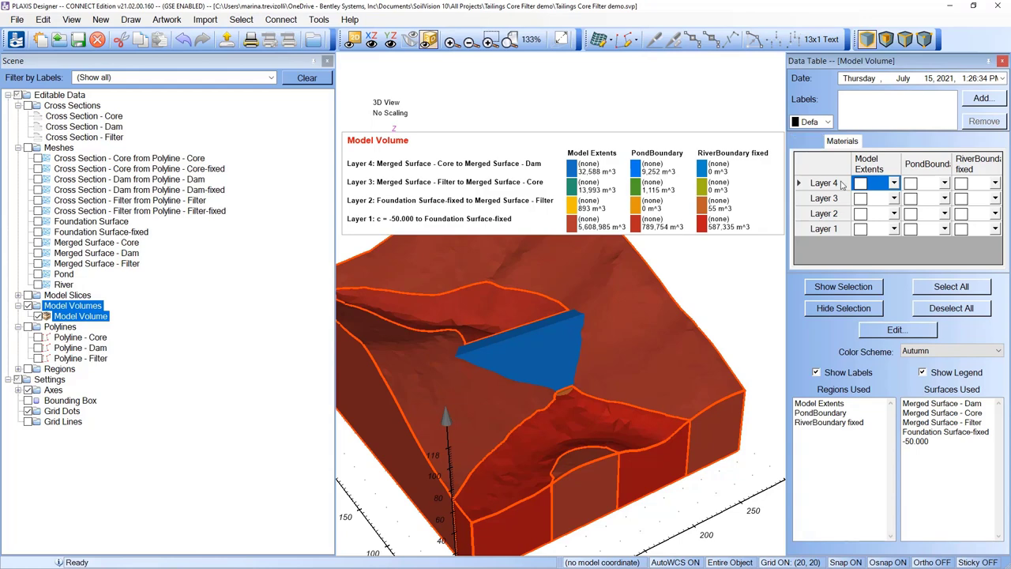
pyautogui.click(806, 142)
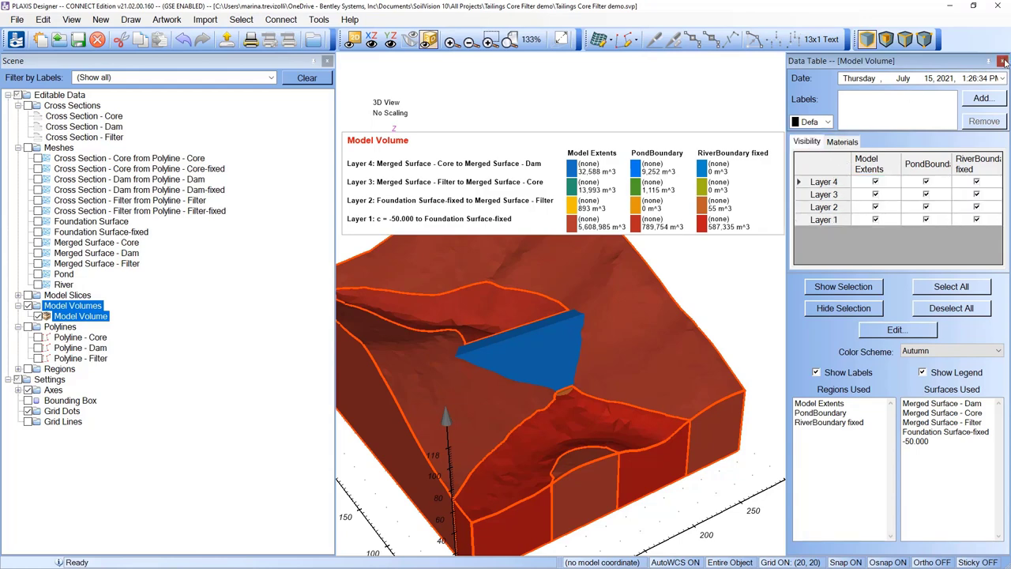
pyautogui.click(1001, 62)
# Step: Generate a 3D steady-state Groundwater model from the volume, named TailingswithCoreandFilter_Model, with metric units and days, and open it in PLAXIS 3D LE
pyautogui.rightClick(87, 318)
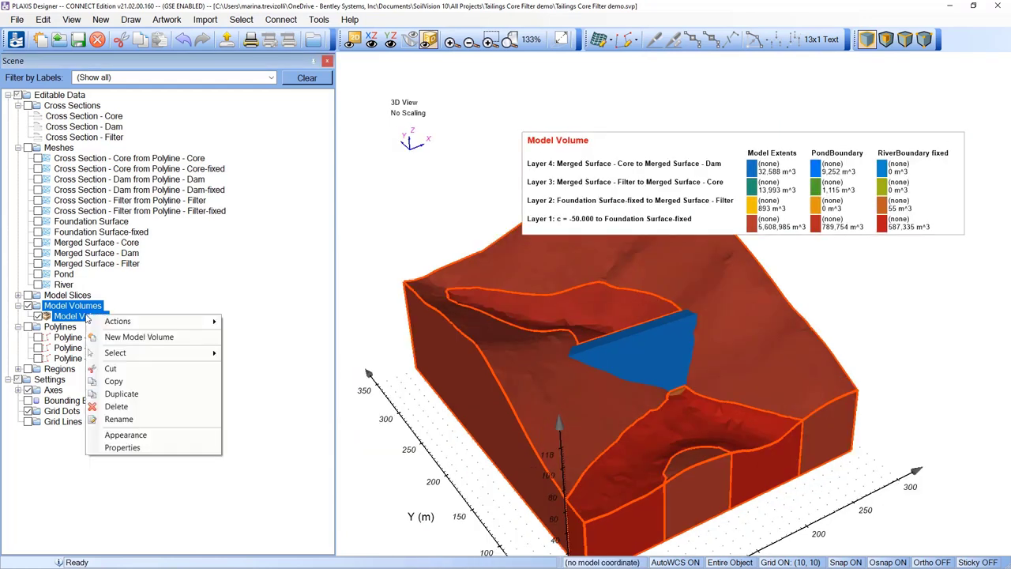
pyautogui.moveTo(127, 323)
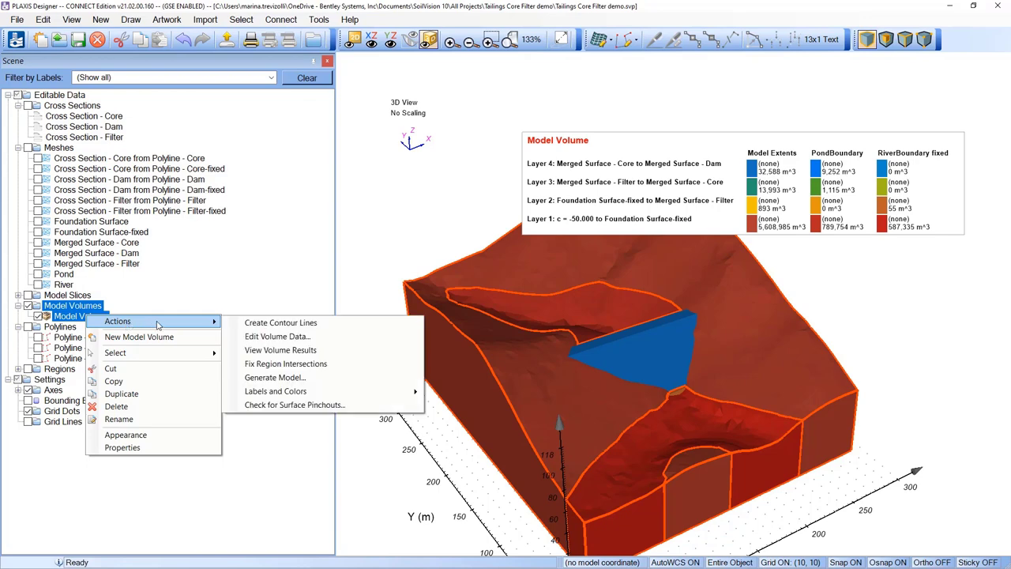
pyautogui.click(297, 383)
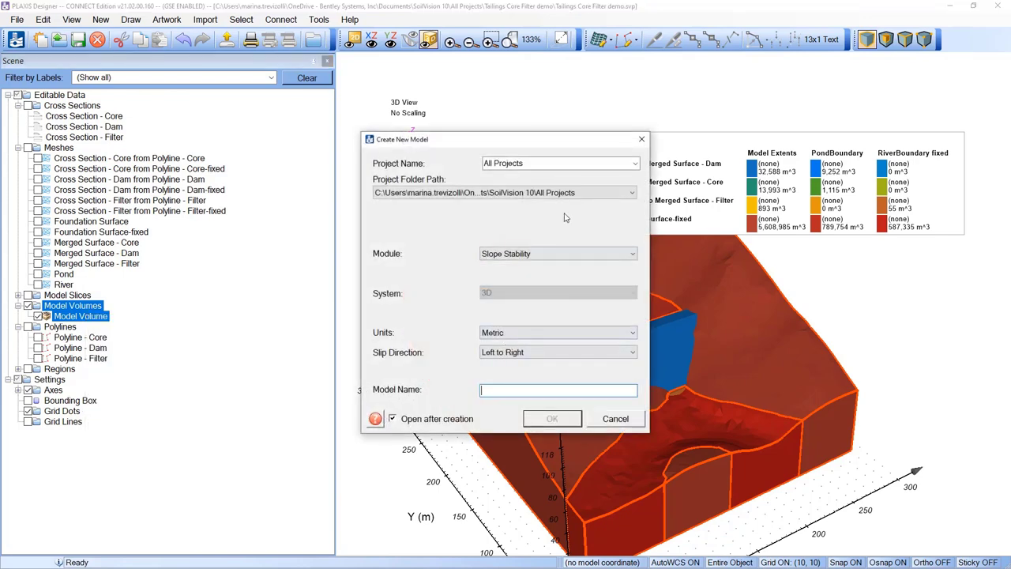
pyautogui.click(552, 254)
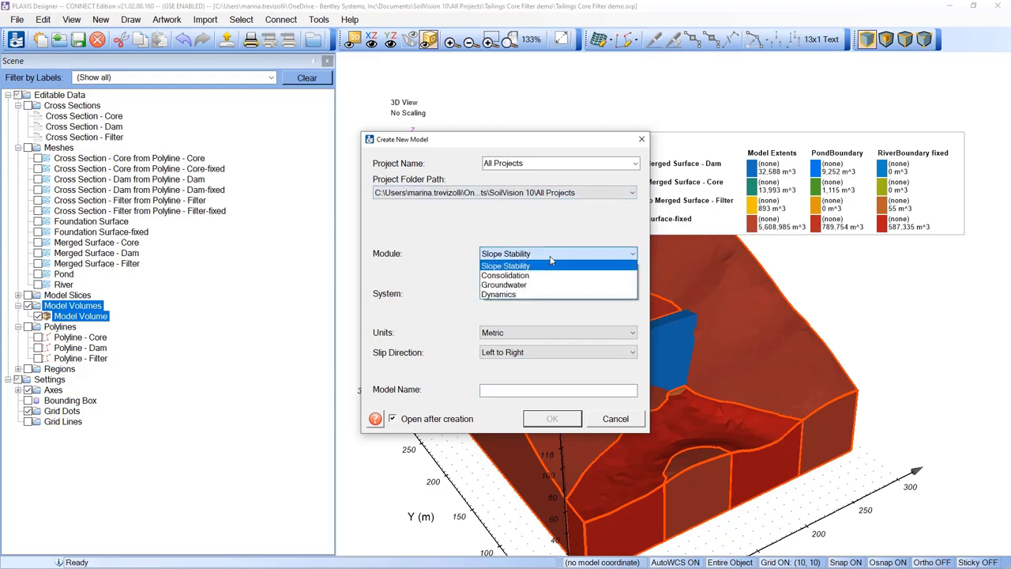
pyautogui.click(506, 285)
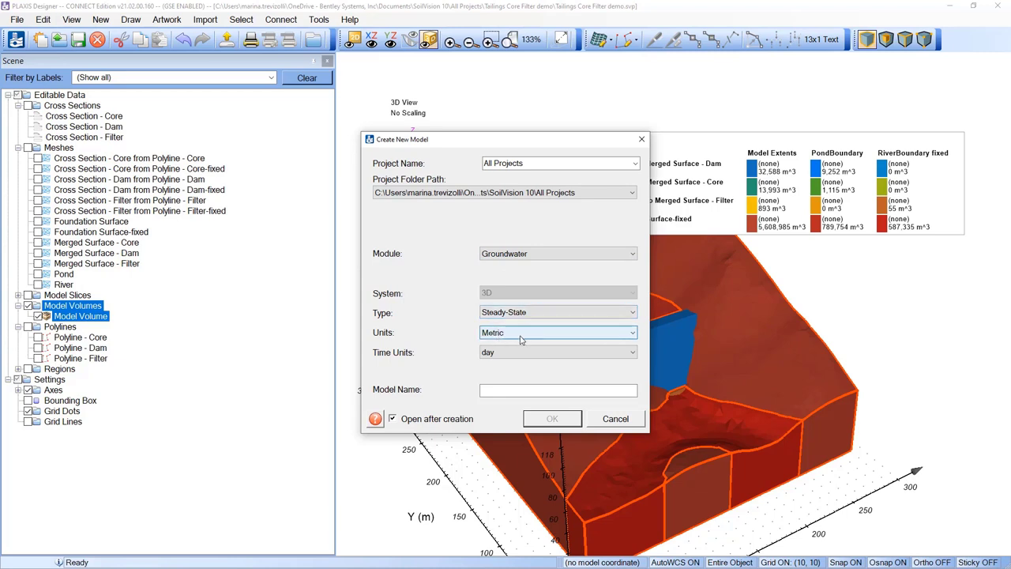
pyautogui.click(508, 390)
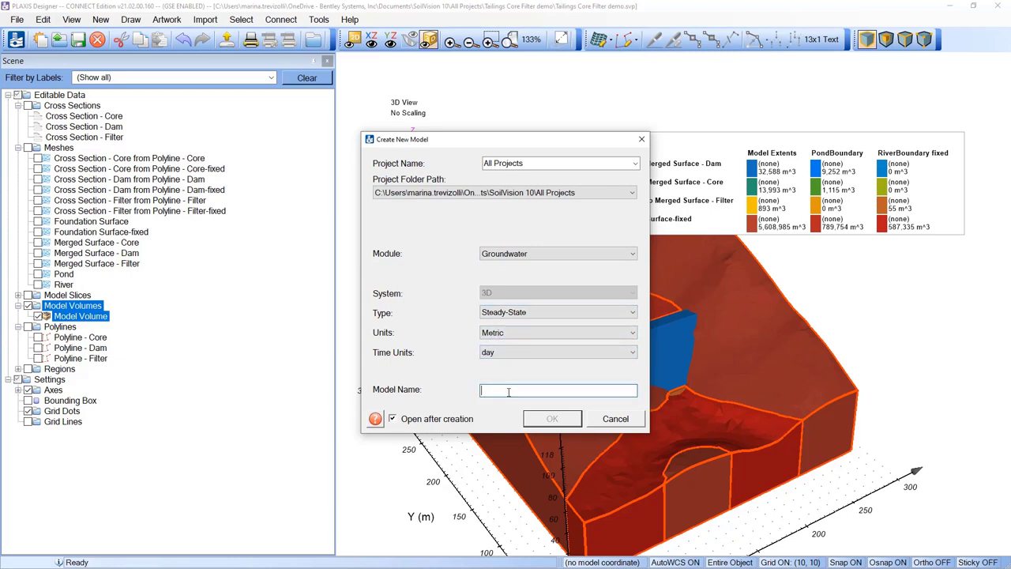
pyautogui.write('TailingswithCoreandFilter_Model')
pyautogui.click(550, 418)
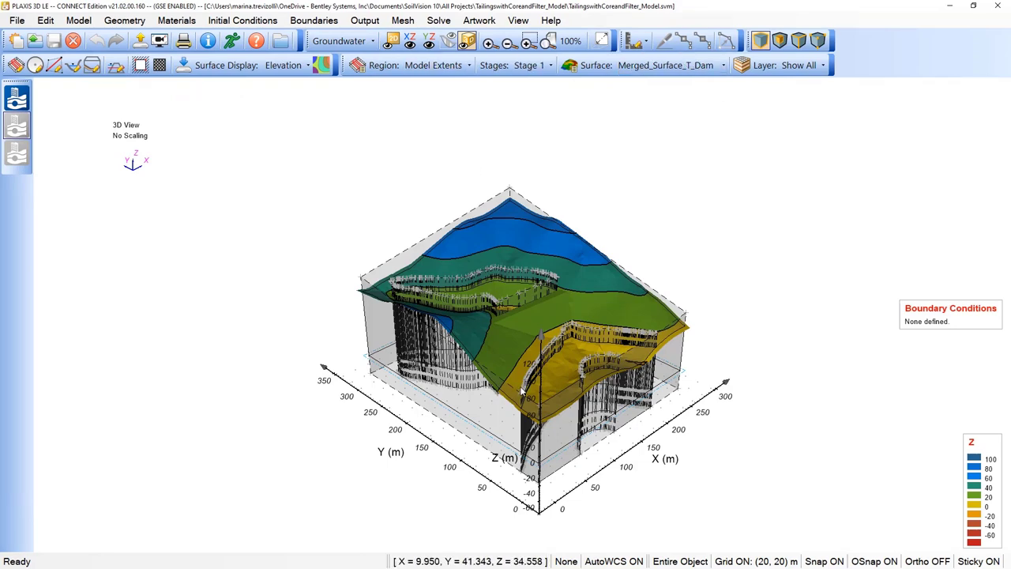
pyautogui.moveTo(548, 383); pyautogui.dragTo(477, 403, button='middle')
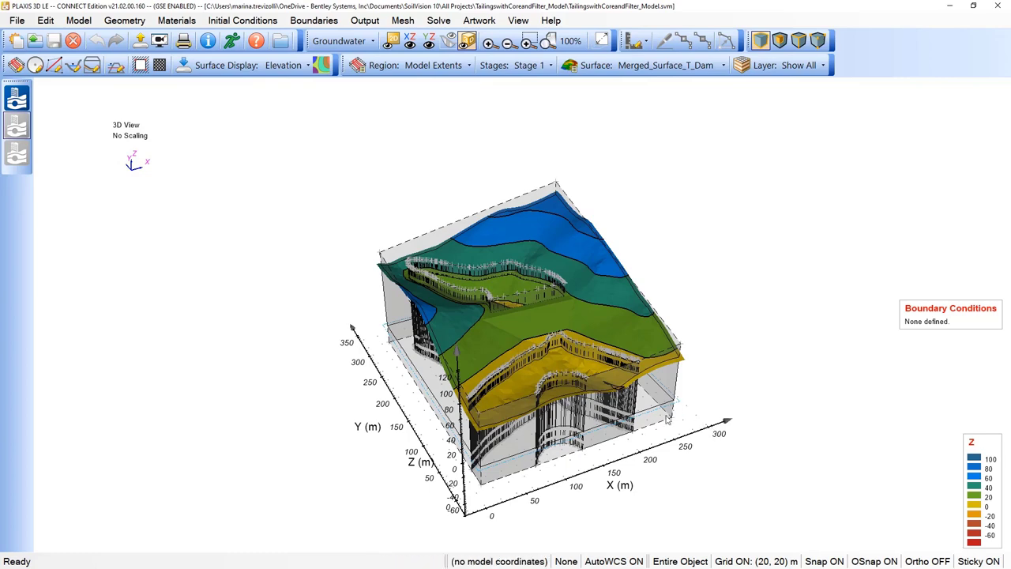